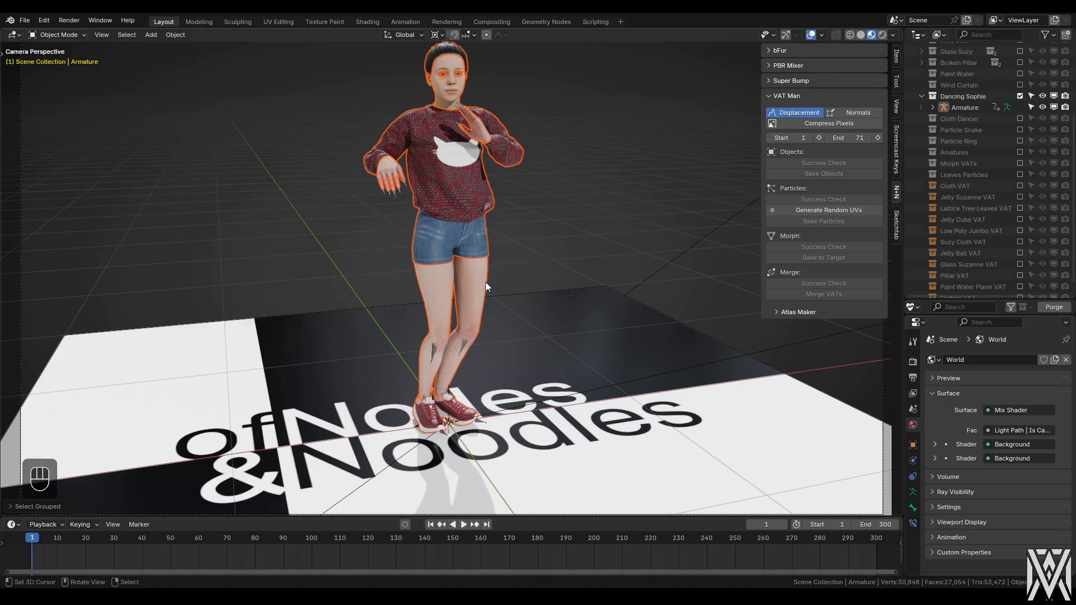
# - Run the success check on the selected Sophie meshes with Sophie Body active, and bake them as objects from the sorted list
pyautogui.click(485, 282)
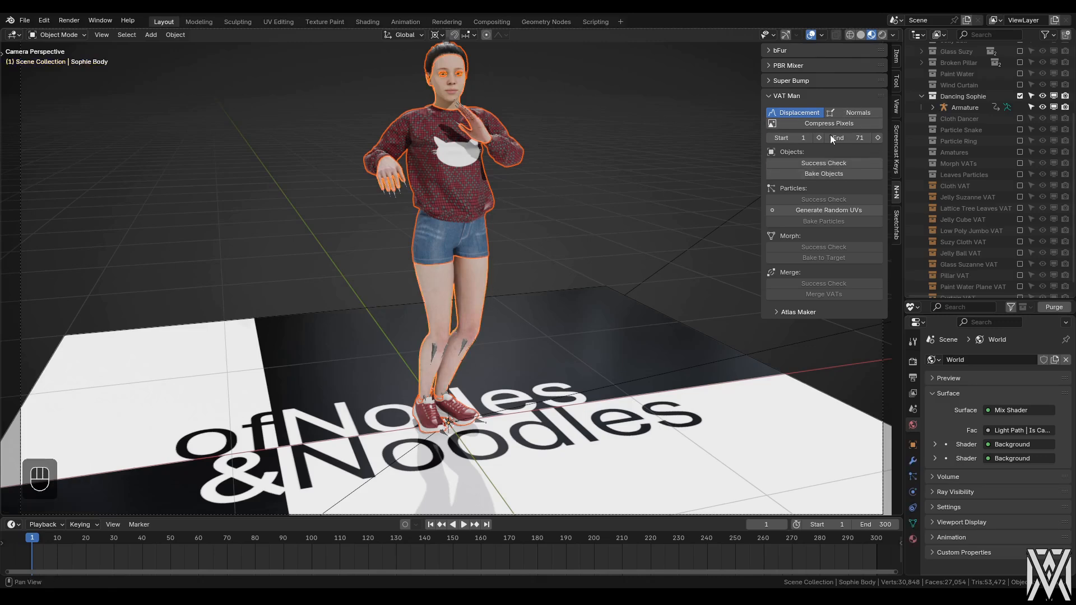
pyautogui.click(836, 163)
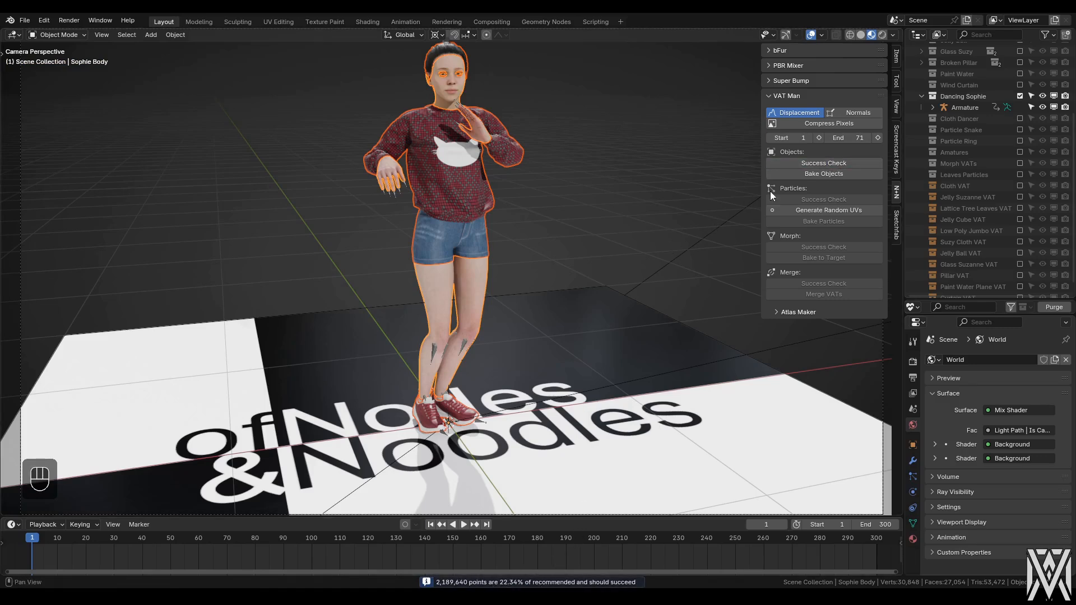
pyautogui.click(843, 173)
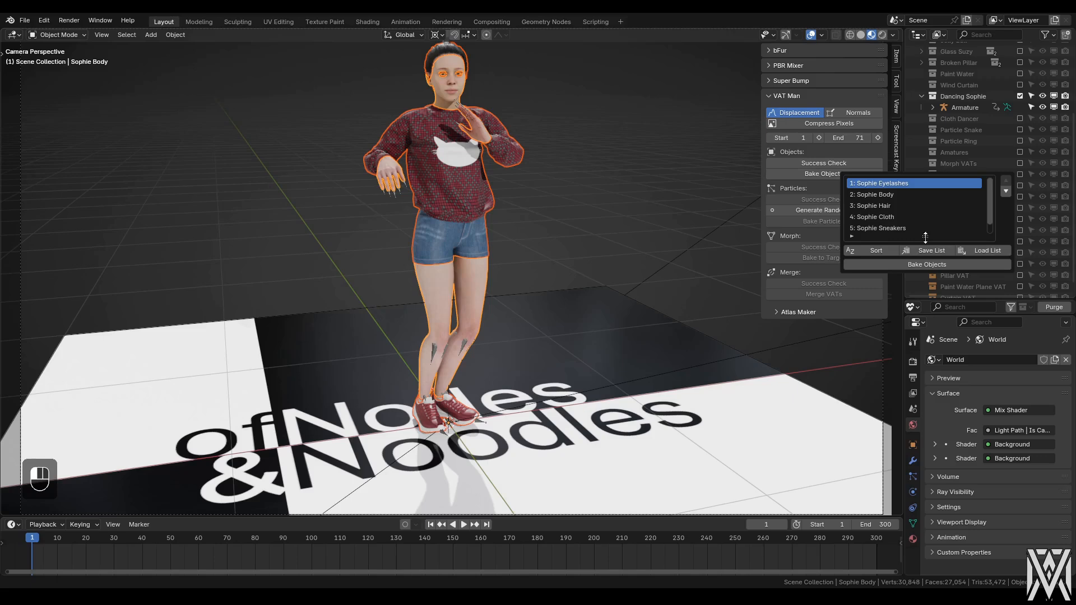
pyautogui.moveTo(925, 236); pyautogui.dragTo(926, 247)
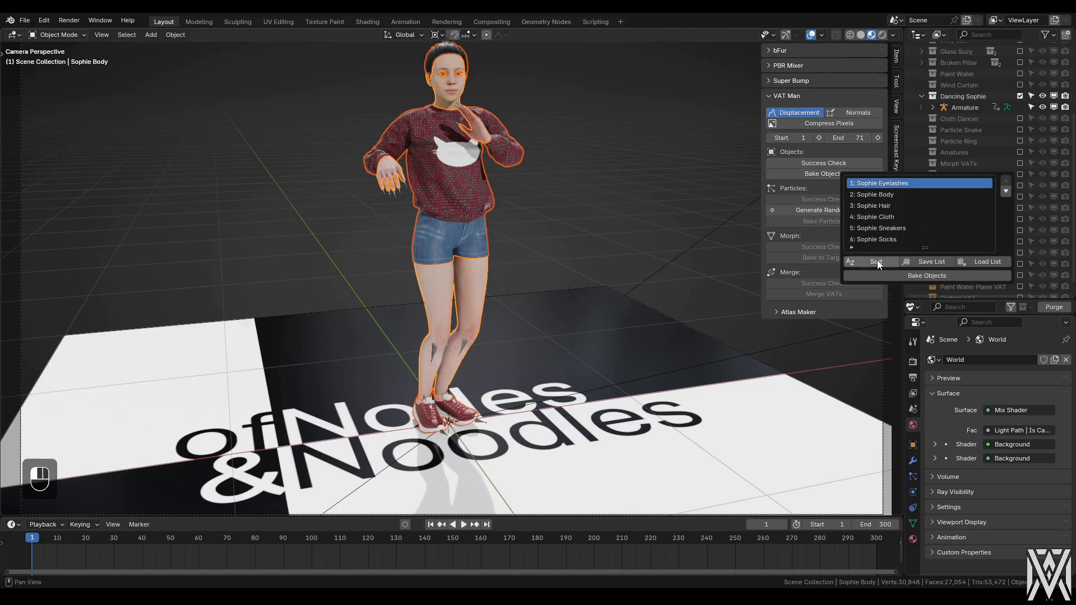
pyautogui.click(876, 262)
pyautogui.click(922, 276)
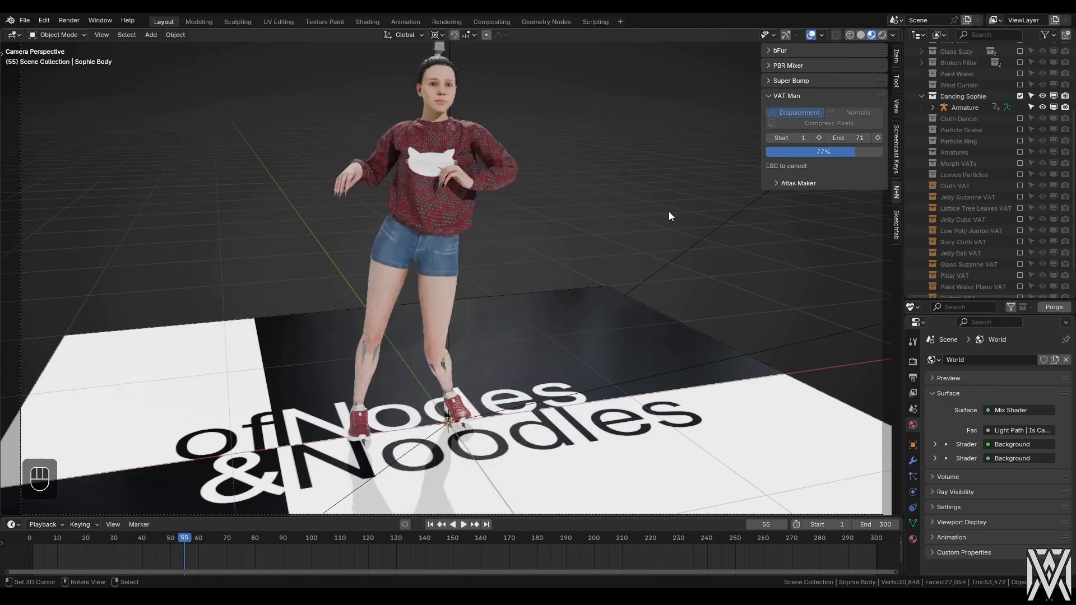
# - Select the baked Sophie Body VAT object in solid shading and display it in rendered shading
pyautogui.press('z')
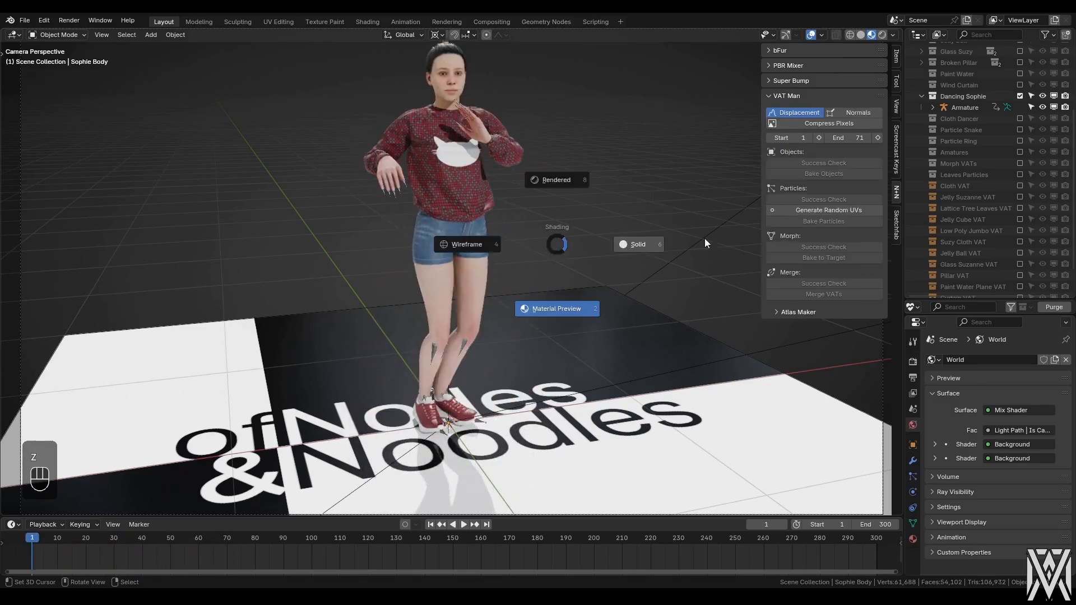
pyautogui.click(705, 237)
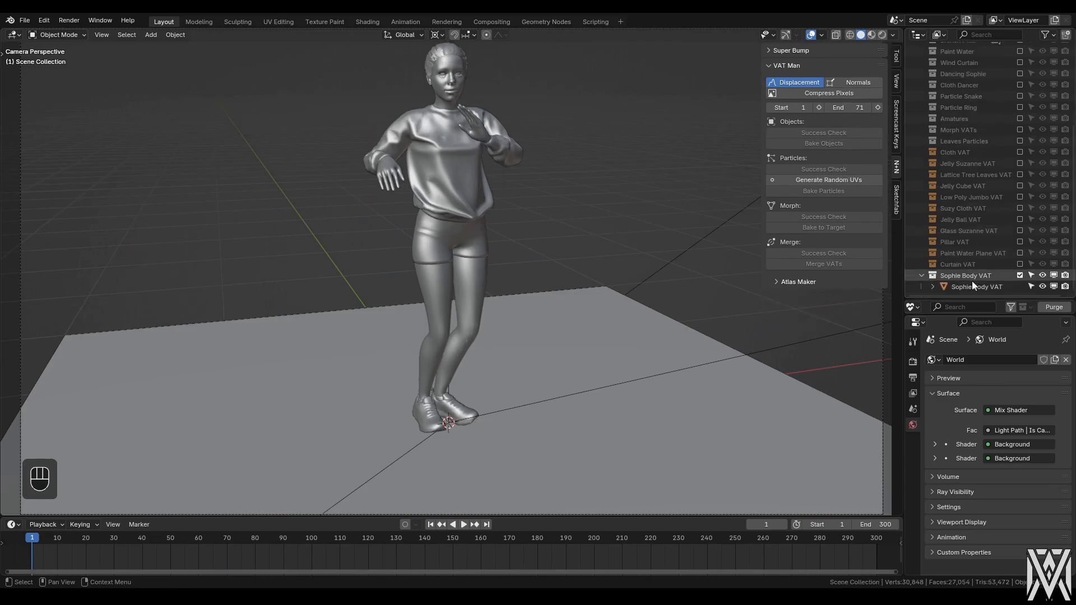
pyautogui.click(972, 286)
pyautogui.press('z')
pyautogui.click(568, 272)
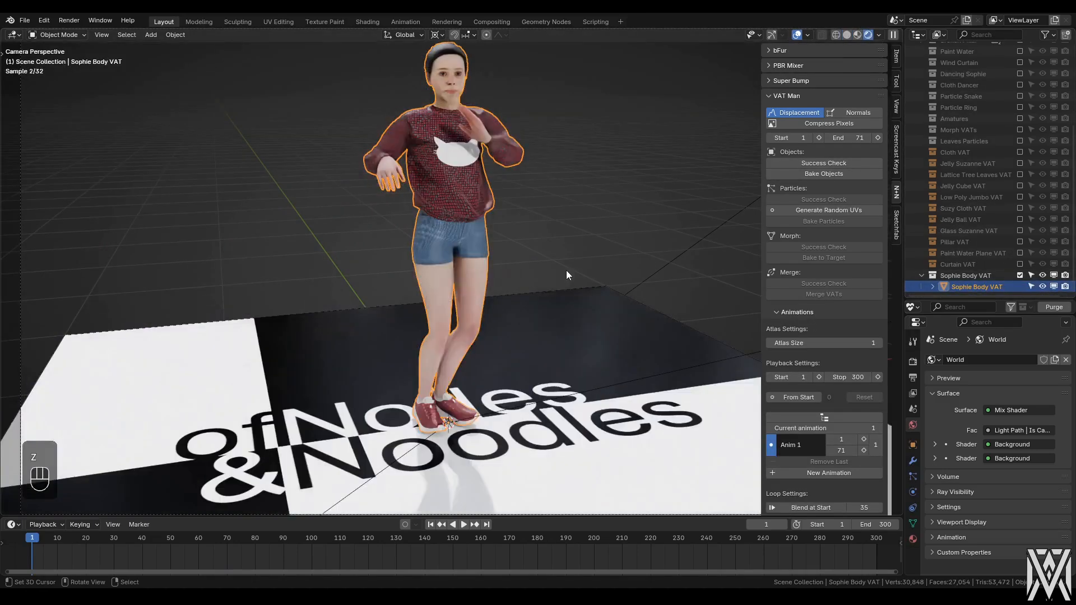
# - Play back the Sophie Body VAT animation with nothing selected and return to the first frame
pyautogui.hotkey('alt', 'a')
pyautogui.press('space')
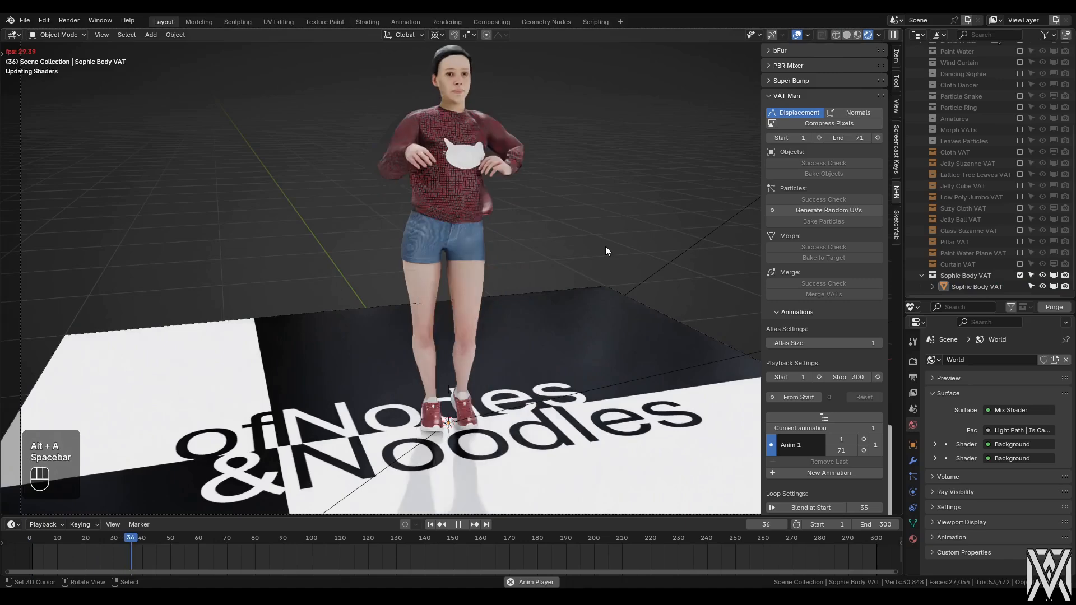
pyautogui.scroll(-5, 815, 395)
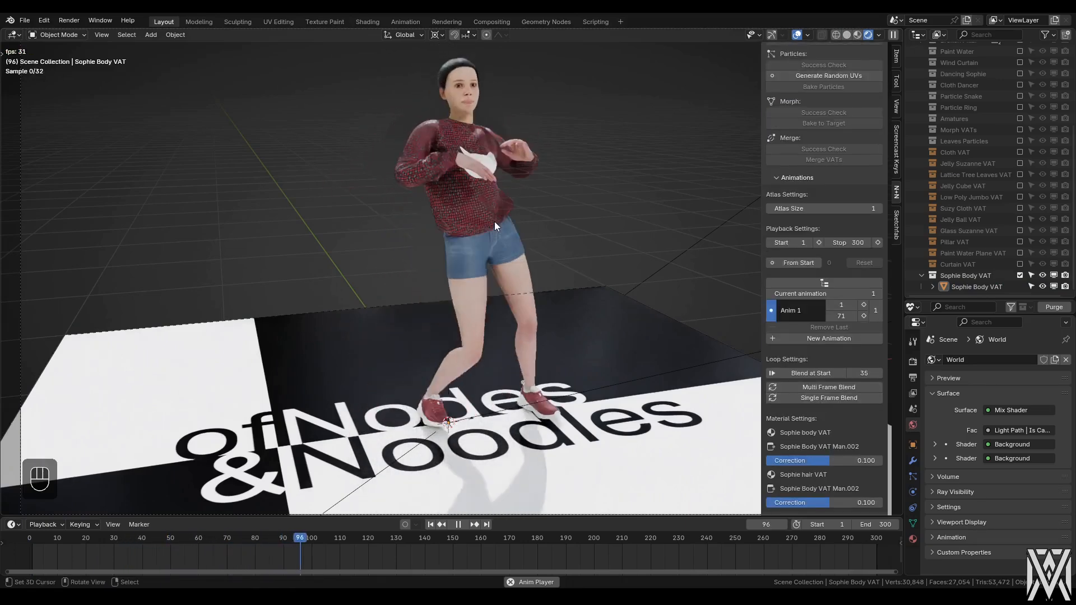
pyautogui.press('Escape')
pyautogui.hotkey('shift', 'Left')
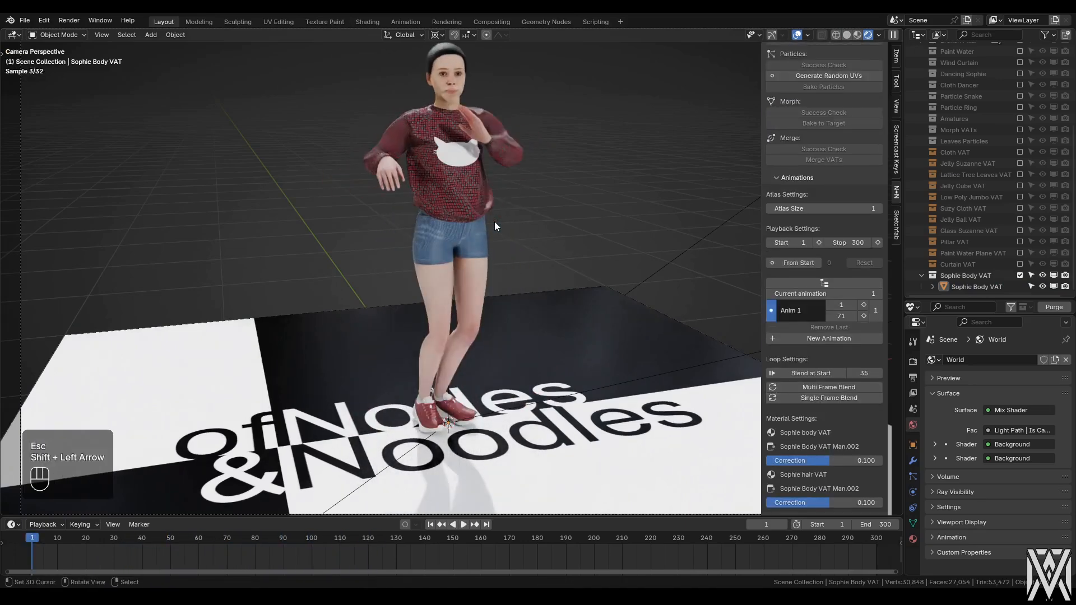
# - Return to solid shading, exclude the Sophie Body VAT collection and enable the Dancing Sophie collection
pyautogui.press('z')
pyautogui.click(637, 234)
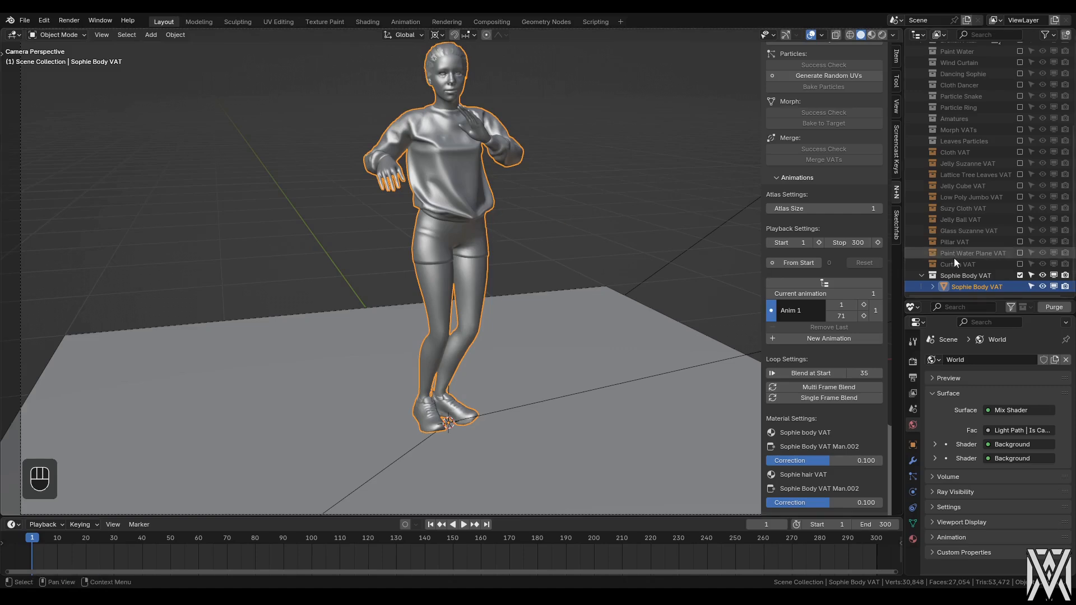
pyautogui.click(1020, 275)
pyautogui.scroll(3, 991, 152)
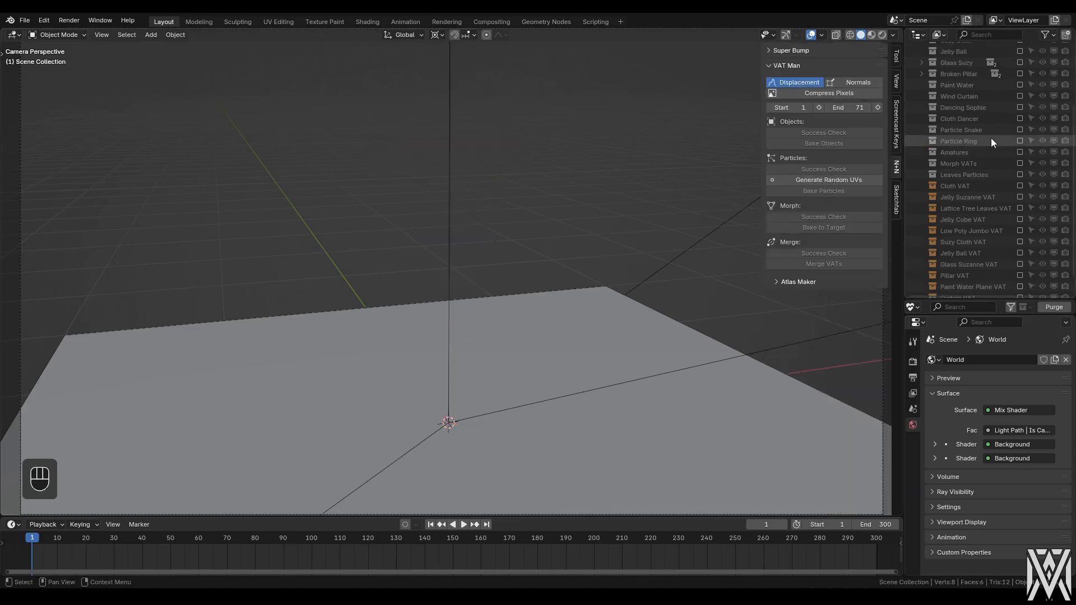
pyautogui.scroll(-2, 991, 138)
pyautogui.click(1020, 85)
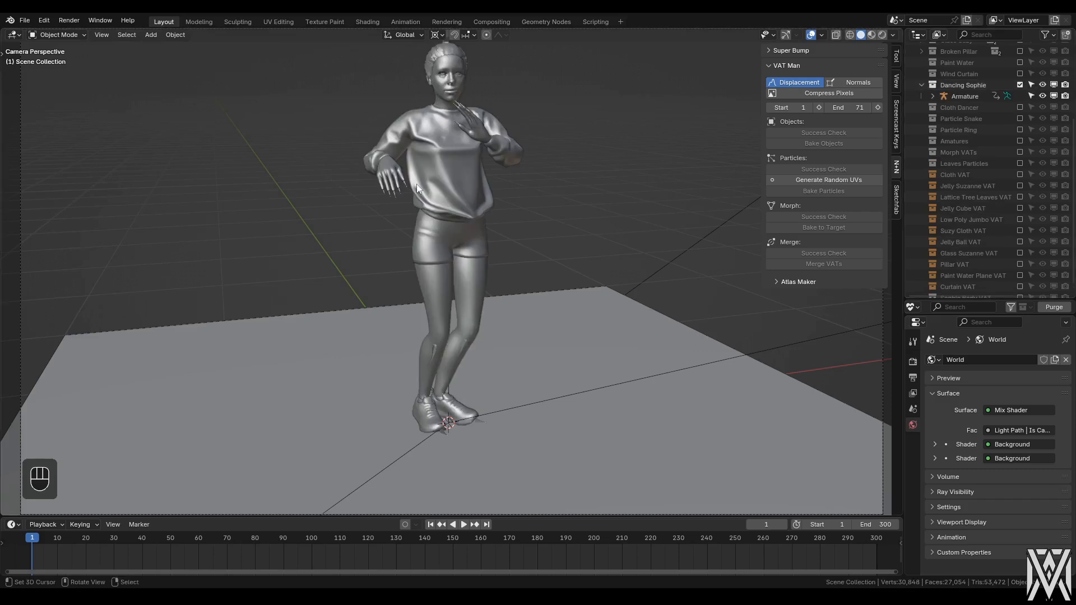
# - Reset Sophie's armature to its rest pose at frame 1 by clearing the scale, rotation and location of all bones
pyautogui.click(391, 197)
pyautogui.hotkey('shift', 'Left')
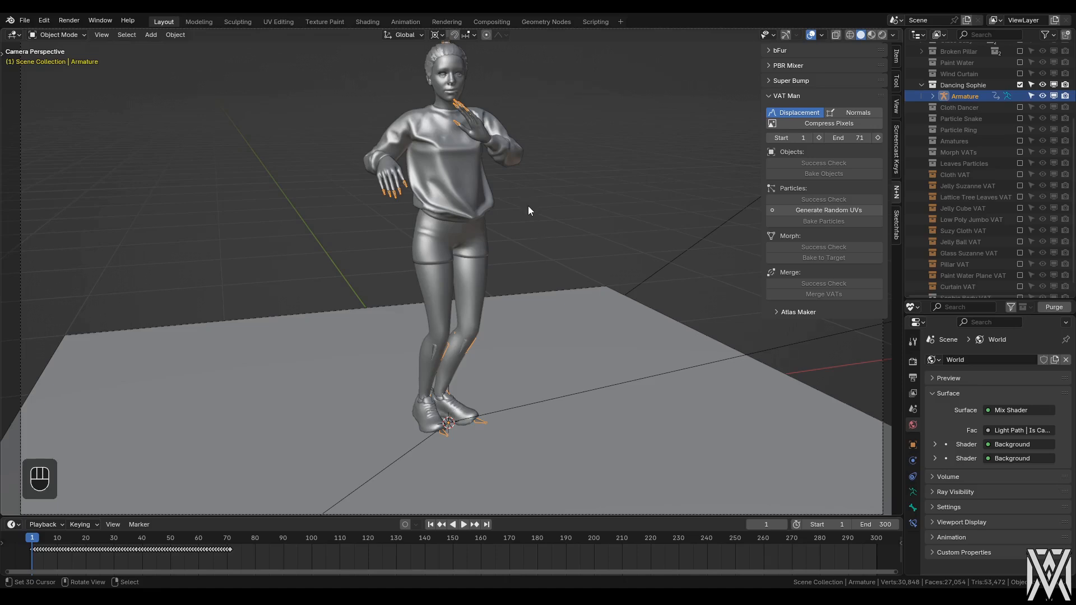
pyautogui.press('Tab')
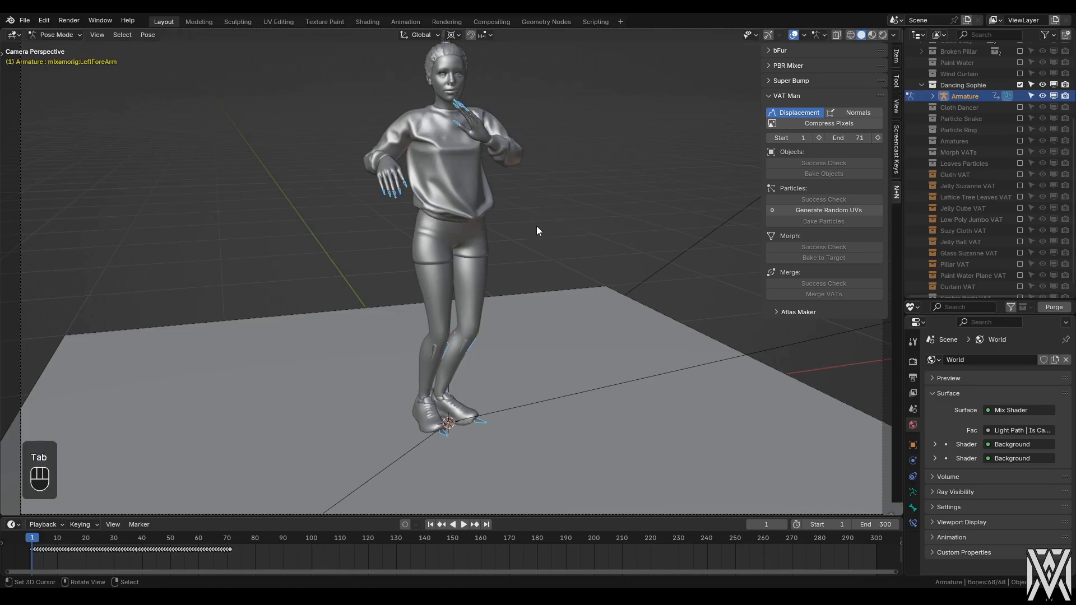
pyautogui.press('a')
pyautogui.hotkey('alt', 's')
pyautogui.hotkey('alt', 'r')
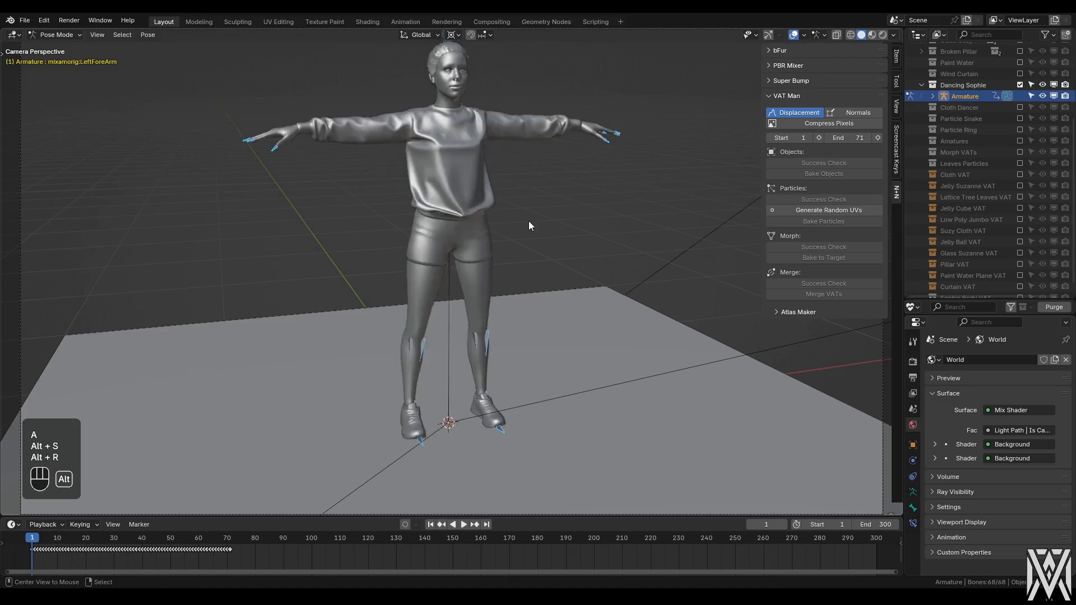
pyautogui.hotkey('alt', 'g')
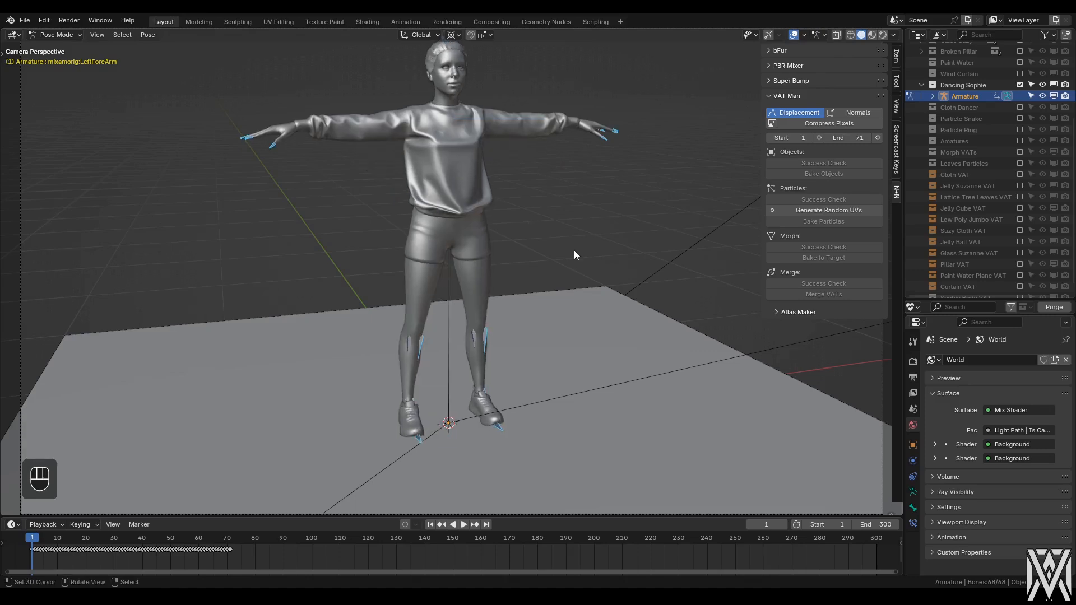
pyautogui.press('Tab')
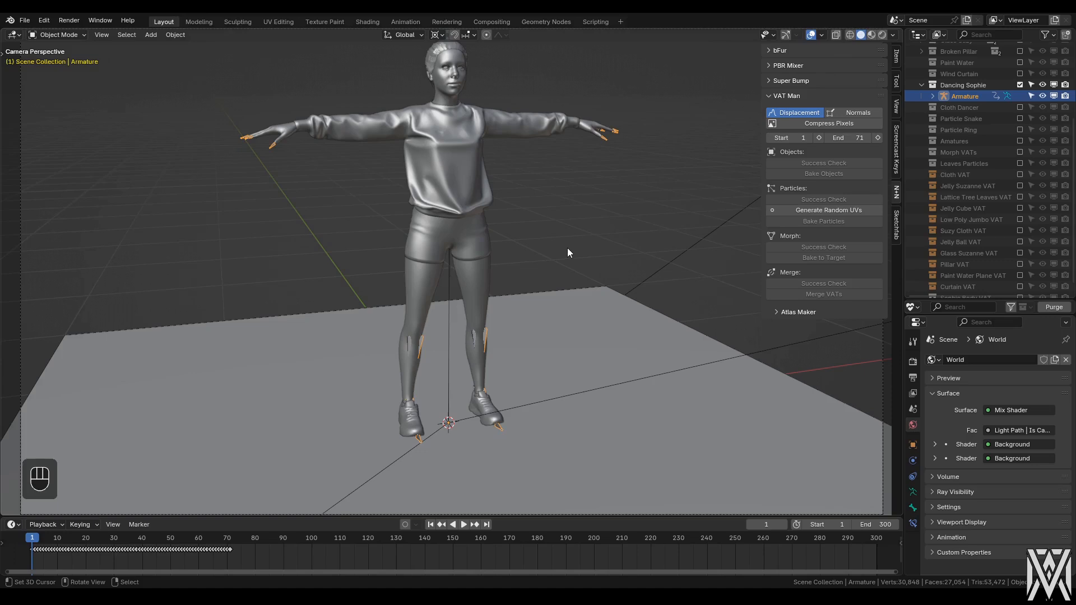
# - Select the armature's child meshes with Sophie Body active and bake them in the T-pose from the sorted object list
pyautogui.hotkey('shift', 'g')
pyautogui.click(567, 248)
pyautogui.keyDown('shift'); pyautogui.click(491, 270); pyautogui.keyUp('shift')
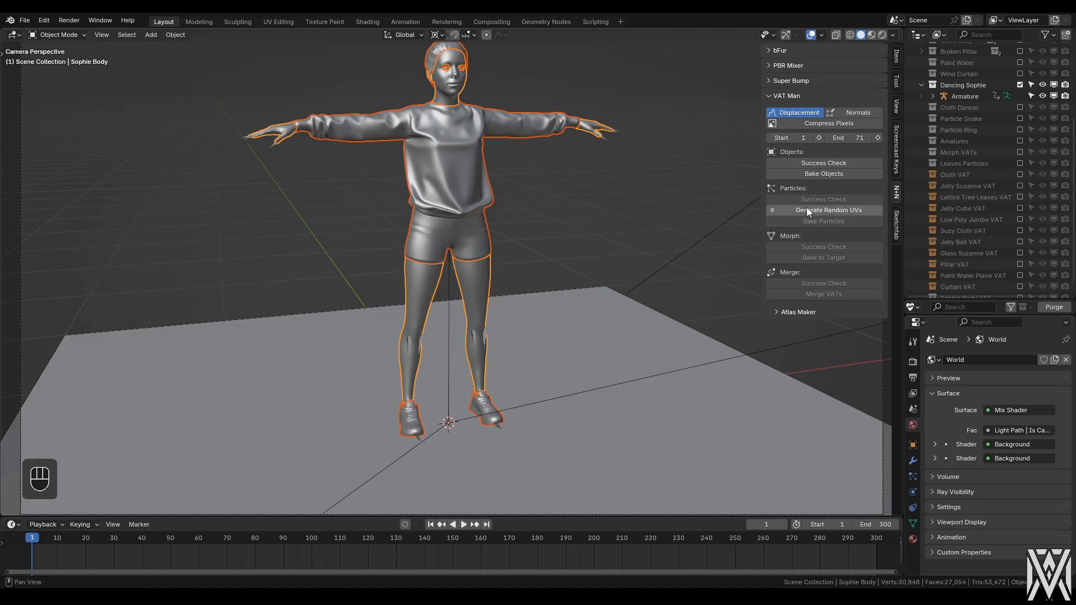
pyautogui.click(823, 174)
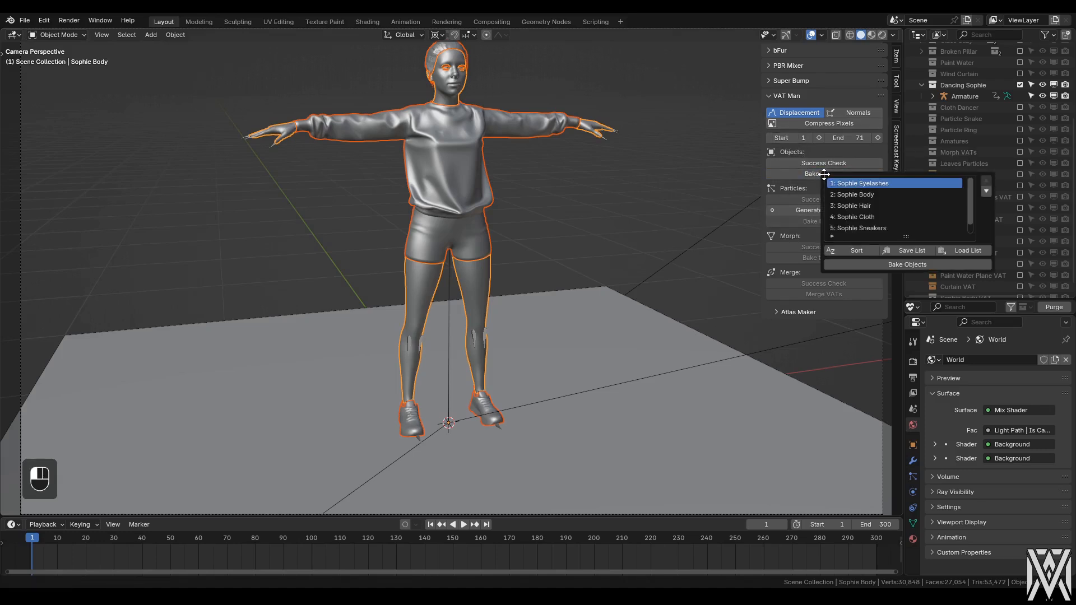
pyautogui.moveTo(903, 236); pyautogui.dragTo(904, 247)
pyautogui.click(855, 259)
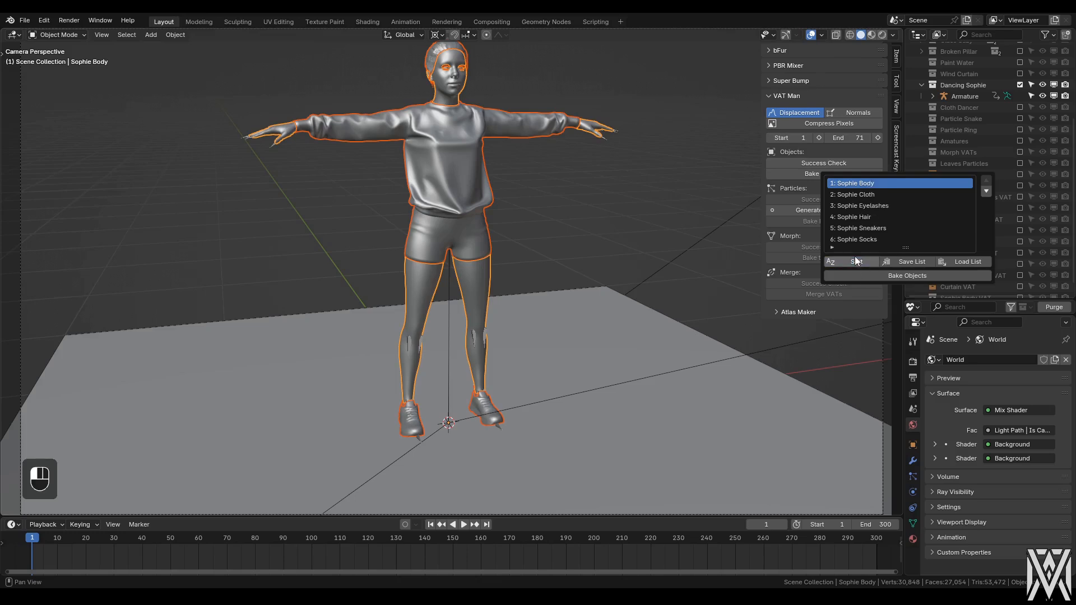
pyautogui.click(897, 276)
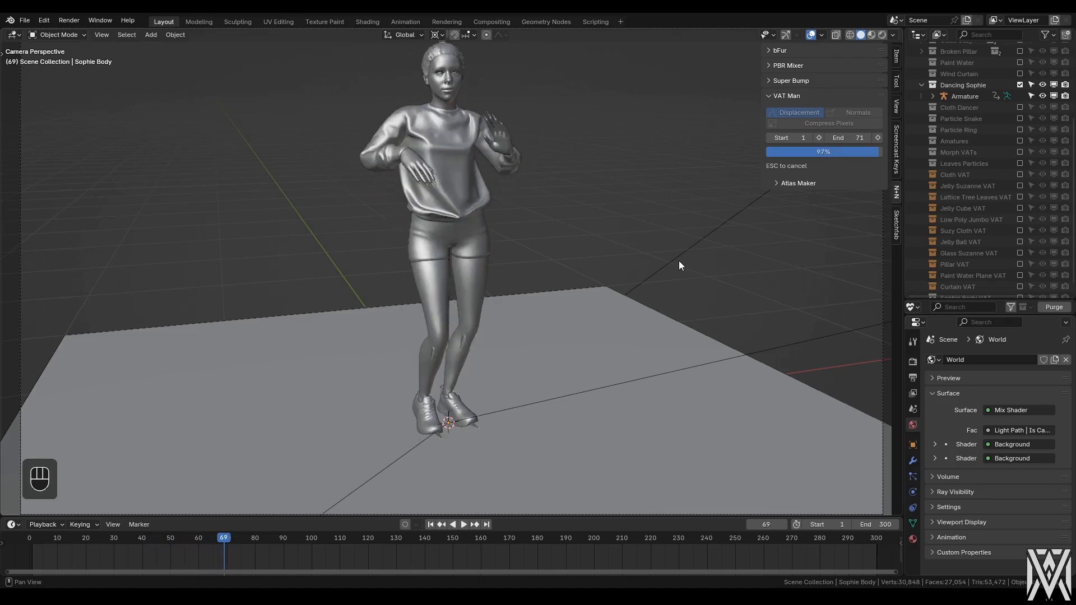
# - Show the Sophie Body VAT collection instead of Dancing Sophie, disable the first bake in viewports and select Sophie Body VAT.001
pyautogui.click(1020, 84)
pyautogui.click(1019, 285)
pyautogui.scroll(-2, 990, 261)
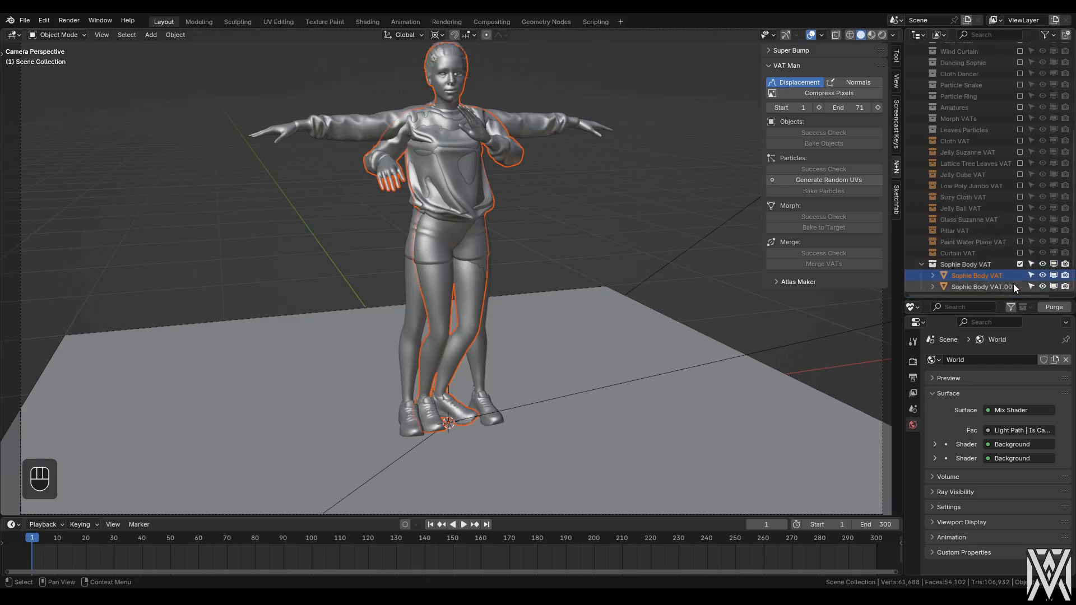
pyautogui.click(1054, 276)
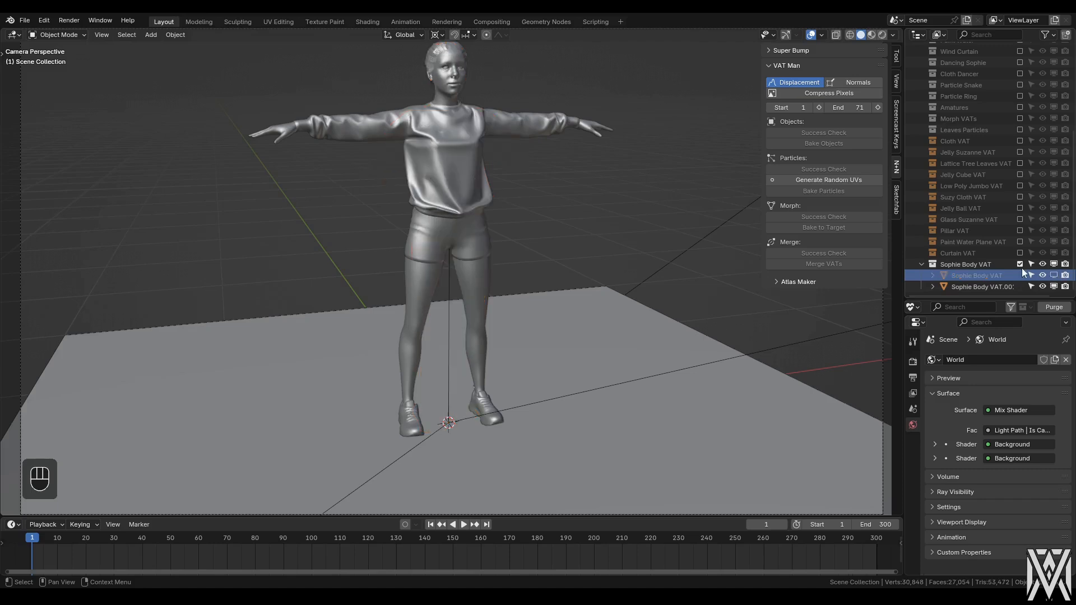
pyautogui.click(449, 103)
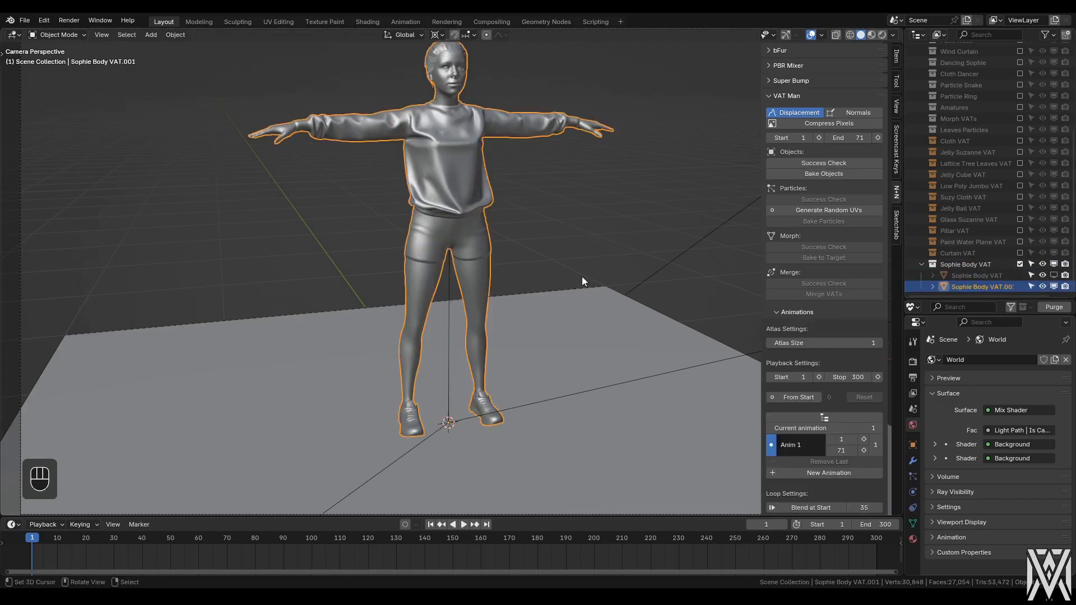
# - Play back the Sophie Body VAT.001 animation in rendered shading and return to the first frame
pyautogui.hotkey('alt', 'a')
pyautogui.press('z')
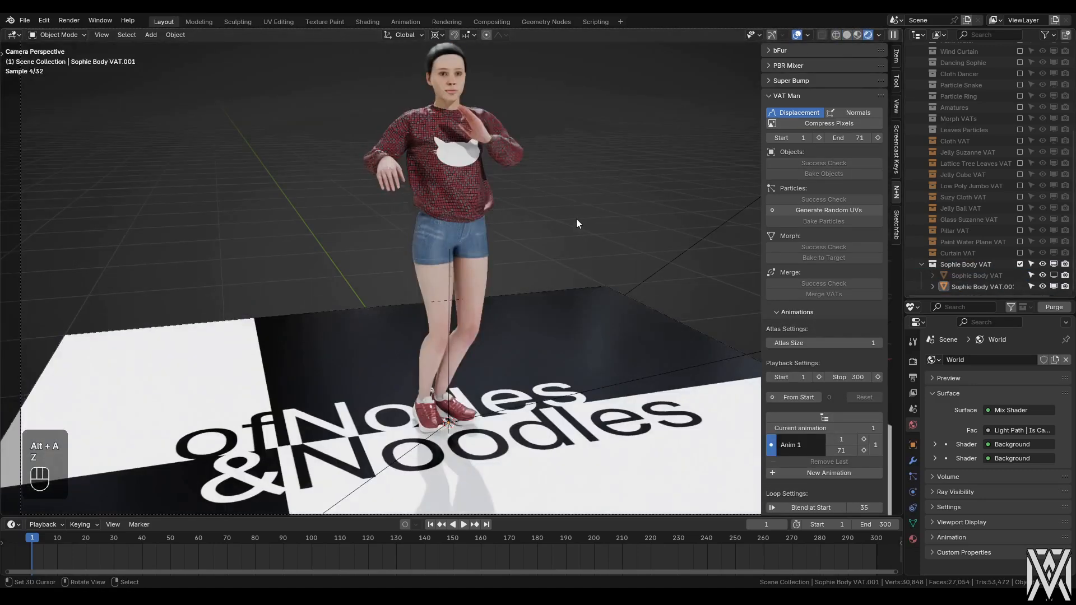
pyautogui.press('space')
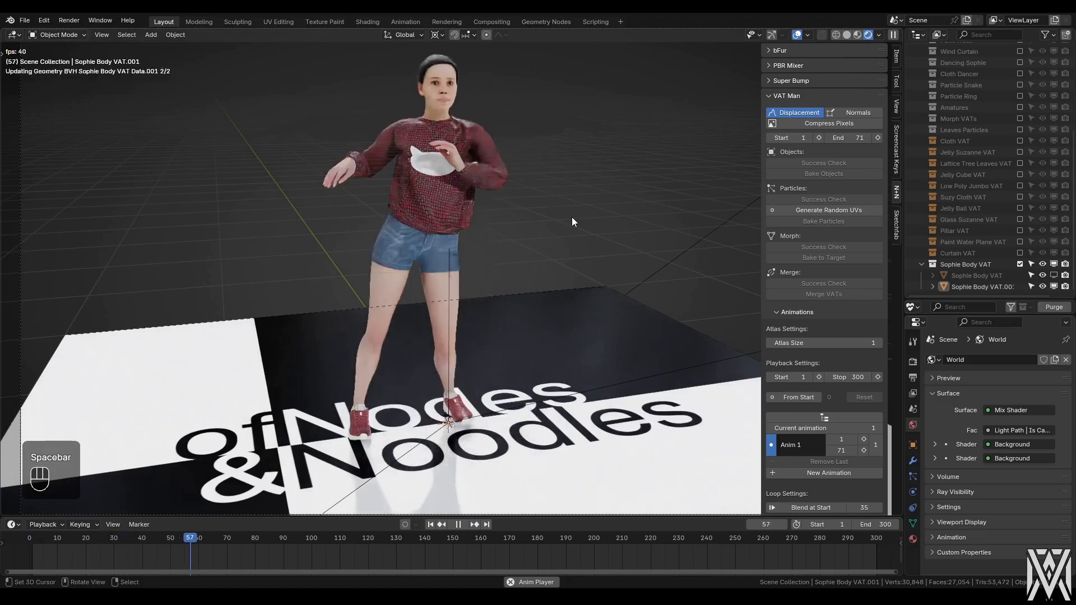
pyautogui.press('Escape')
pyautogui.hotkey('shift', 'Left')
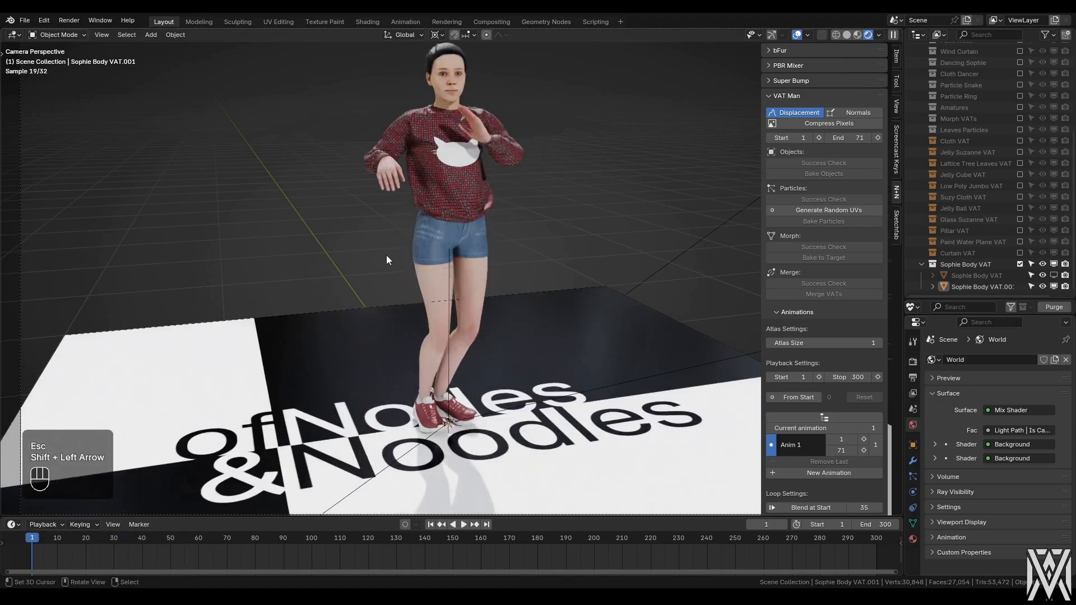
# - Return to solid shading, disable Sophie Body VAT.001 in viewports and enable the Dancing Sophie collection again
pyautogui.press('z')
pyautogui.click(480, 139)
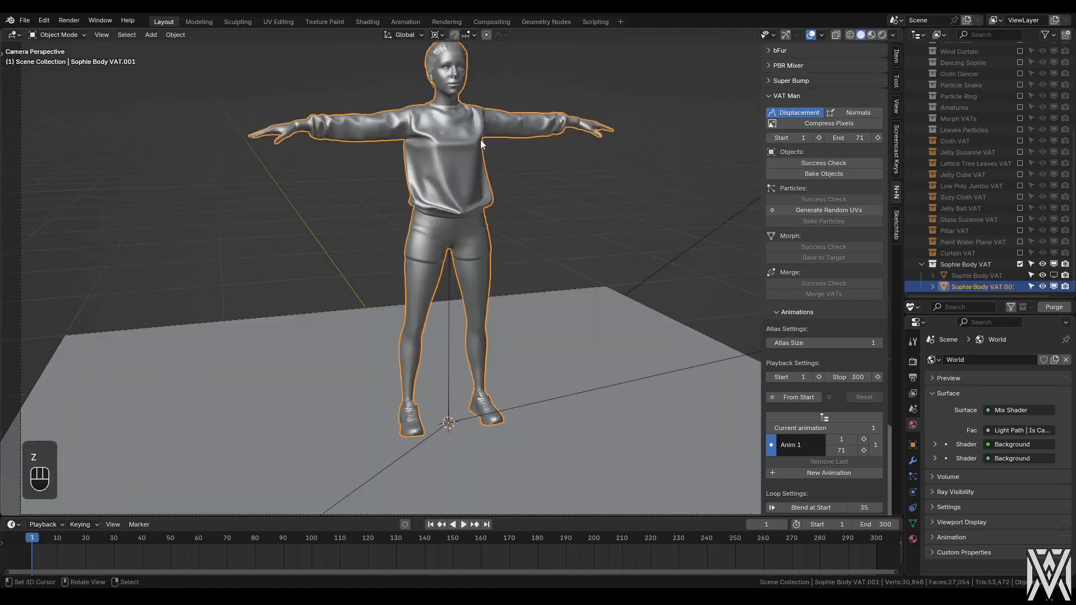
pyautogui.click(1054, 286)
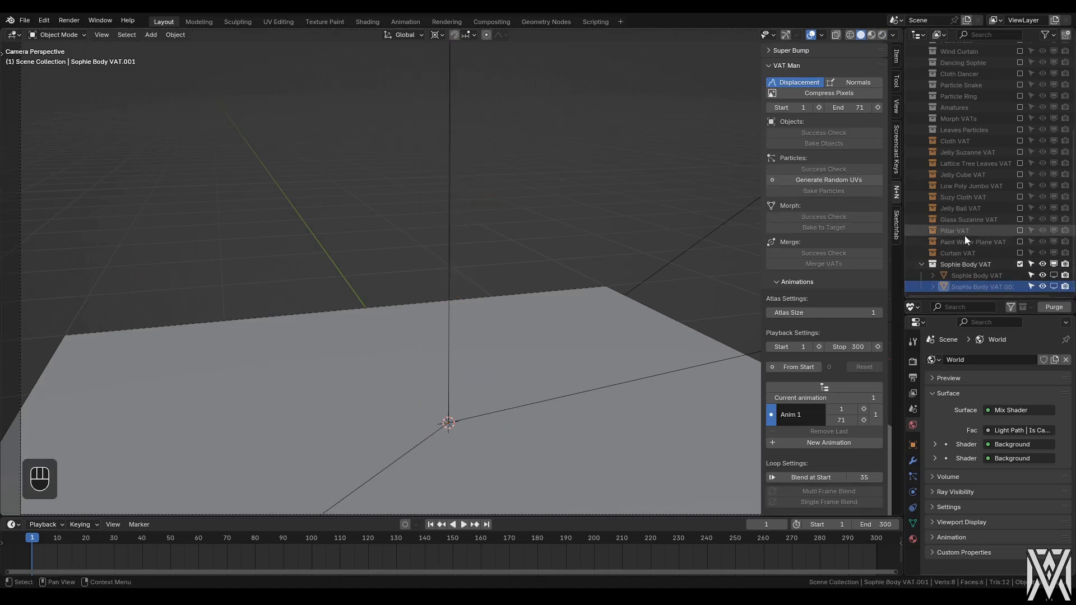
pyautogui.scroll(4, 964, 235)
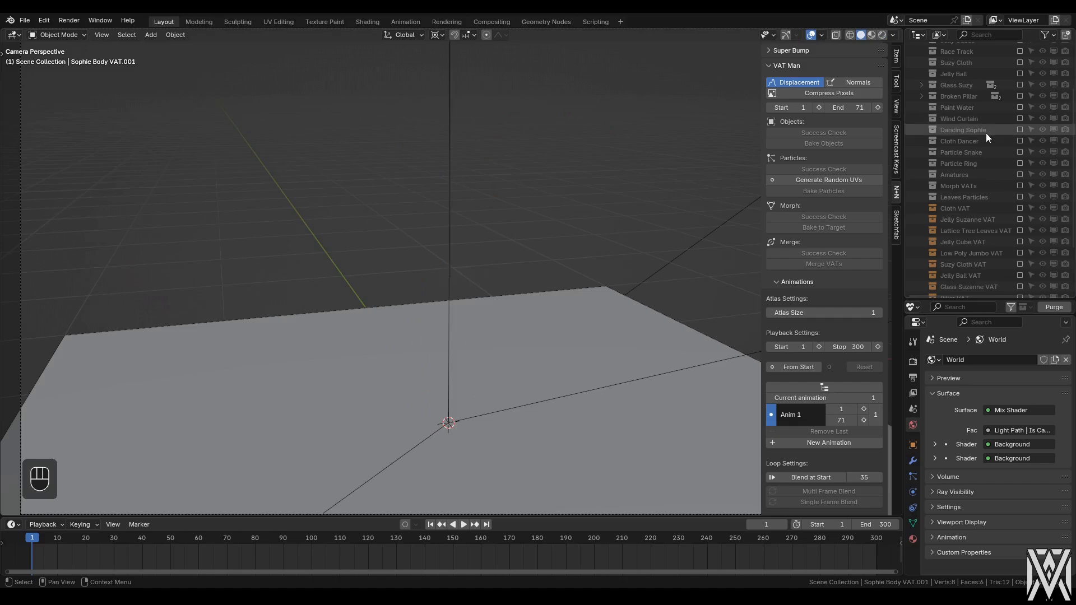
pyautogui.click(1020, 129)
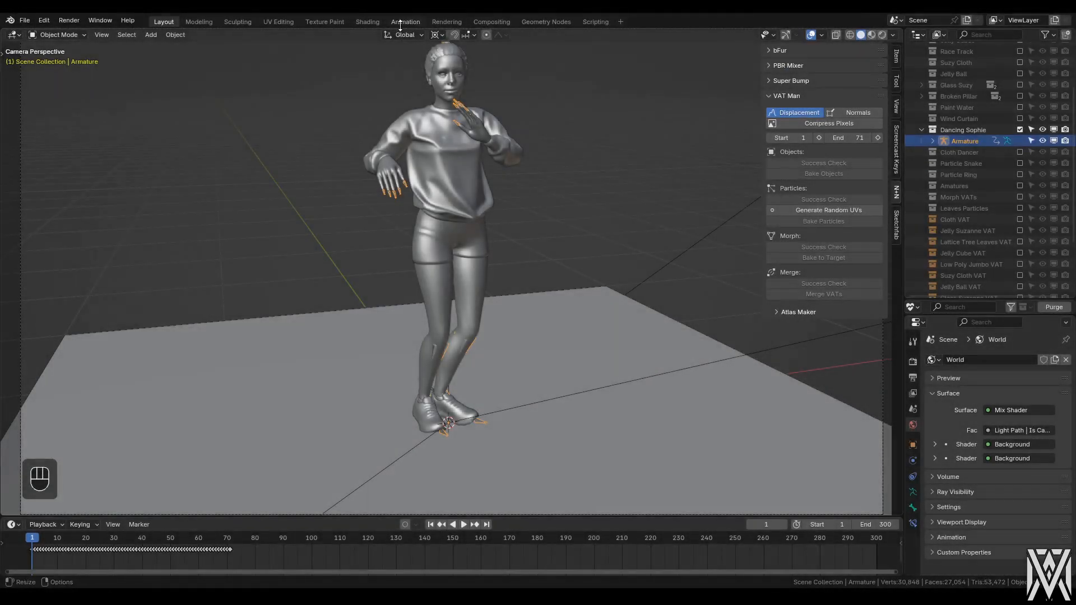
# - Unlink the Sophie - Rumba action from the armature in the Animation workspace
pyautogui.click(404, 21)
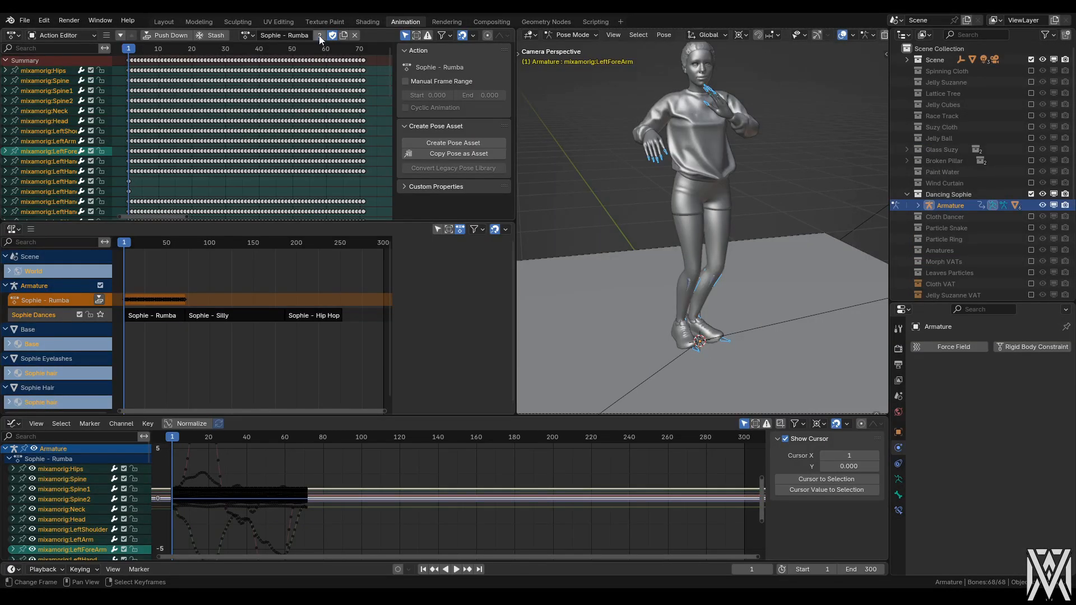
pyautogui.click(354, 35)
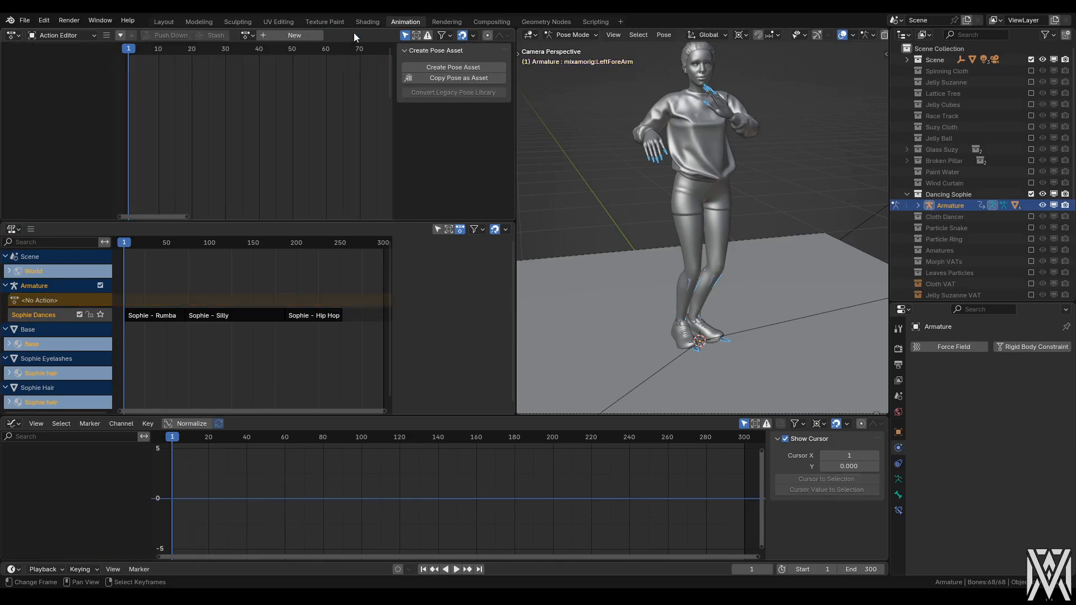
# - Select the Rumba, Silly and Hip Hop strips, play back the combined dances, return to the first frame and deselect the strips
pyautogui.rightClick(152, 318)
pyautogui.keyDown('shift'); pyautogui.rightClick(224, 317); pyautogui.keyUp('shift')
pyautogui.keyDown('shift'); pyautogui.rightClick(291, 319); pyautogui.keyUp('shift')
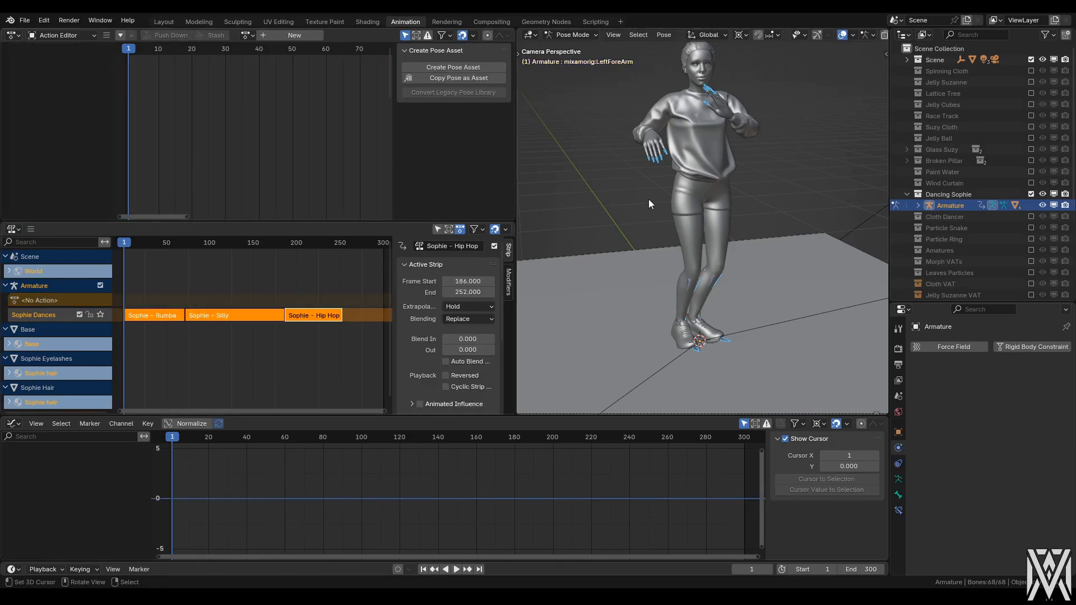
pyautogui.press('Home')
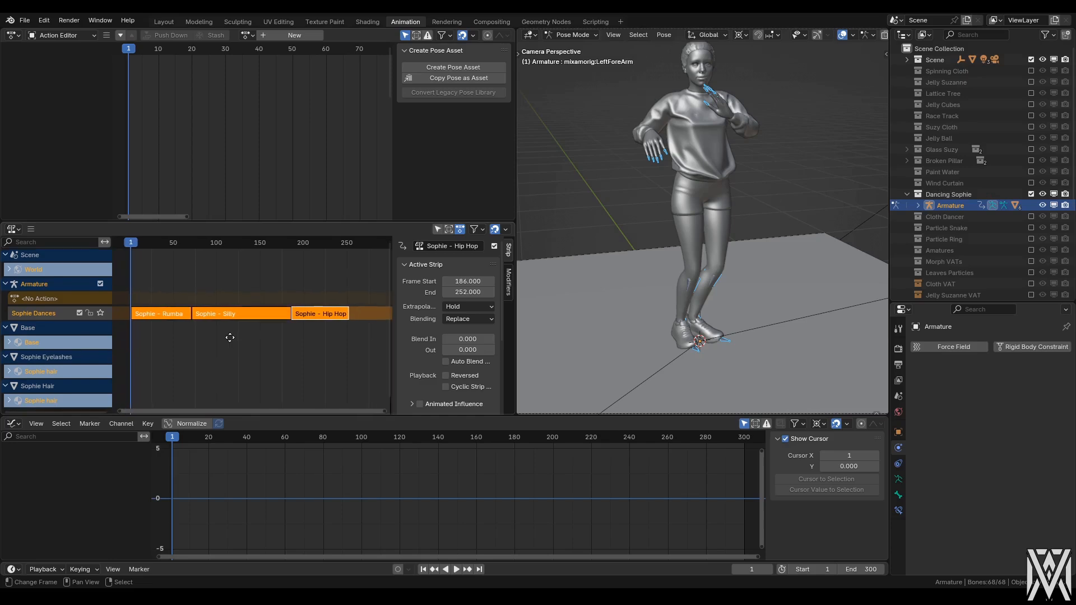
pyautogui.press('space')
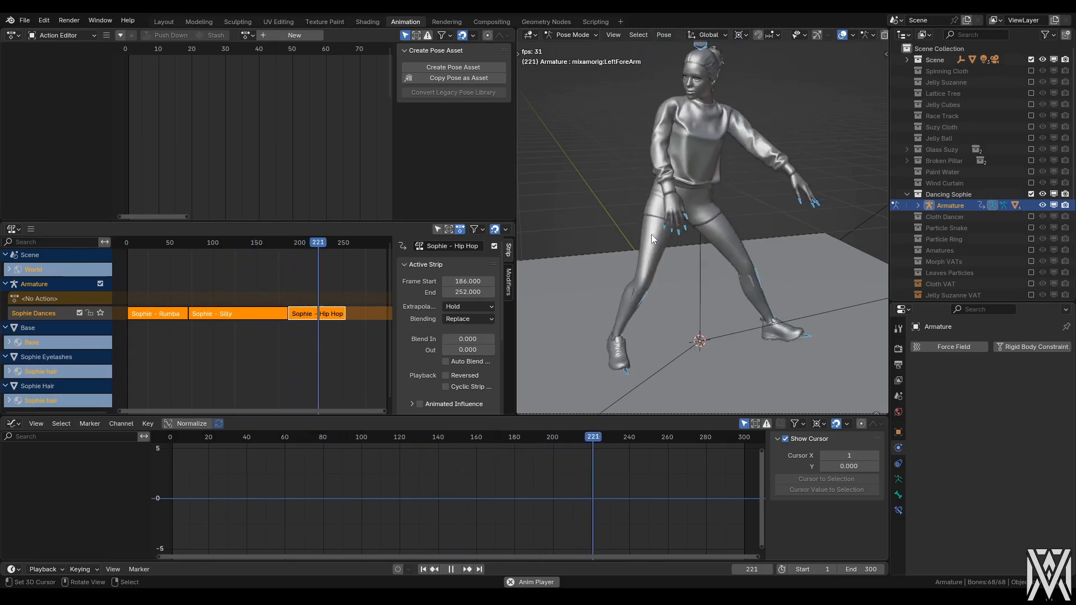
pyautogui.press('Escape')
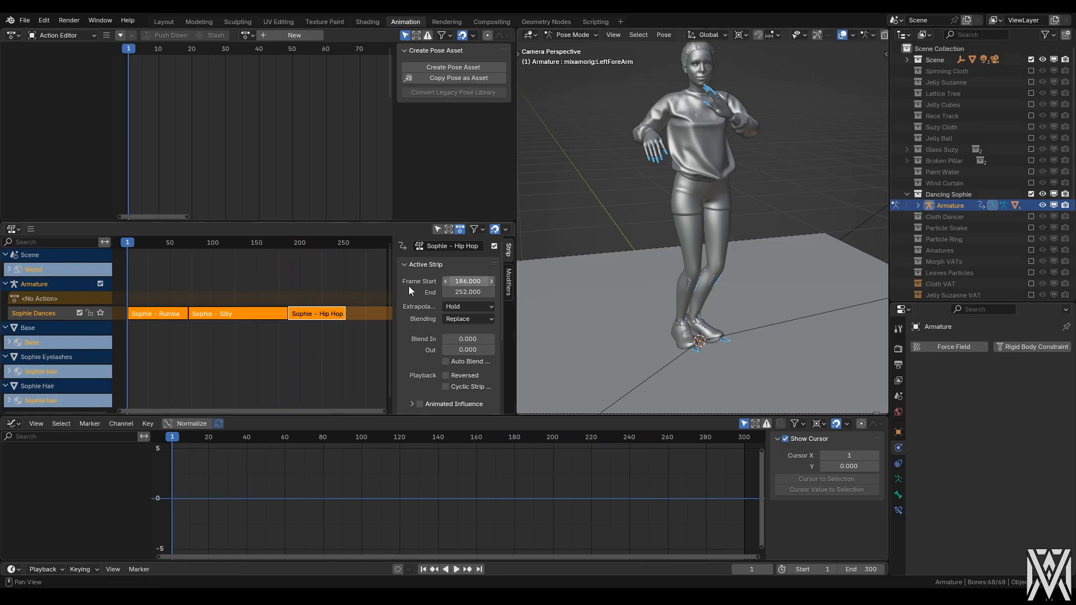
pyautogui.hotkey('alt', 'a')
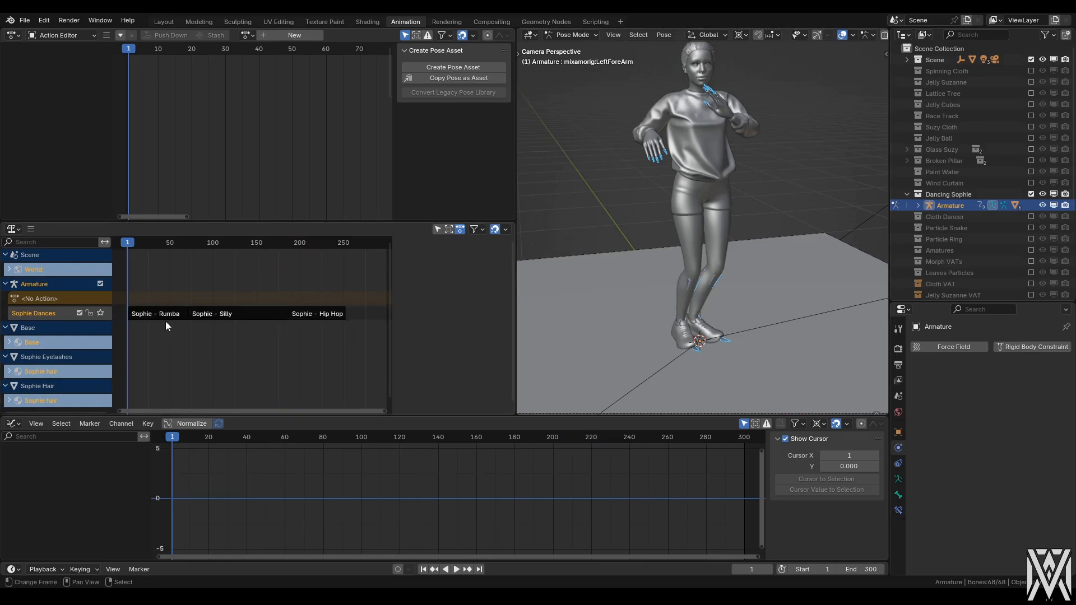
# - Enter tweak mode on the Sophie - Rumba strip and go to its last frame
pyautogui.click(167, 315)
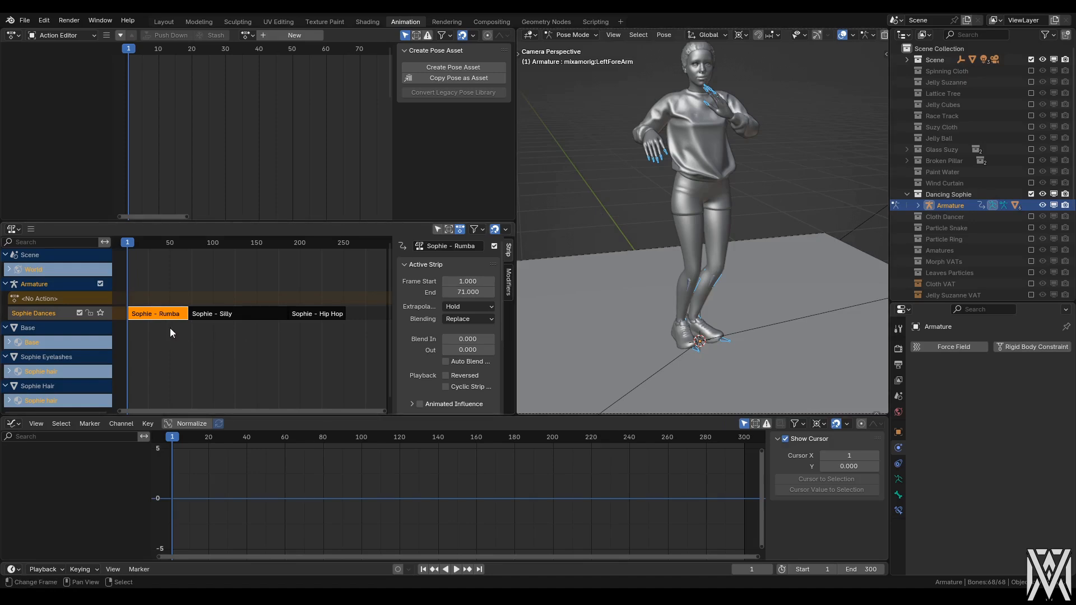
pyautogui.press('Tab')
pyautogui.hotkey('shift', 'Right')
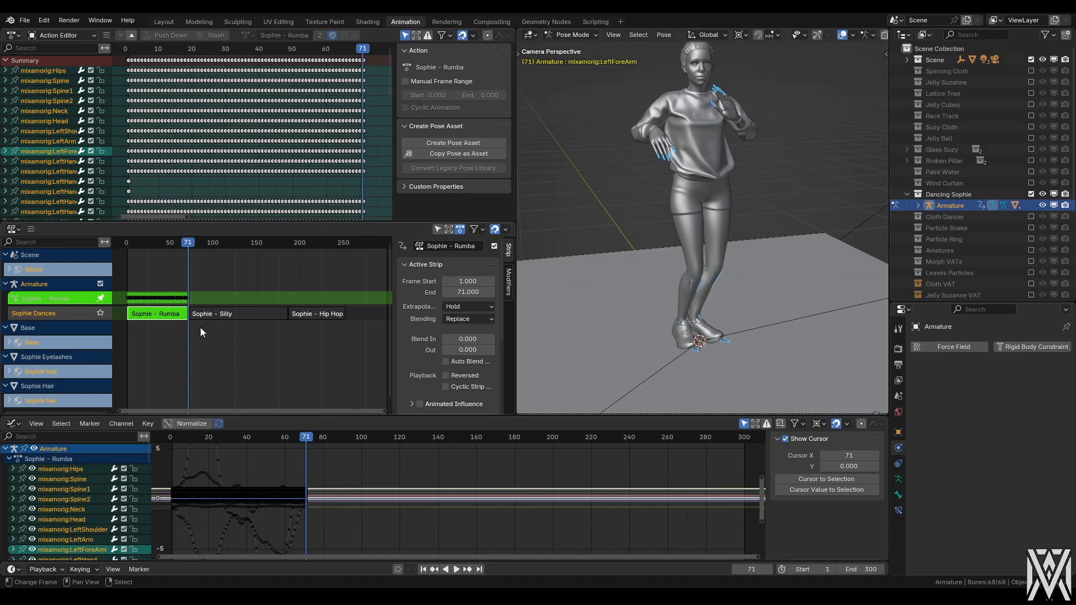
# - Turn on Screencast Keys in the 3D viewport and bring back the VAT Man settings
pyautogui.press('n')
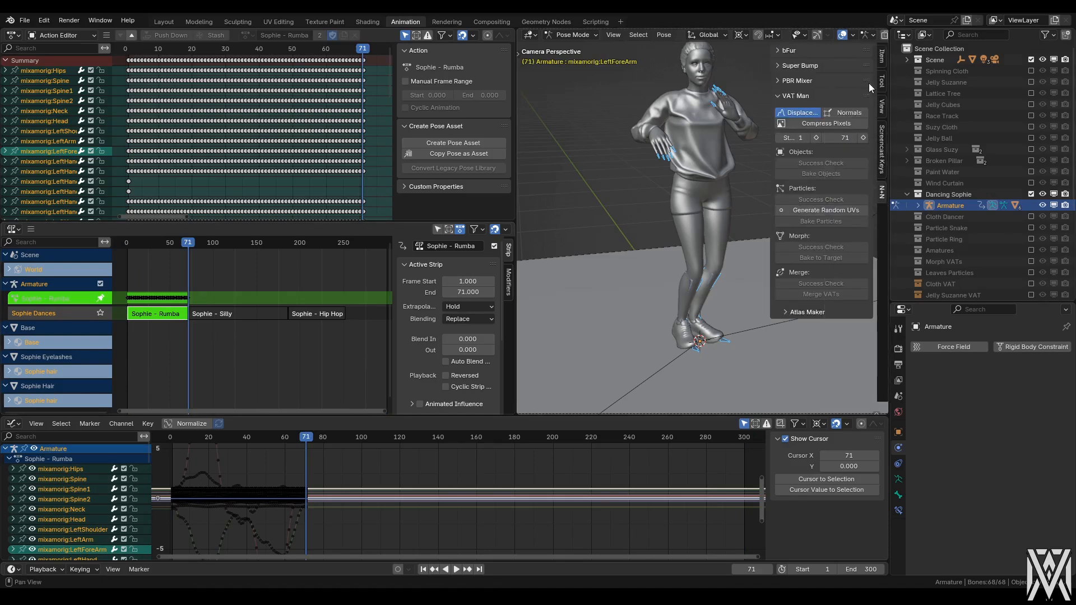
pyautogui.click(882, 149)
pyautogui.click(785, 51)
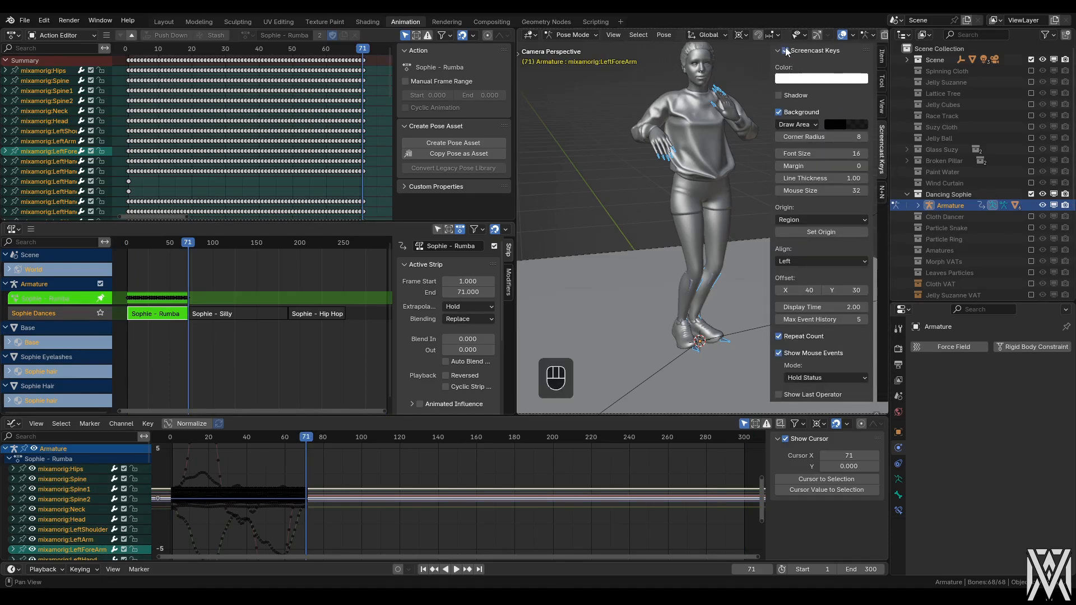
pyautogui.click(881, 193)
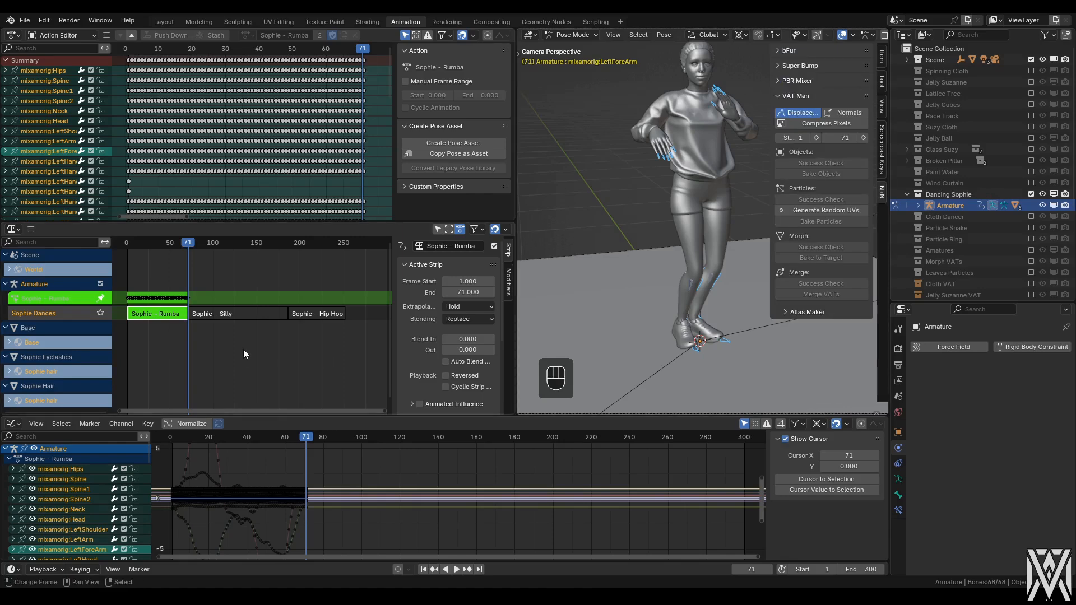
# - Add a timeline marker on the Sophie - Rumba strip's last keyframe at frame 71 and leave tweak mode
pyautogui.hotkey('shift', 'Left')
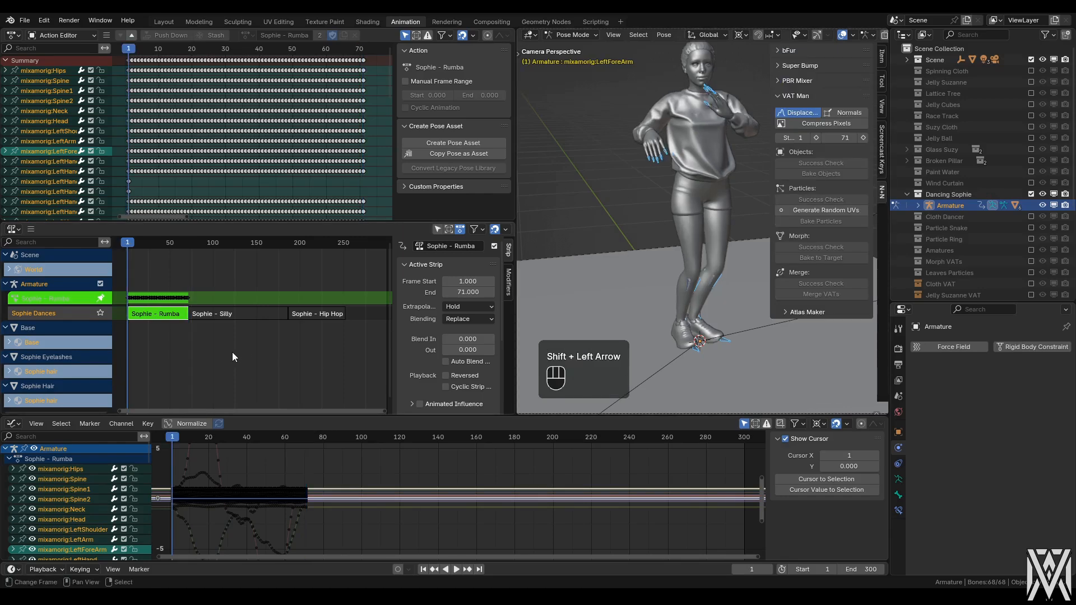
pyautogui.hotkey('shift', 'Right')
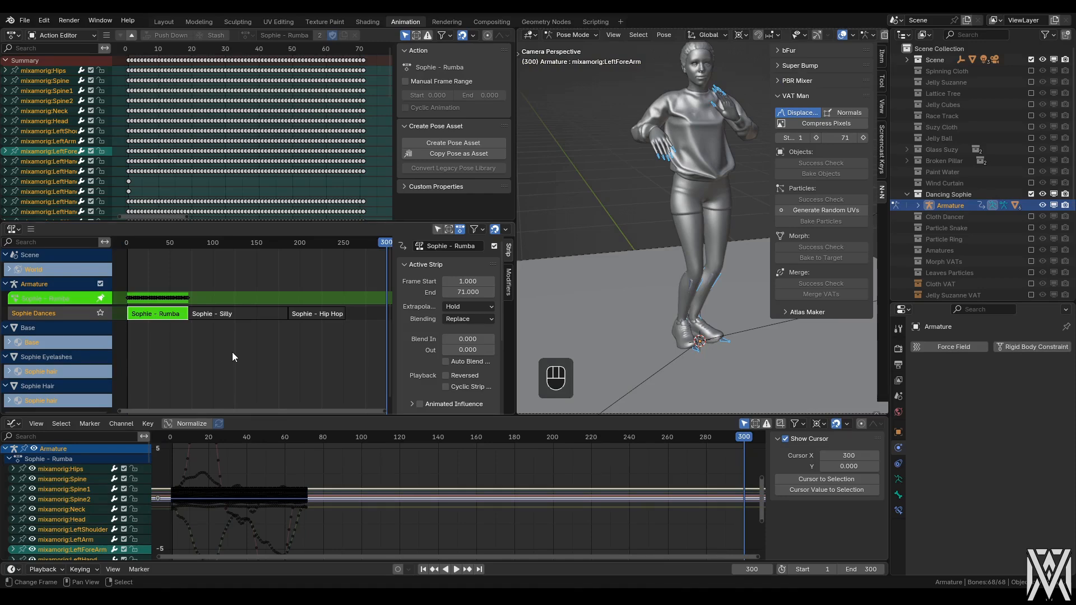
pyautogui.press('Down')
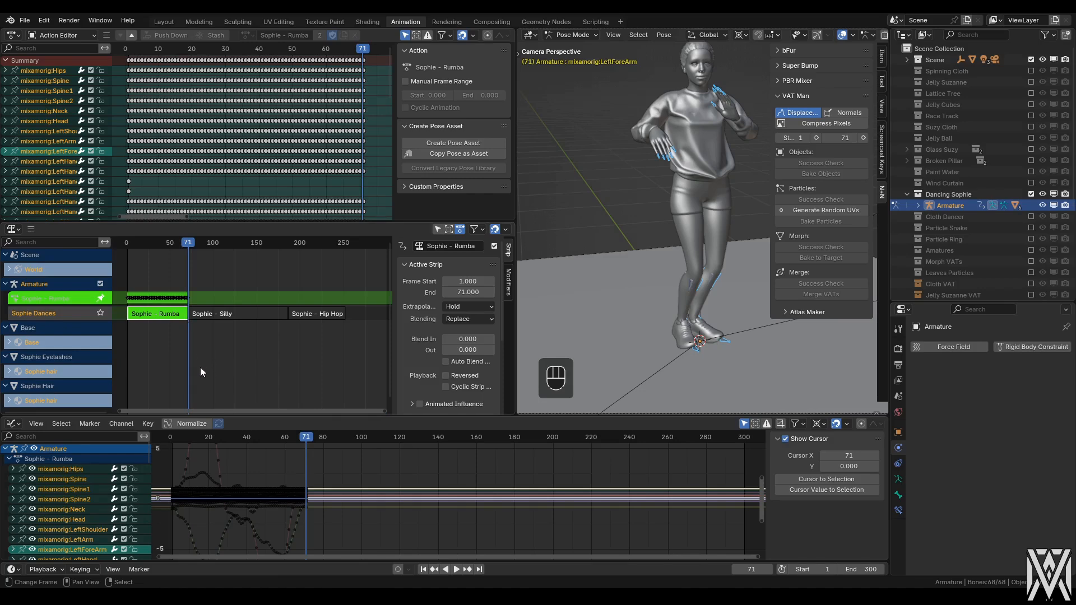
pyautogui.press('m')
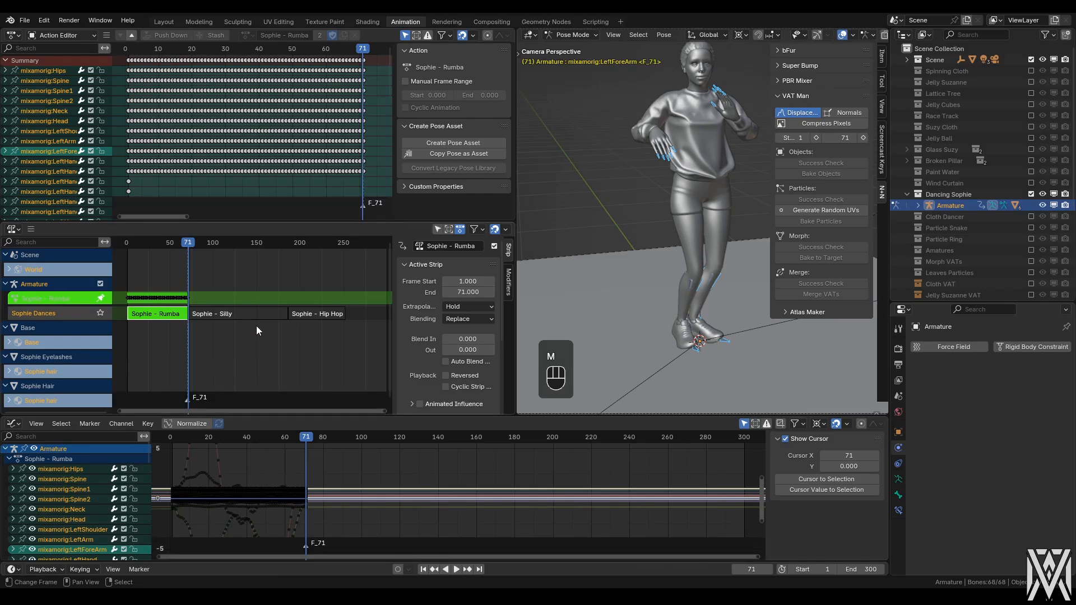
pyautogui.press('Tab')
# - Tweak the Sophie - Silly strip, add a timeline marker on its last keyframe at frame 186 and leave tweak mode
pyautogui.click(234, 313)
pyautogui.press('Tab')
pyautogui.hotkey('shift', 'Right')
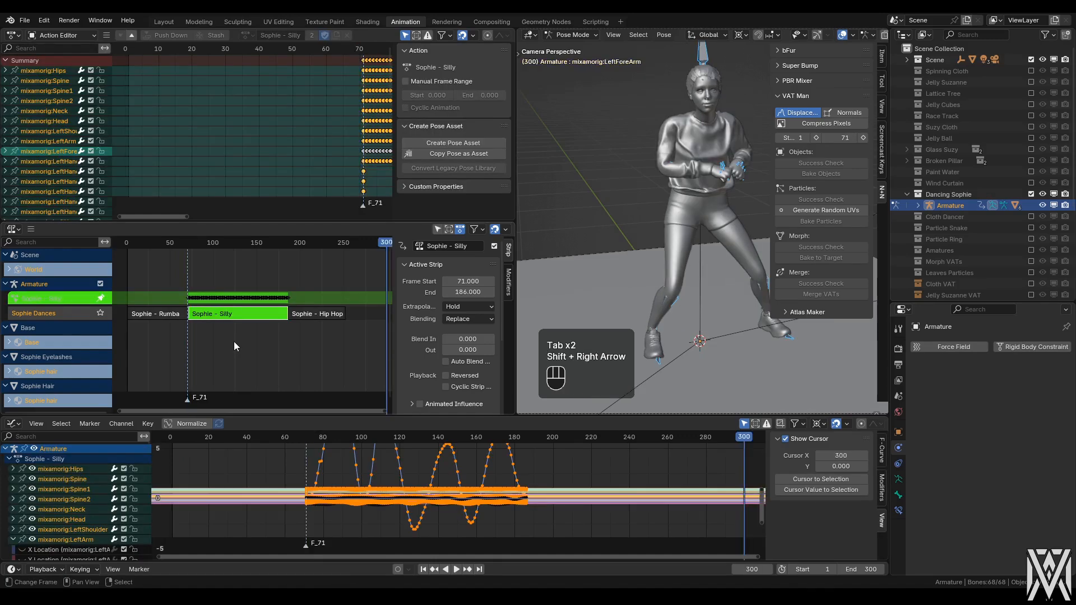
pyautogui.press('Down')
pyautogui.press('m')
pyautogui.press('Tab')
# - Set the scene end frame to the Sophie - Hip Hop strip's last keyframe at 252, then leave tweak mode and deselect the strips
pyautogui.click(316, 316)
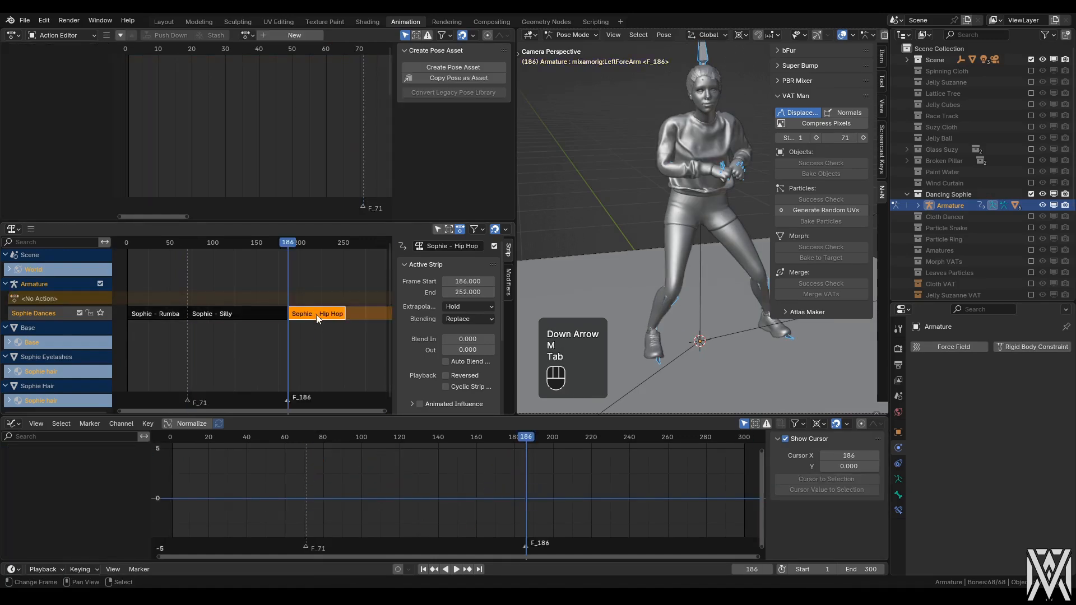
pyautogui.press('Tab')
pyautogui.hotkey('shift', 'Right')
pyautogui.press('Down')
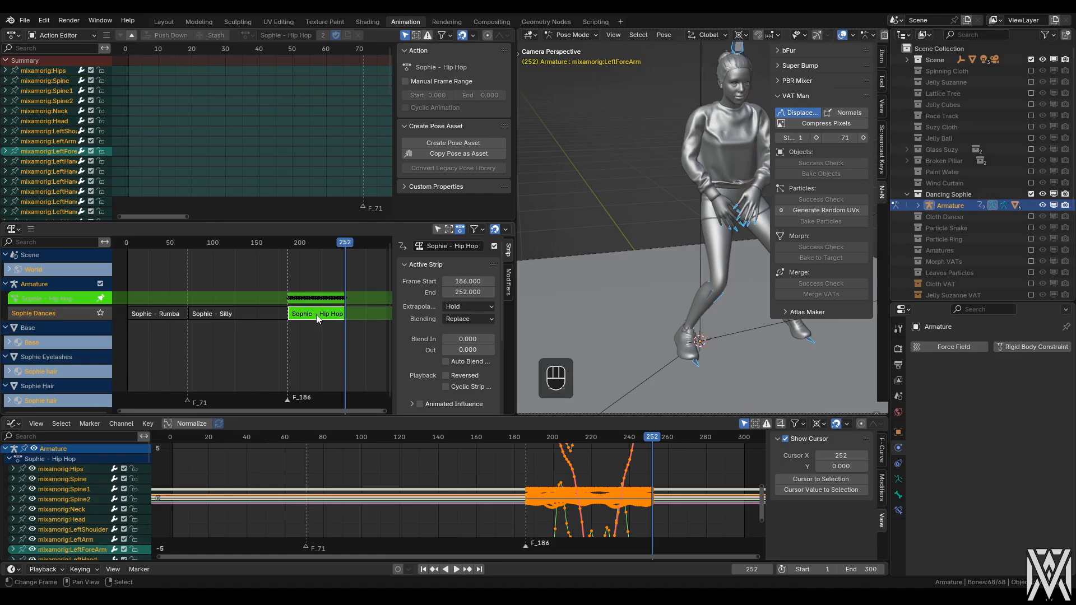
pyautogui.hotkey('ctrl', 'End')
pyautogui.hotkey('alt', 'a')
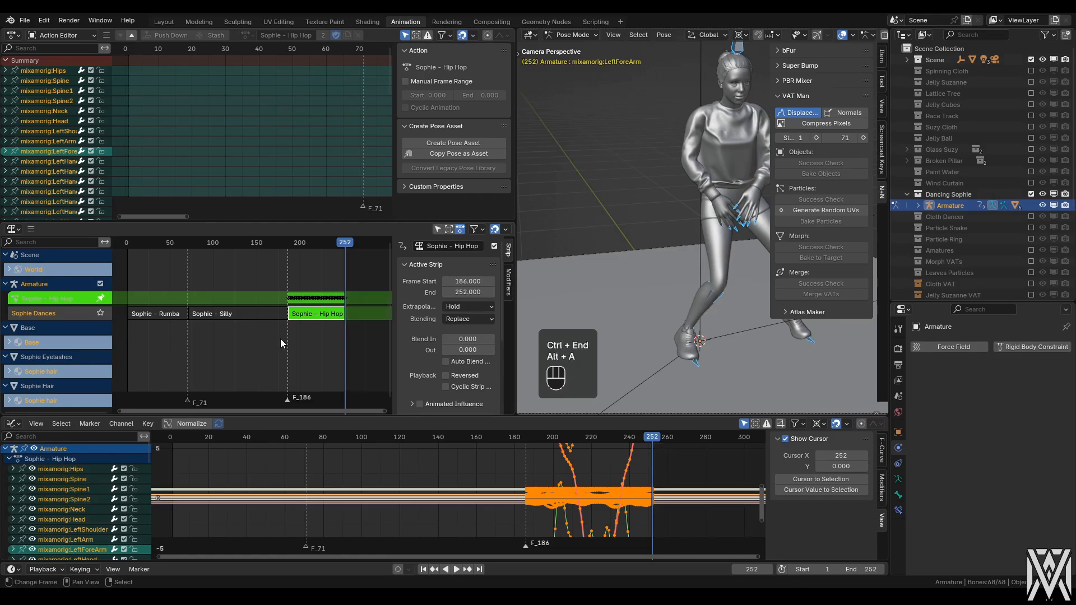
pyautogui.press('Tab')
pyautogui.hotkey('alt', 'a')
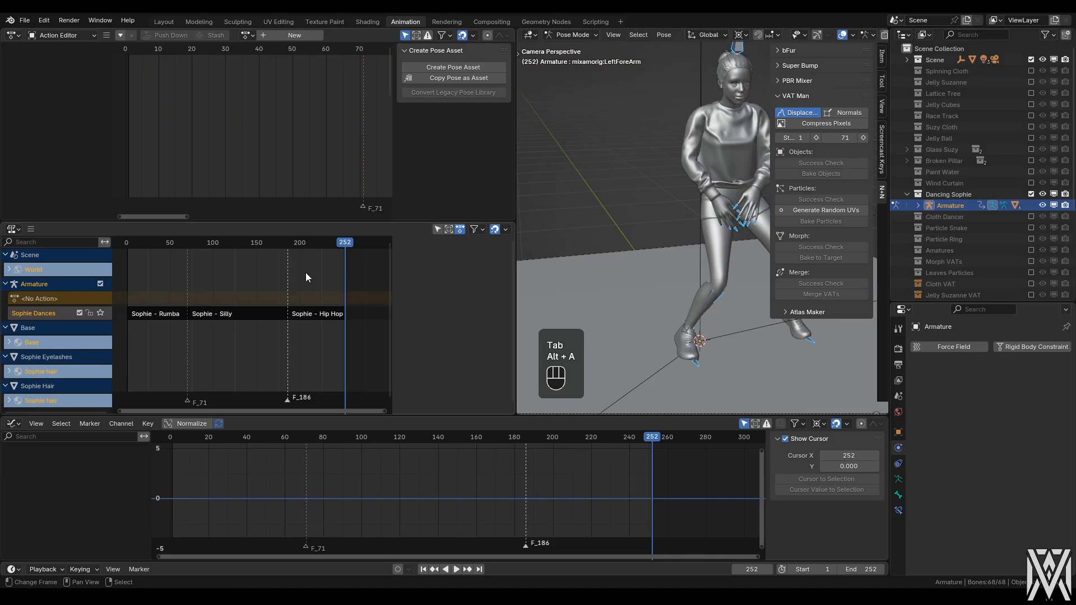
# - Return to the Layout workspace and set the VAT Man bake end frame to 252
pyautogui.click(164, 21)
pyautogui.hotkey('shift', 'Left')
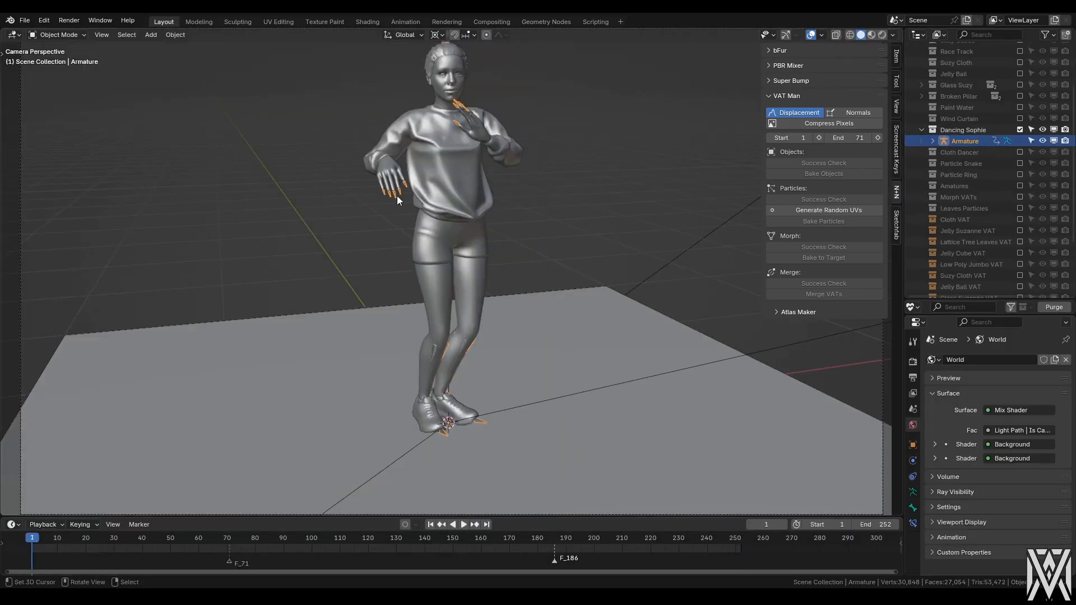
pyautogui.hotkey('shift', 'g')
pyautogui.hotkey('shift', 'Right')
pyautogui.click(853, 137)
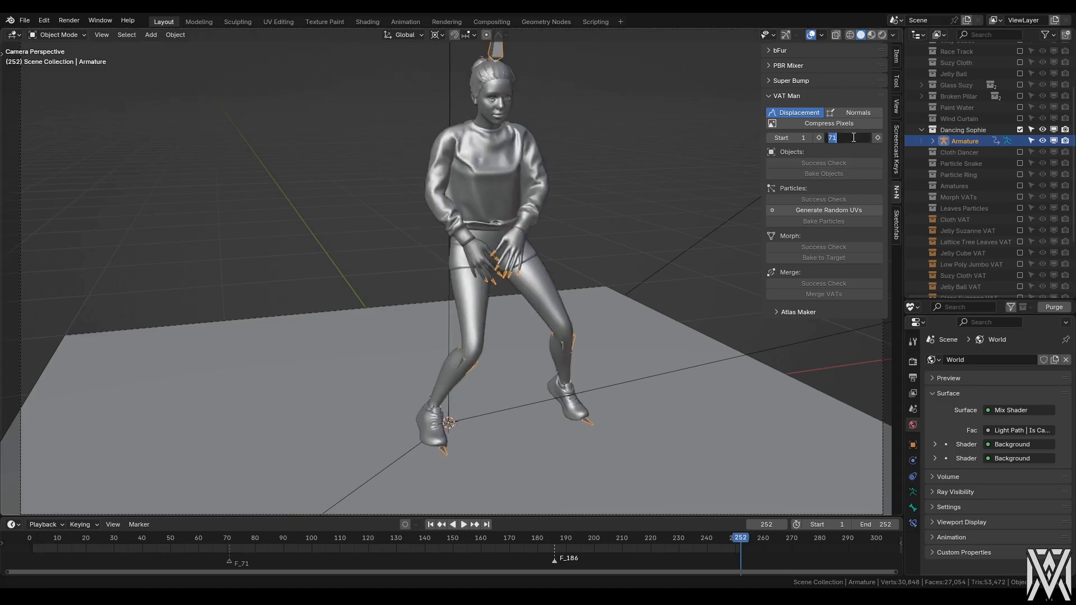
pyautogui.write('252')
pyautogui.press('Return')
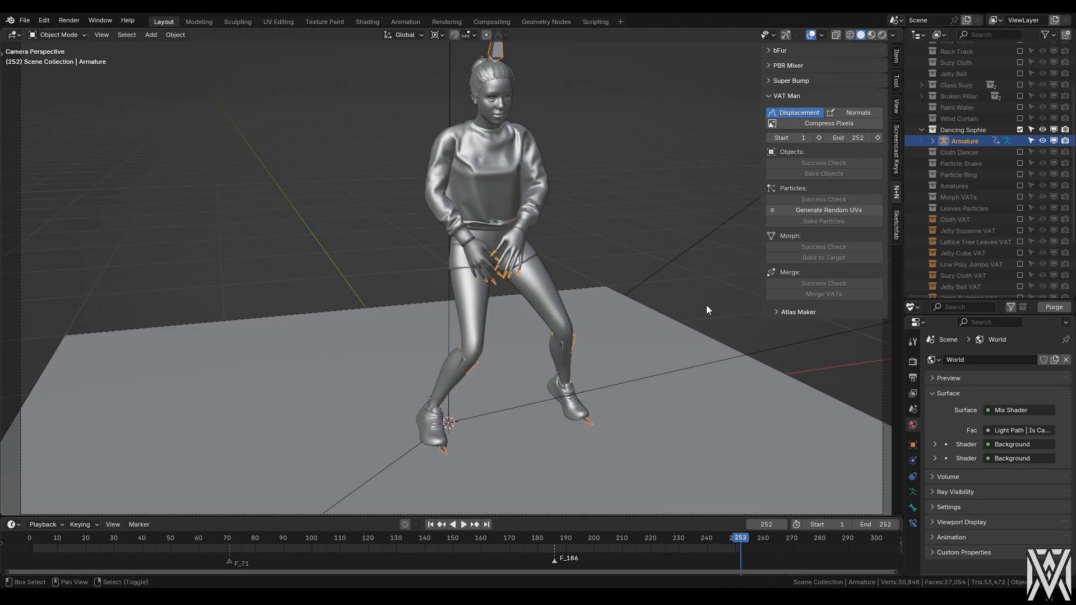
# - Go to the first frame and select all children of the armature, with Sophie Body as the active object
pyautogui.hotkey('shift', 'Left')
pyautogui.hotkey('shift', 'g')
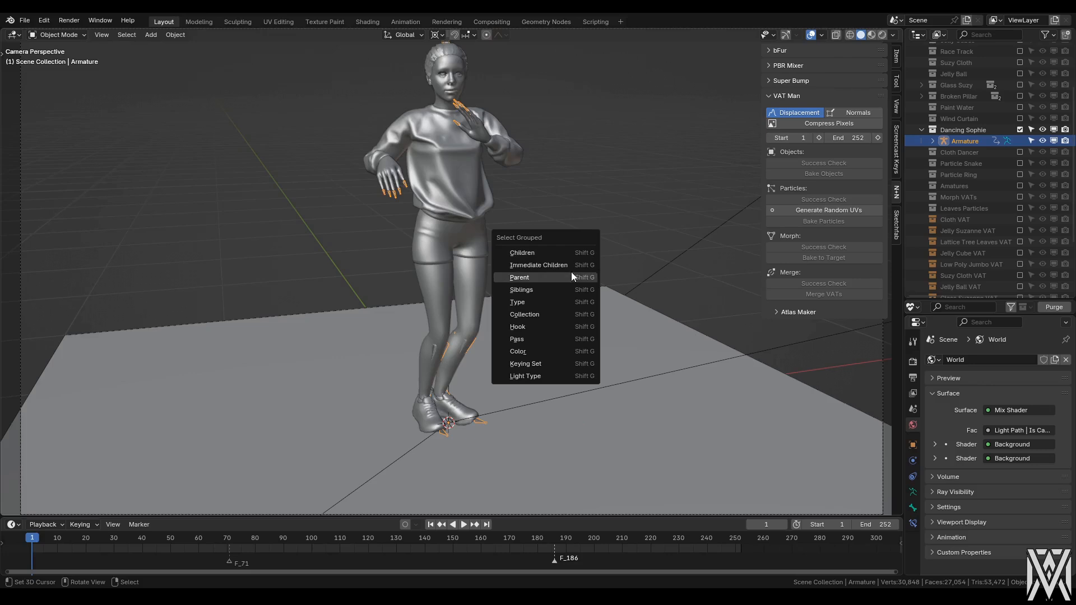
pyautogui.click(567, 251)
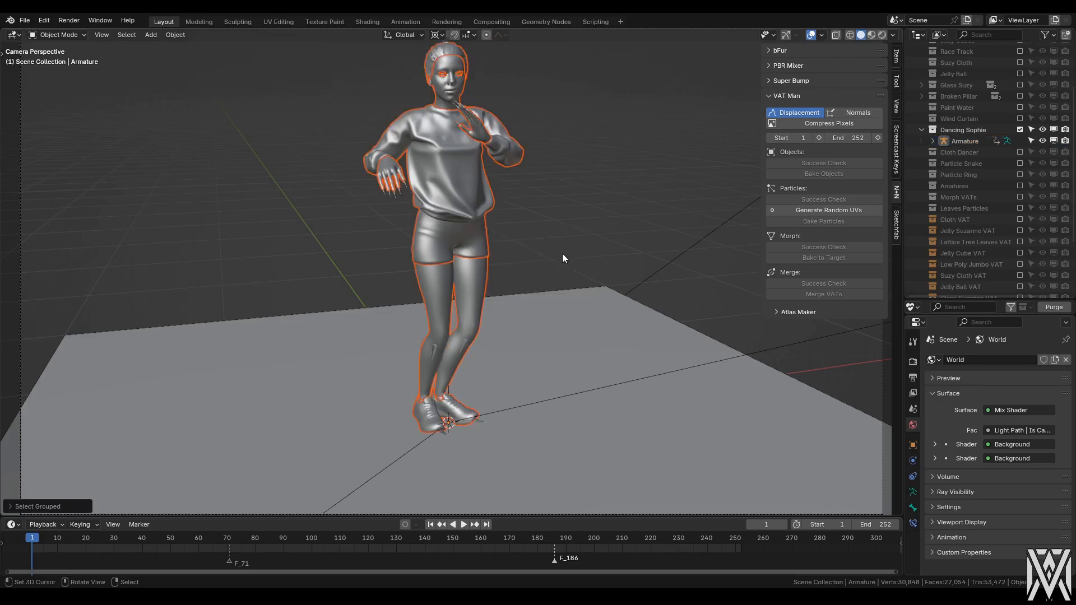
pyautogui.click(480, 285)
# - Run the VAT Man success check for objects, sort the object list alphabetically and bake the objects
pyautogui.click(832, 166)
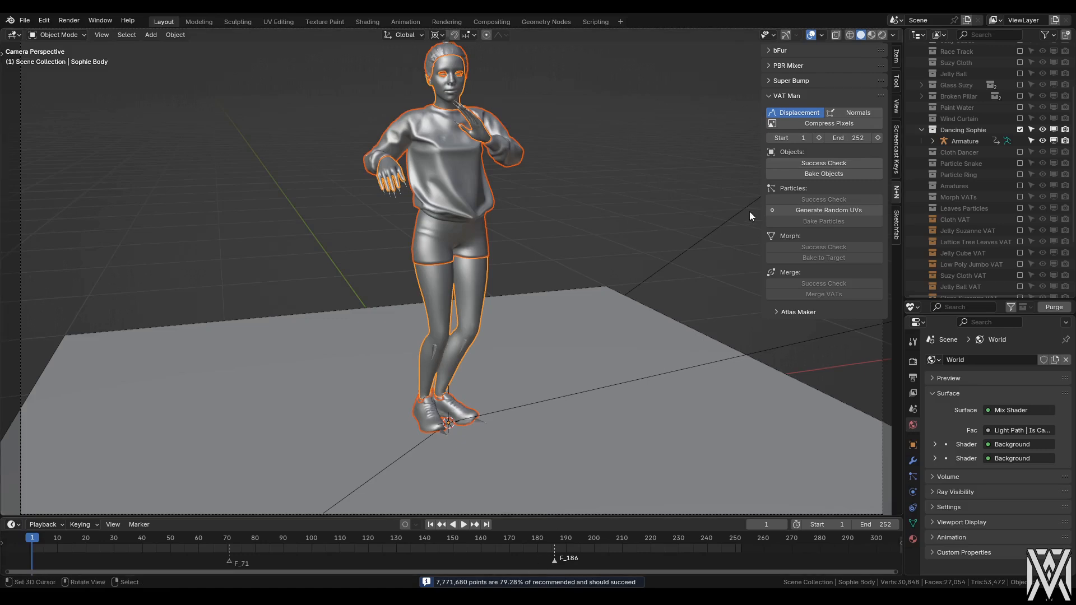
pyautogui.click(826, 173)
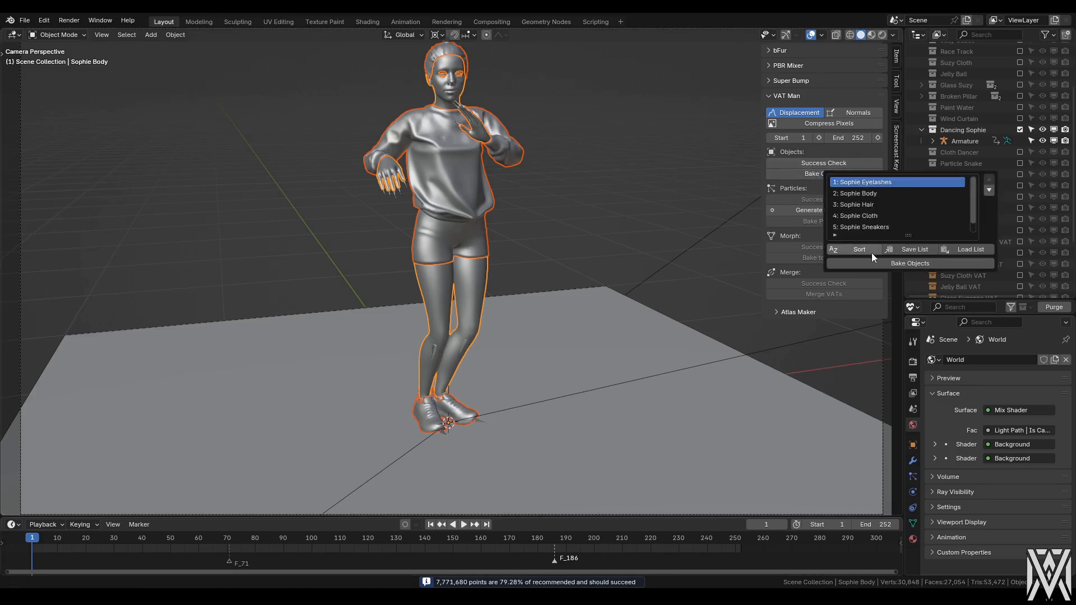
pyautogui.click(875, 261)
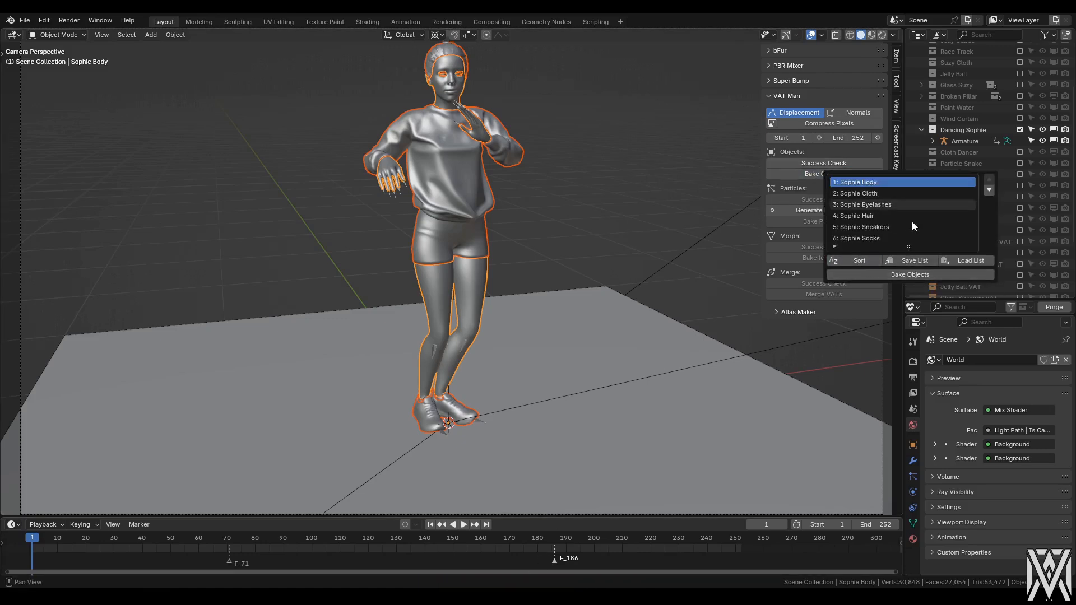
pyautogui.press('Return')
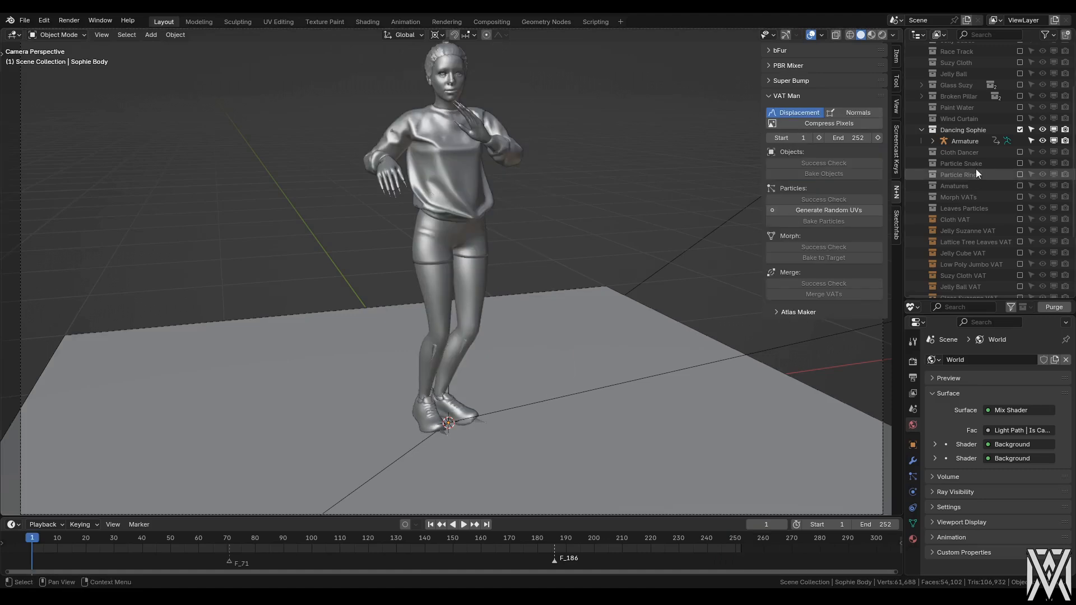
# - Exclude the Dancing Sophie collection from the view layer and select the newly baked Sophie Body VAT.002
pyautogui.click(1020, 130)
pyautogui.scroll(-2, 824, 169)
pyautogui.click(401, 186)
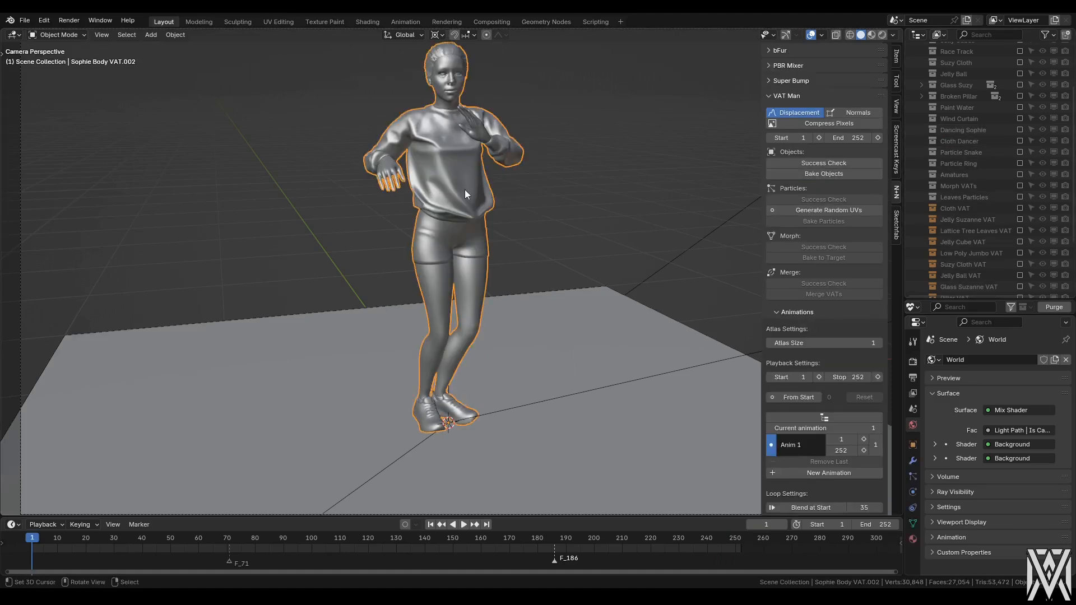
# - Switch to rendered shading, show the render properties, and play back the baked Sophie Body VAT.002 dances before returning to the first frame
pyautogui.press('z')
pyautogui.click(538, 246)
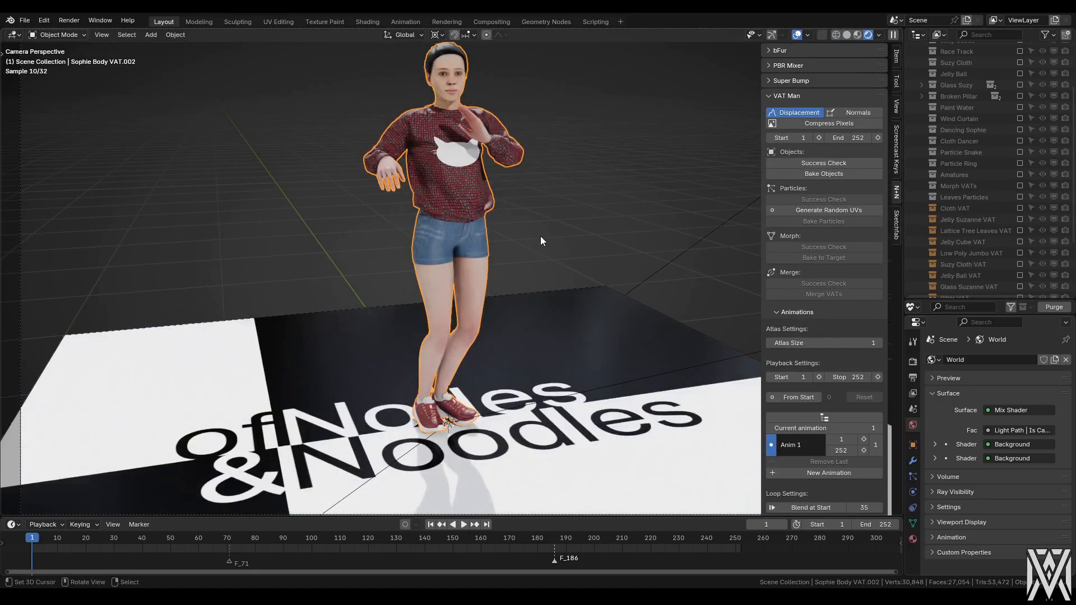
pyautogui.click(913, 540)
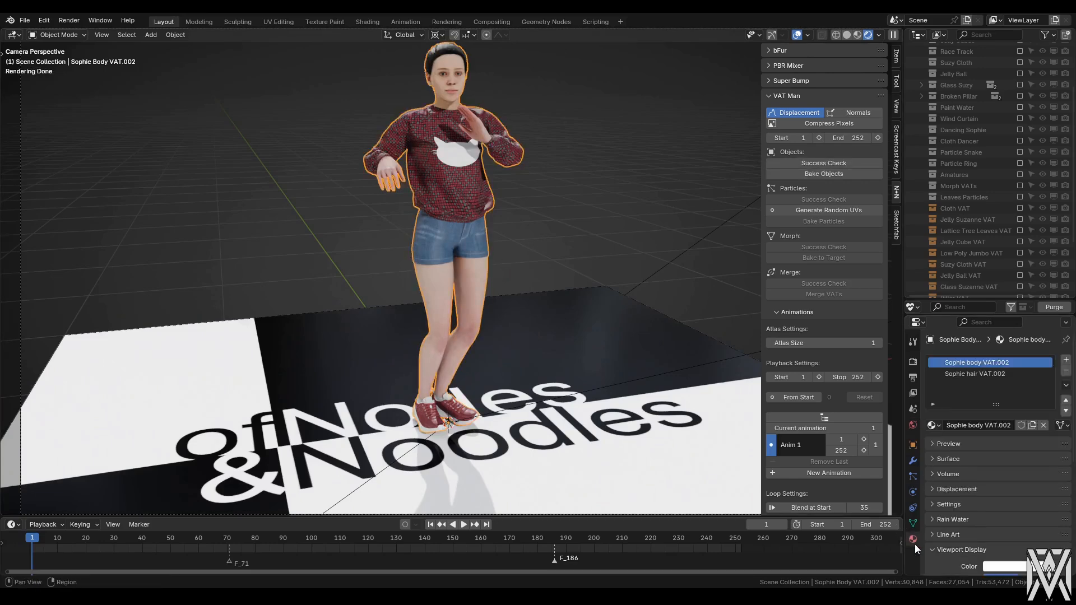
pyautogui.click(913, 362)
pyautogui.press('space')
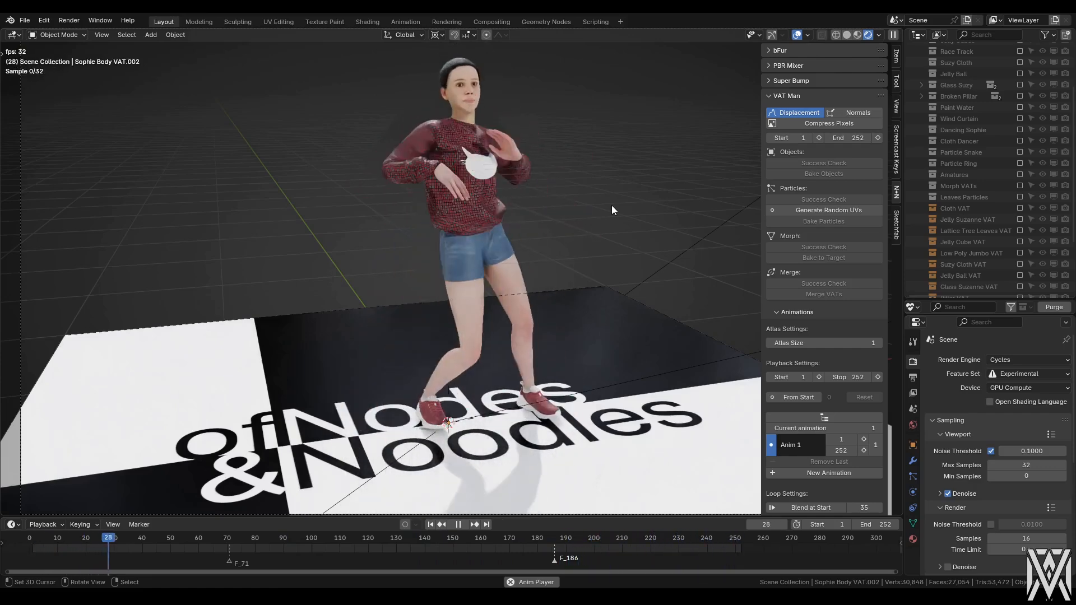
pyautogui.press('Escape')
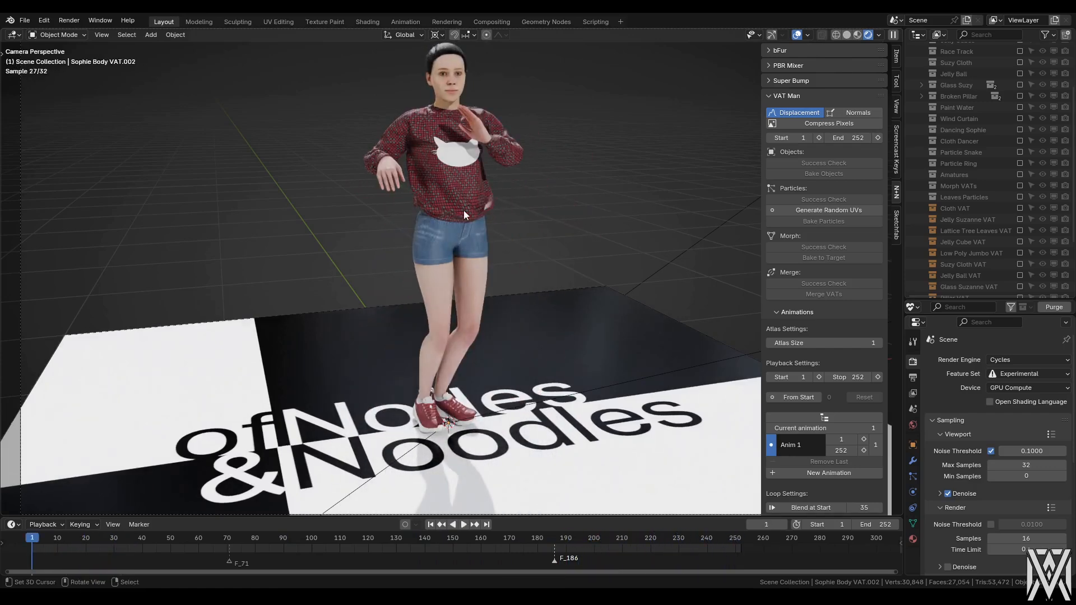
# - Split Sophie Body VAT.002 into three animations covering frames 1 to 71, 72 to 186 and 187 to 252
pyautogui.click(463, 210)
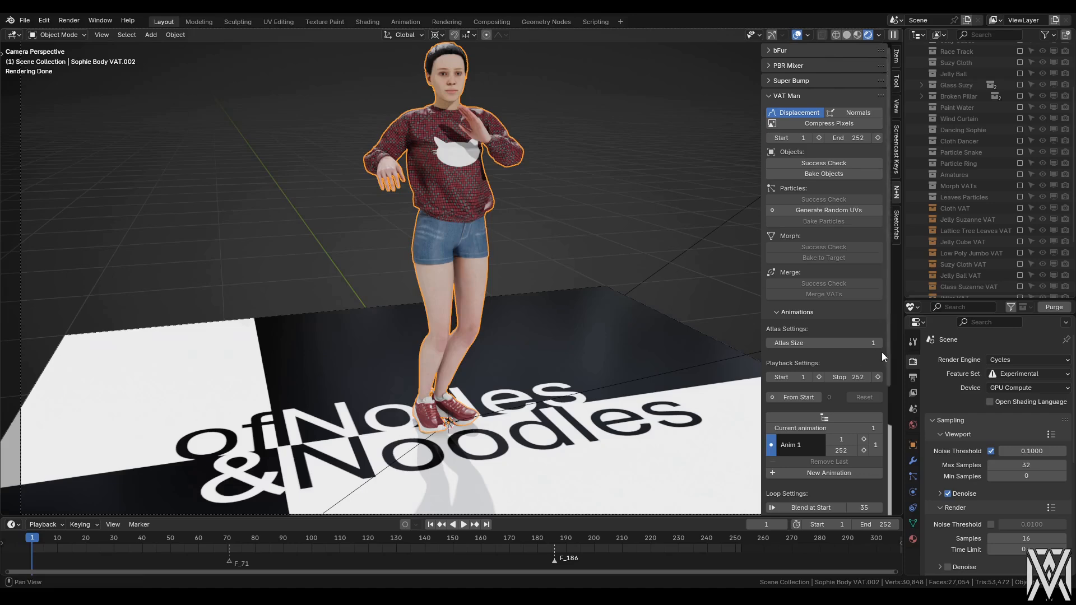
pyautogui.scroll(-5, 820, 348)
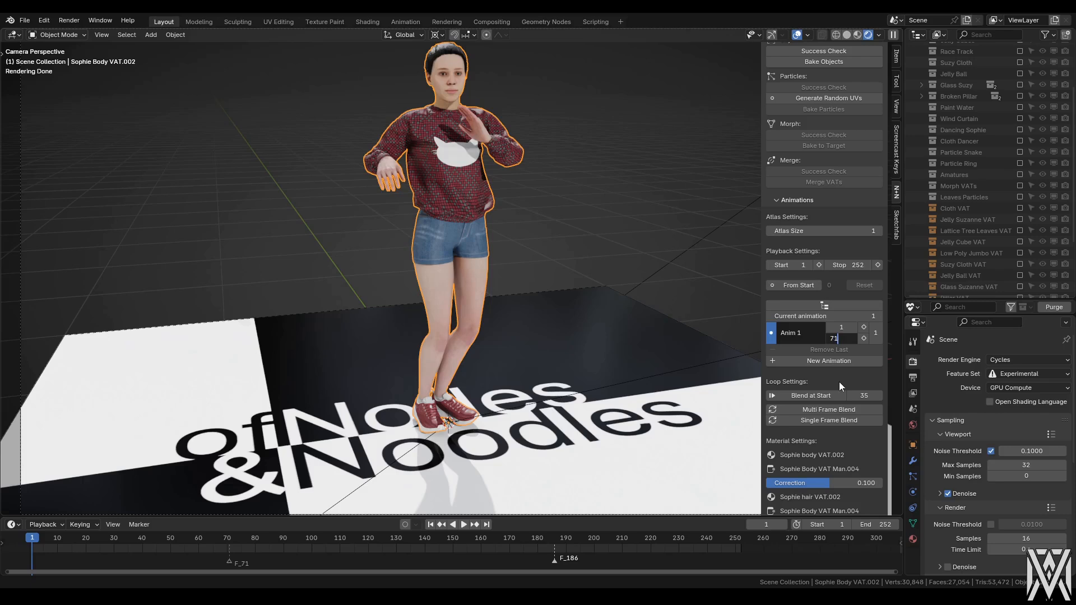
pyautogui.press('Return')
pyautogui.click(818, 361)
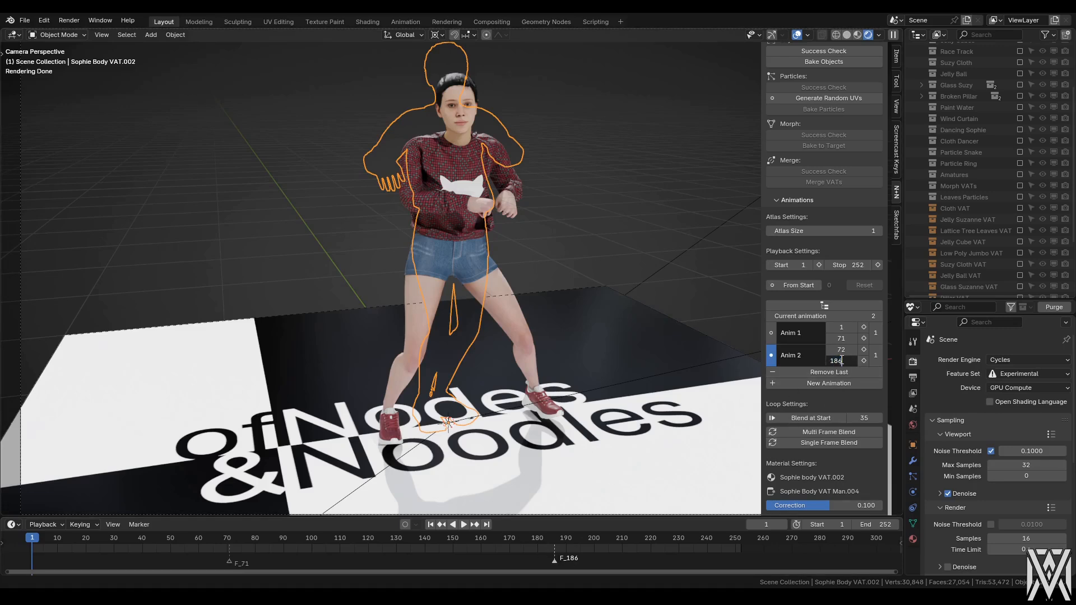
pyautogui.press('Return')
pyautogui.click(829, 383)
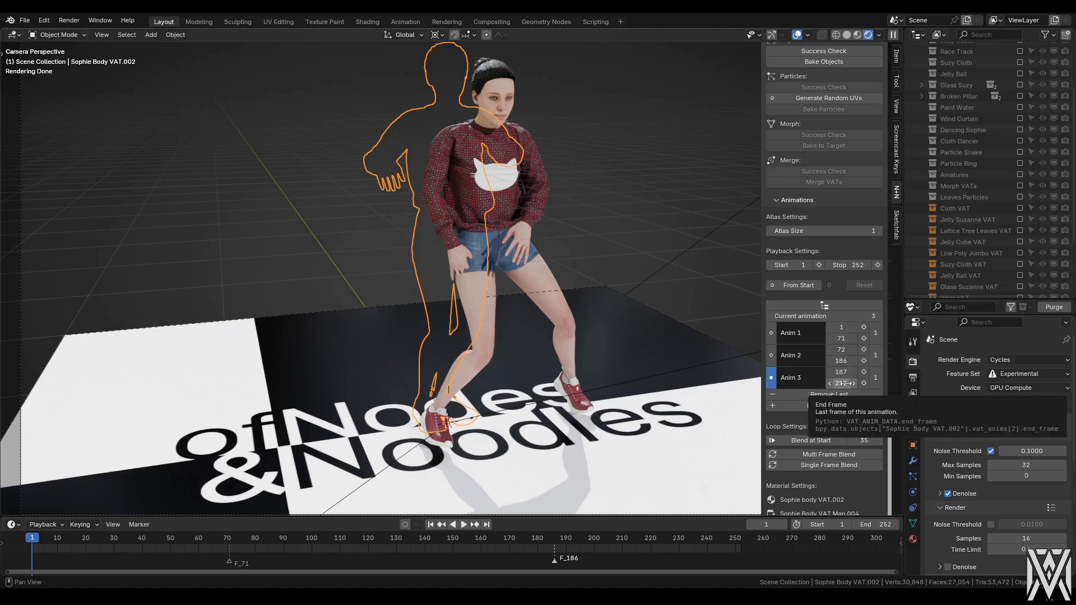
# - Play the scene and switch the current animation from the third to the second and first while it runs
pyautogui.press('space')
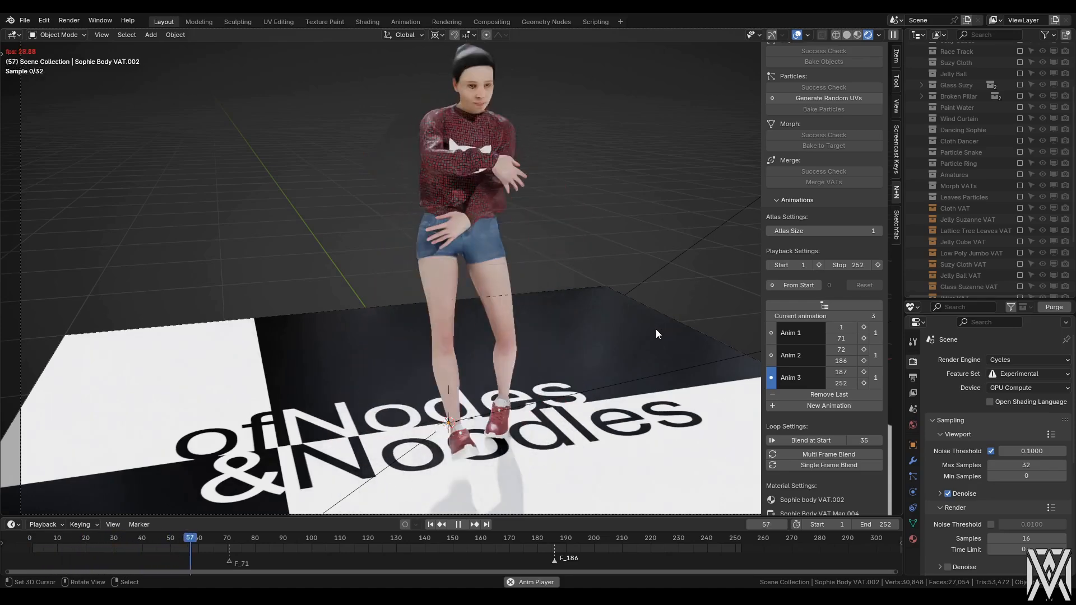
pyautogui.click(772, 355)
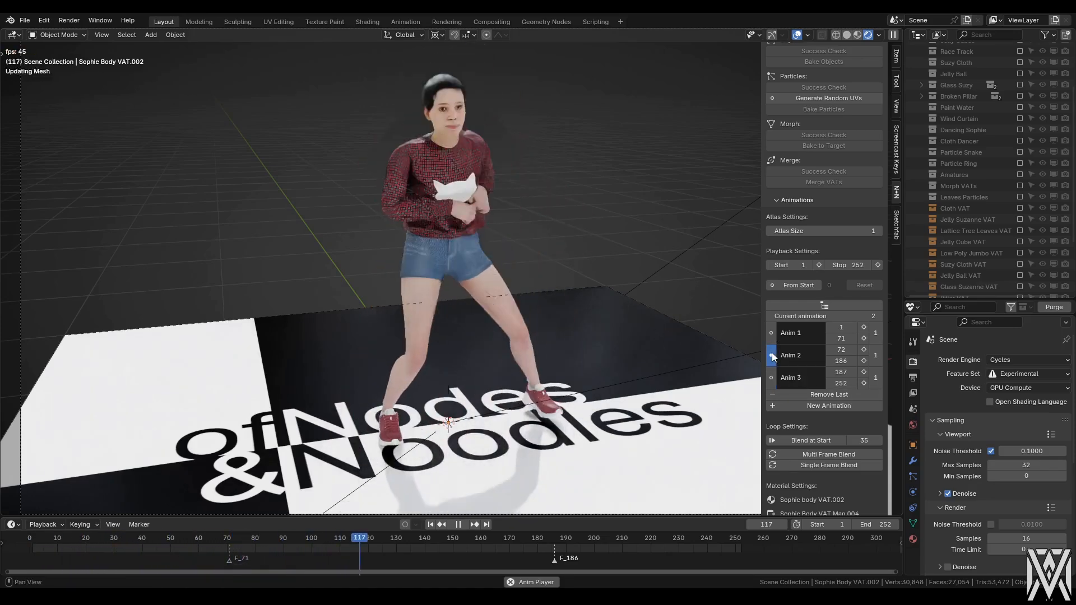
pyautogui.click(772, 333)
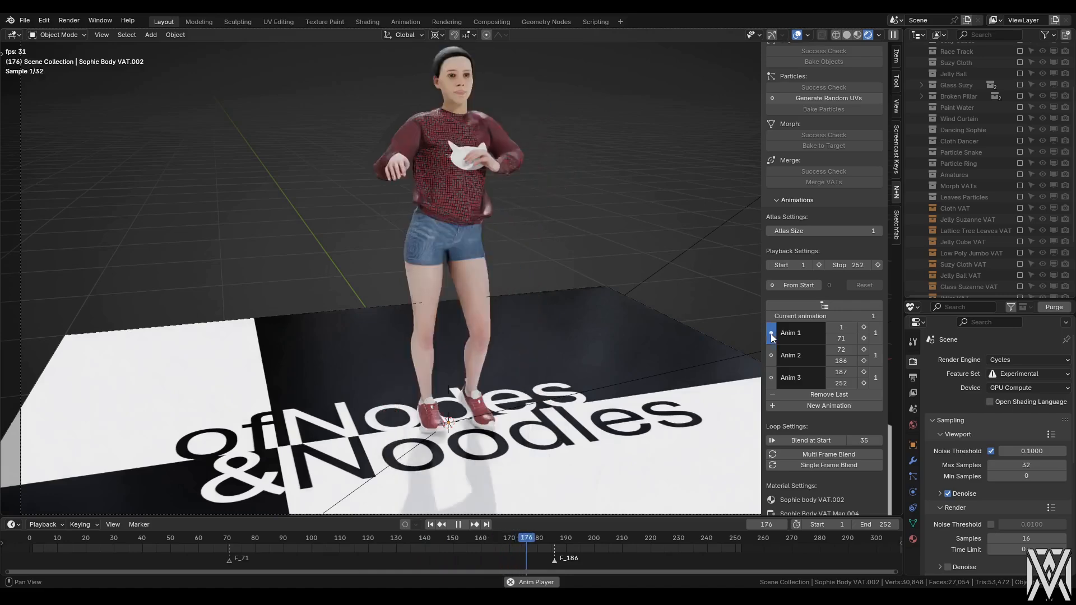
pyautogui.press('Escape')
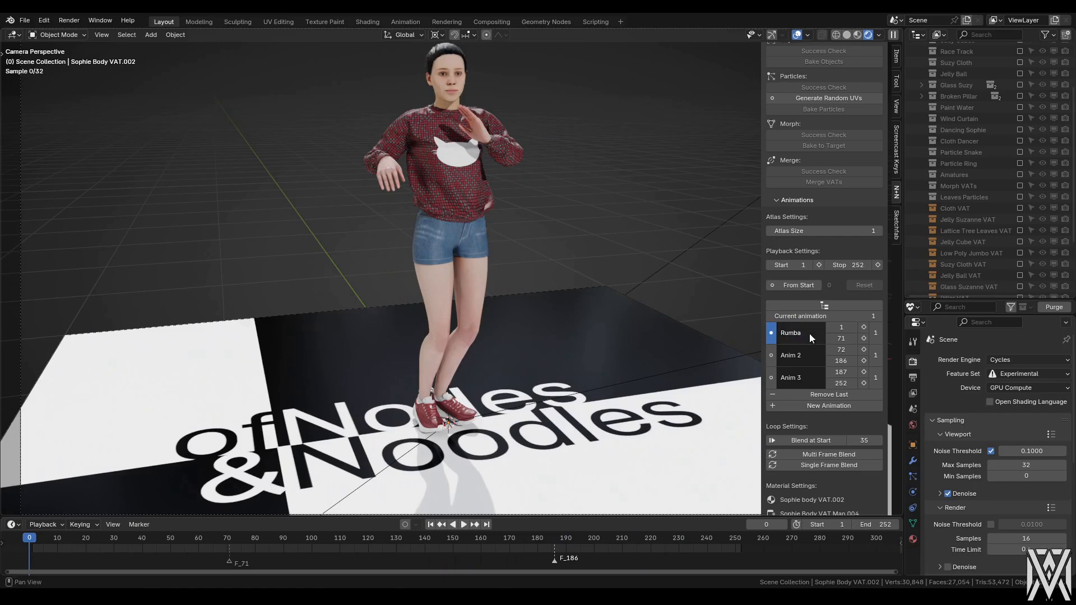
# - Rename the second animation as Silly and the third as Hip Hop
pyautogui.doubleClick(814, 352)
pyautogui.write('Silly')
pyautogui.press('Return')
pyautogui.doubleClick(810, 379)
pyautogui.write('Hip Hop')
pyautogui.press('Return')
# - Preview the Rumba, Silly and Hip Hop animations during playback, also stepping through them by the current animation index
pyautogui.press('space')
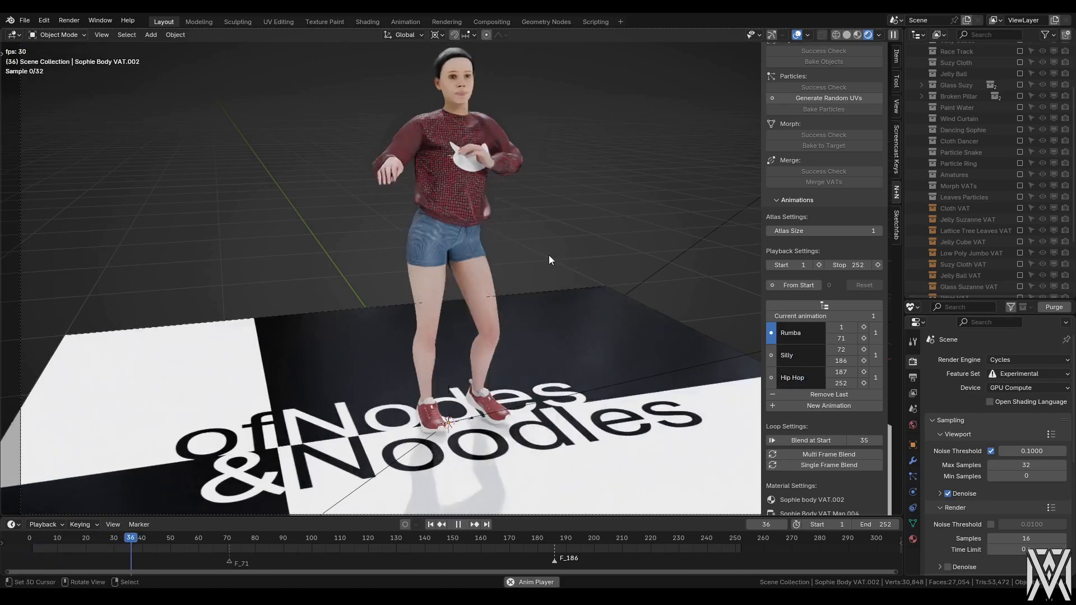
pyautogui.click(772, 355)
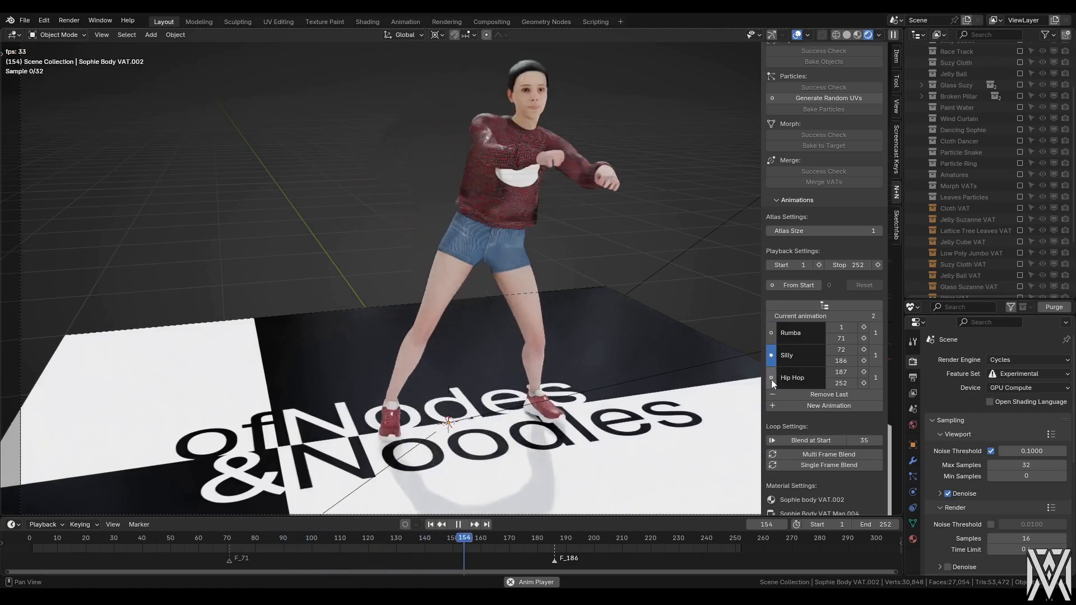
pyautogui.click(771, 377)
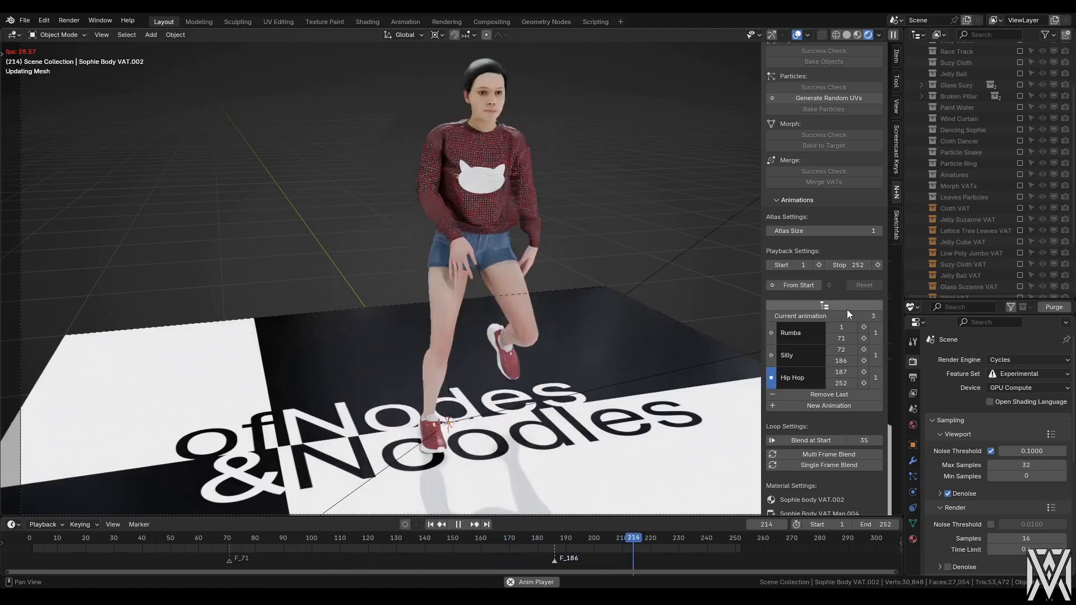
pyautogui.click(771, 317)
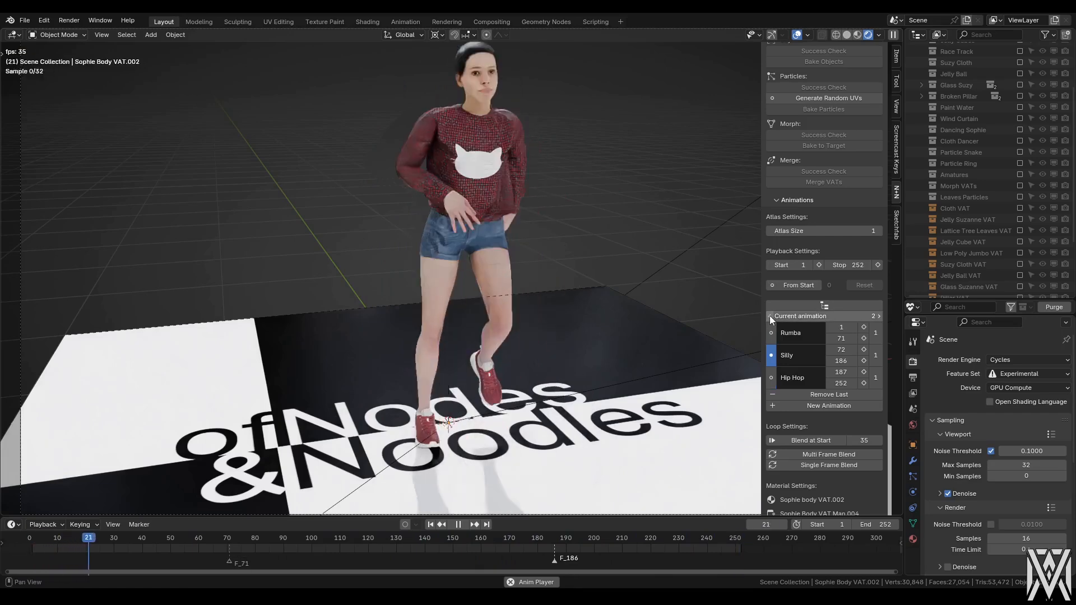
pyautogui.click(770, 316)
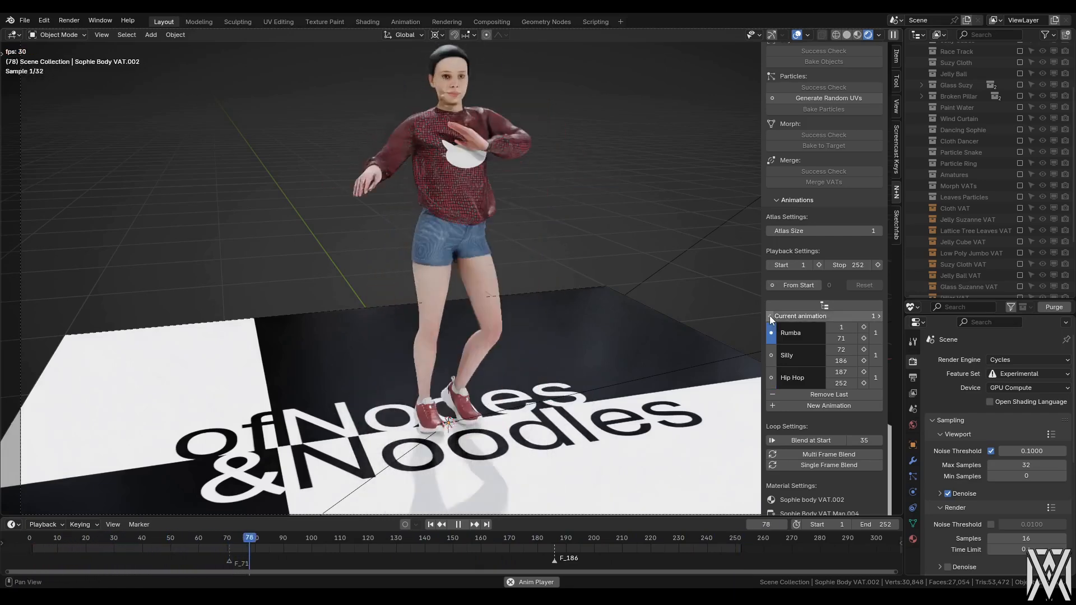
pyautogui.click(879, 315)
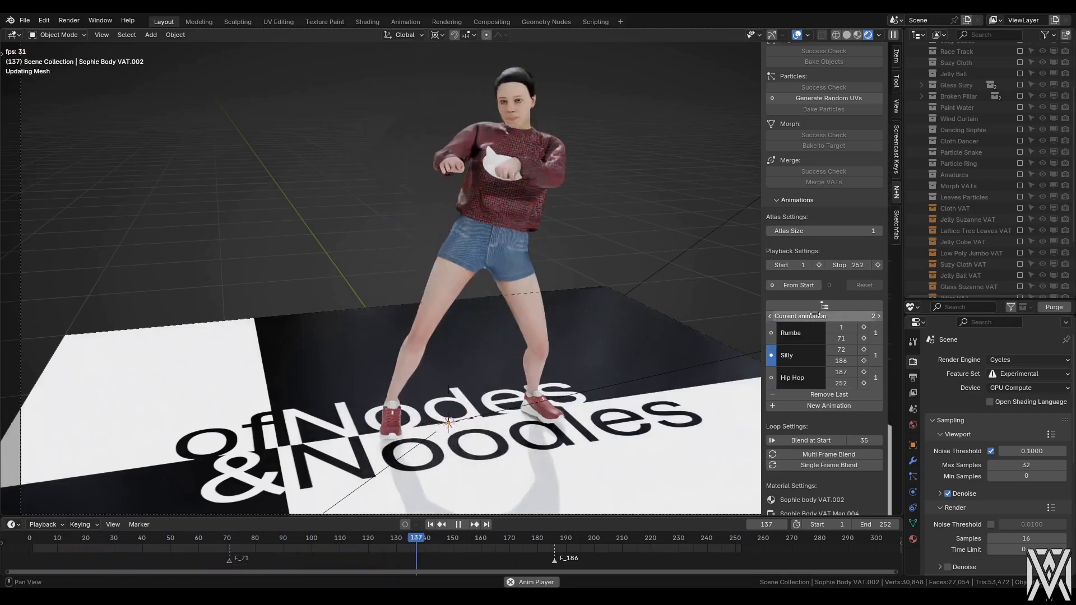
pyautogui.click(770, 316)
pyautogui.press('Escape')
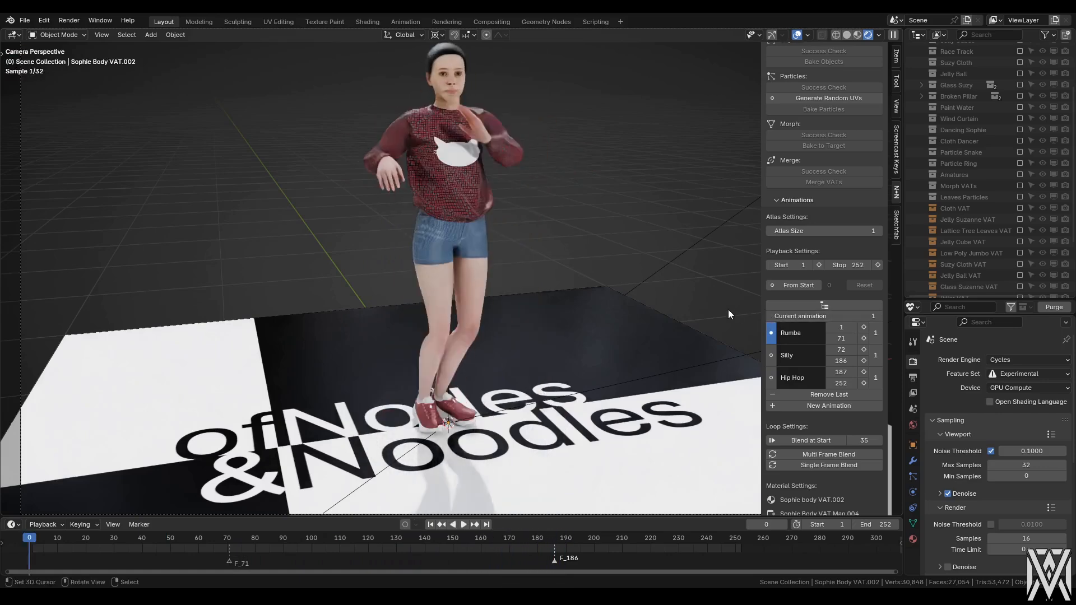
# - Keyframe the current animation index as 1 at frame 1, 2 at frame 100 and 3 at frame 191
pyautogui.hotkey('shift', 'Left')
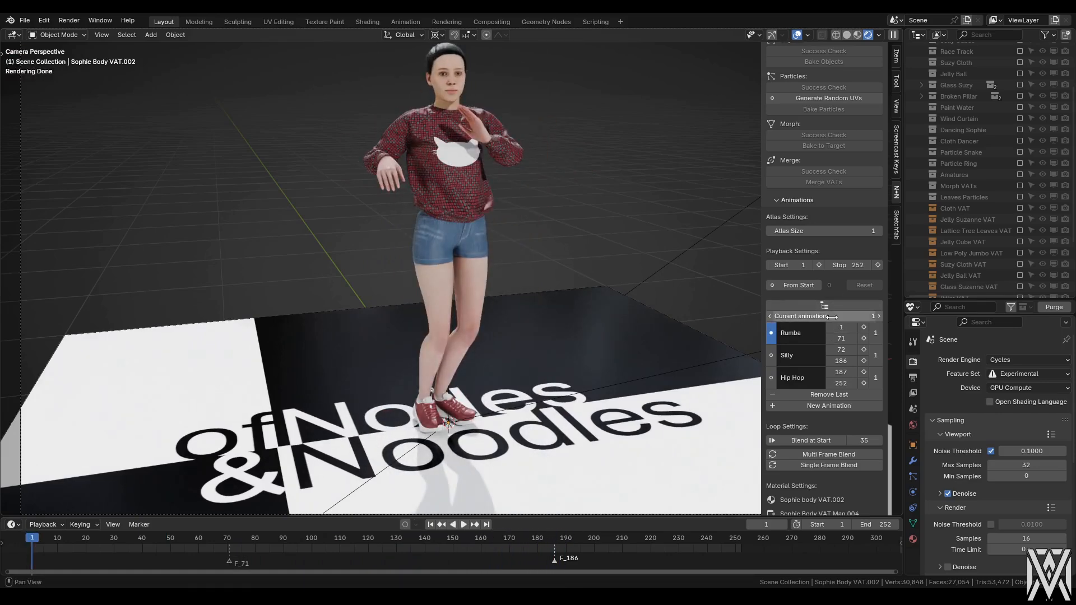
pyautogui.press('i')
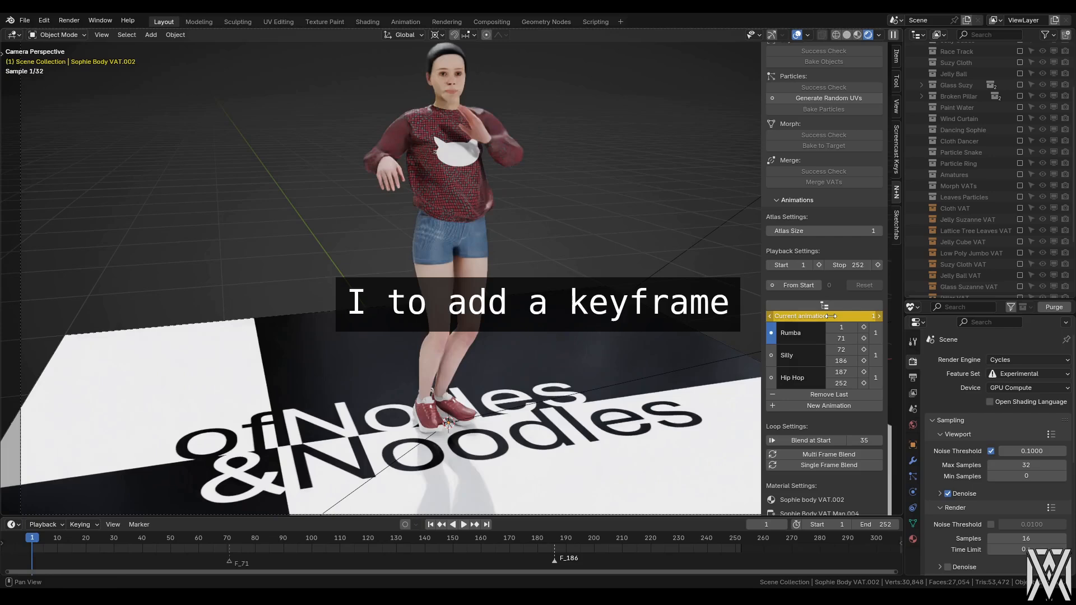
pyautogui.click(303, 552)
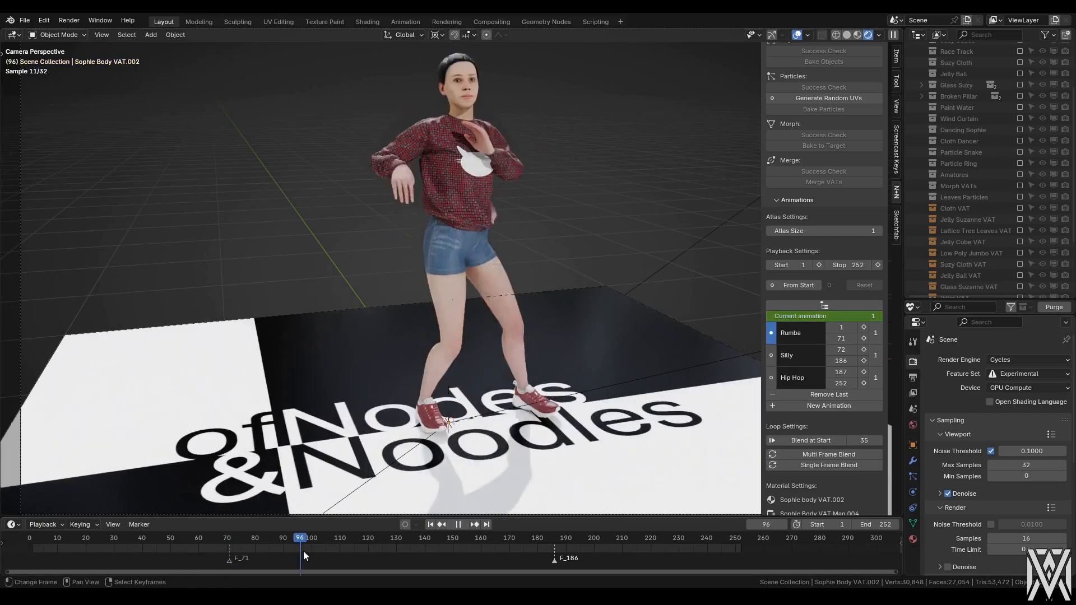
pyautogui.click(771, 355)
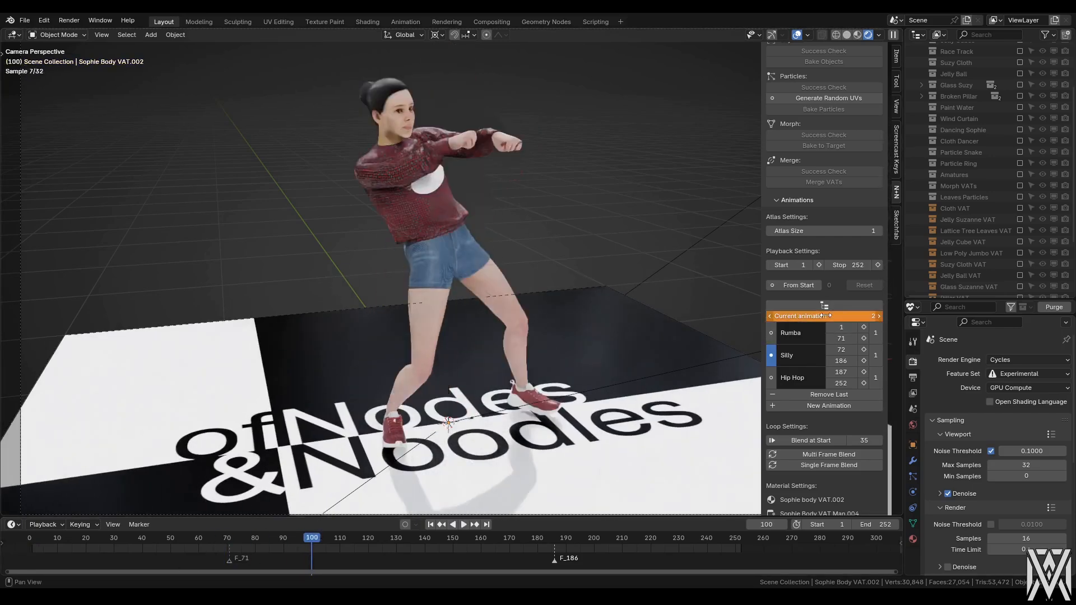
pyautogui.press('i')
pyautogui.moveTo(552, 551); pyautogui.dragTo(568, 553)
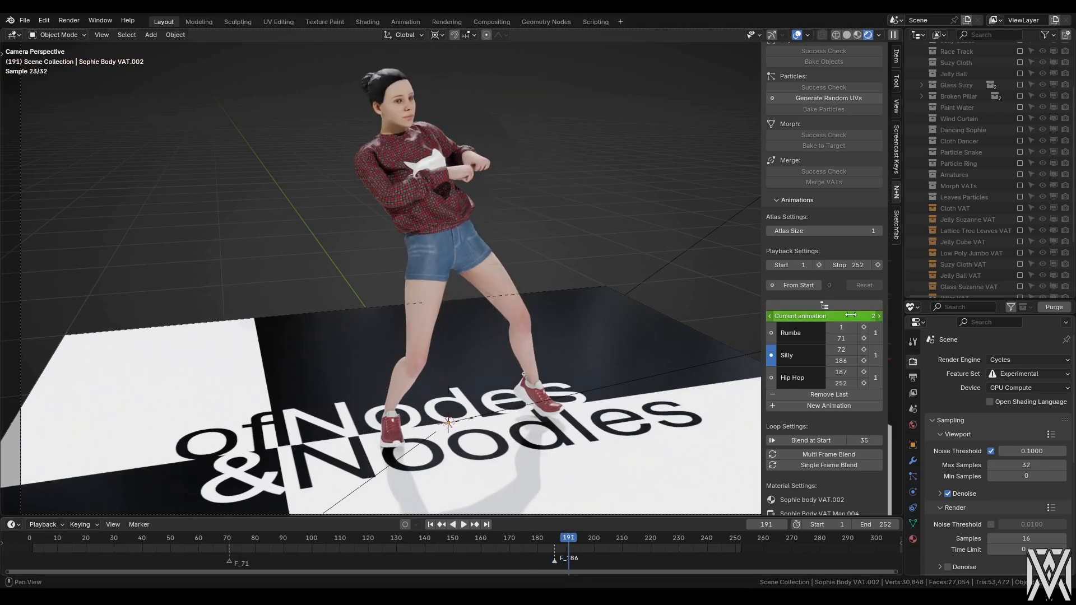
pyautogui.click(879, 317)
pyautogui.press('i')
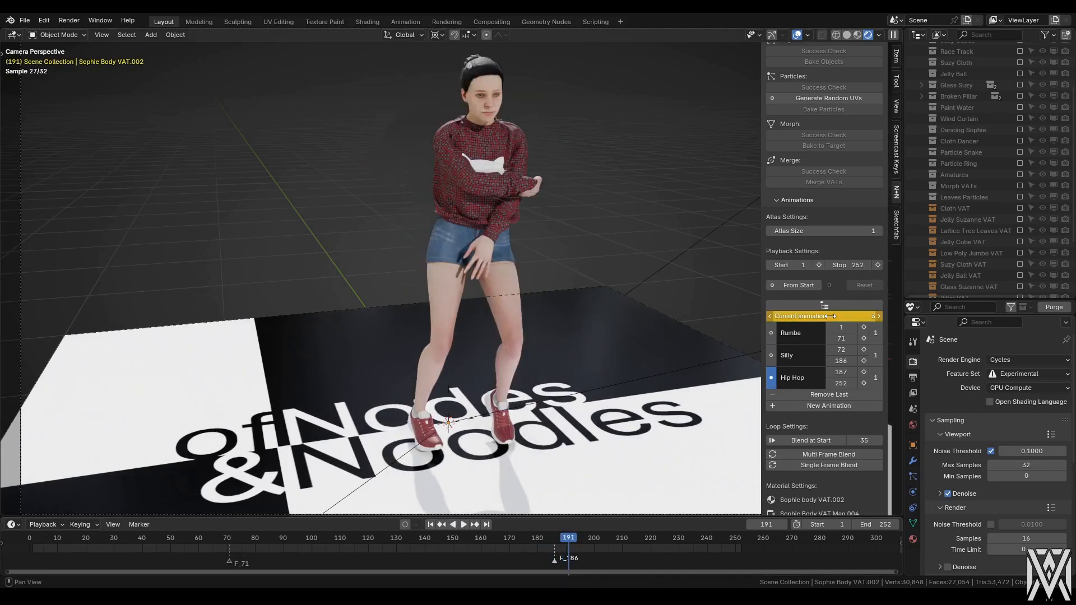
# - Set all VAT Anim Index keyframes of Sophie Body VAT.002 to Constant interpolation in the Graph Editor
pyautogui.click(467, 256)
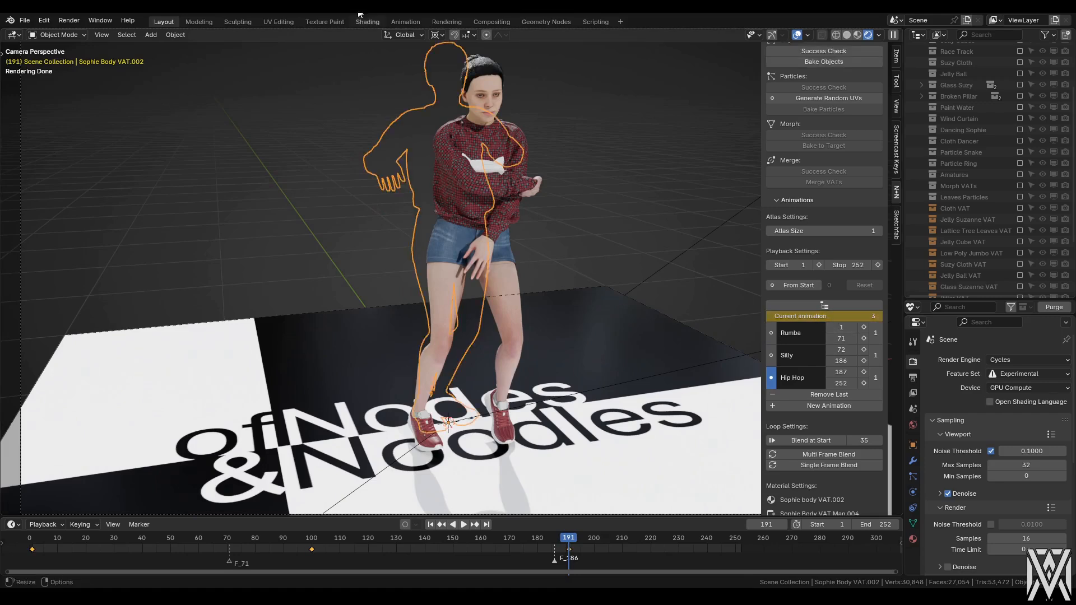
pyautogui.click(404, 22)
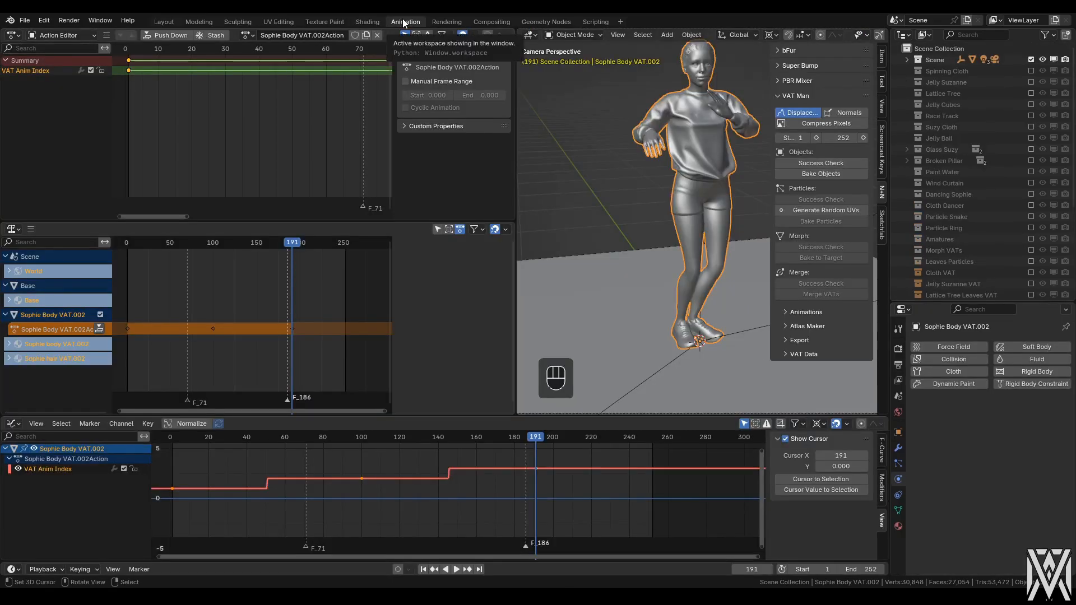
pyautogui.moveTo(326, 478); pyautogui.dragTo(346, 483, button='middle')
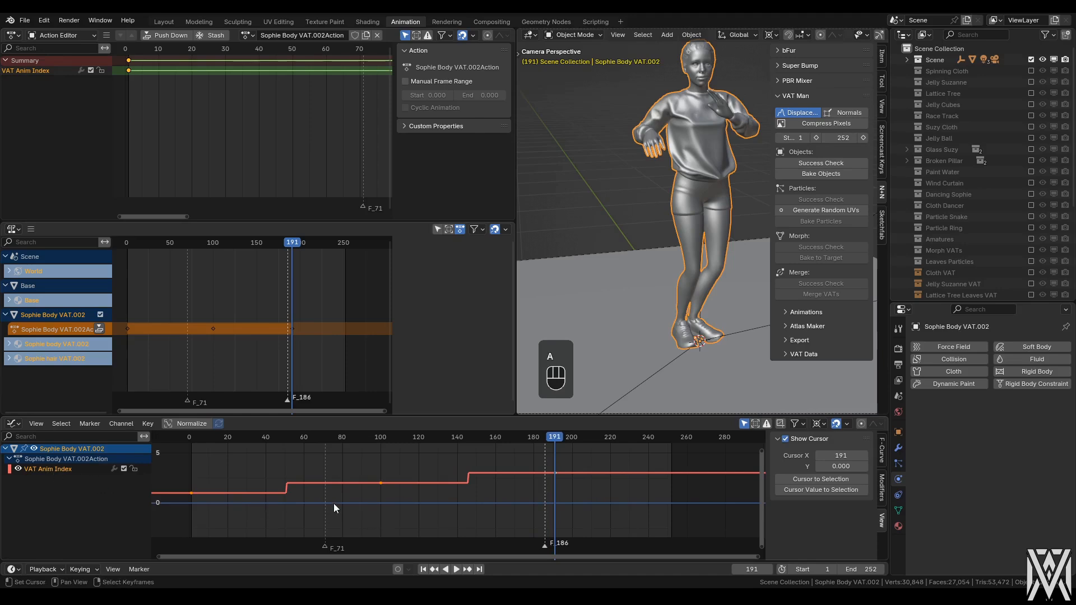
pyautogui.press('t')
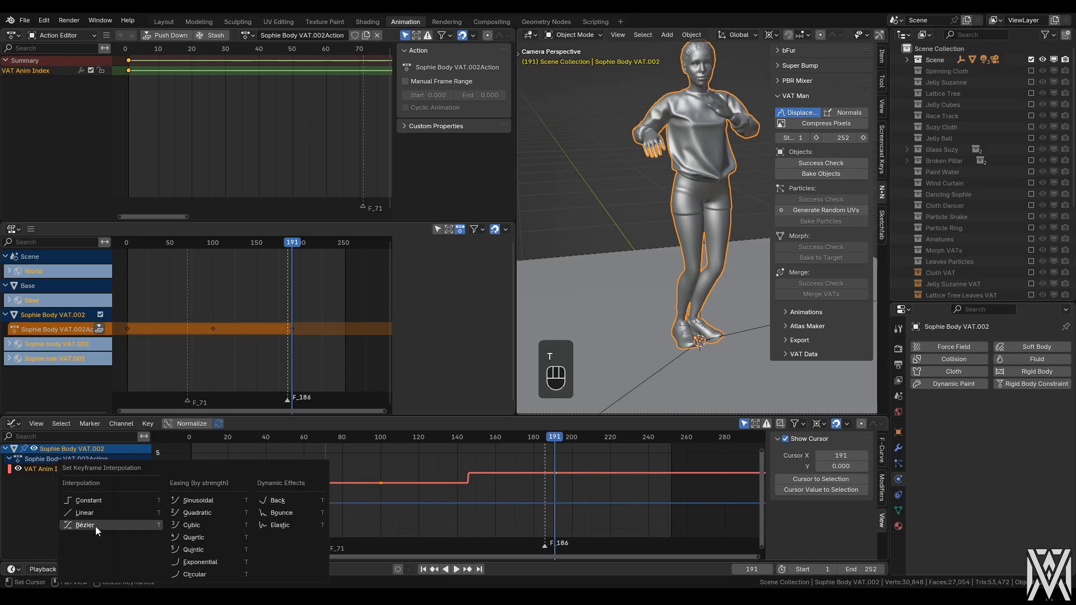
pyautogui.click(118, 501)
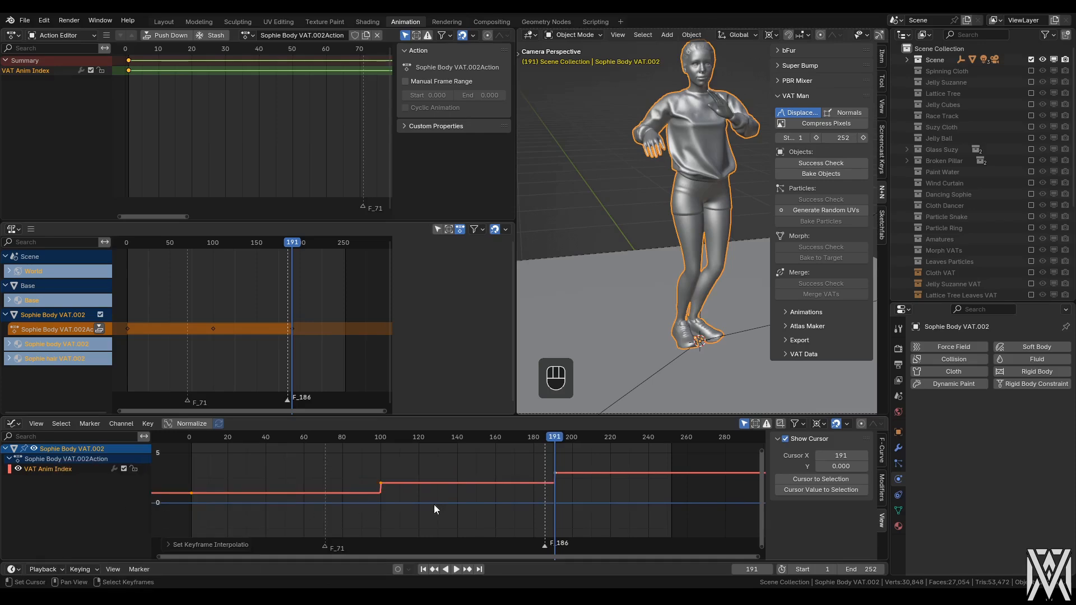
# - Return to the Layout workspace and play the keyframed dance sequence from the first frame
pyautogui.click(170, 20)
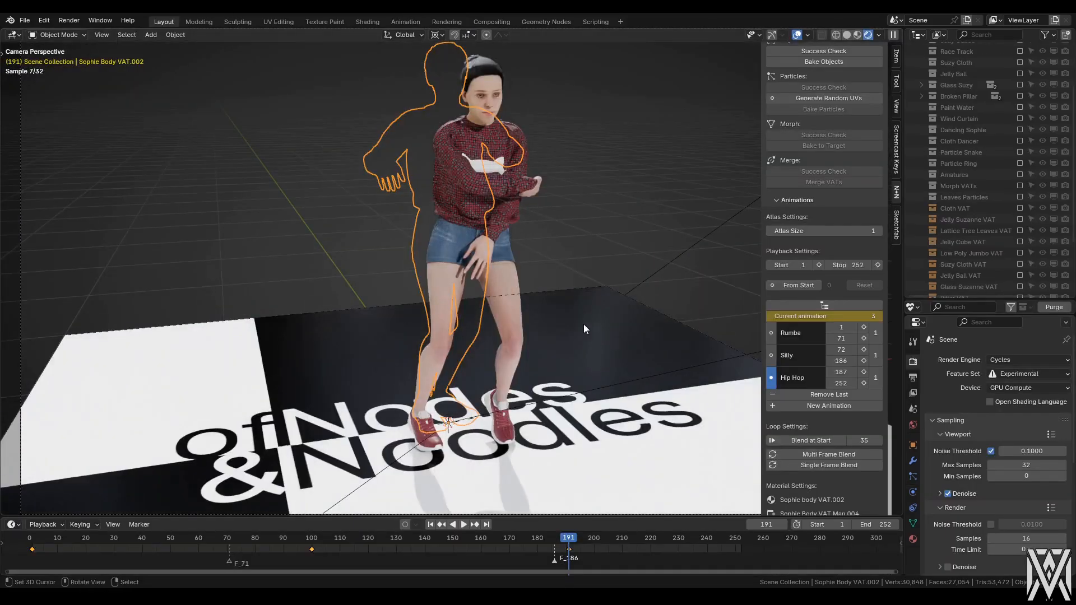
pyautogui.hotkey('shift', 'Left')
pyautogui.press('space')
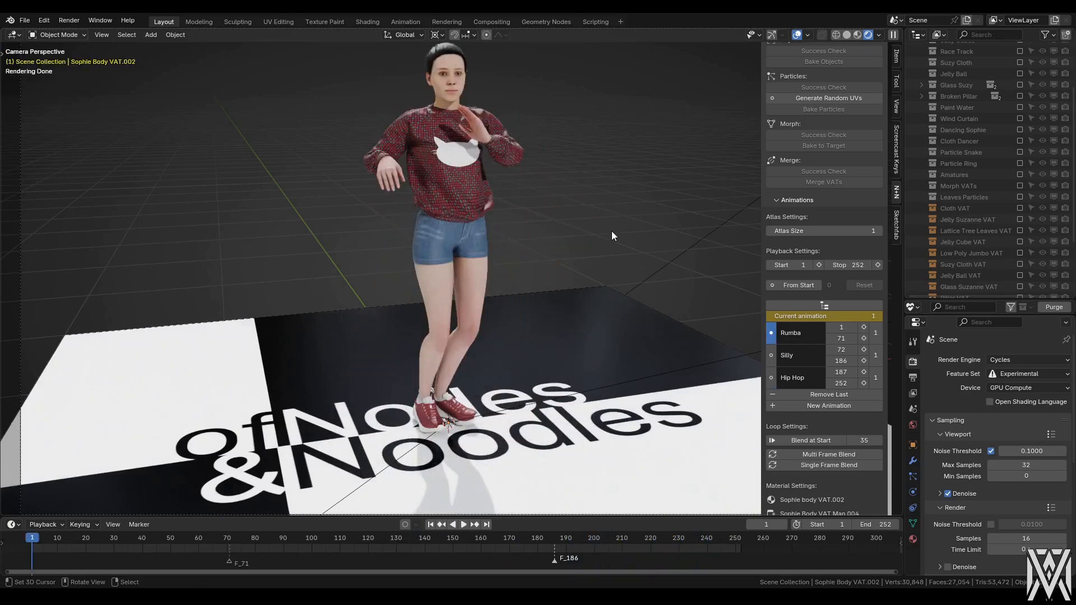
# - Enable From Start for playback, check each dance change by playing and pausing the sequence, and return to the first frame
pyautogui.click(798, 286)
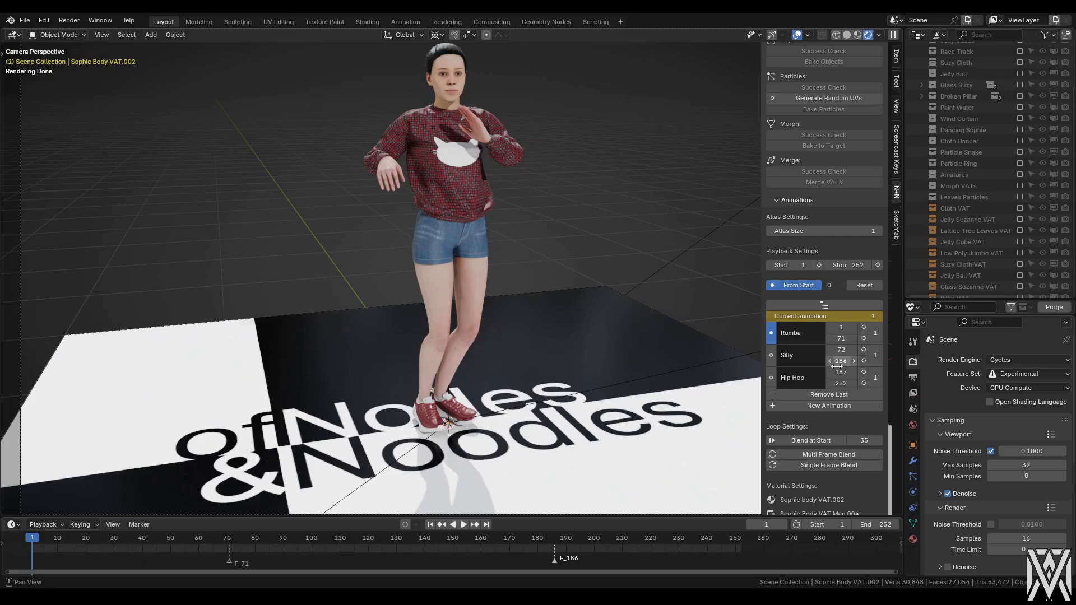
pyautogui.press('space')
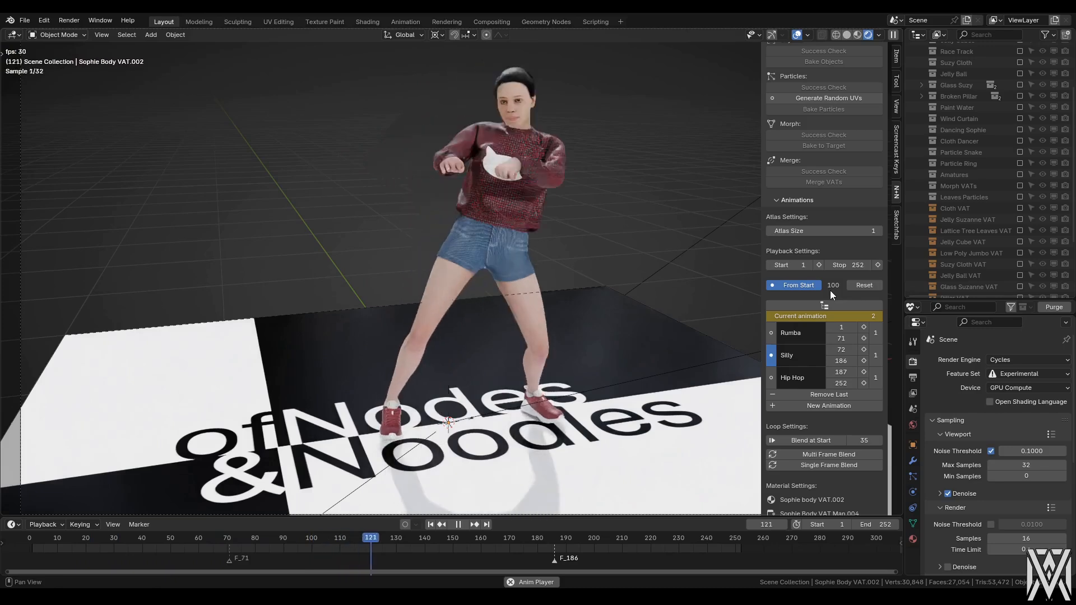
pyautogui.press('space')
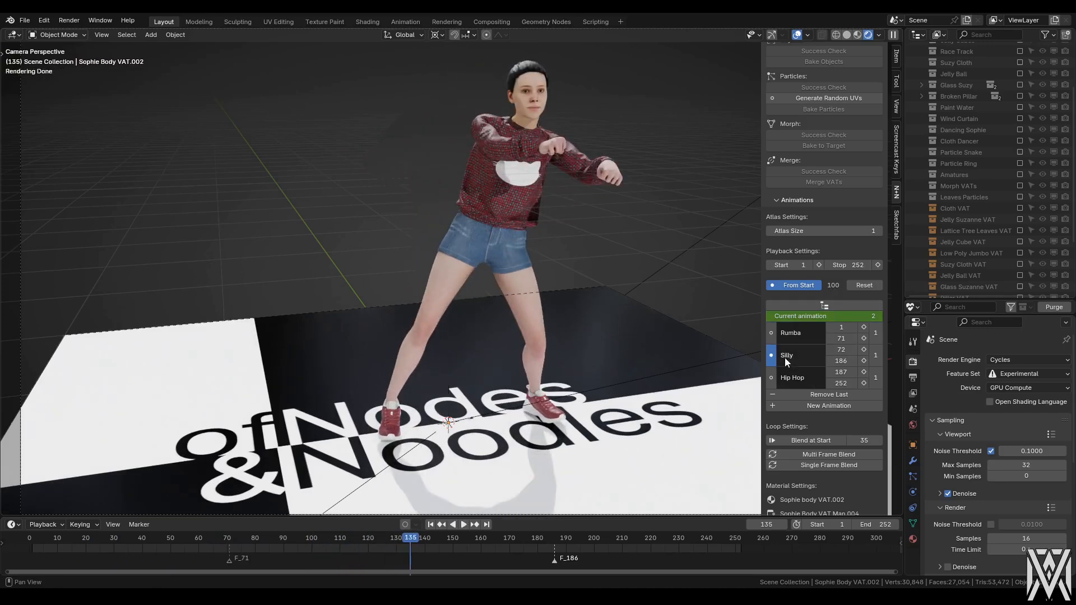
pyautogui.press('space')
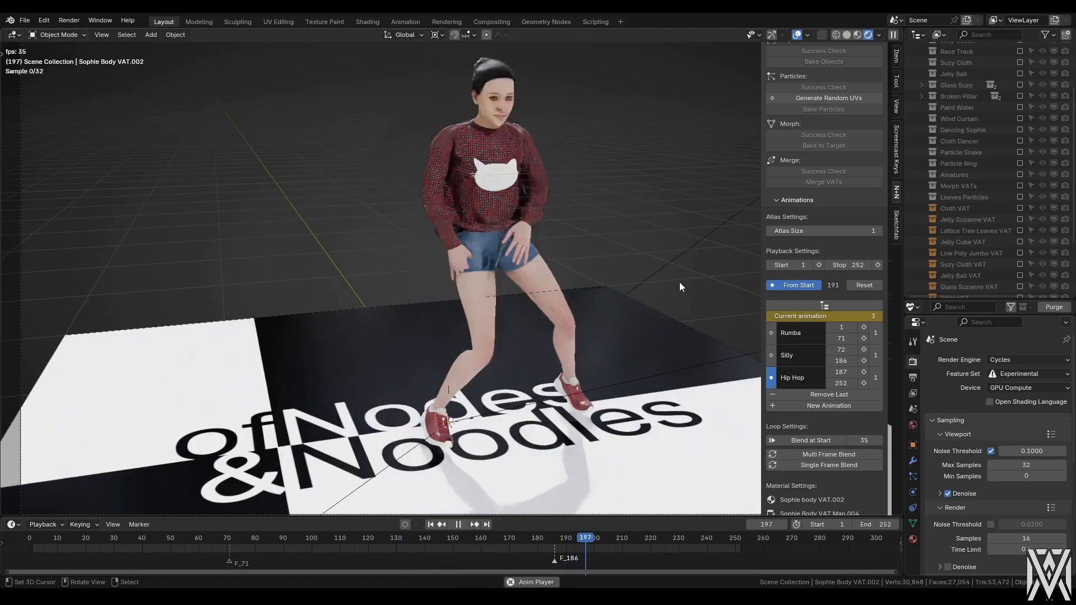
pyautogui.press('space')
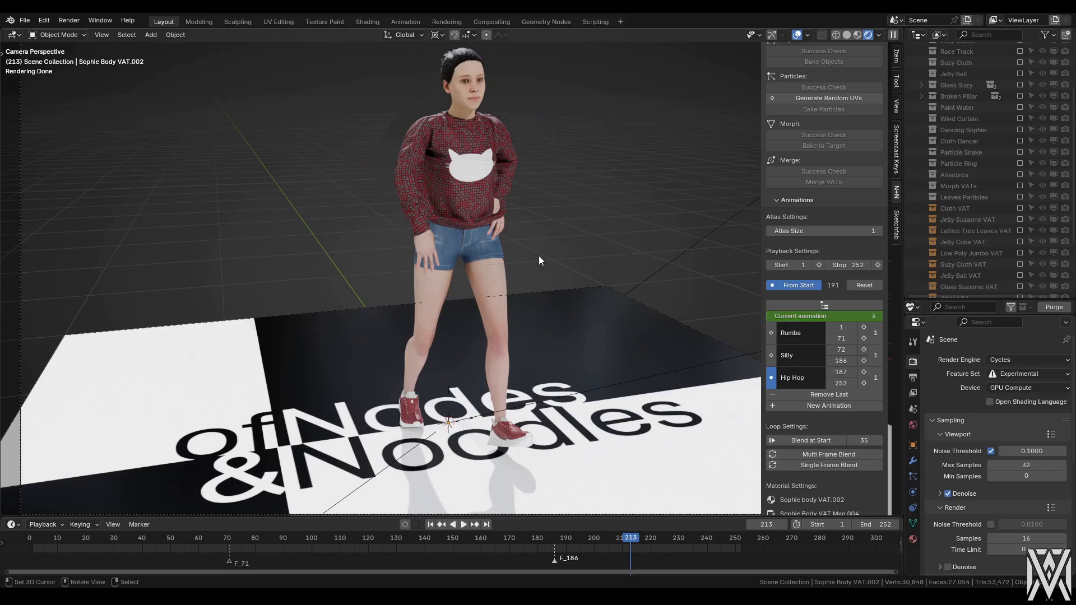
pyautogui.press('space')
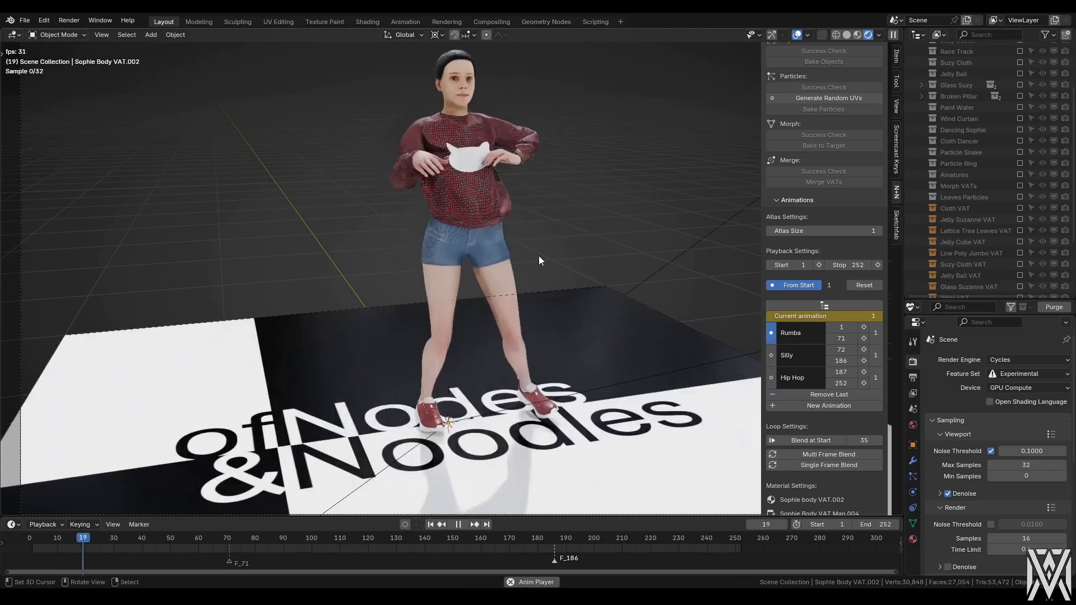
pyautogui.press('space')
pyautogui.hotkey('shift', 'Left')
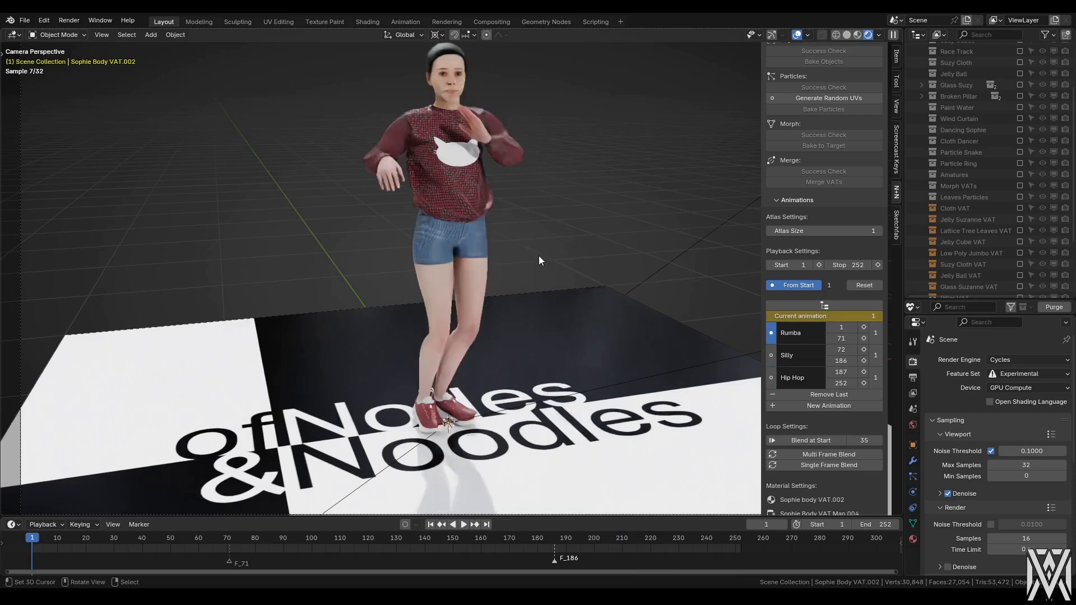
# - Turn off From Start for the VAT playback and play the dance sequence to check the animation switches
pyautogui.click(799, 286)
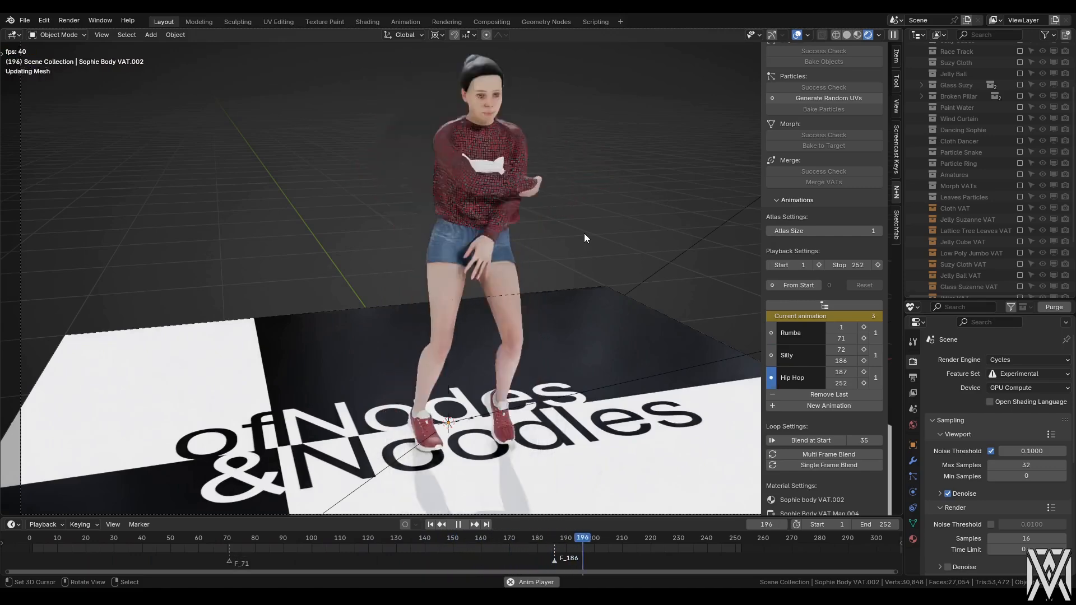
pyautogui.press('Escape')
# - Enable the Cloth Dancer collection and switch the viewport to Material Preview shading
pyautogui.scroll(-2, 798, 237)
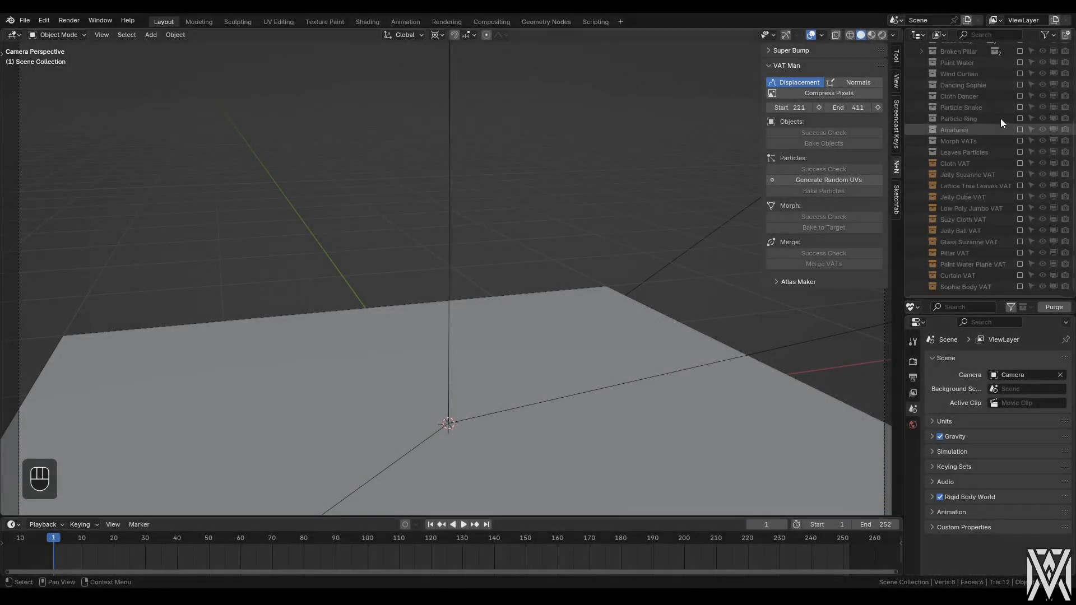
pyautogui.click(1019, 96)
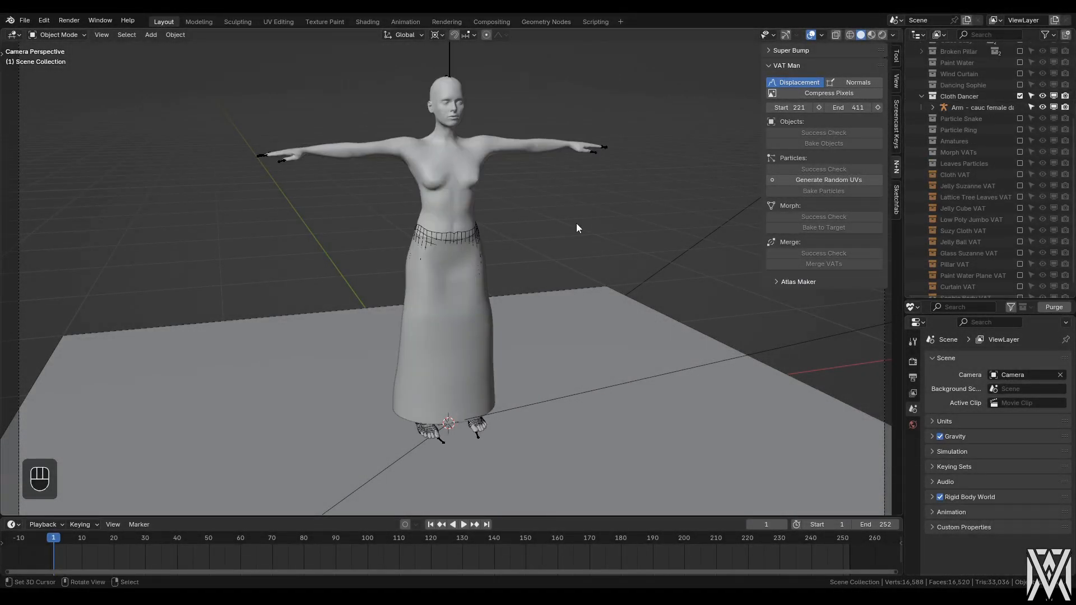
pyautogui.press('z')
pyautogui.click(579, 294)
# - Play the dancer's animation in Material Preview to review the body and skirt motion, and return to the first frame
pyautogui.press('space')
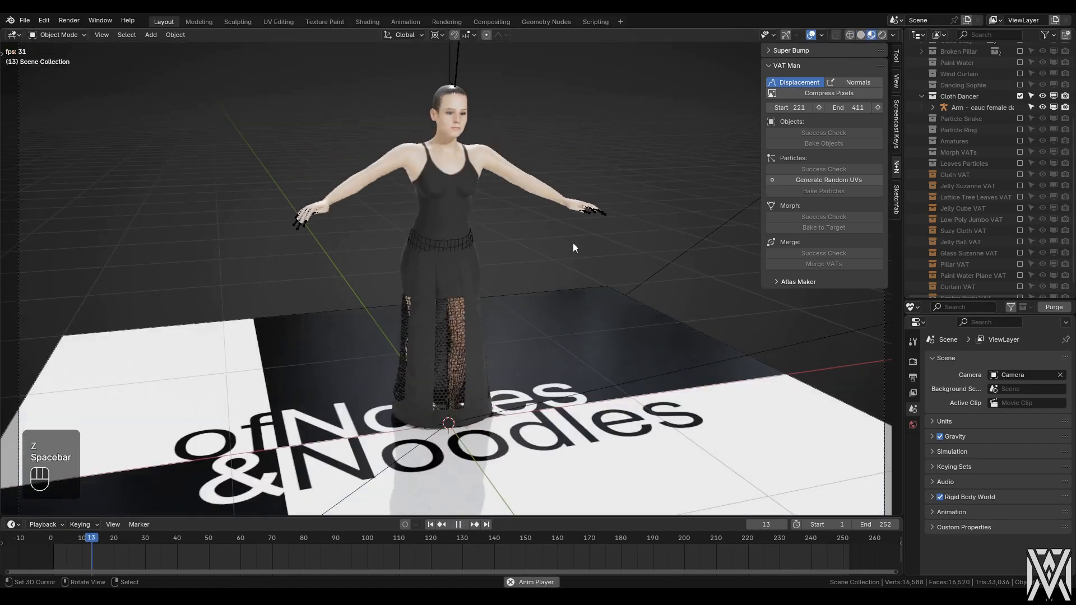
pyautogui.hotkey('alt', 'a')
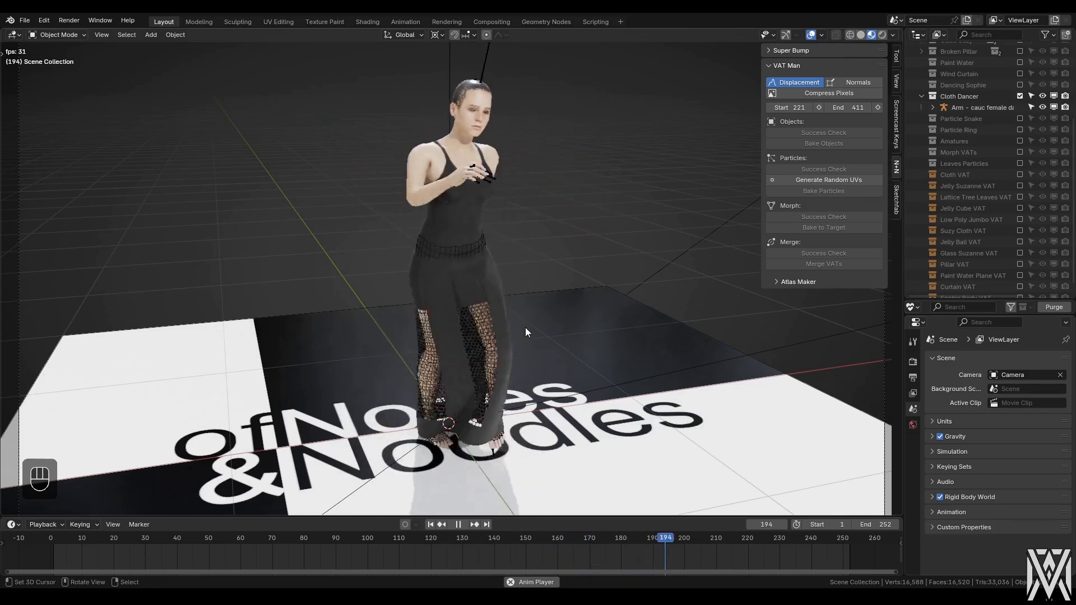
pyautogui.press('Escape')
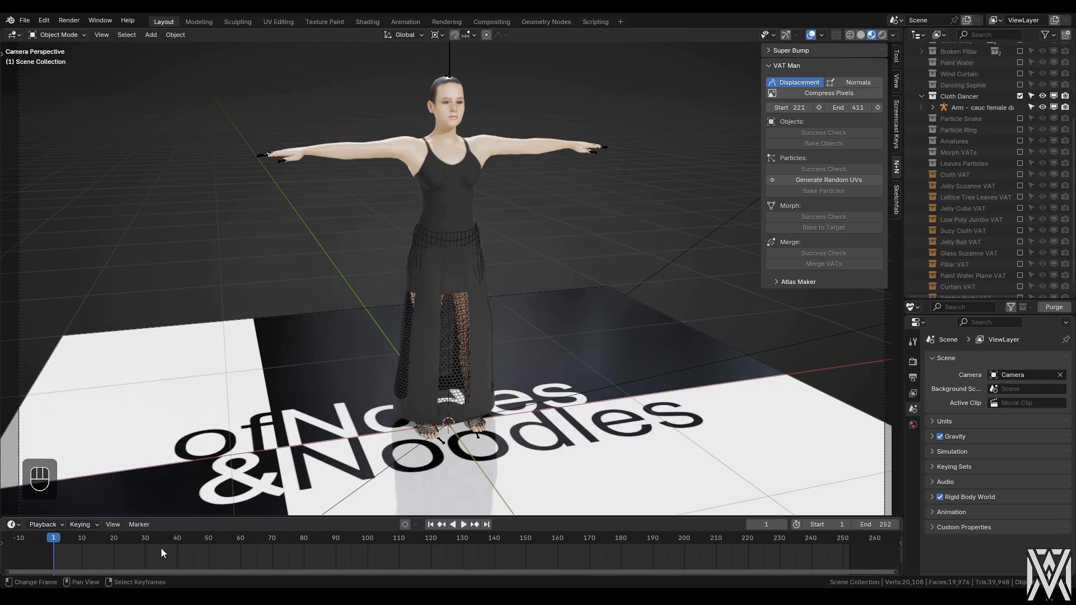
pyautogui.press('space')
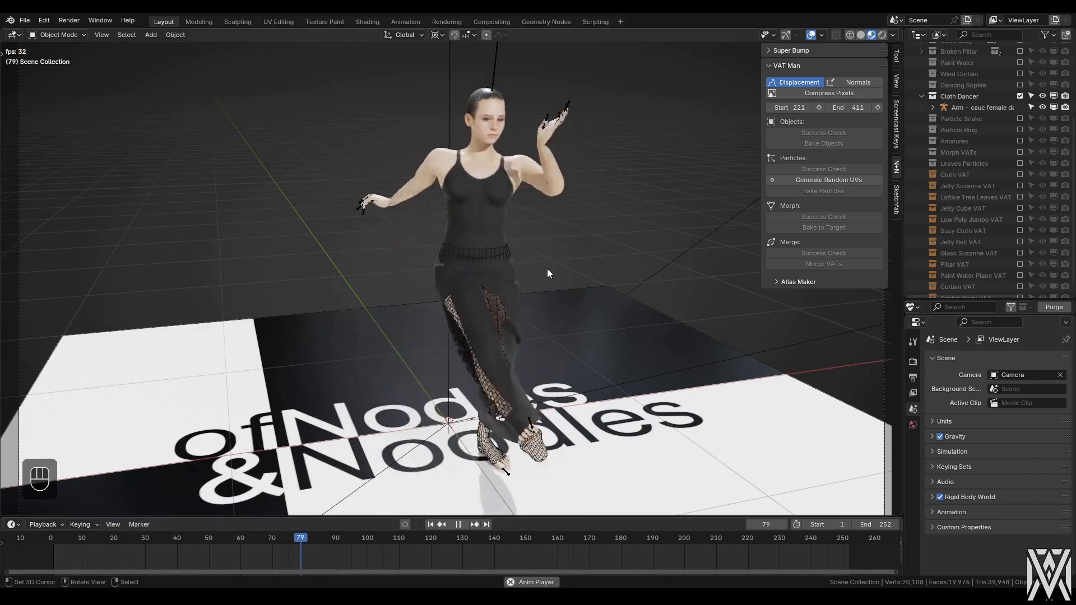
pyautogui.press('Escape')
# - Switch the viewport to Solid shading, play the cloth dancer's animation and return to the first frame
pyautogui.press('z')
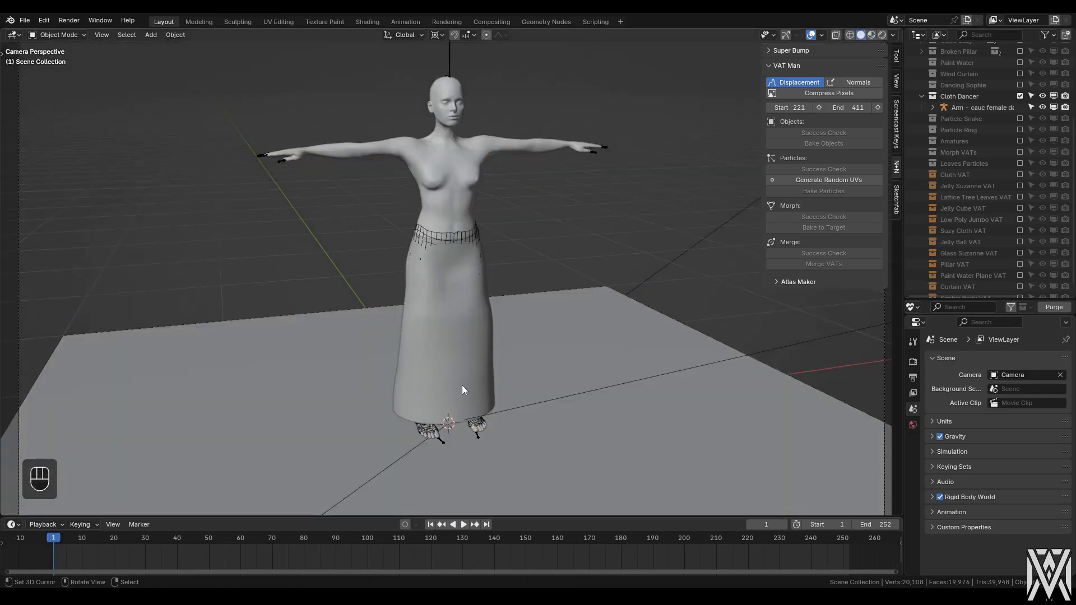
pyautogui.press('space')
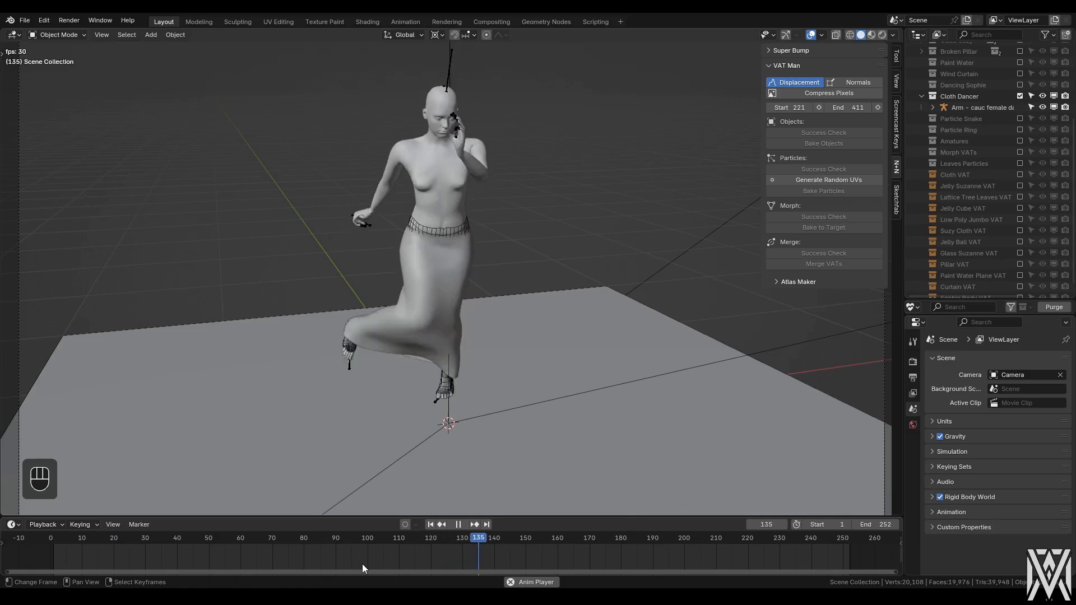
pyautogui.press('Escape')
# - In the Animation workspace, show the properties of the first Hip Hop 3 strip and play its lead-in motion
pyautogui.click(406, 22)
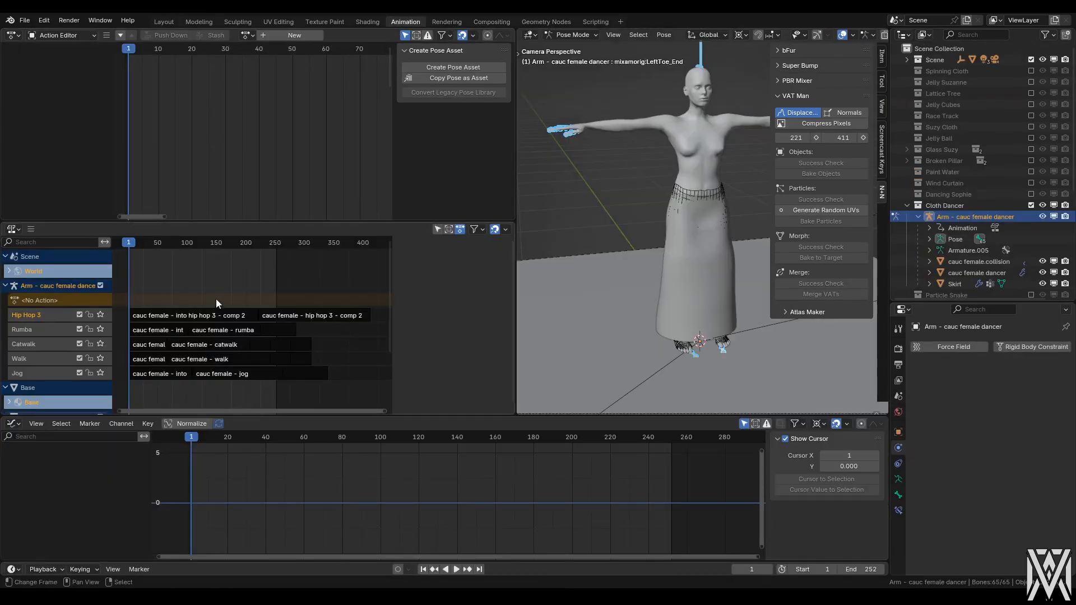
pyautogui.moveTo(216, 299); pyautogui.dragTo(185, 298, button='middle')
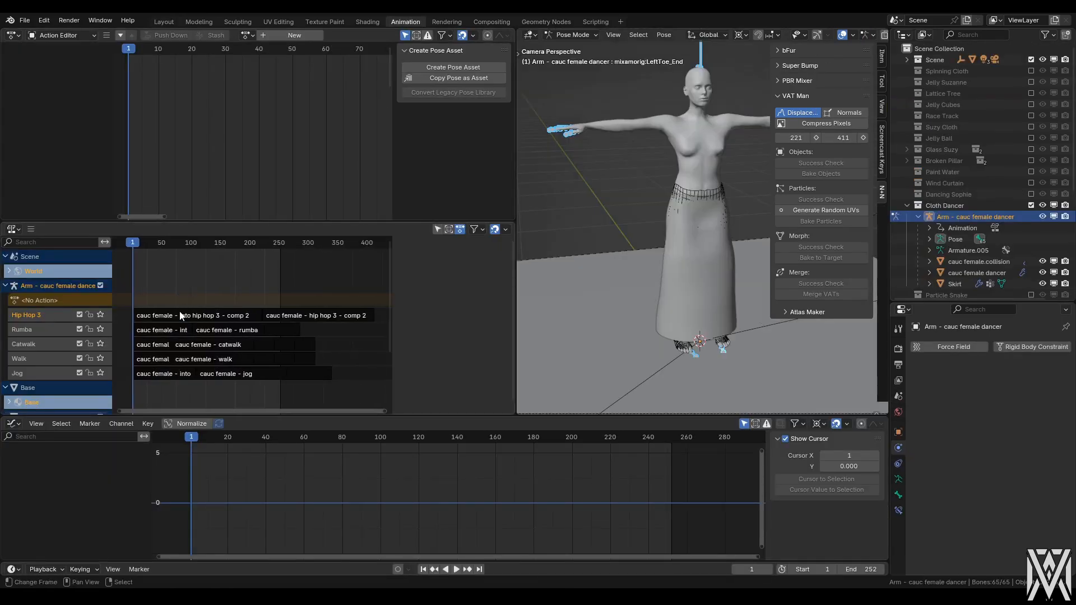
pyautogui.click(180, 315)
pyautogui.press('n')
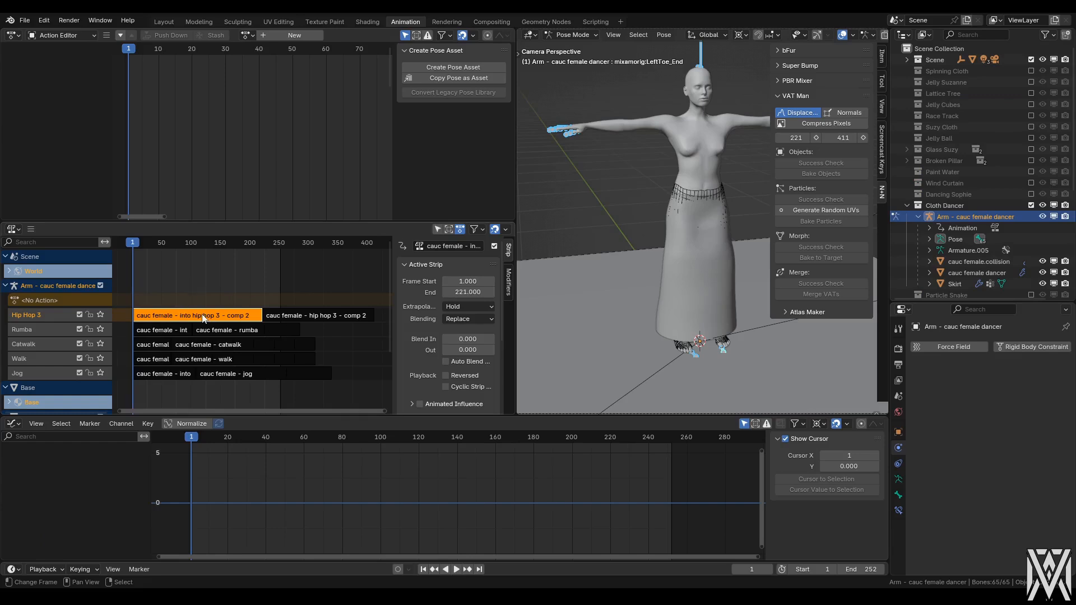
pyautogui.moveTo(205, 315); pyautogui.dragTo(200, 316, button='middle')
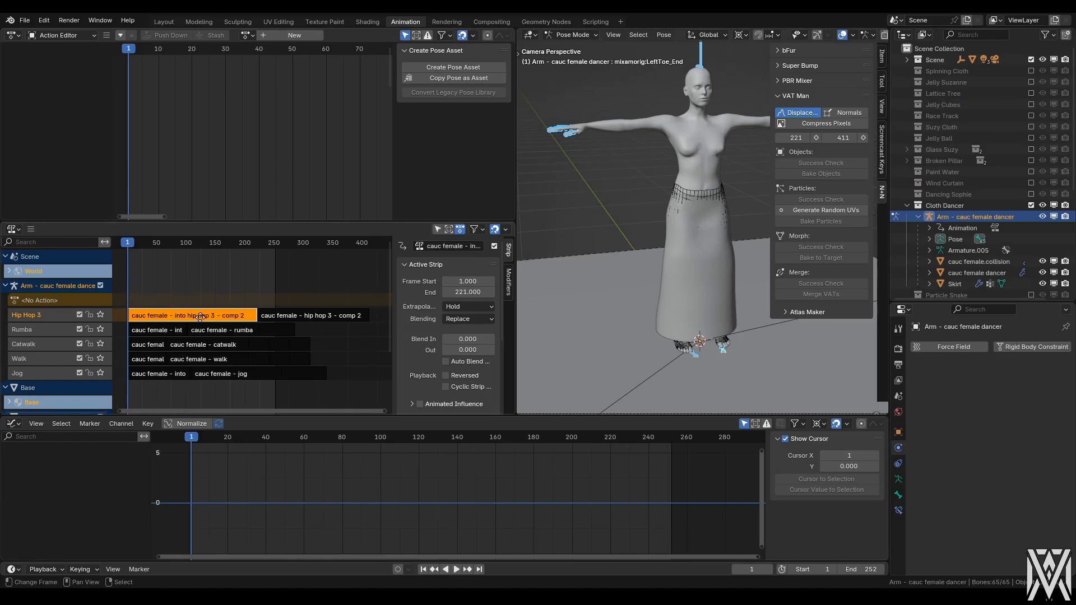
pyautogui.scroll(-1, 621, 312)
pyautogui.press('space')
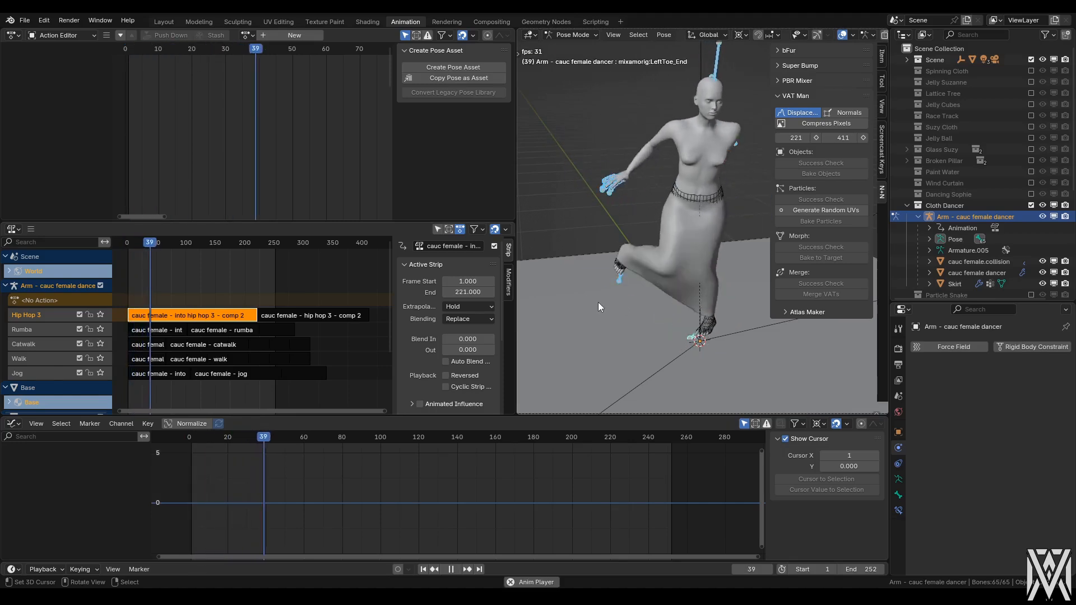
pyautogui.press('space')
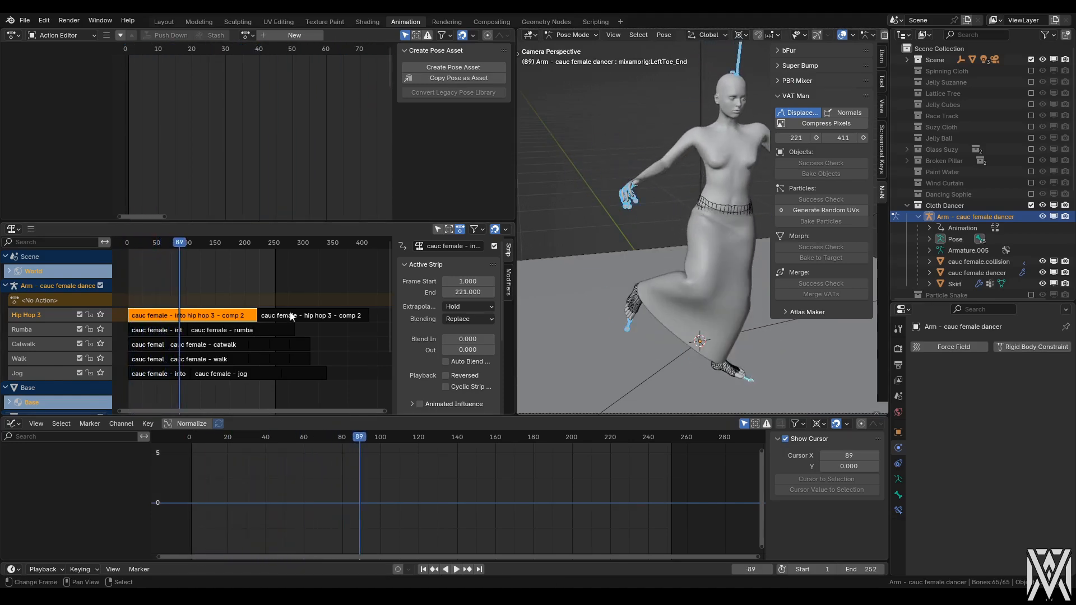
# - Select the second Hip Hop 3 strip and set the scene's end frame to the strip's end at 411
pyautogui.rightClick(290, 313)
pyautogui.moveTo(311, 302); pyautogui.dragTo(319, 309)
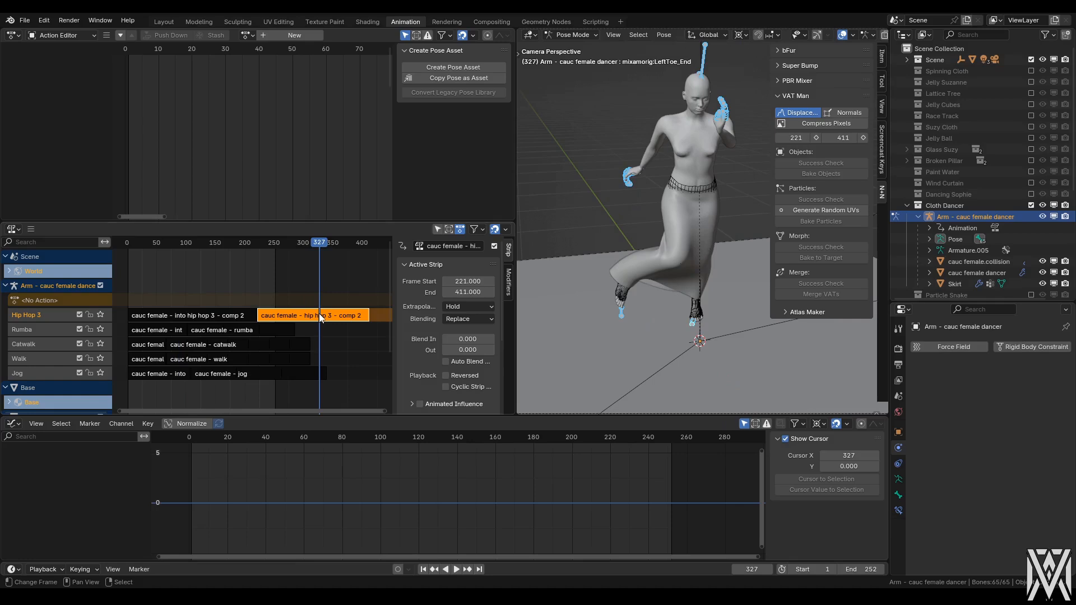
pyautogui.press('Tab')
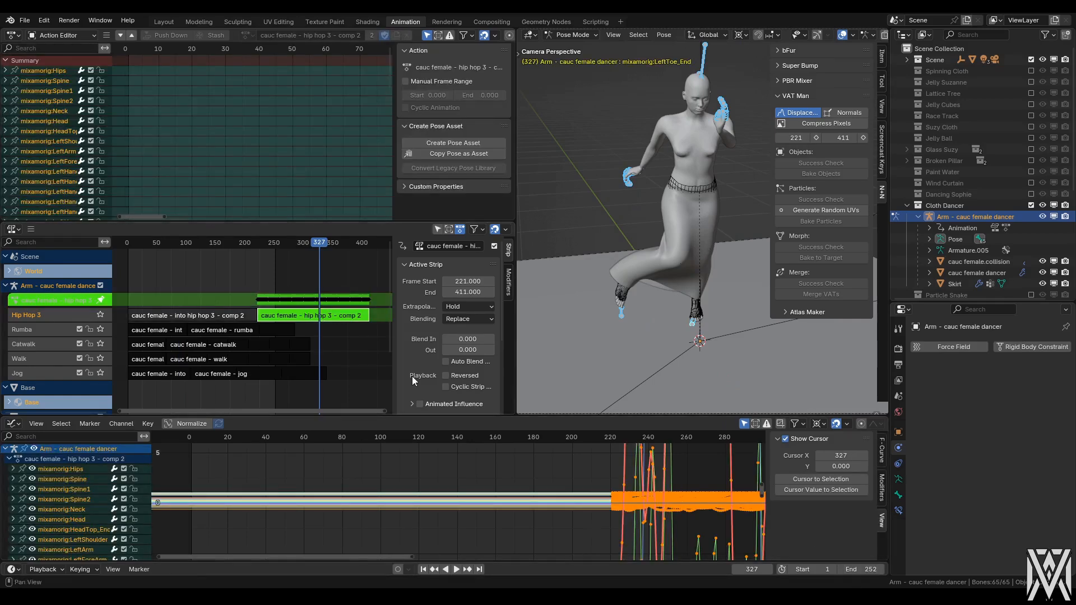
pyautogui.click(378, 331)
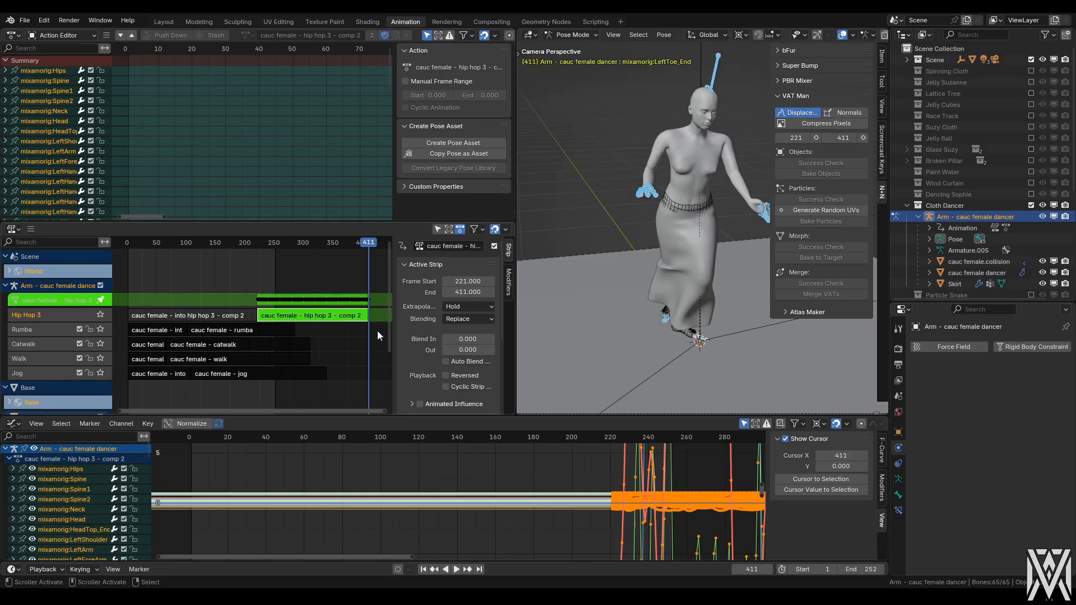
pyautogui.hotkey('ctrl', 'End')
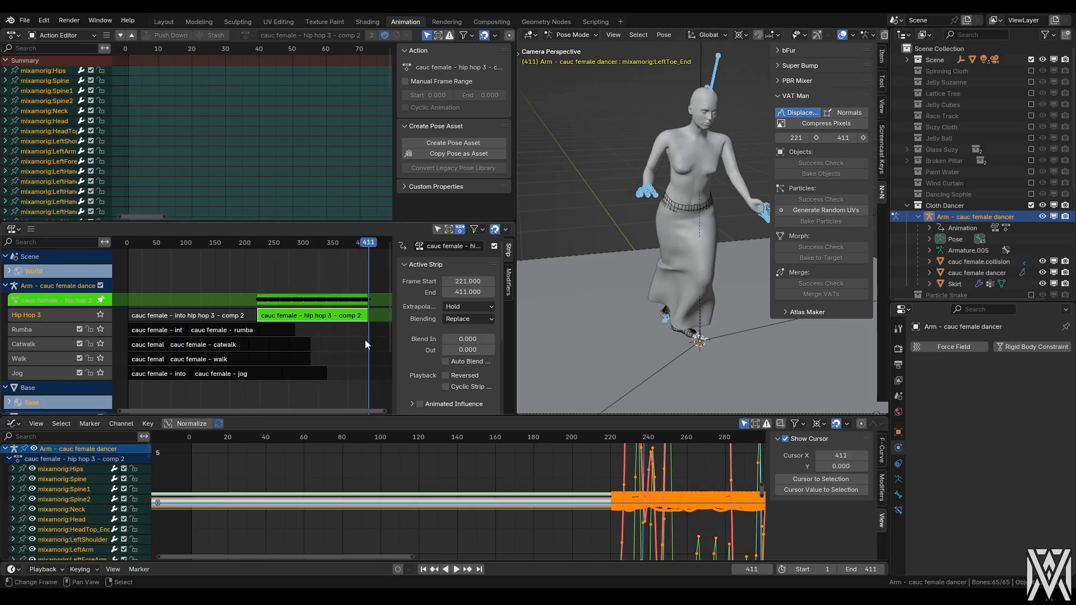
pyautogui.press('Tab')
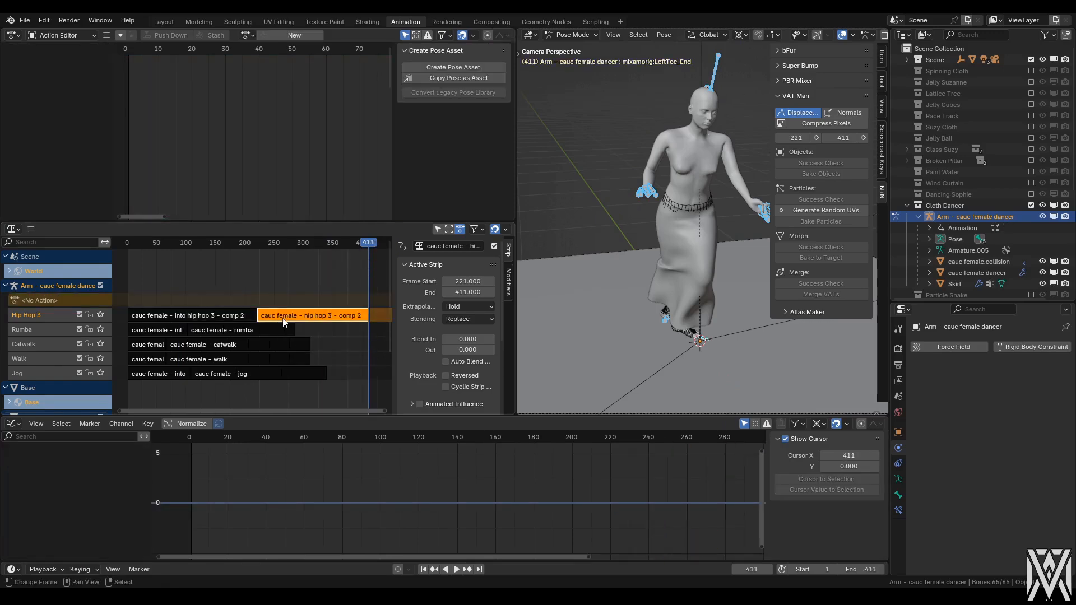
# - Add a timeline marker at frame 221, where the second Hip Hop 3 strip starts
pyautogui.press('Tab')
pyautogui.click(242, 332)
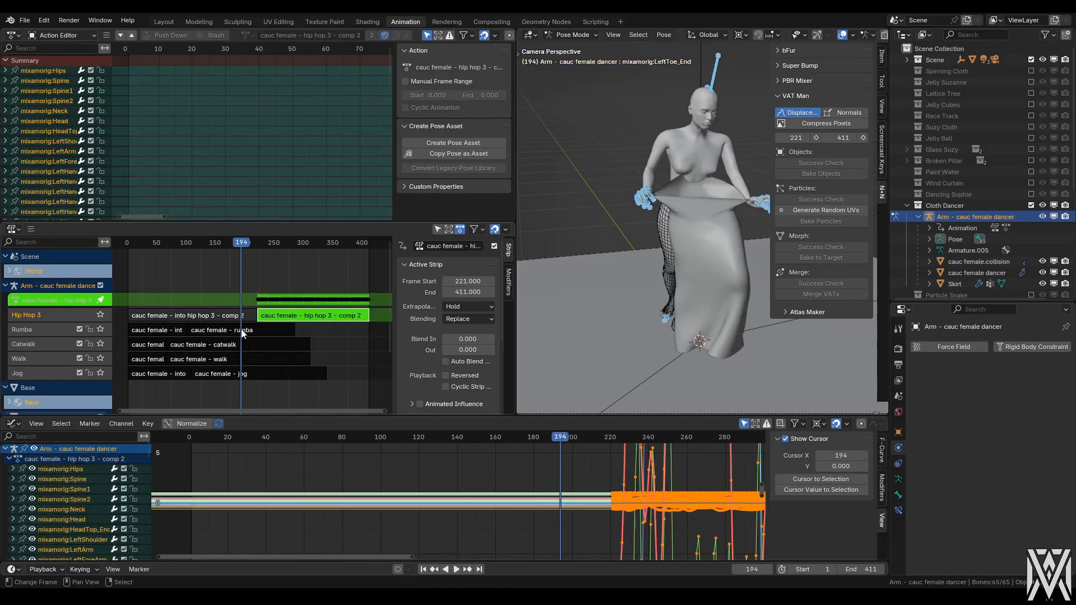
pyautogui.press('Up')
pyautogui.press('m')
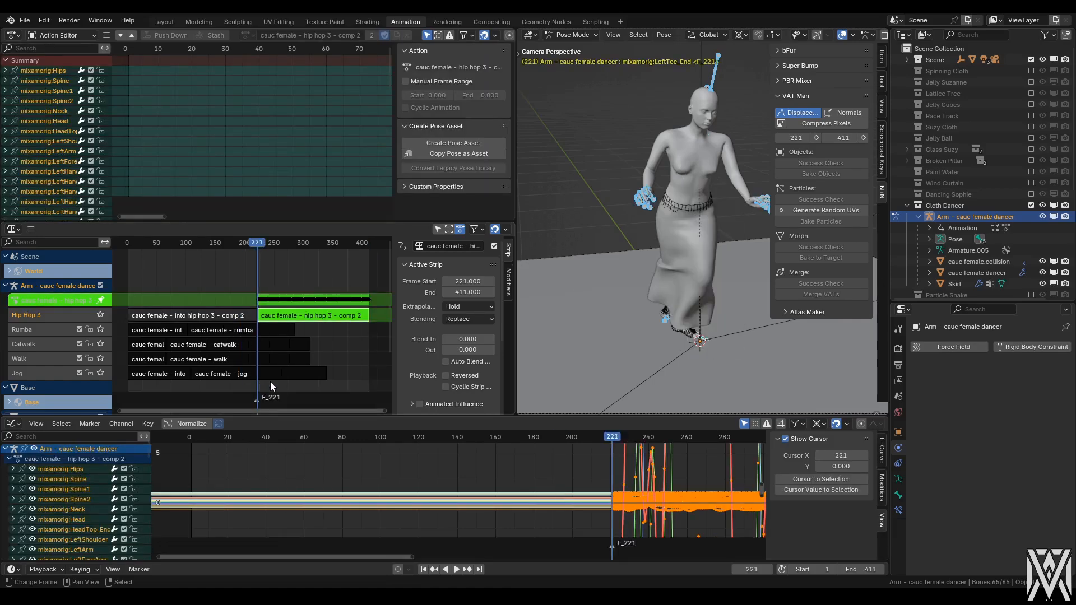
pyautogui.press('Tab')
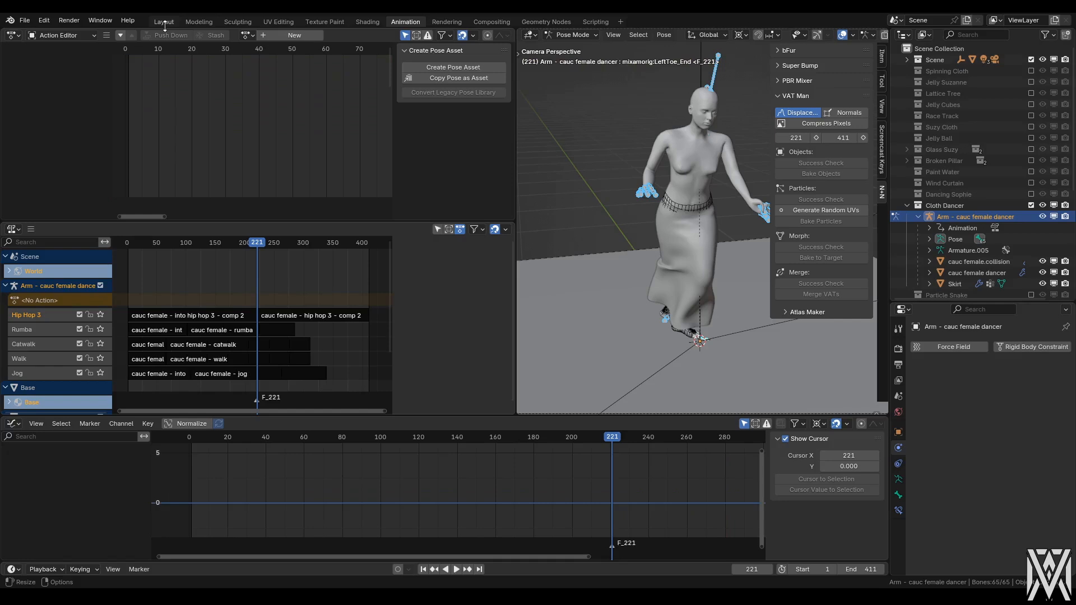
# - Return to the Layout workspace at frame 1, deselect everything and fit the whole frame range in the timeline
pyautogui.click(164, 22)
pyautogui.hotkey('shift', 'Left')
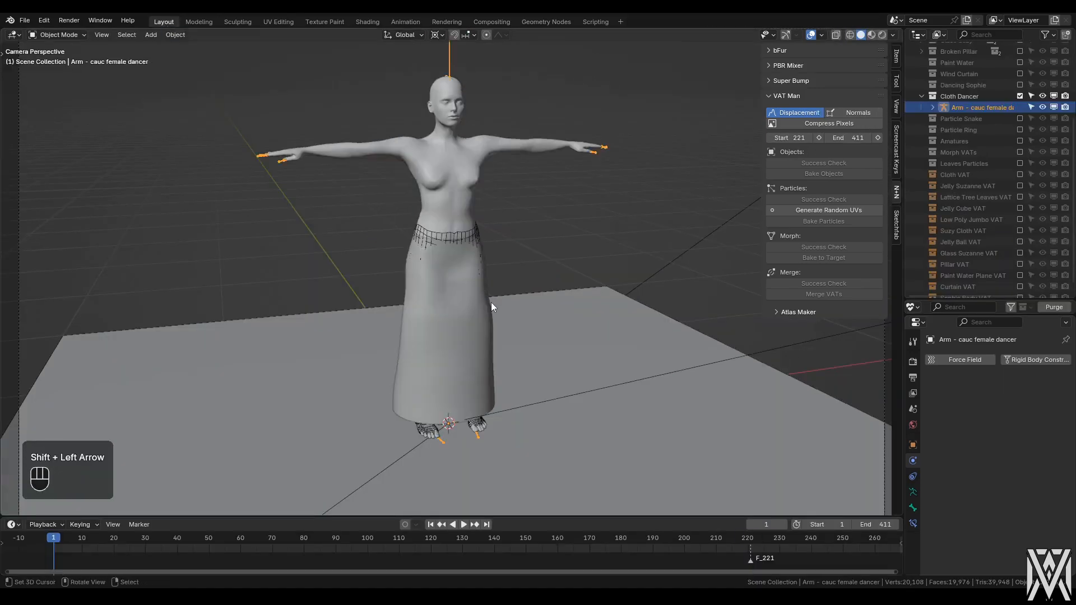
pyautogui.hotkey('alt', 'a')
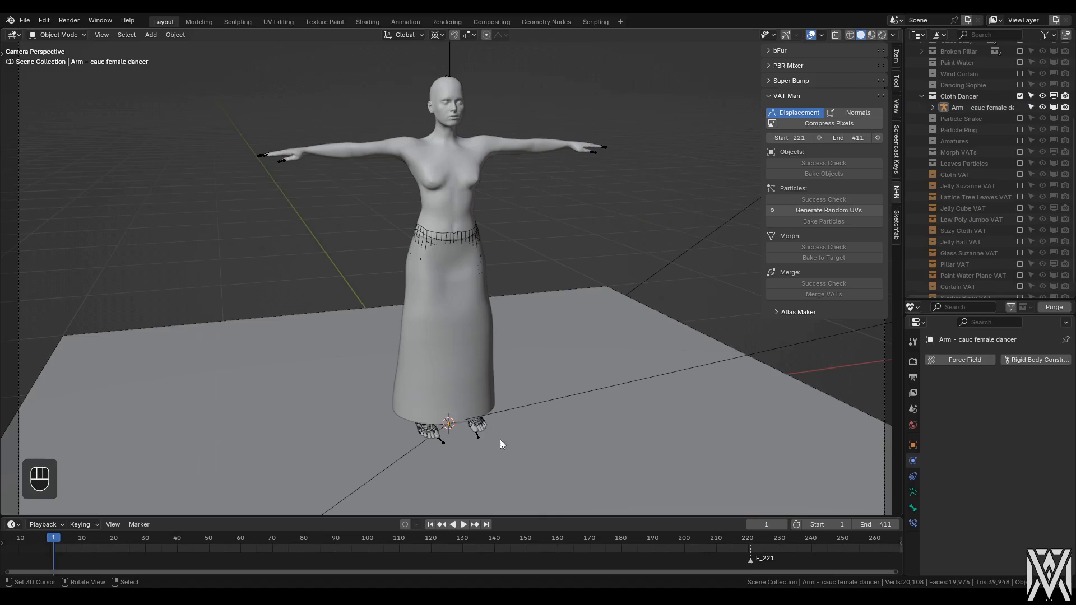
pyautogui.press('Home')
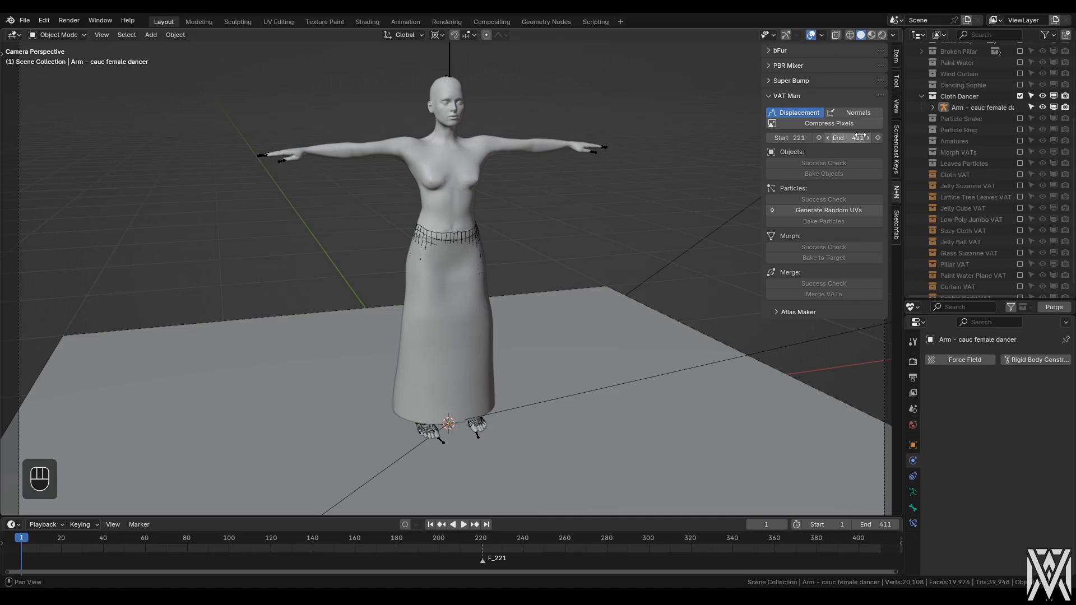
# - Select the Skirt and the cauc female dancer body, and check their sort order in the Bake Objects list
pyautogui.click(489, 277)
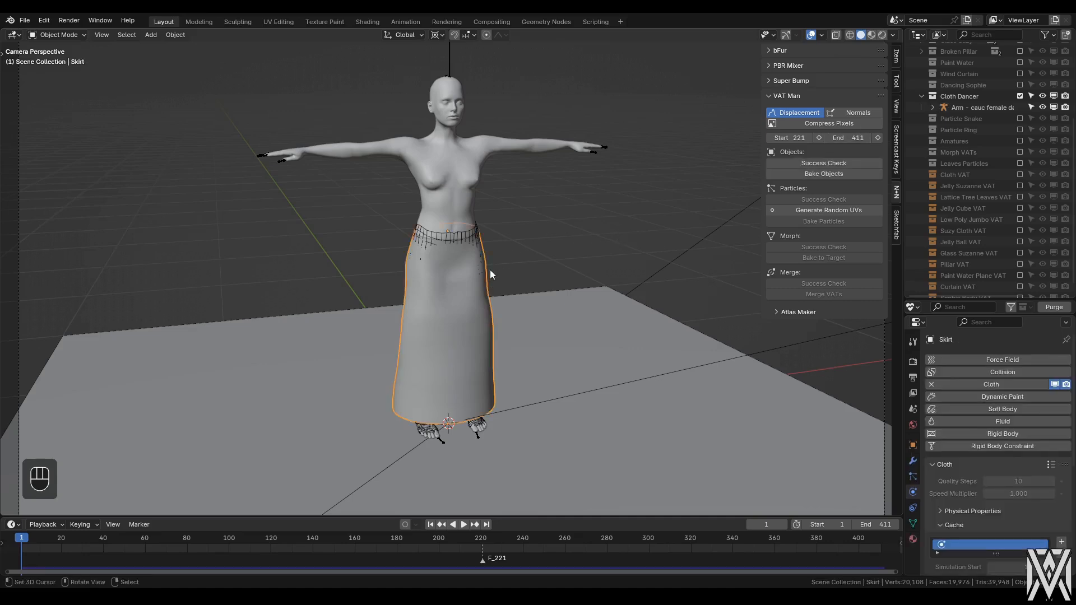
pyautogui.keyDown('shift'); pyautogui.click(483, 169); pyautogui.keyUp('shift')
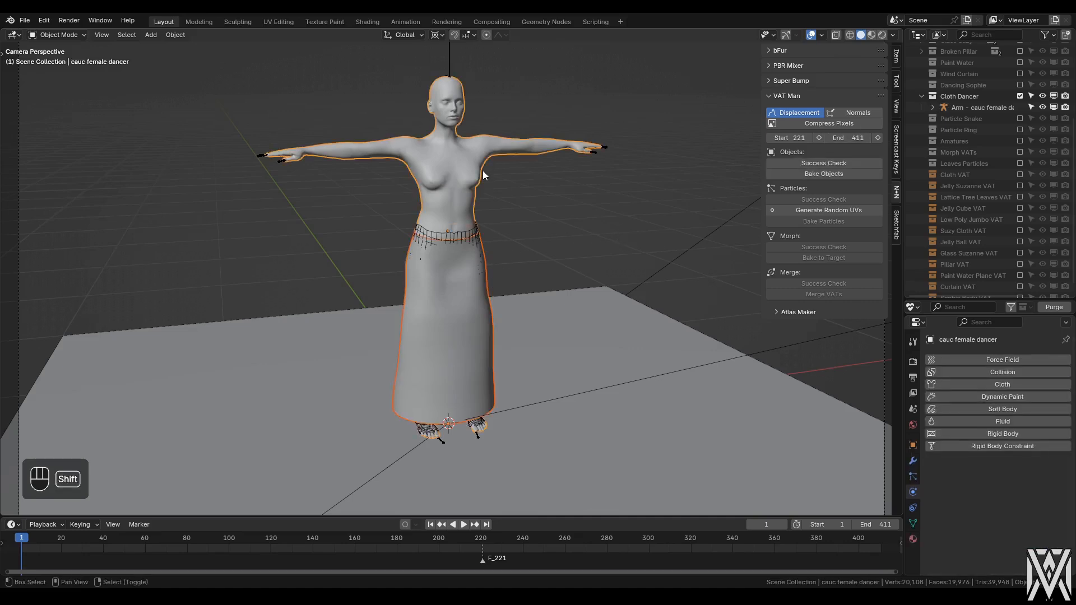
pyautogui.click(827, 174)
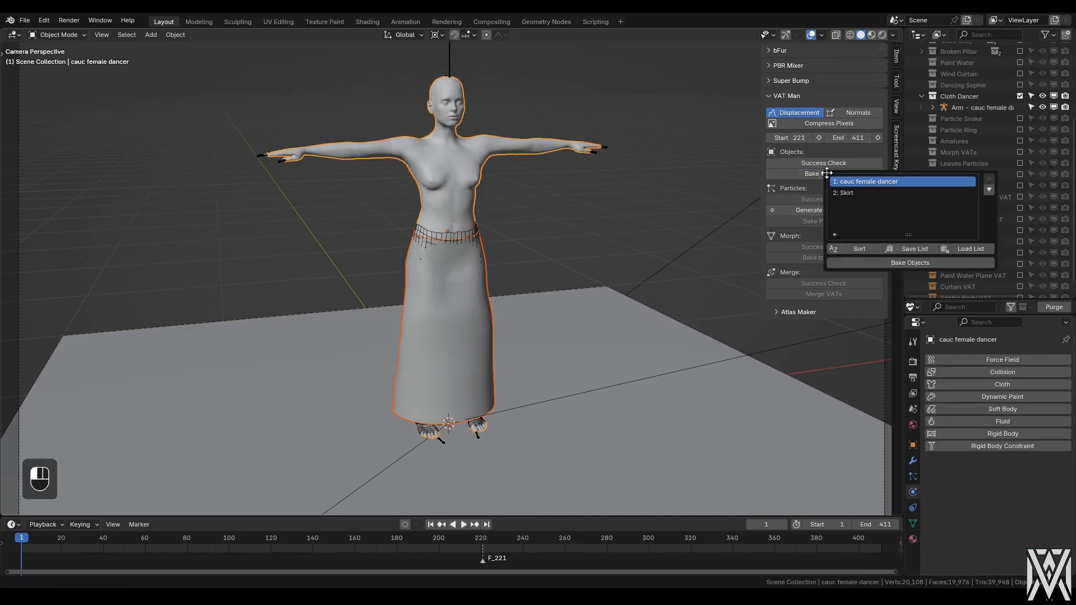
pyautogui.click(858, 249)
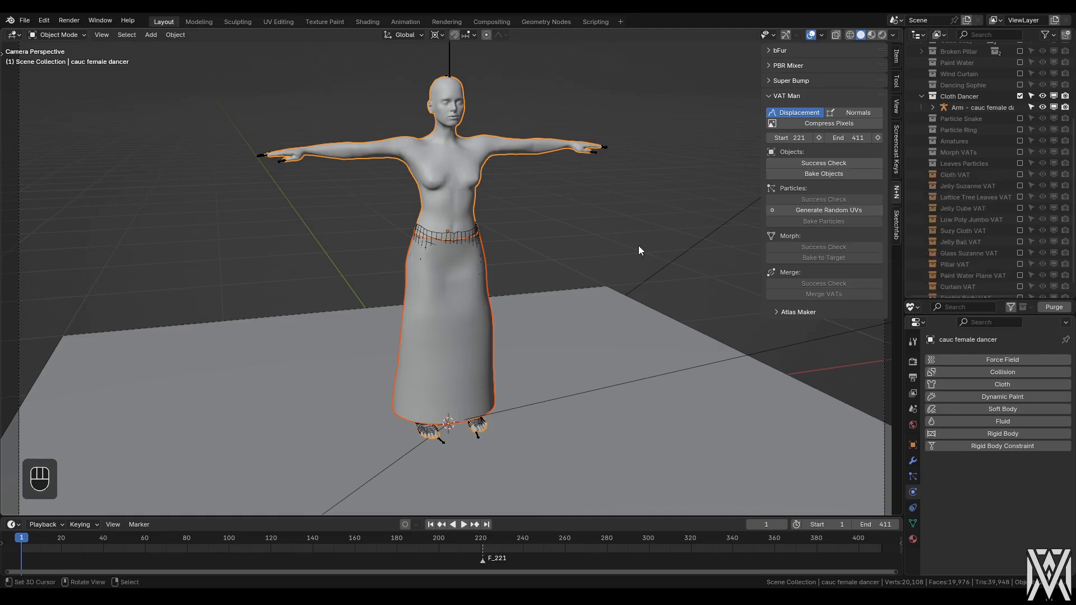
# - Inspect the UV maps of the dancer body and the Skirt, and reselect both with the body active
pyautogui.click(913, 524)
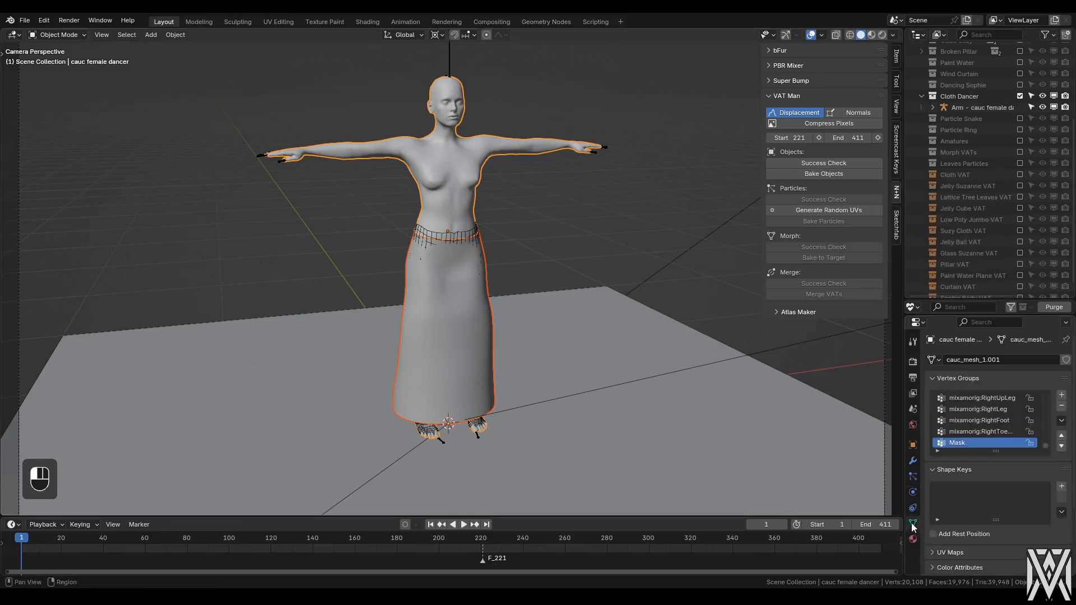
pyautogui.scroll(-4, 1040, 486)
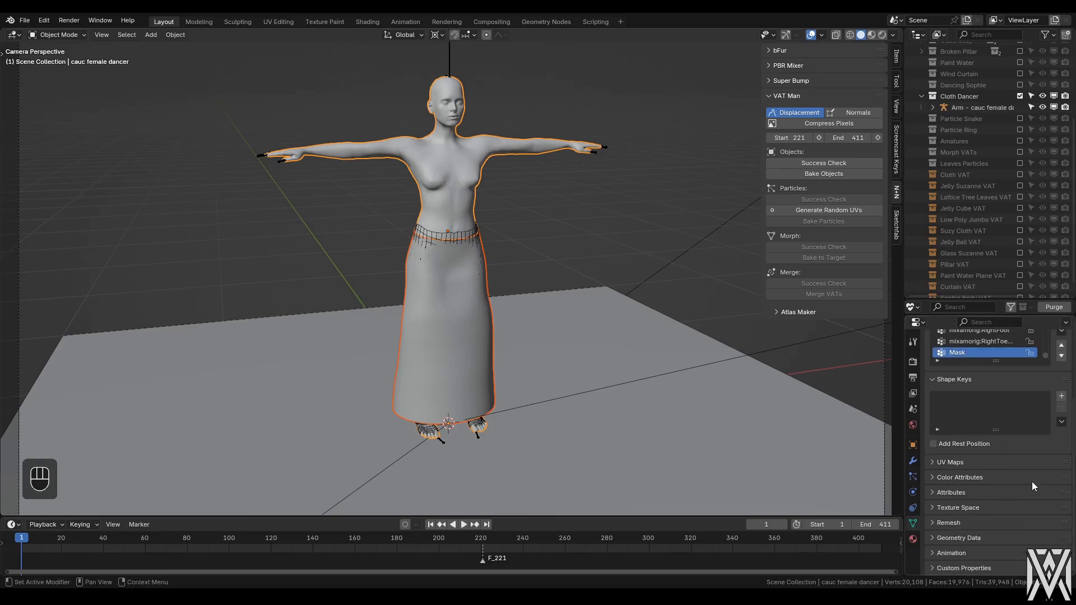
pyautogui.click(951, 463)
pyautogui.scroll(-2, 1052, 475)
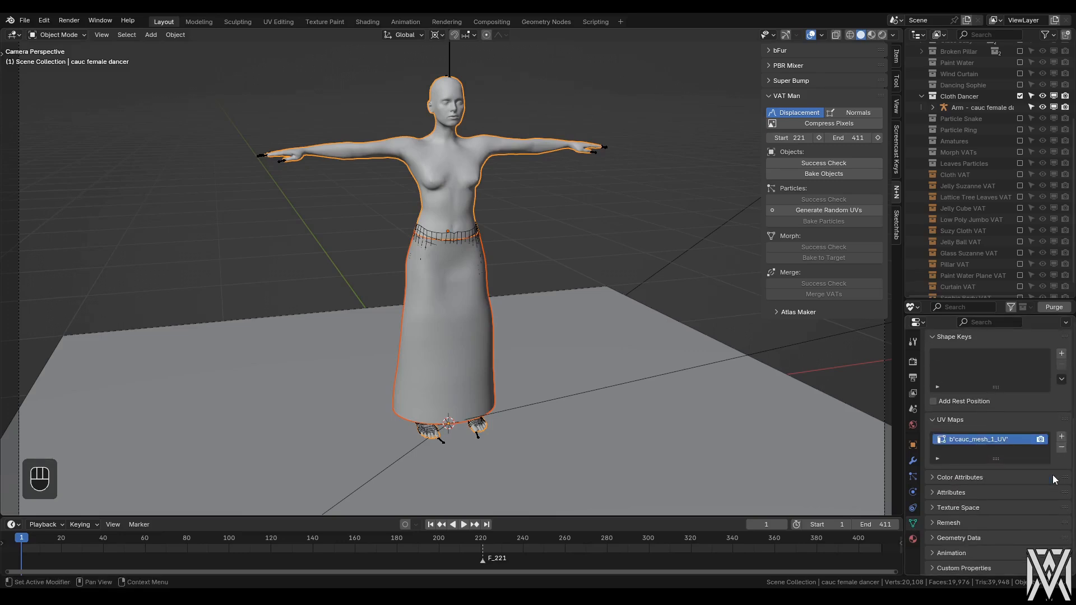
pyautogui.click(474, 259)
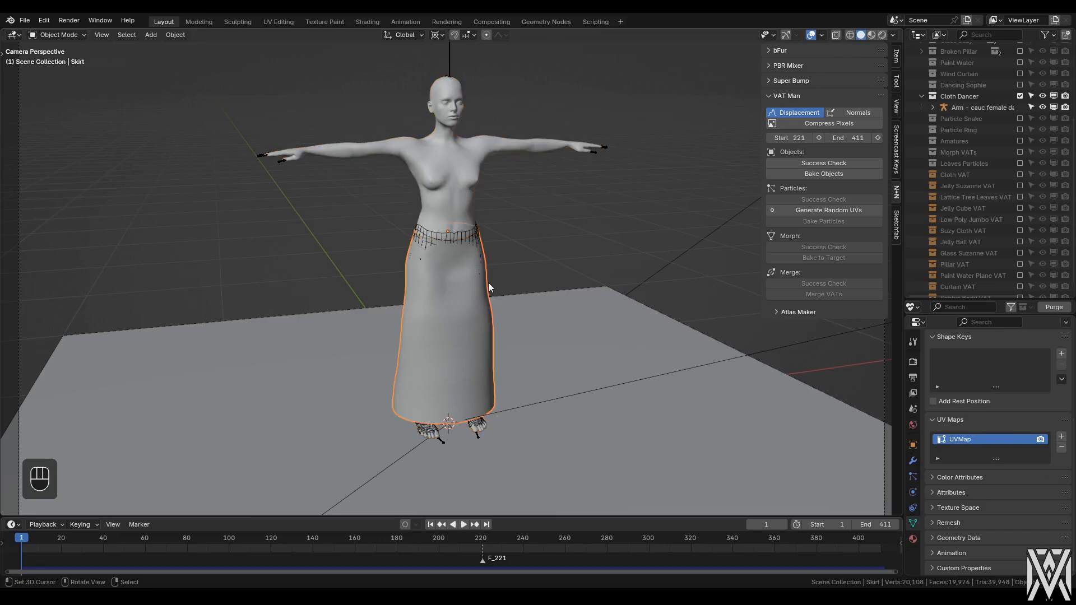
pyautogui.keyDown('shift'); pyautogui.click(479, 179); pyautogui.keyUp('shift')
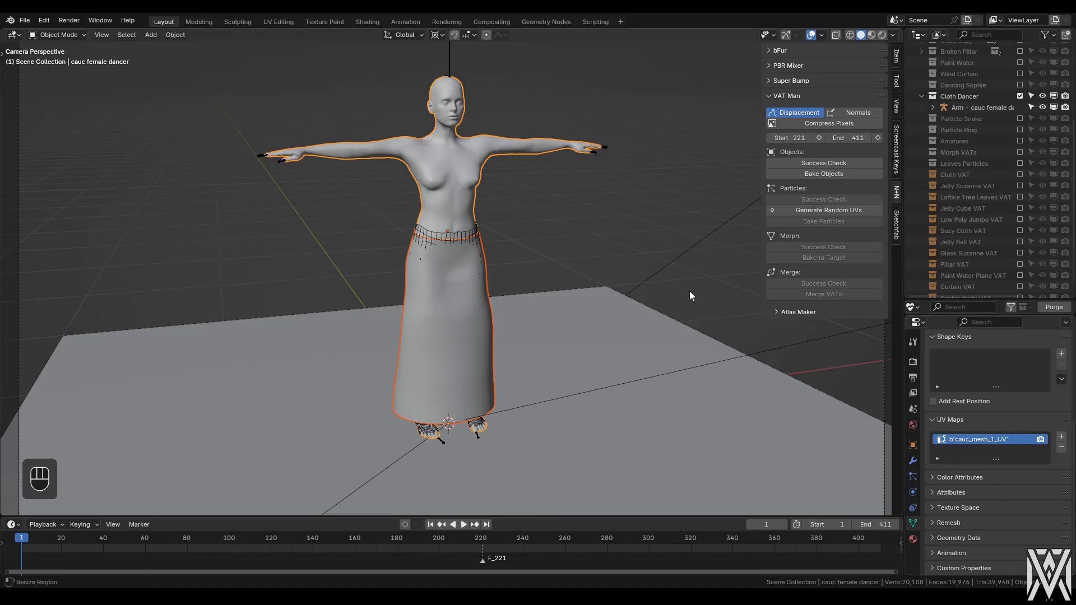
# - Rename the cauc female dancer's UV map to UVMap so it matches the Skirt's, and check the Skirt's UV map name
pyautogui.click(482, 267)
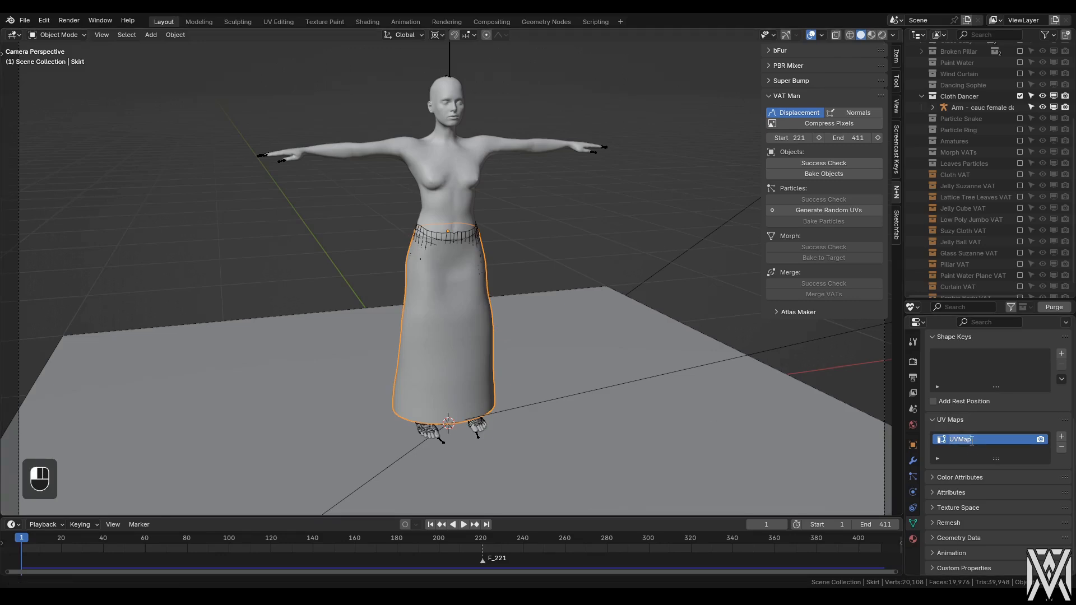
pyautogui.click(489, 184)
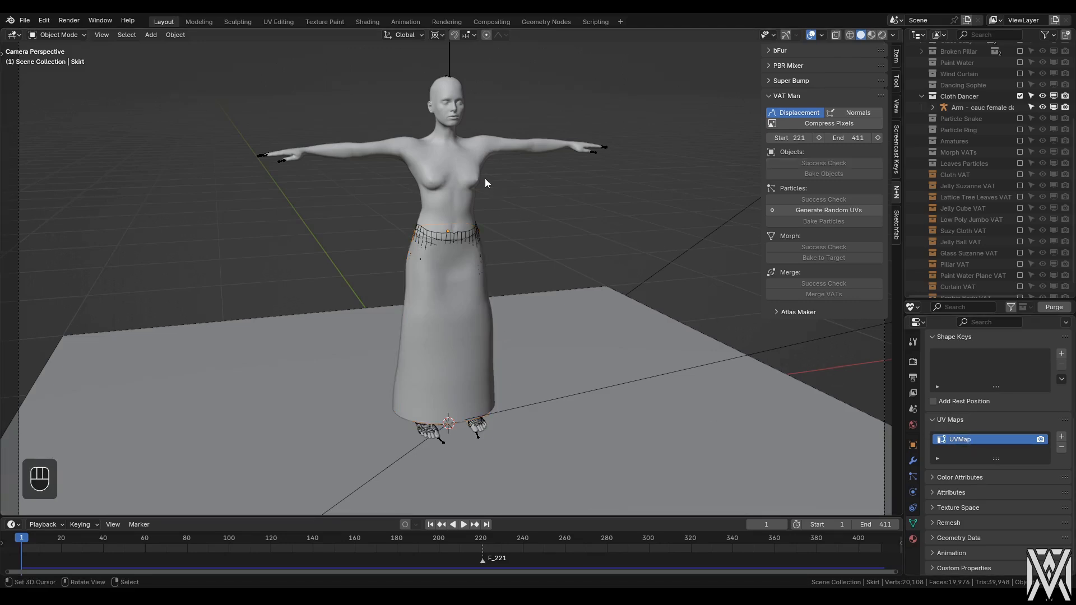
pyautogui.click(486, 184)
pyautogui.doubleClick(980, 439)
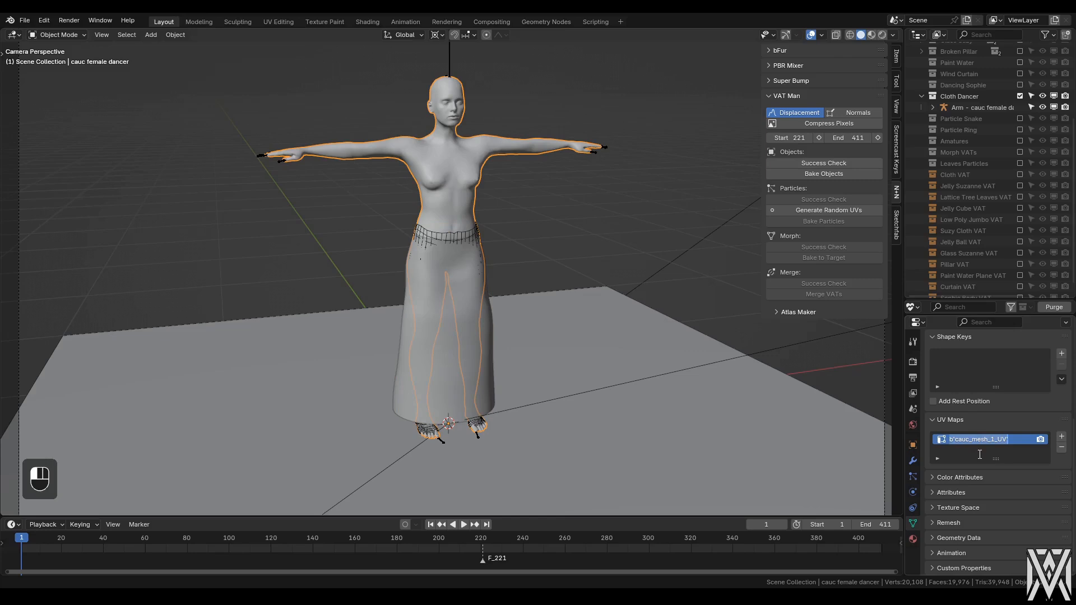
pyautogui.write('UVMap')
pyautogui.press('Return')
pyautogui.hotkey('alt', 'a')
pyautogui.click(480, 271)
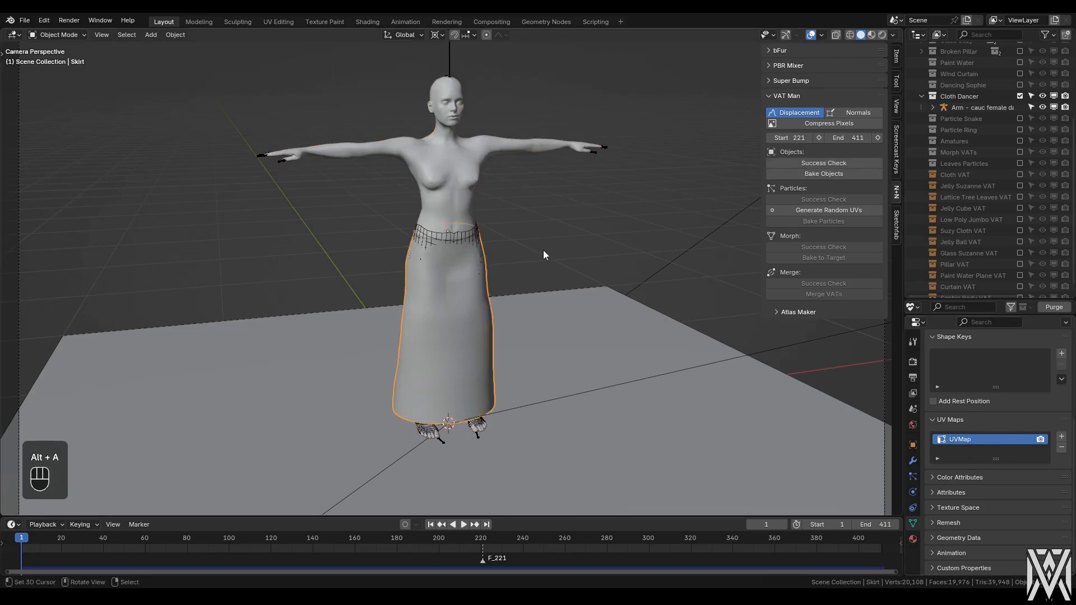
pyautogui.hotkey('alt', 'a')
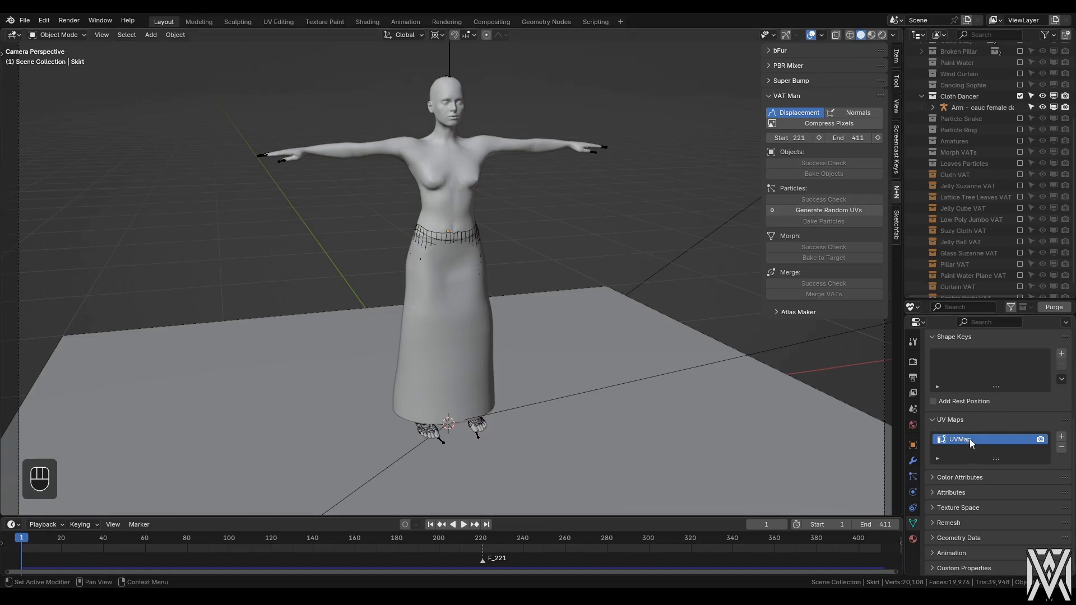
# - Select the Skirt and the dancer body with the body active, sort the bake list to put the Skirt first, and bake them to a VAT
pyautogui.scroll(6, 994, 446)
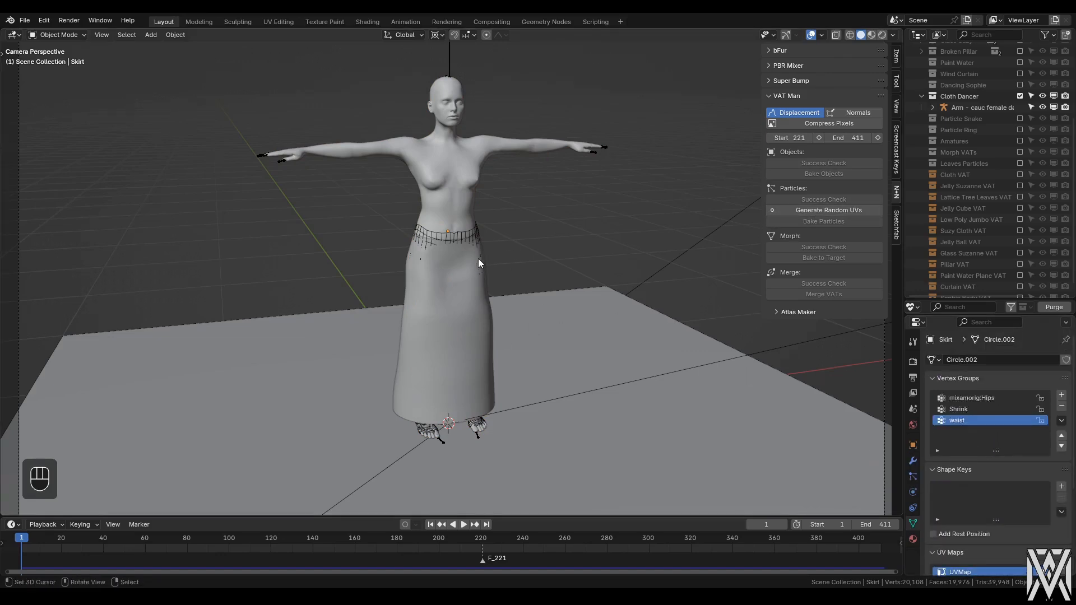
pyautogui.click(486, 282)
pyautogui.keyDown('shift'); pyautogui.click(473, 167); pyautogui.keyUp('shift')
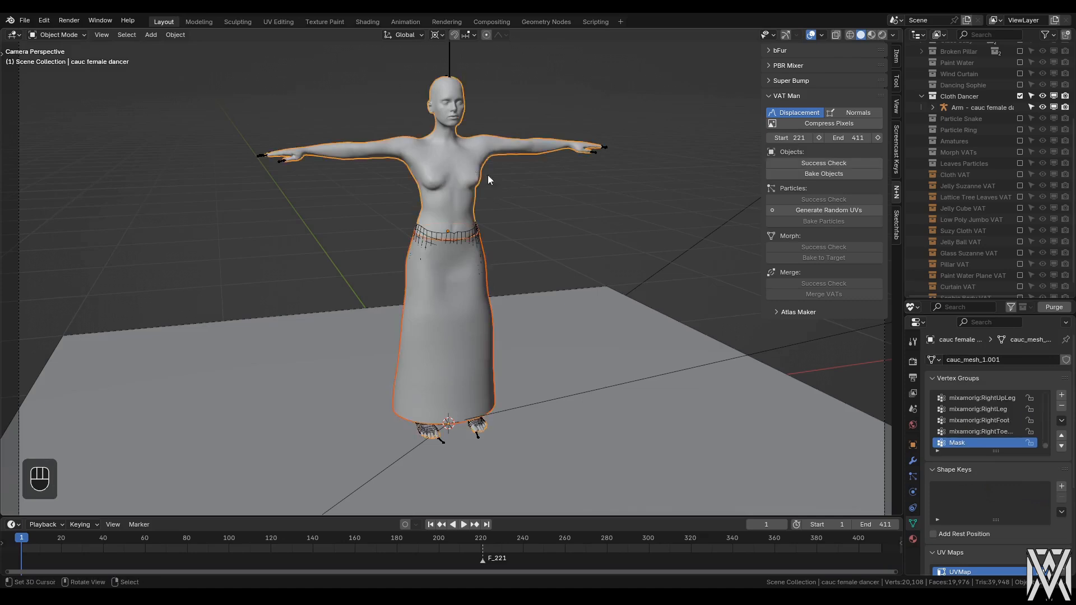
pyautogui.click(824, 173)
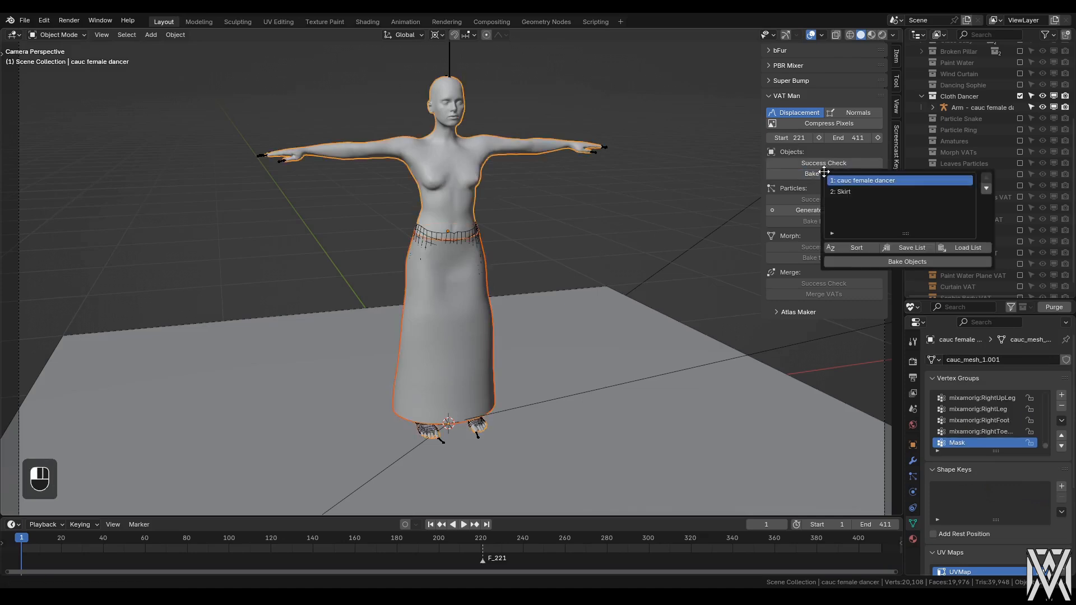
pyautogui.click(857, 248)
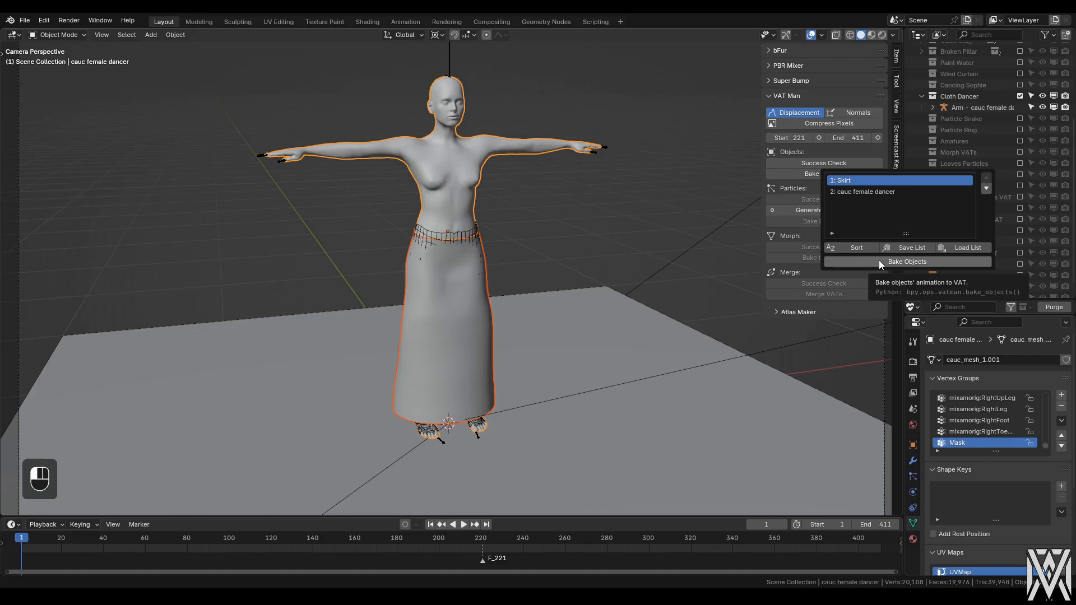
pyautogui.click(879, 262)
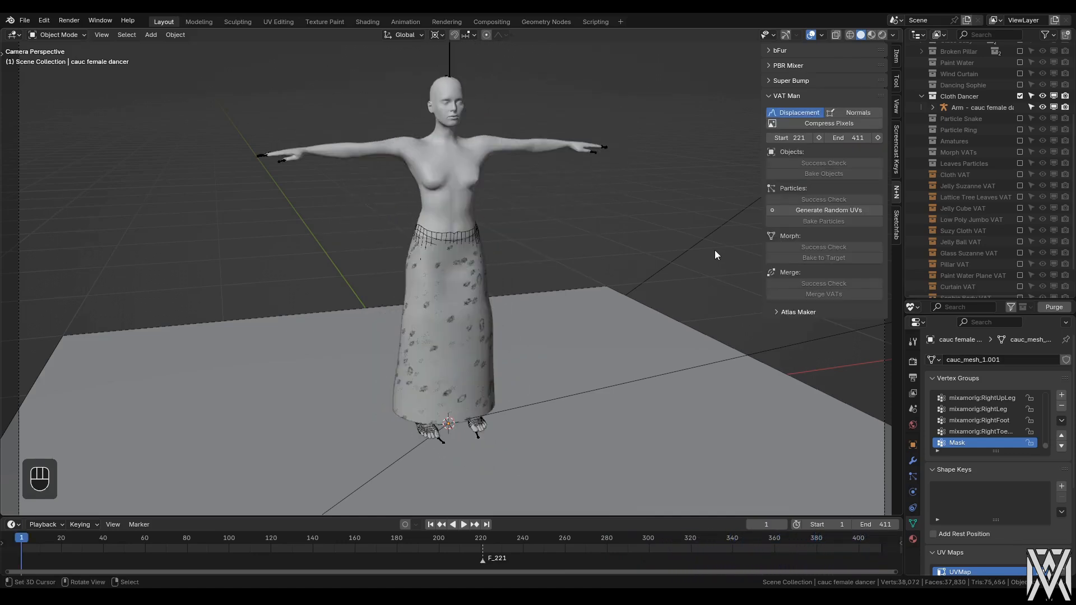
# - Exclude the Cloth Dancer collection, play the baked VAT in rendered shading, and return to frame 1 in solid shading
pyautogui.click(1020, 96)
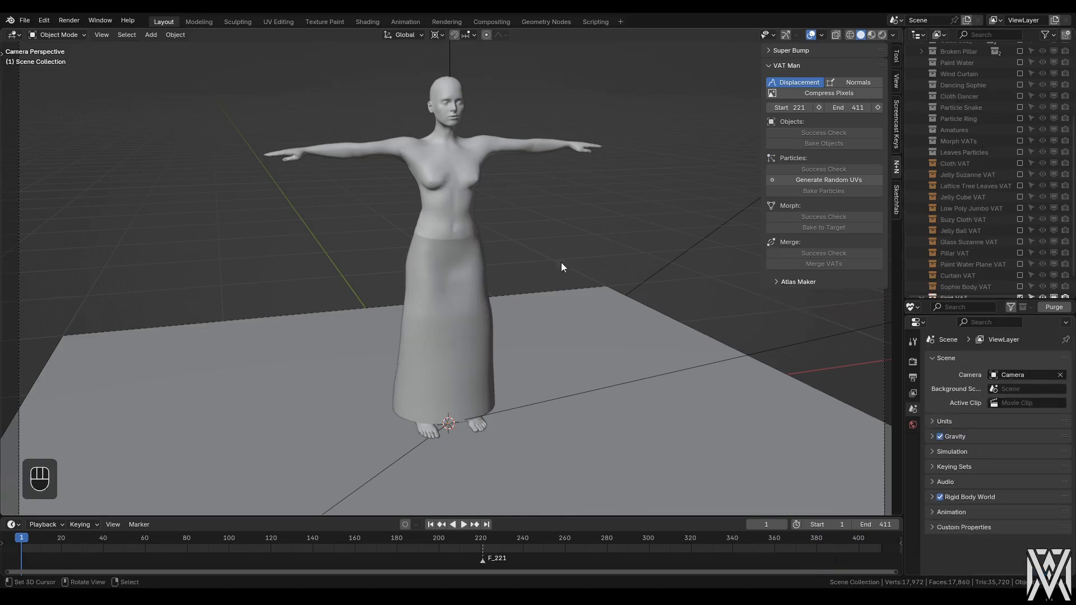
pyautogui.press('z')
pyautogui.hotkey('alt', 'a')
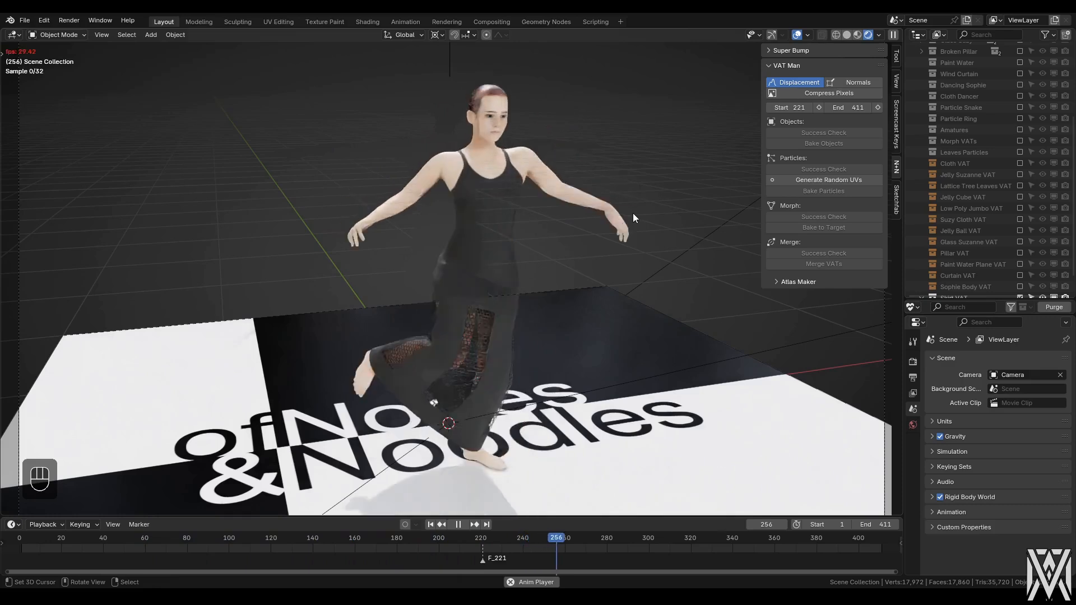
pyautogui.press('Escape')
pyautogui.hotkey('shift', 'Left')
pyautogui.press('z')
pyautogui.click(580, 242)
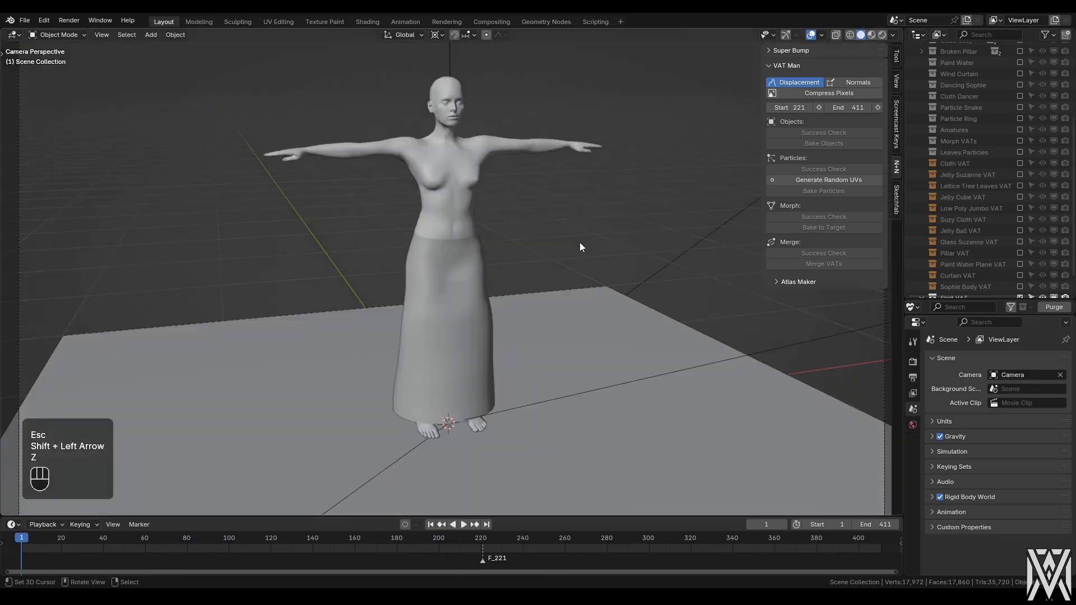
# - Disable the Skirt VAT object in viewports and enable the Cloth Dancer collection again
pyautogui.click(463, 154)
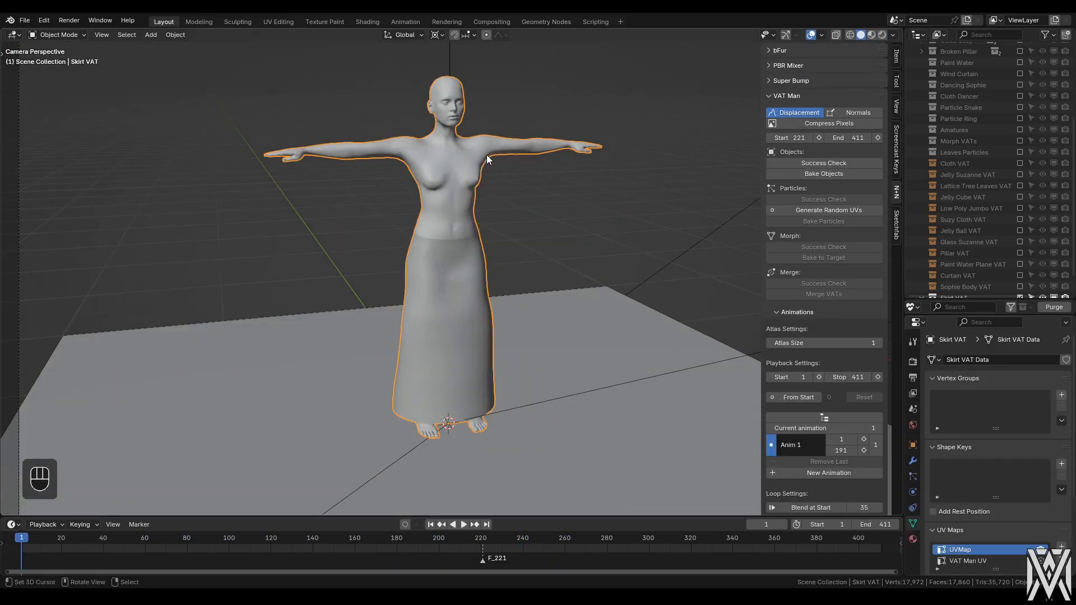
pyautogui.scroll(-2, 984, 224)
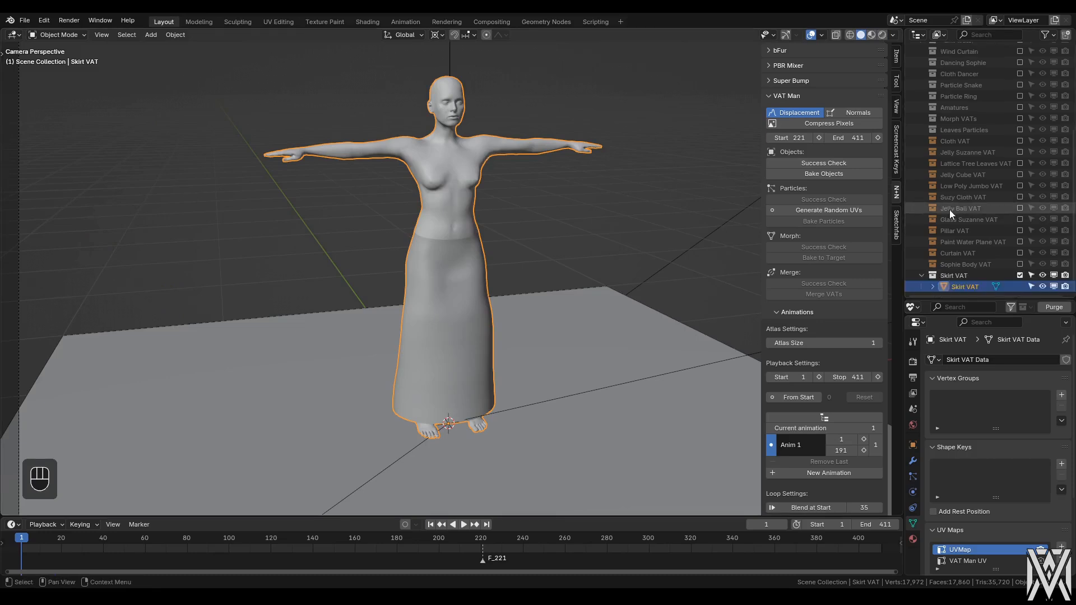
pyautogui.click(1044, 286)
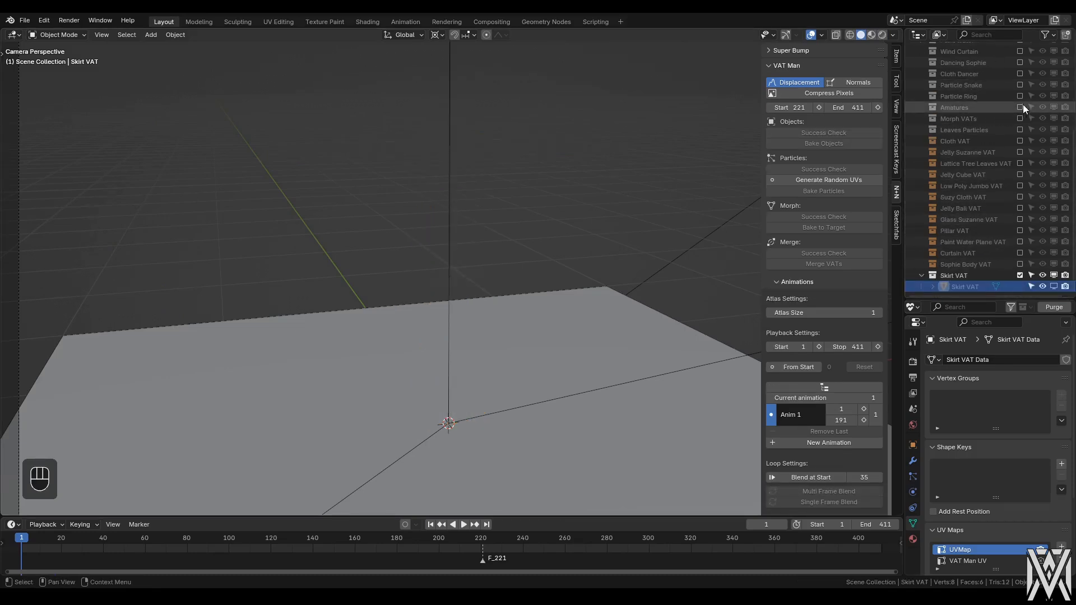
pyautogui.click(1020, 74)
# - Delete the Skirt's existing cloth simulation bake
pyautogui.click(489, 312)
pyautogui.click(913, 491)
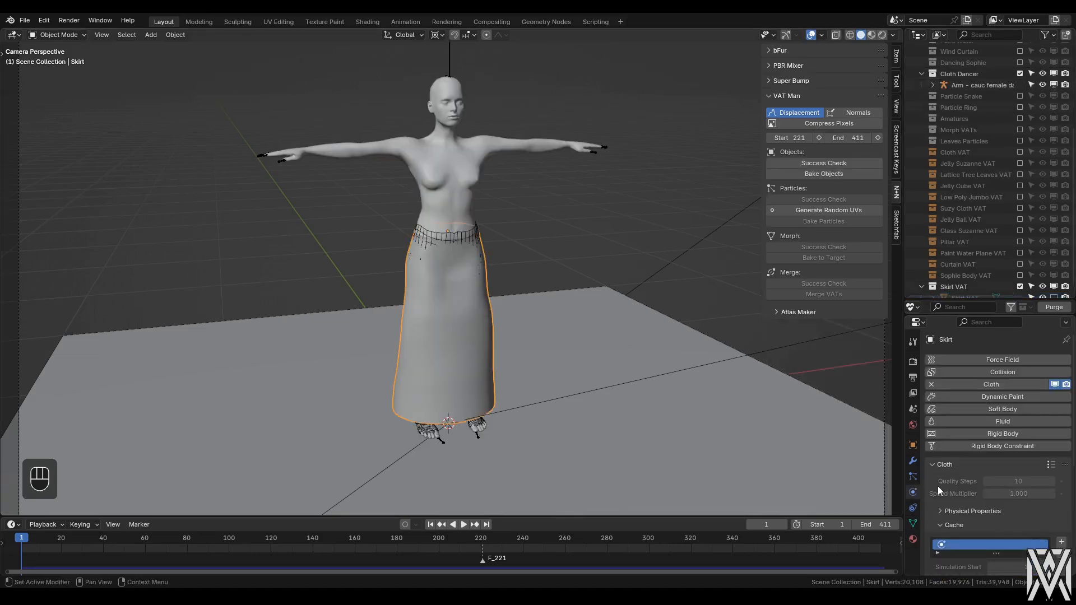
pyautogui.scroll(-4, 939, 482)
pyautogui.scroll(-3, 946, 487)
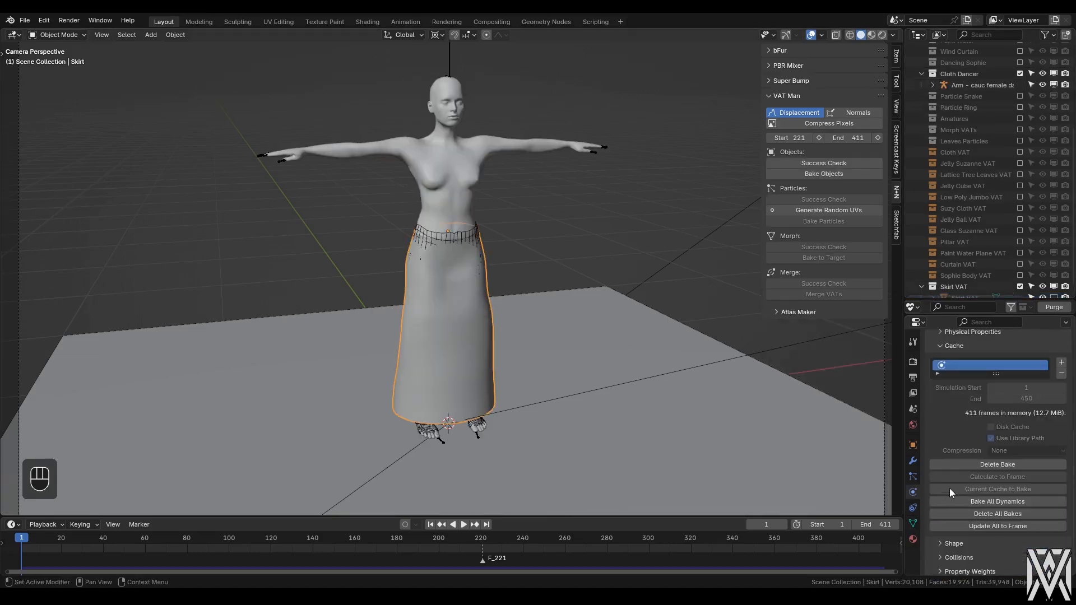
pyautogui.click(976, 465)
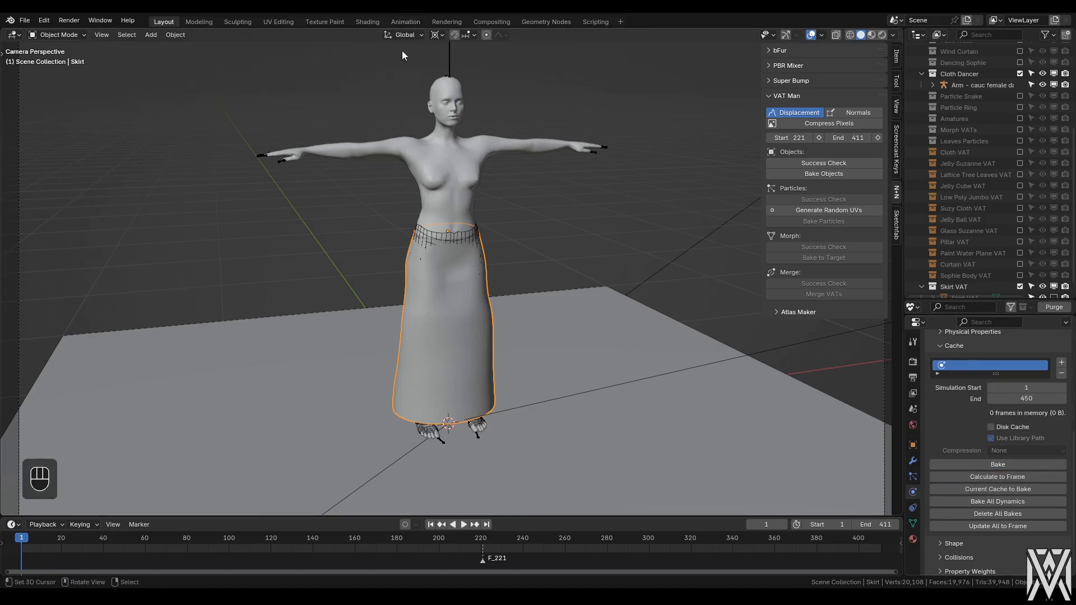
# - Play the armature's dance past frame 223 in the Animation workspace to cache the skirt simulation, and show the rumba strip's properties
pyautogui.click(449, 63)
pyautogui.click(412, 22)
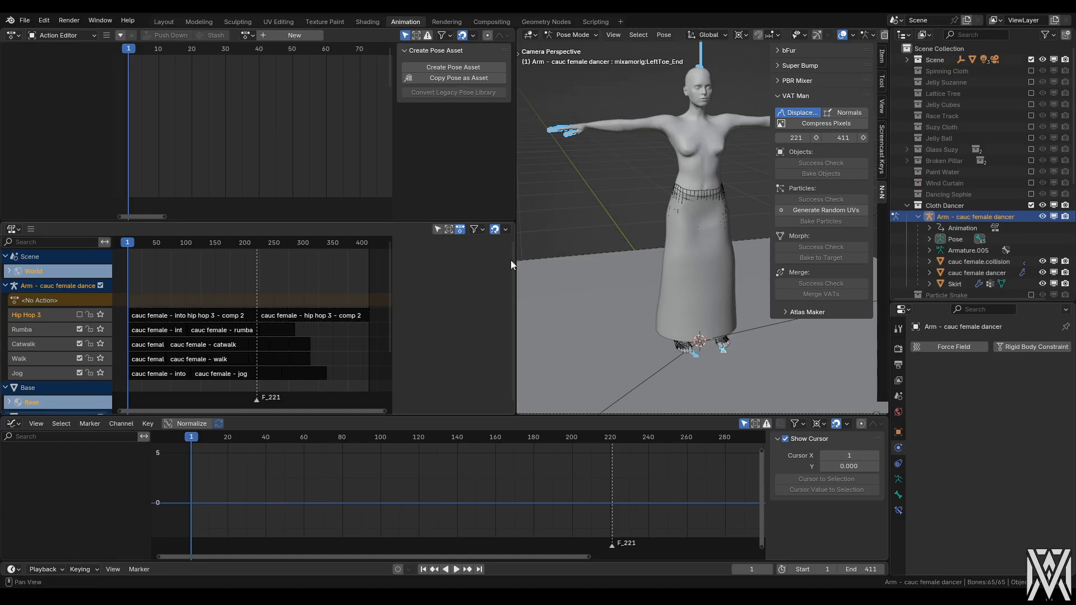
pyautogui.press('n')
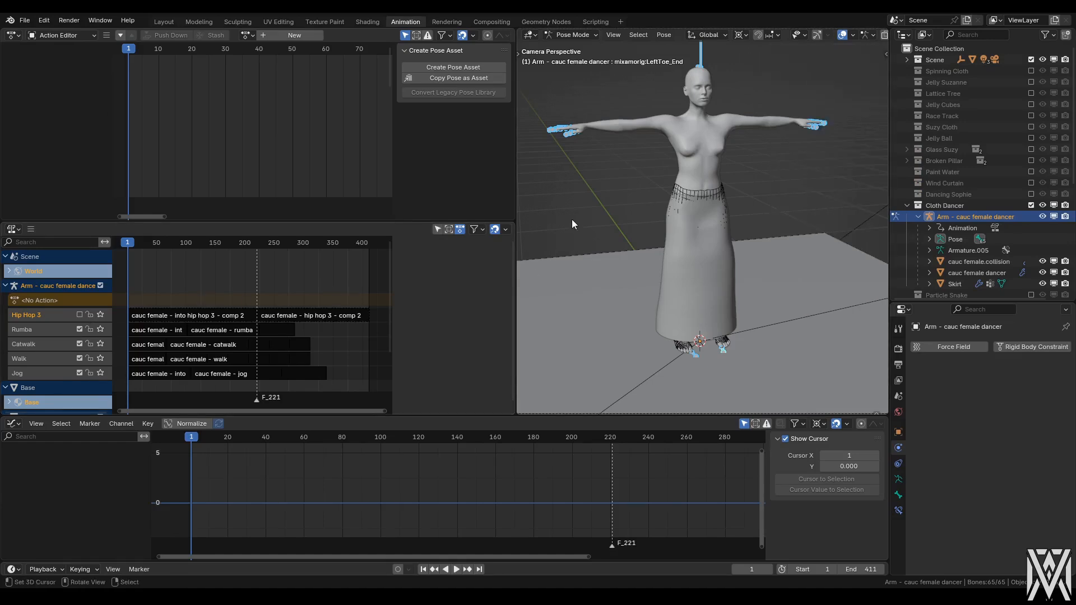
pyautogui.press('space')
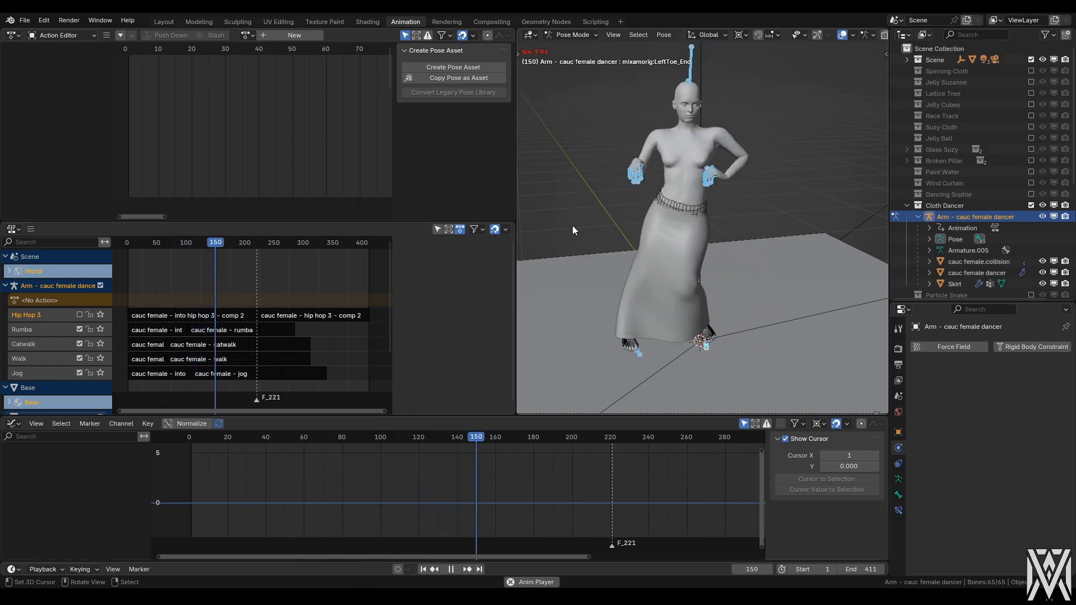
pyautogui.click(264, 329)
pyautogui.press('n')
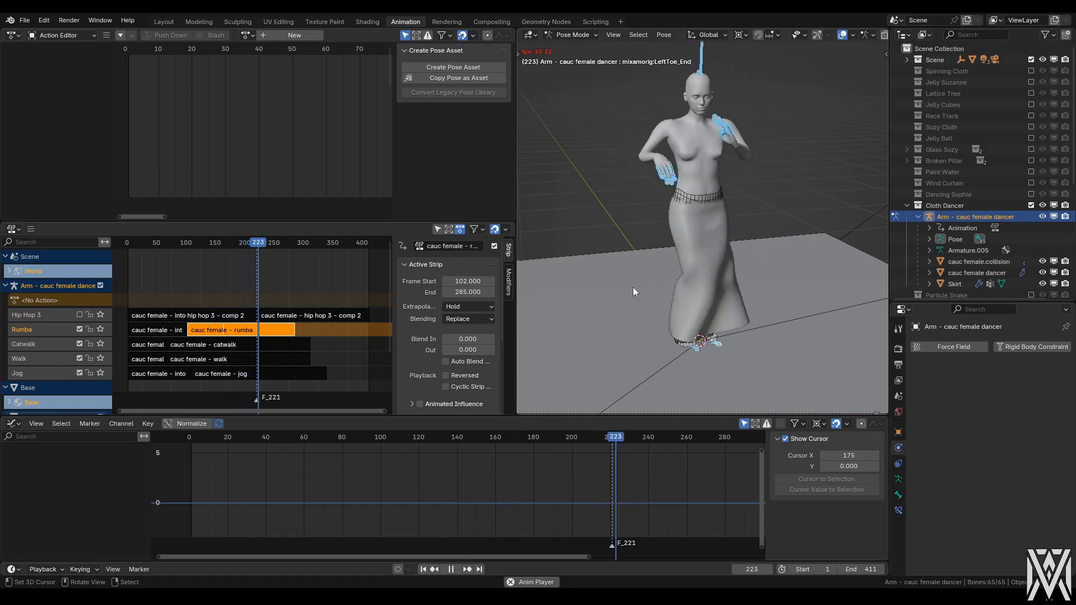
pyautogui.press('Escape')
# - Switch the armature from Pose Mode to Object Mode, select the Skirt and convert its current cloth cache to a bake
pyautogui.click(696, 278)
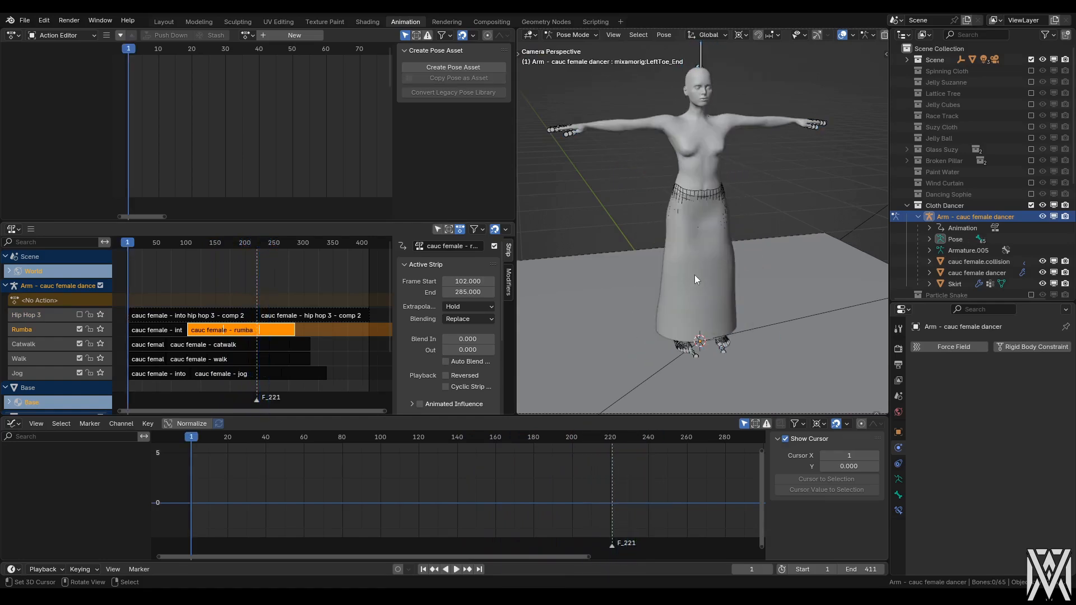
pyautogui.press('a')
pyautogui.hotkey('ctrl', 'Tab')
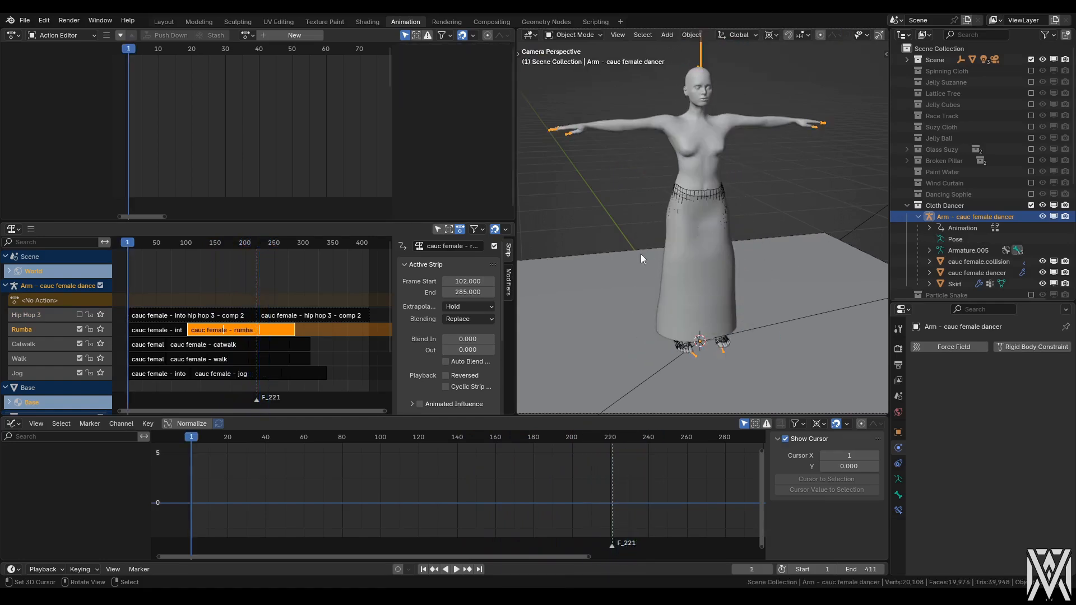
pyautogui.click(672, 260)
pyautogui.scroll(-5, 930, 511)
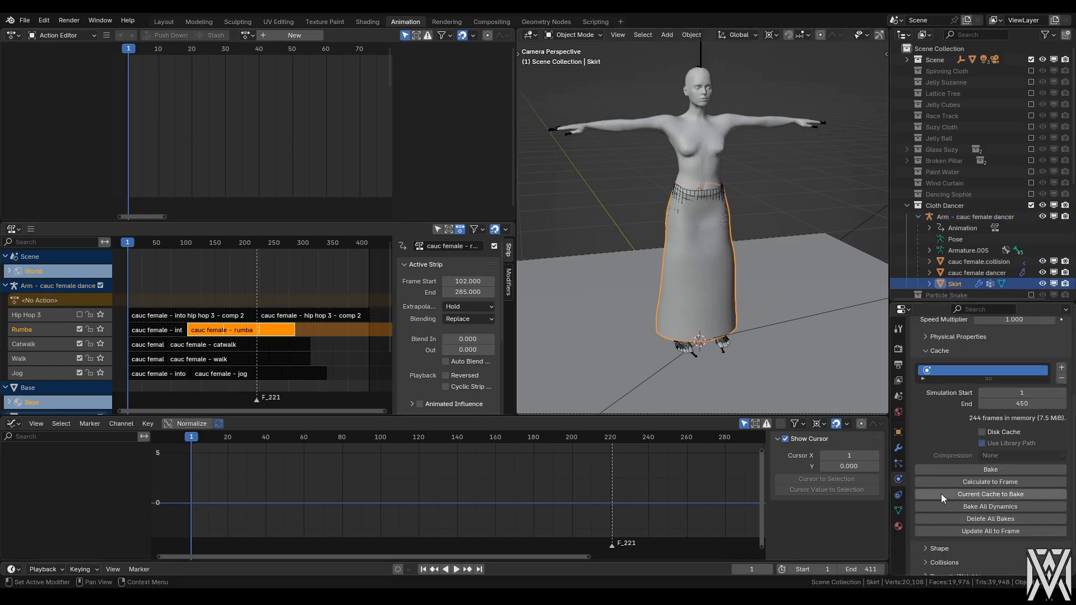
pyautogui.click(962, 493)
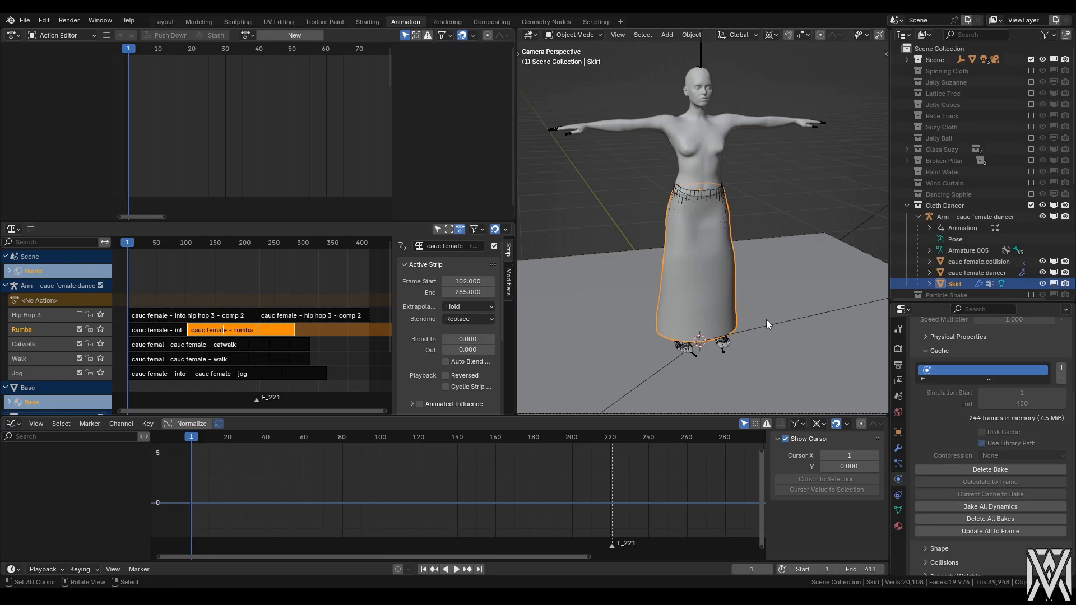
# - Deselect everything and delete the F_221 timeline marker
pyautogui.click(658, 250)
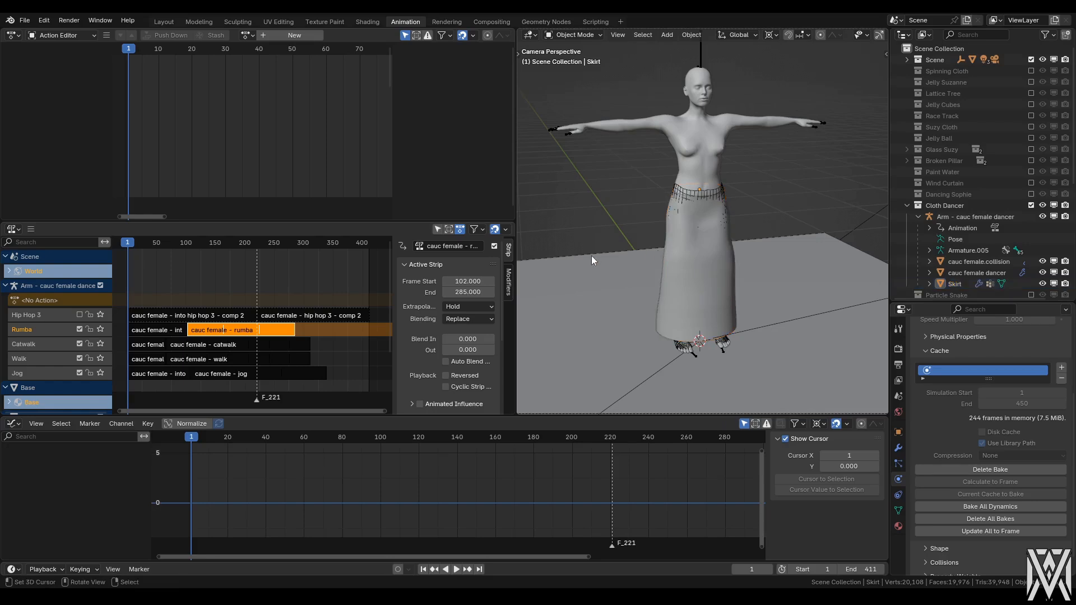
pyautogui.click(252, 311)
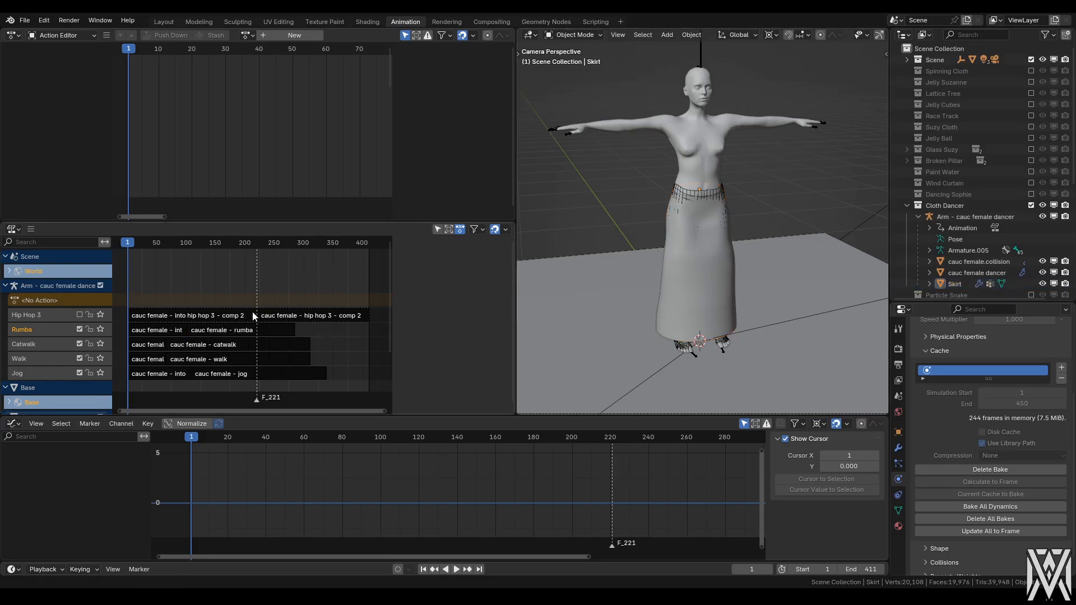
pyautogui.press('x')
pyautogui.click(253, 400)
# - Enter tweak mode on the "cauc female - rumba" strip and select the dancer's armature to show its keyframes
pyautogui.click(224, 335)
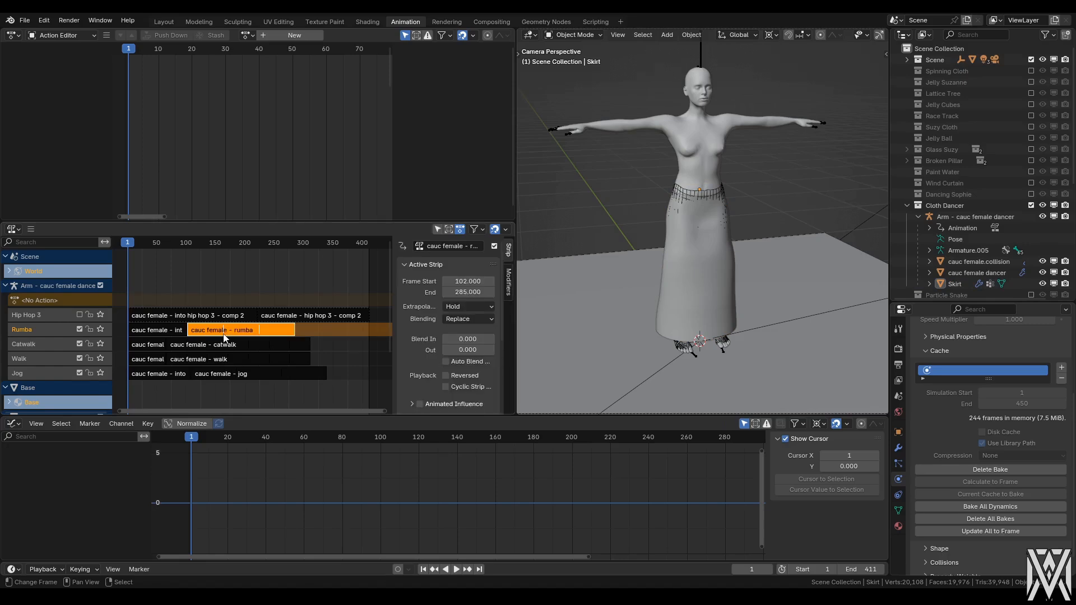
pyautogui.press('Tab')
pyautogui.press('Down')
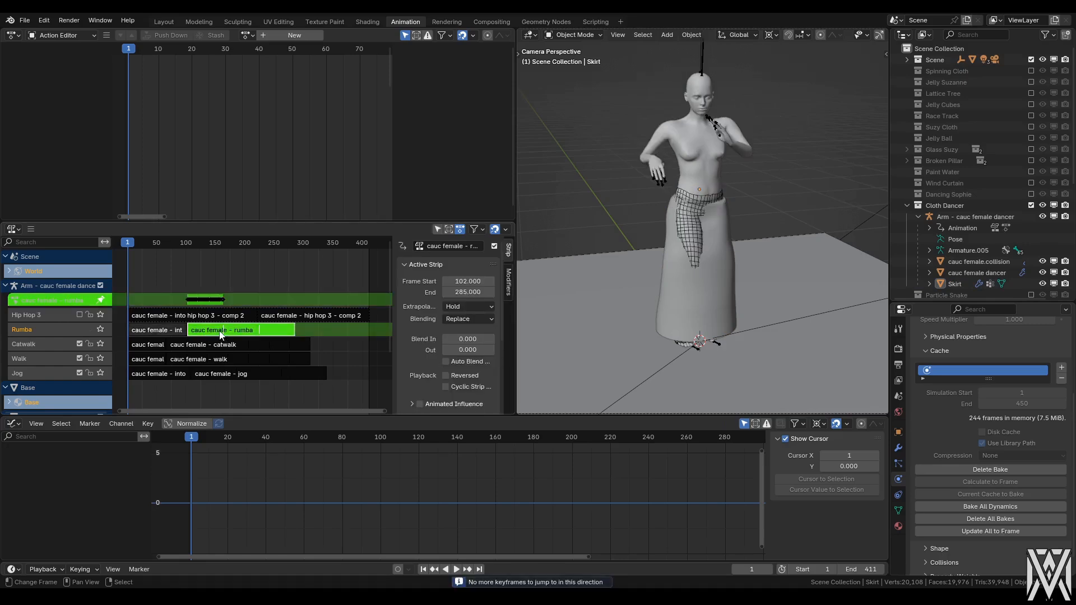
pyautogui.press('a')
pyautogui.rightClick(660, 186)
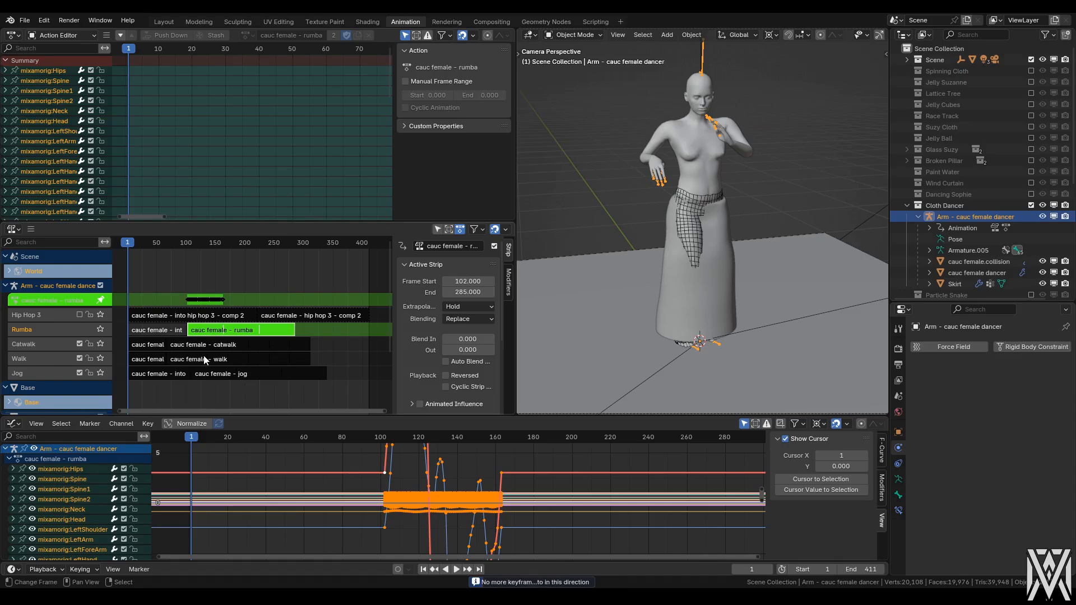
# - Add a timeline marker at frame 102, where the rumba keyframes start, and move to frame 162, just before their last keyframe
pyautogui.press('Up')
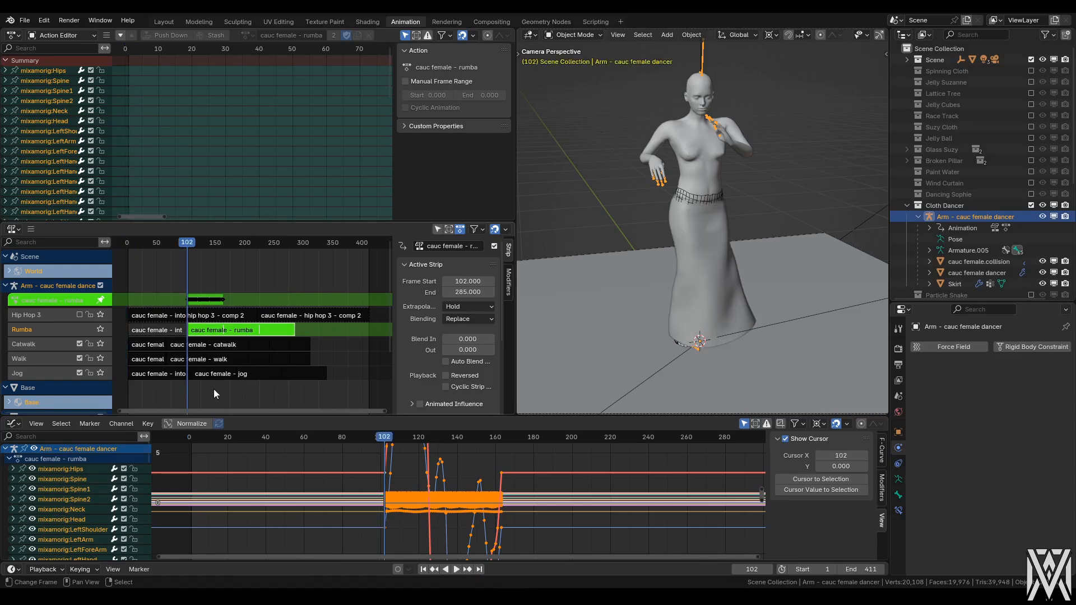
pyautogui.press('m')
pyautogui.press('space')
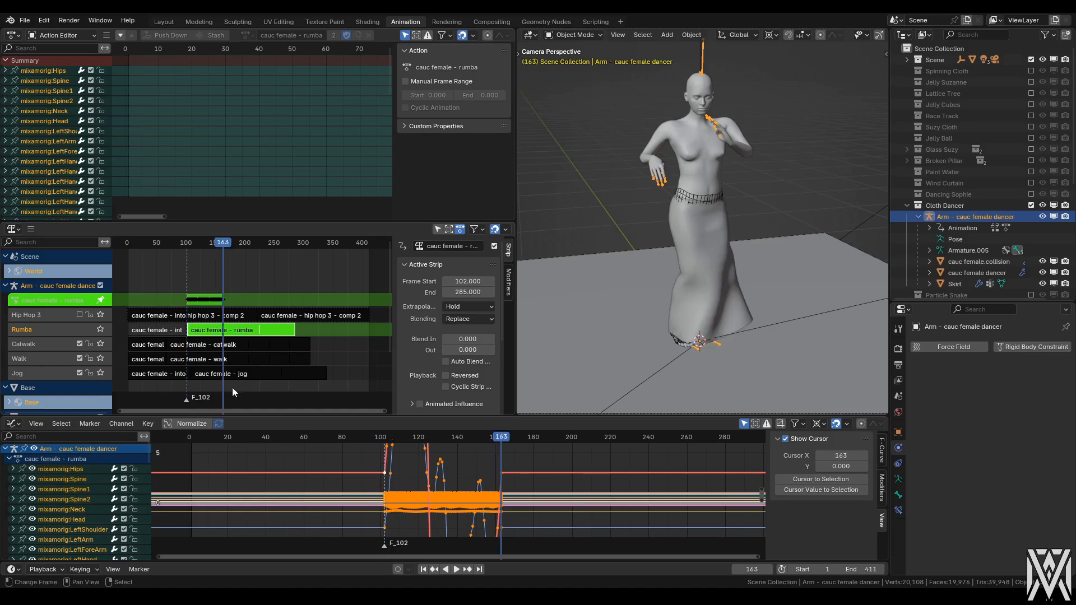
pyautogui.press('Left')
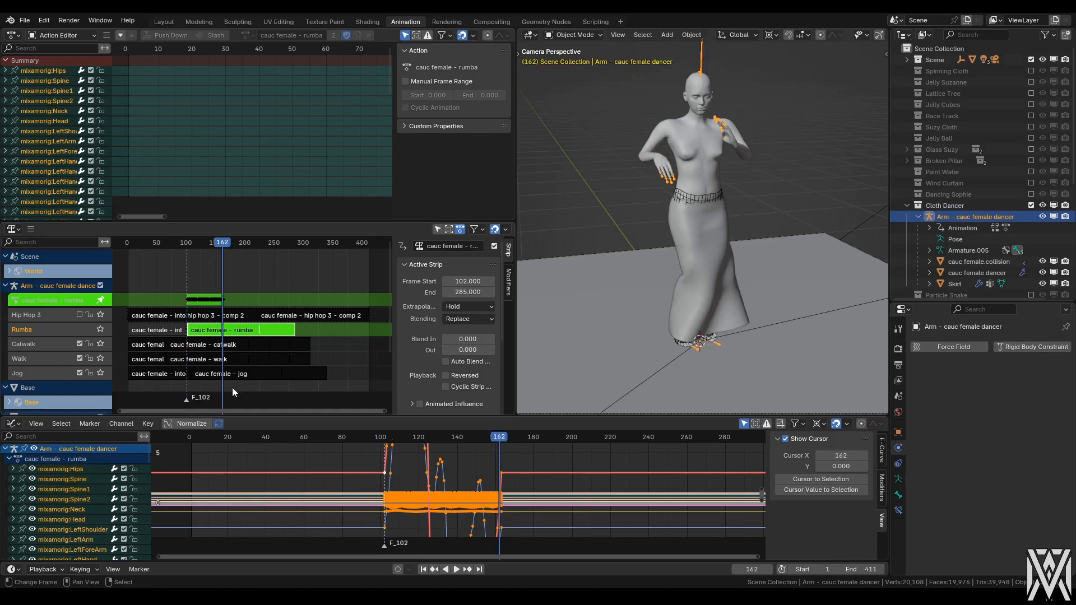
# - Add a timeline marker at frame 162 and exit tweak mode on the rumba strip
pyautogui.press('m')
pyautogui.press('Tab')
pyautogui.click(239, 387)
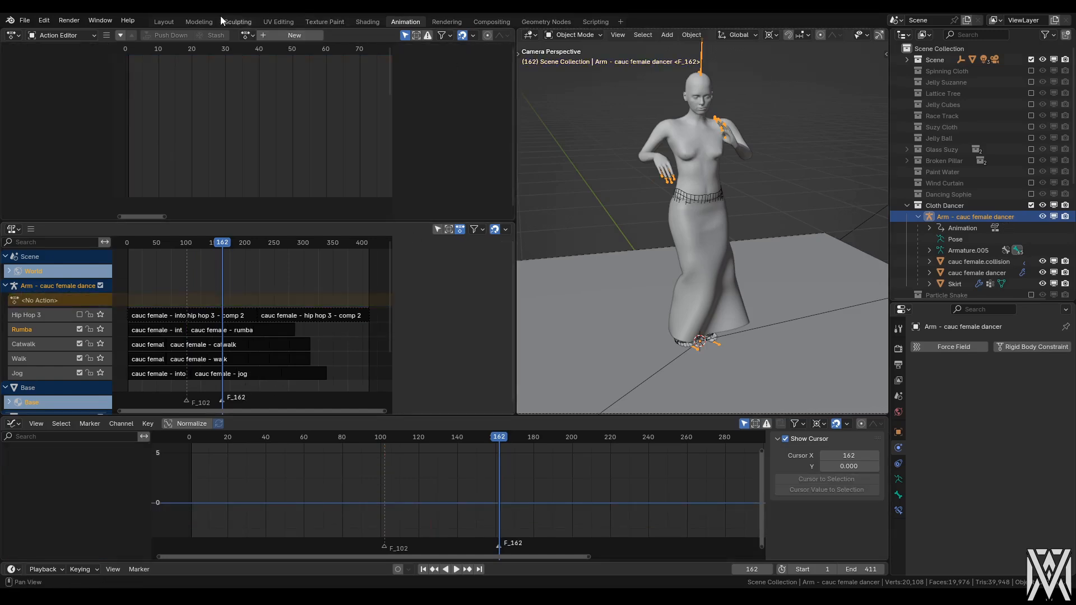
# - Return to the Layout workspace at frame 1 and check the UV map names of the skirt and body meshes
pyautogui.click(165, 22)
pyautogui.hotkey('shift', 'Left')
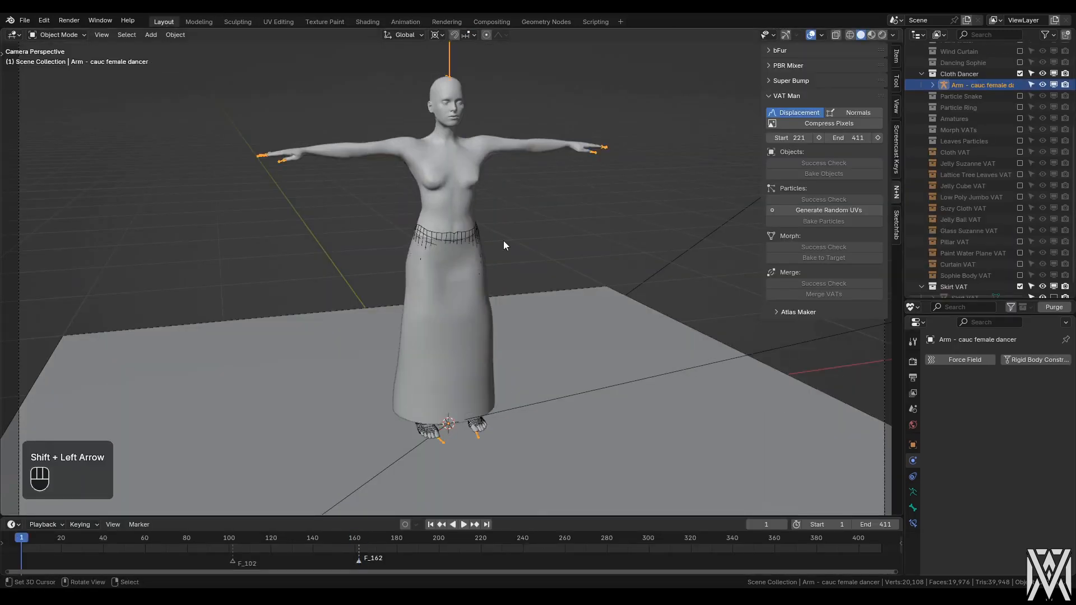
pyautogui.click(491, 309)
pyautogui.click(913, 524)
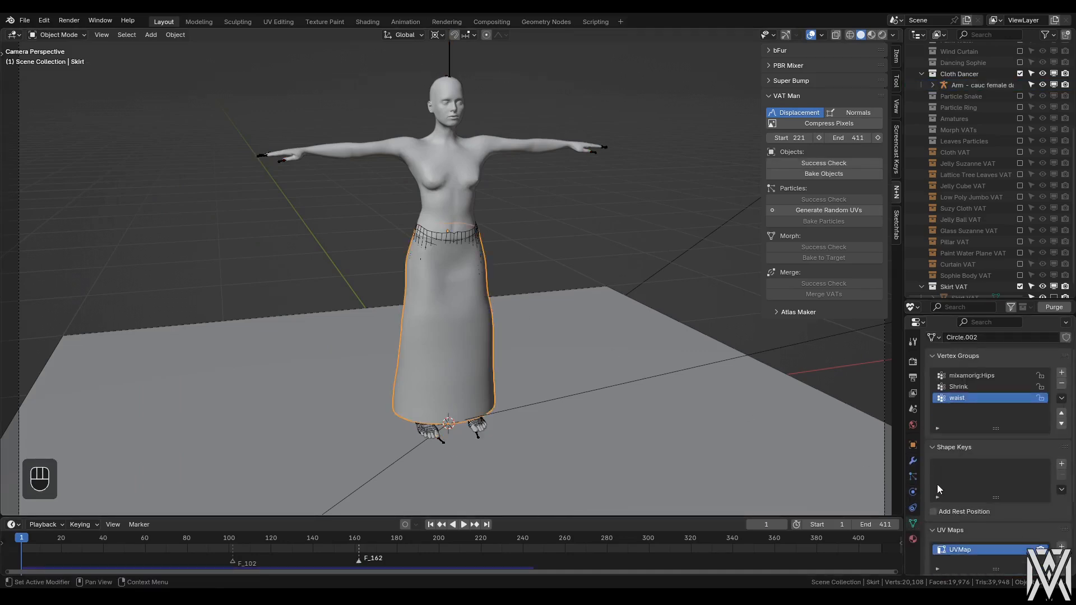
pyautogui.click(479, 180)
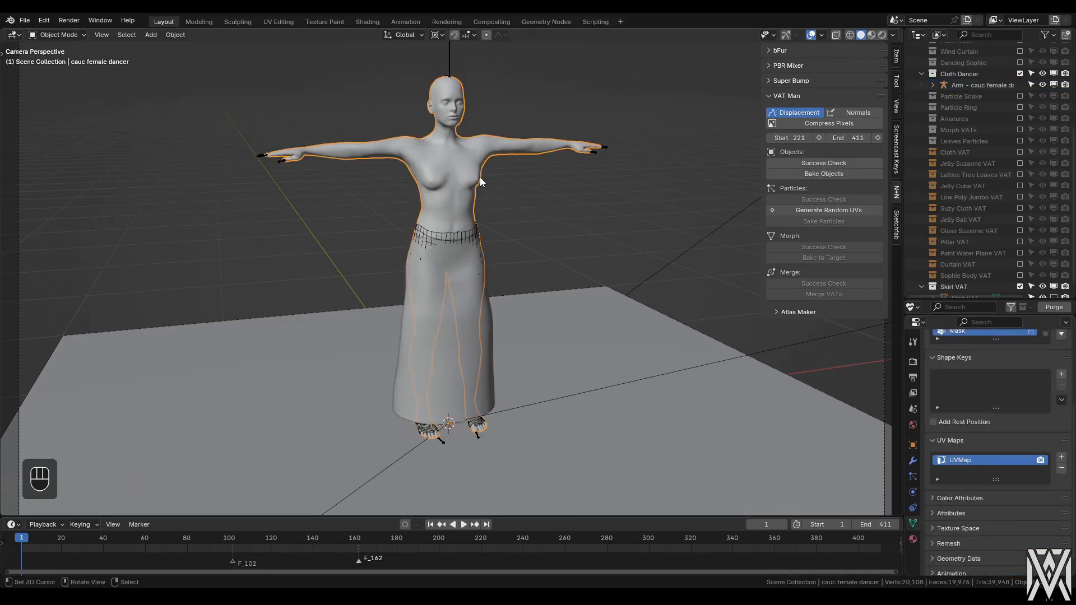
pyautogui.click(485, 296)
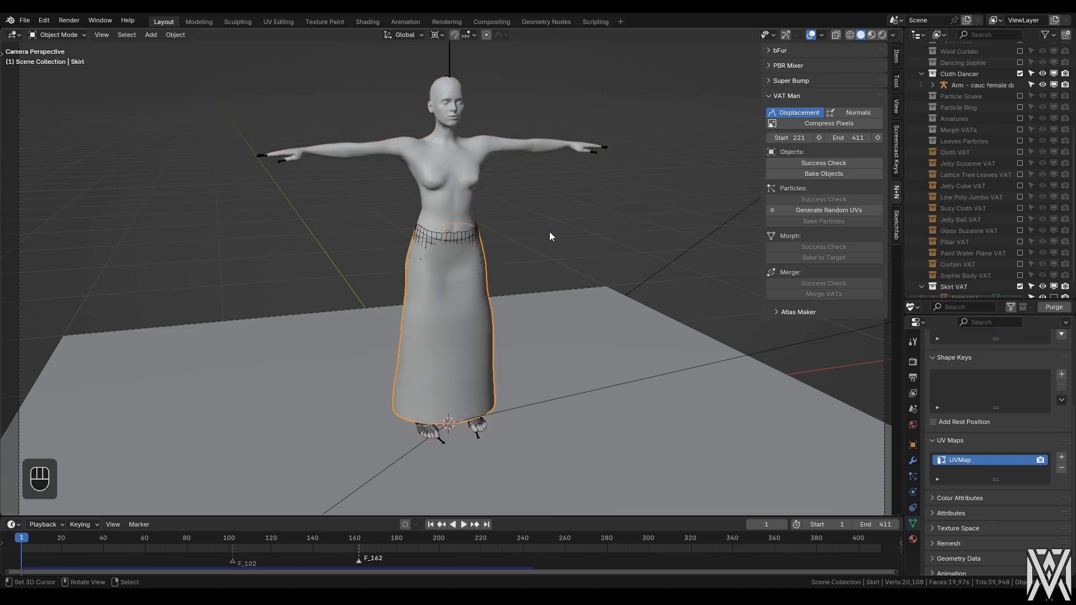
# - Rename the UV map of the dancer's body mesh to "Body UVs"
pyautogui.click(470, 156)
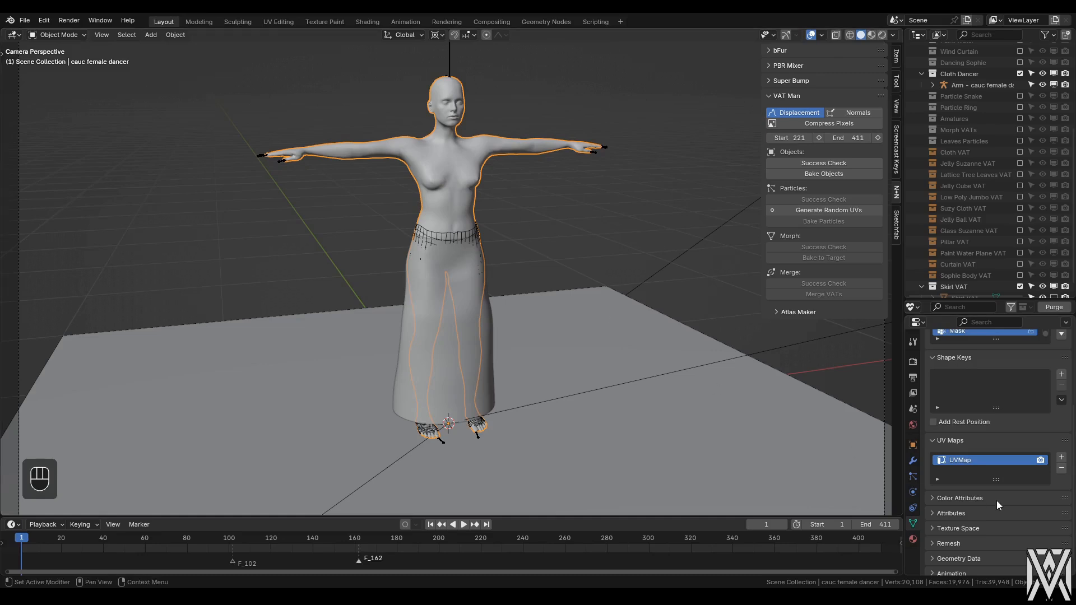
pyautogui.doubleClick(973, 460)
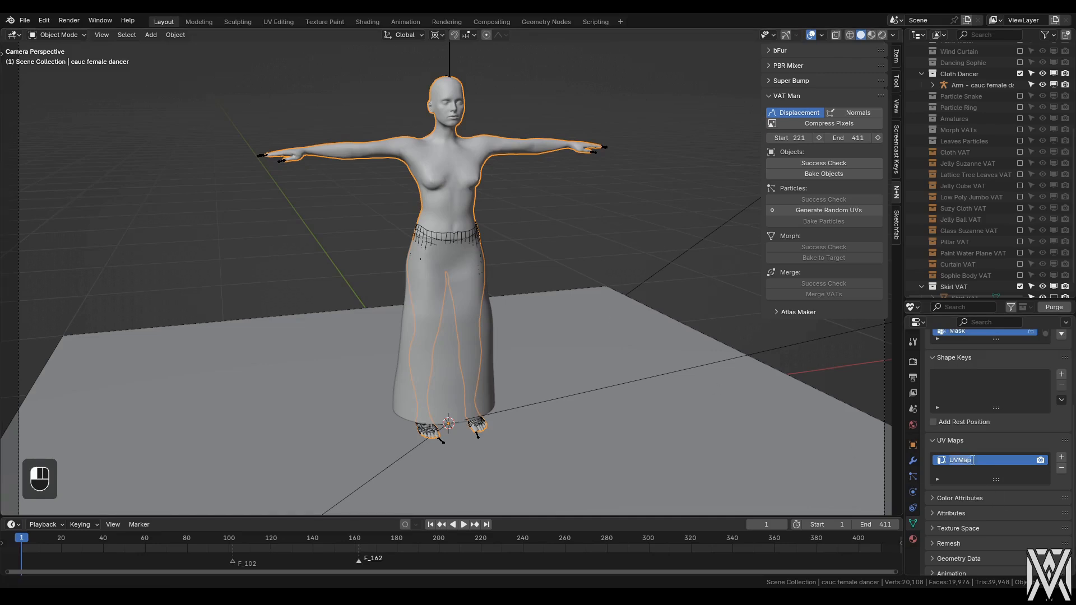
pyautogui.write('B')
pyautogui.write('ody UVs')
pyautogui.press('Return')
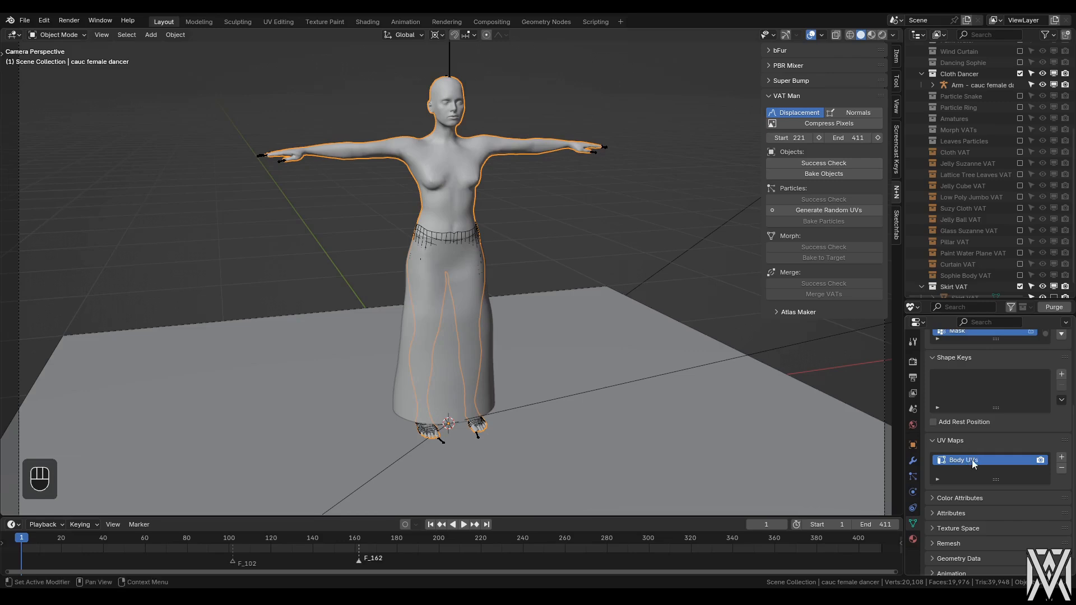
# - Select the skirt and the body, and set the VAT bake range to frames 102–162 from the timeline markers
pyautogui.hotkey('alt', 'a')
pyautogui.keyDown('shift'); pyautogui.click(482, 295); pyautogui.keyUp('shift')
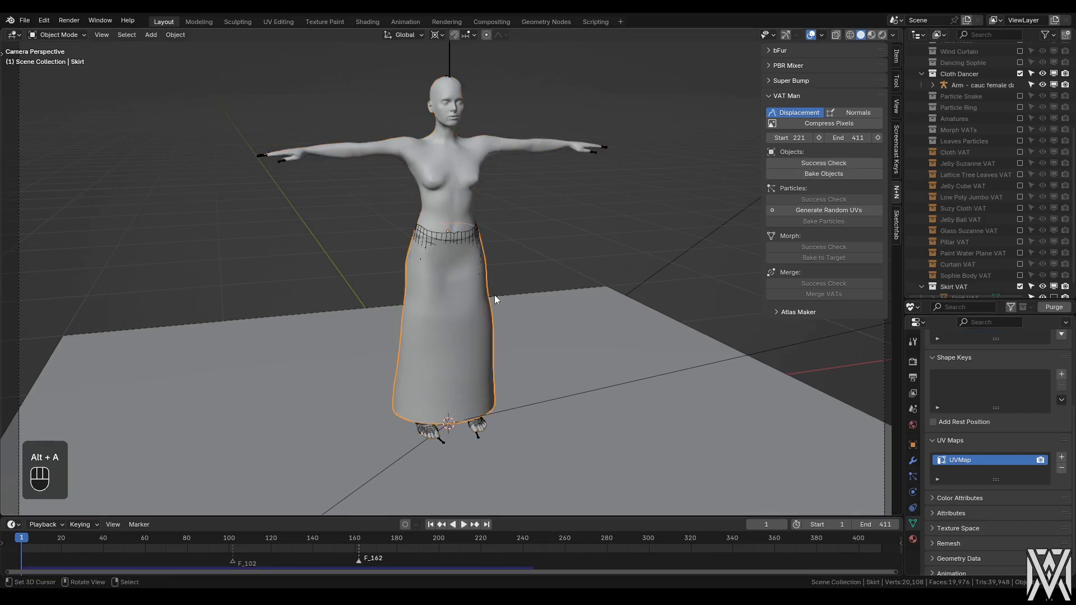
pyautogui.keyDown('shift'); pyautogui.click(476, 185); pyautogui.keyUp('shift')
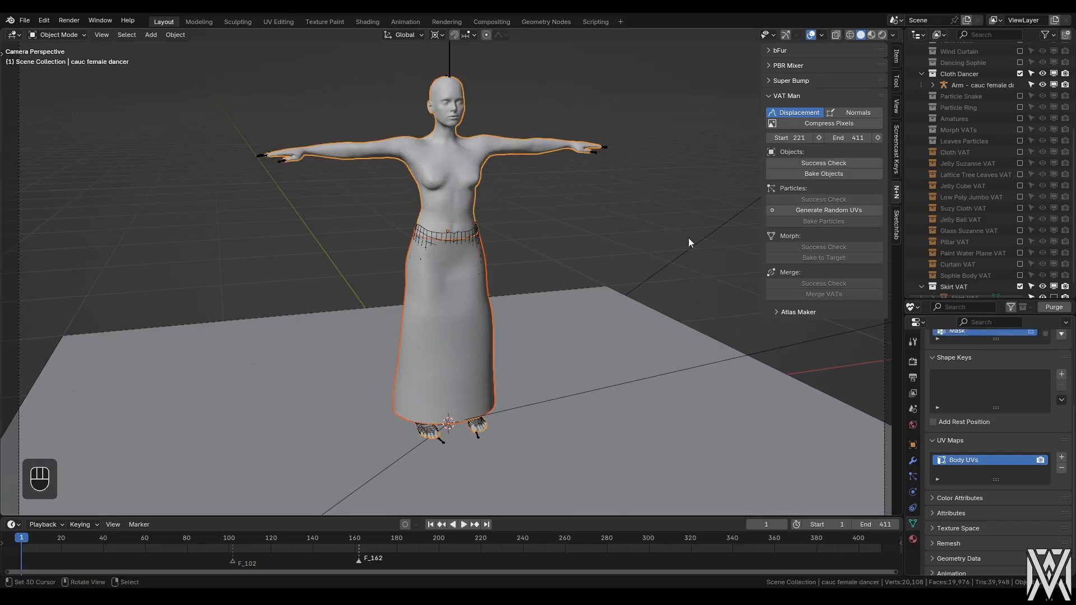
pyautogui.press('q')
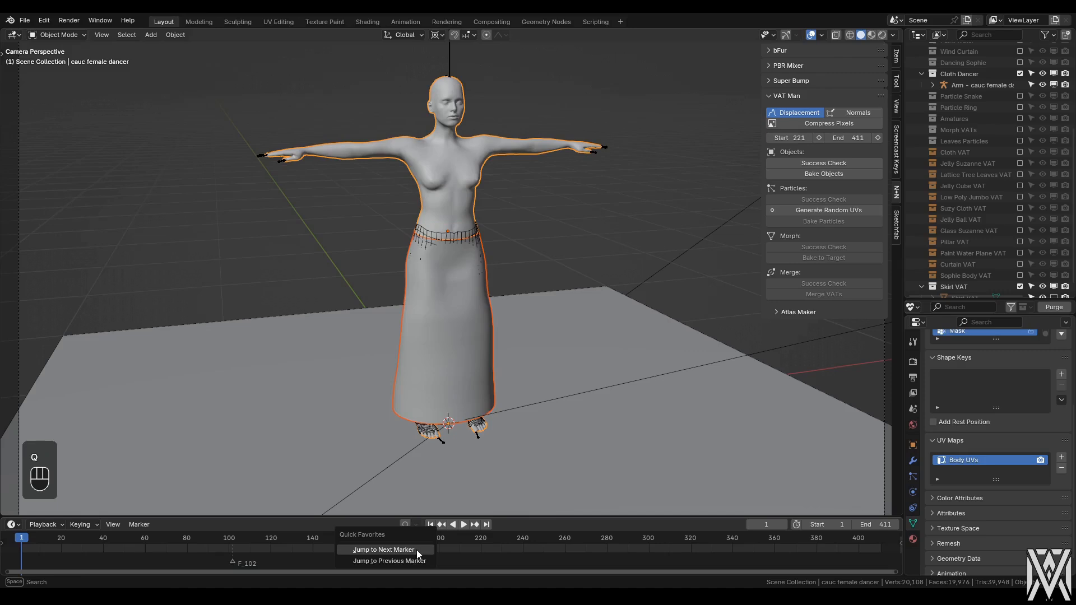
pyautogui.click(416, 550)
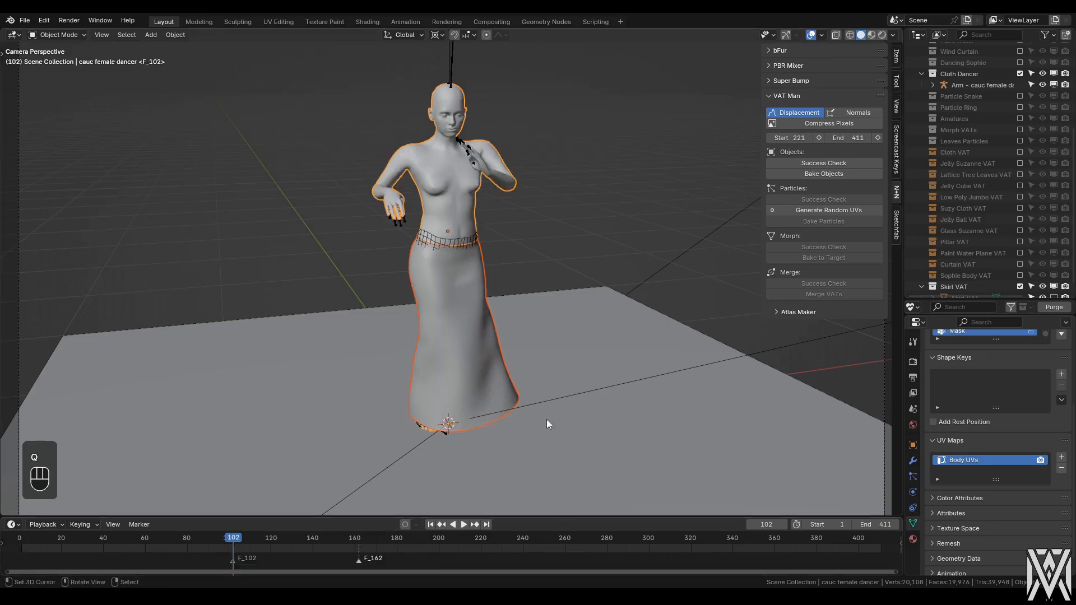
pyautogui.click(819, 137)
pyautogui.press('q')
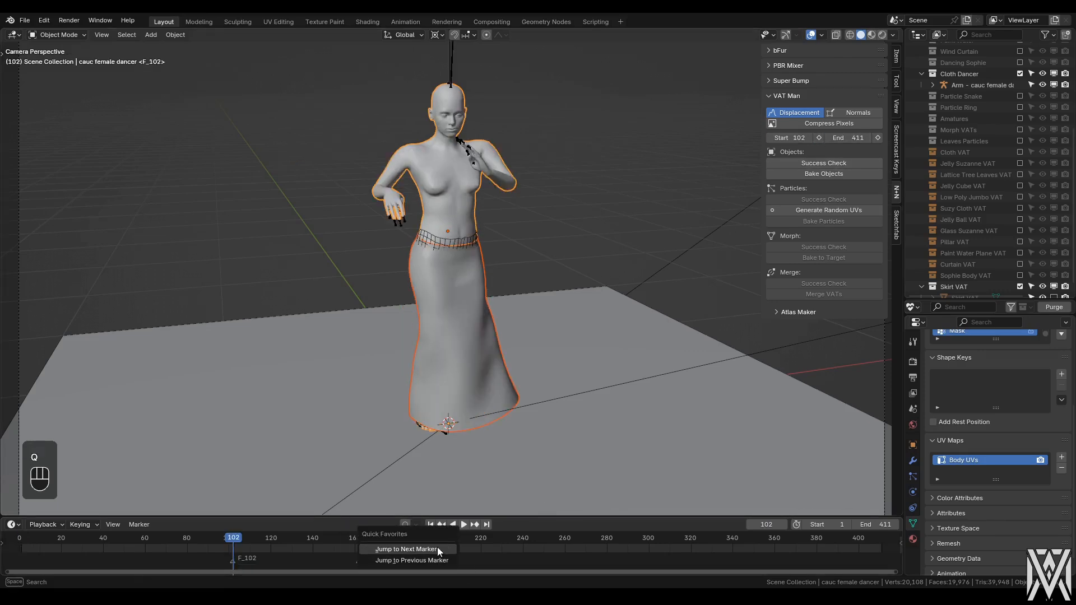
pyautogui.click(438, 549)
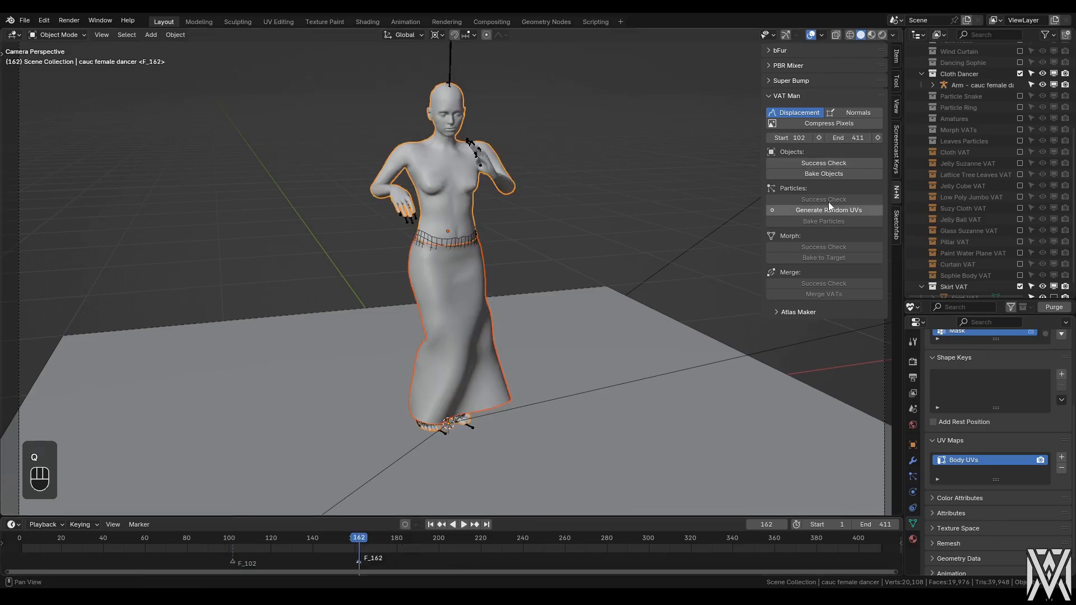
pyautogui.click(878, 138)
# - Sort the Skirt ahead of the dancer's body and bake both objects from frame 162
pyautogui.click(817, 175)
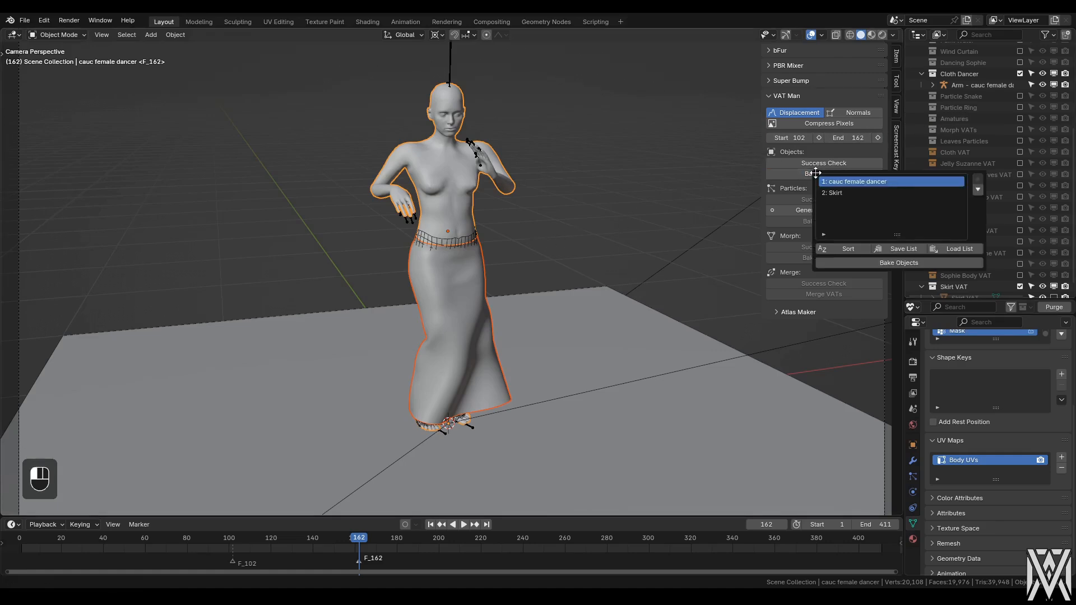
pyautogui.click(847, 250)
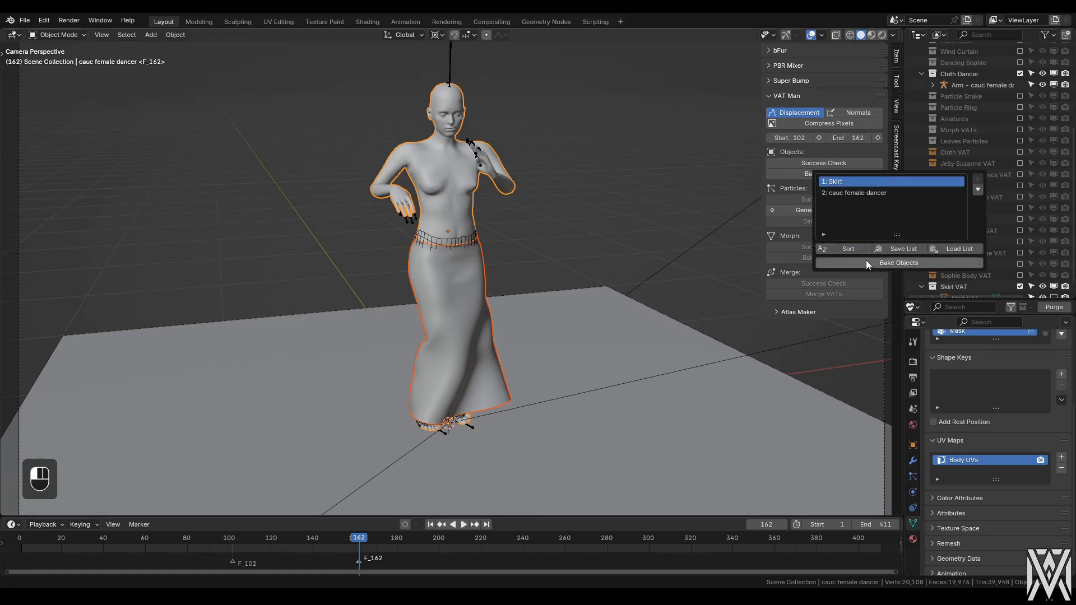
pyautogui.click(866, 263)
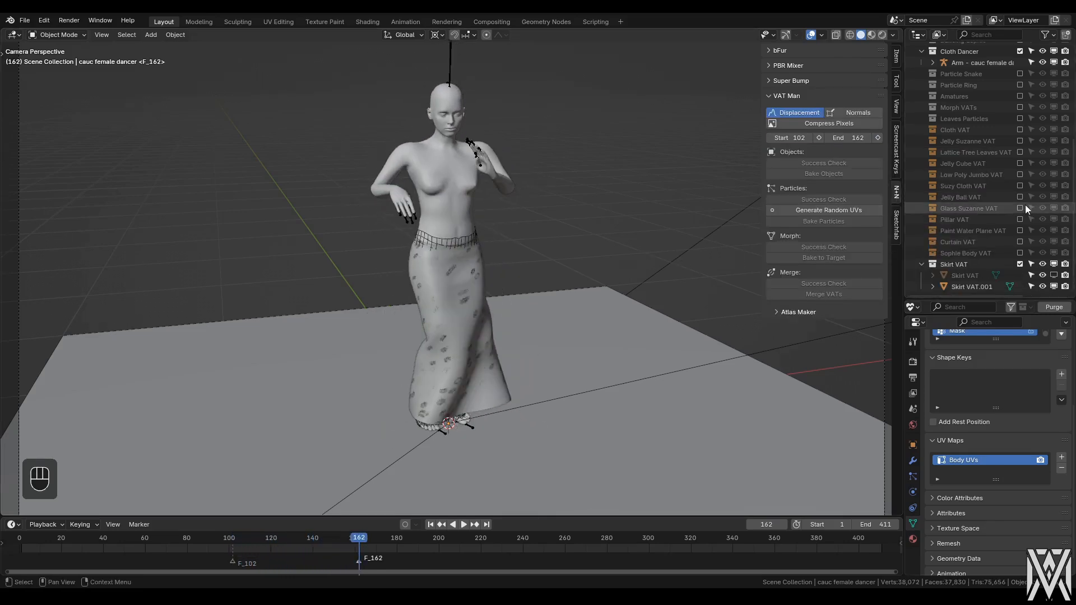
# - Exclude the Cloth Dancer collection, return to frame 1 and delete the newly baked Skirt VAT.001 object
pyautogui.scroll(2, 1024, 204)
pyautogui.click(1021, 96)
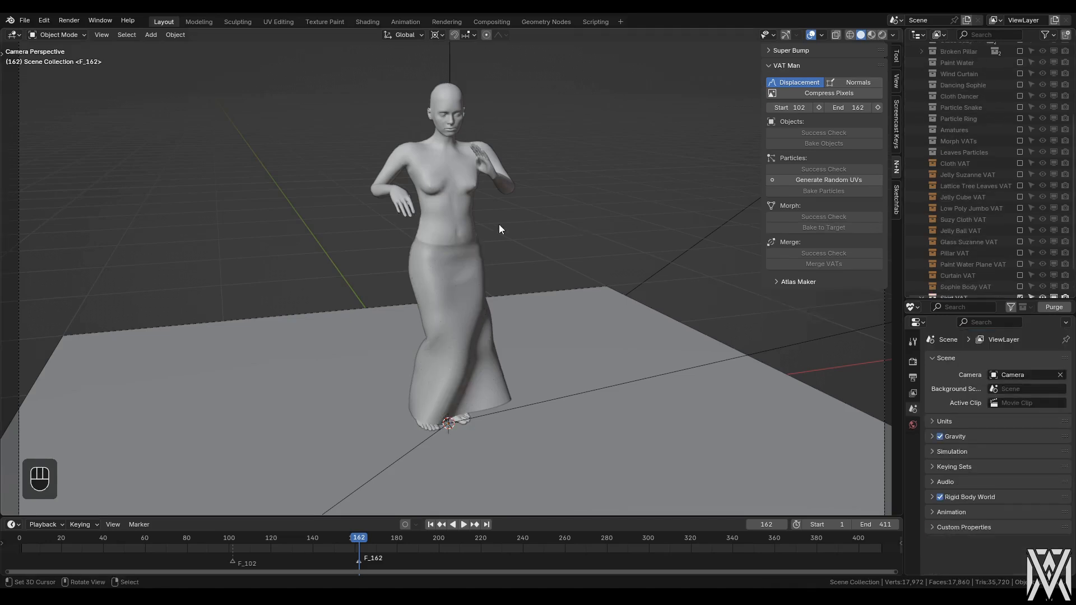
pyautogui.click(469, 220)
pyautogui.hotkey('alt', 'a')
pyautogui.hotkey('shift', 'Left')
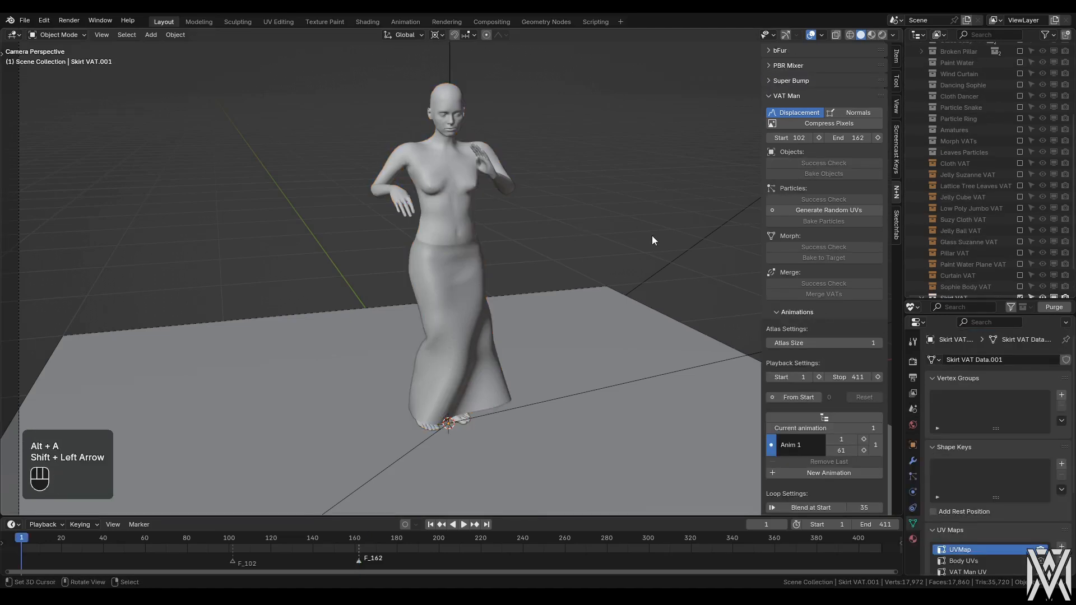
pyautogui.click(443, 238)
pyautogui.press('x')
pyautogui.click(609, 235)
pyautogui.scroll(-1, 1004, 247)
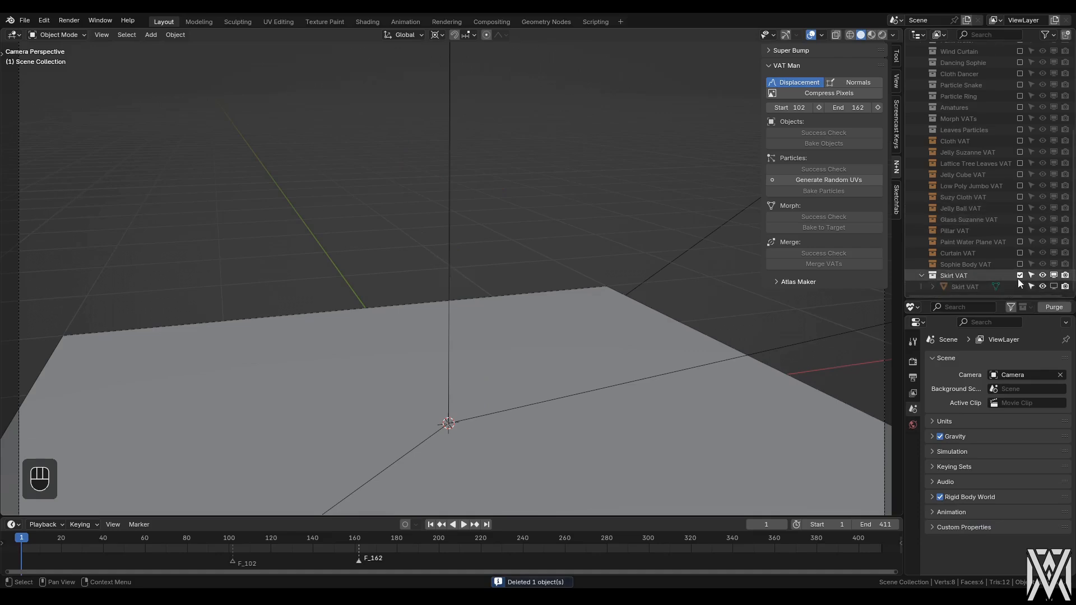
# - Re-enable the Cloth Dancer collection and rebake the skirt and body from frame 1, with the Skirt sorted first
pyautogui.click(1020, 75)
pyautogui.hotkey('shift', 'Left')
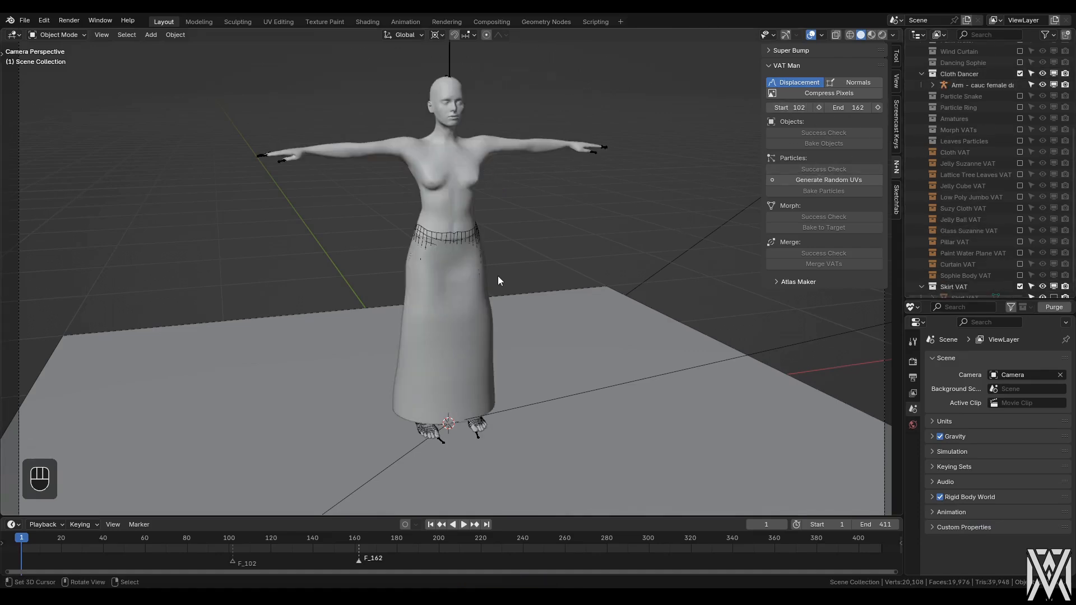
pyautogui.click(489, 231)
pyautogui.click(819, 174)
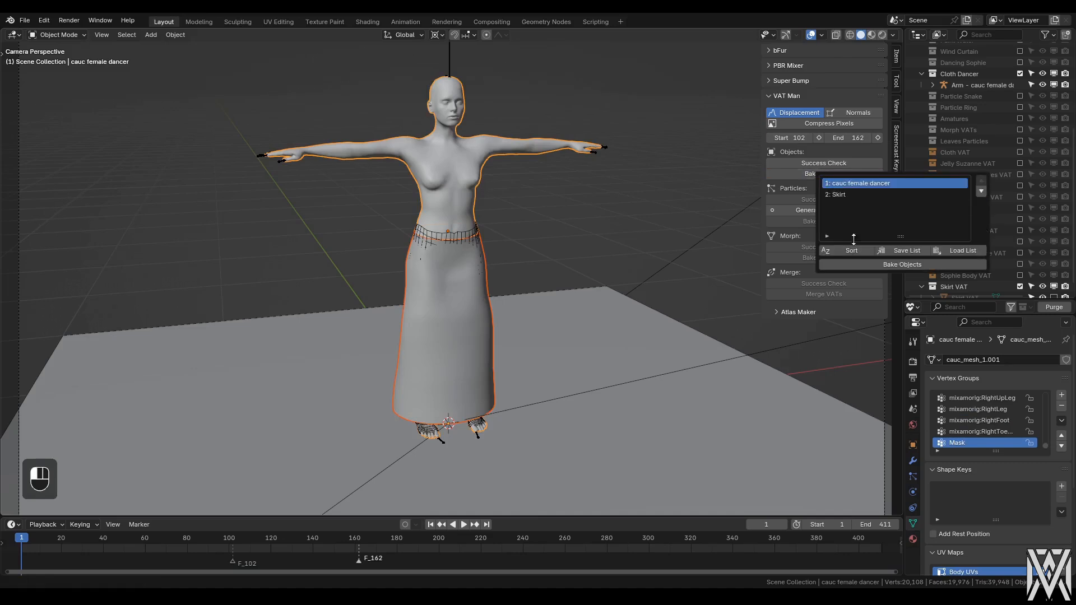
pyautogui.click(852, 251)
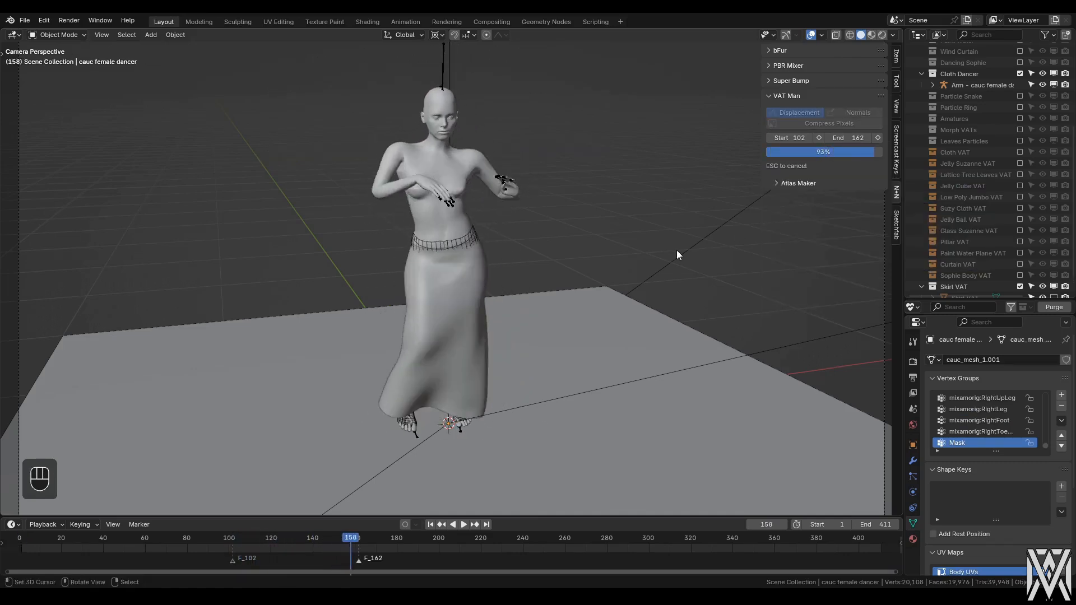
# - Exclude the Cloth Dancer collection, select the baked Skirt VAT.001 object and show its UV maps
pyautogui.click(1020, 73)
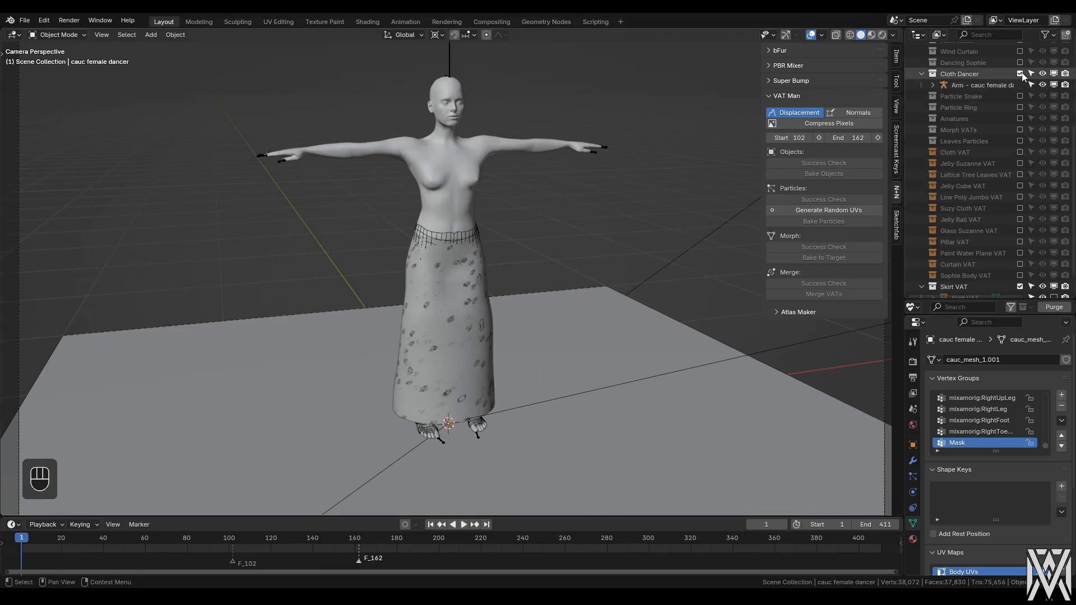
pyautogui.scroll(-1, 957, 274)
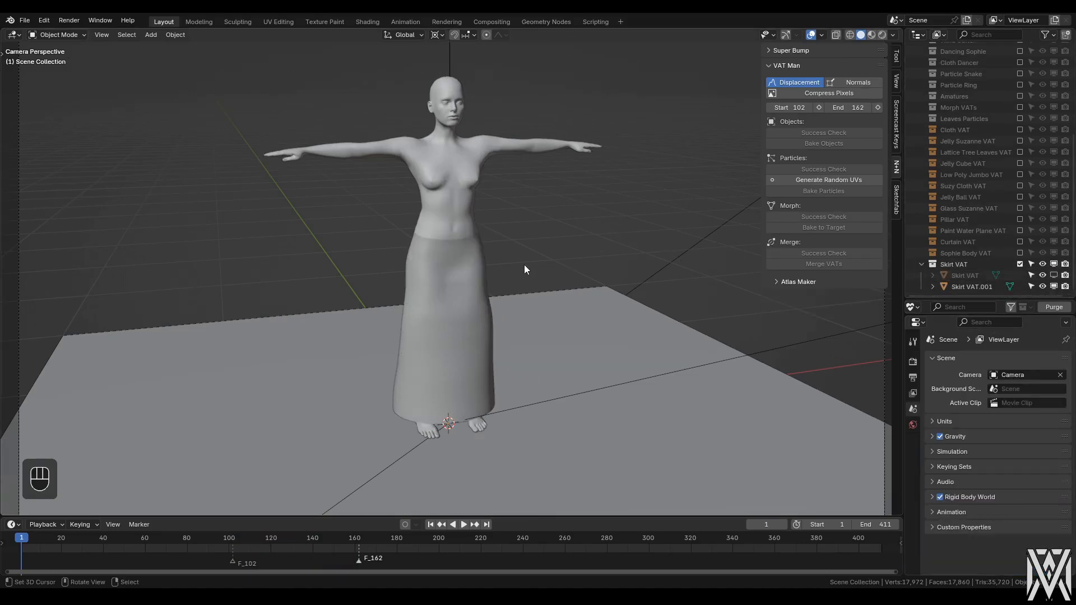
pyautogui.rightClick(478, 310)
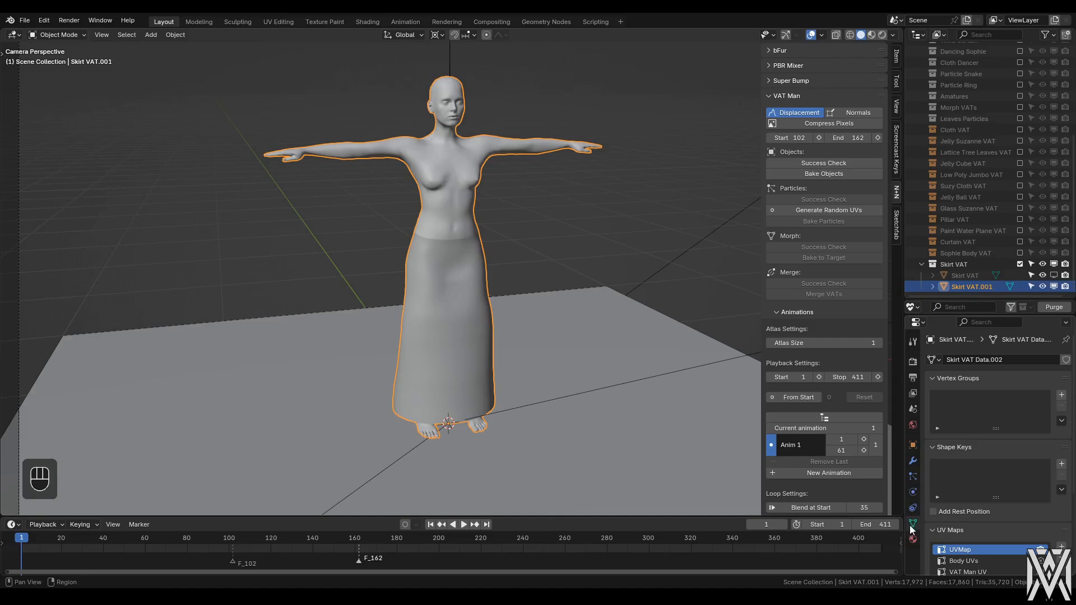
pyautogui.scroll(-5, 987, 443)
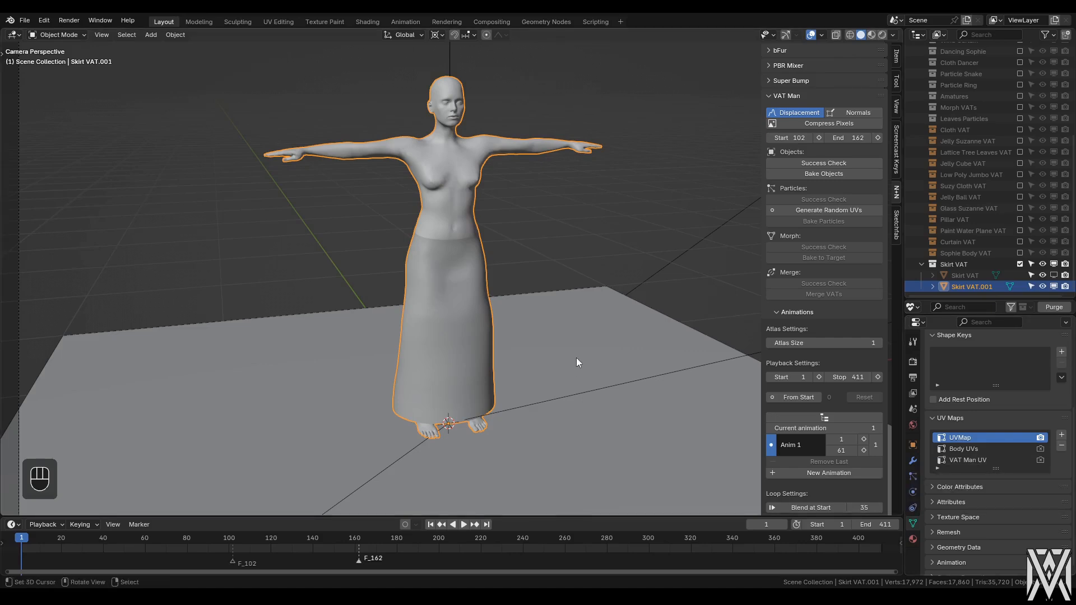
# - Preview the baked dancer in rendered shading with nothing selected, and return to solid shading
pyautogui.press('z')
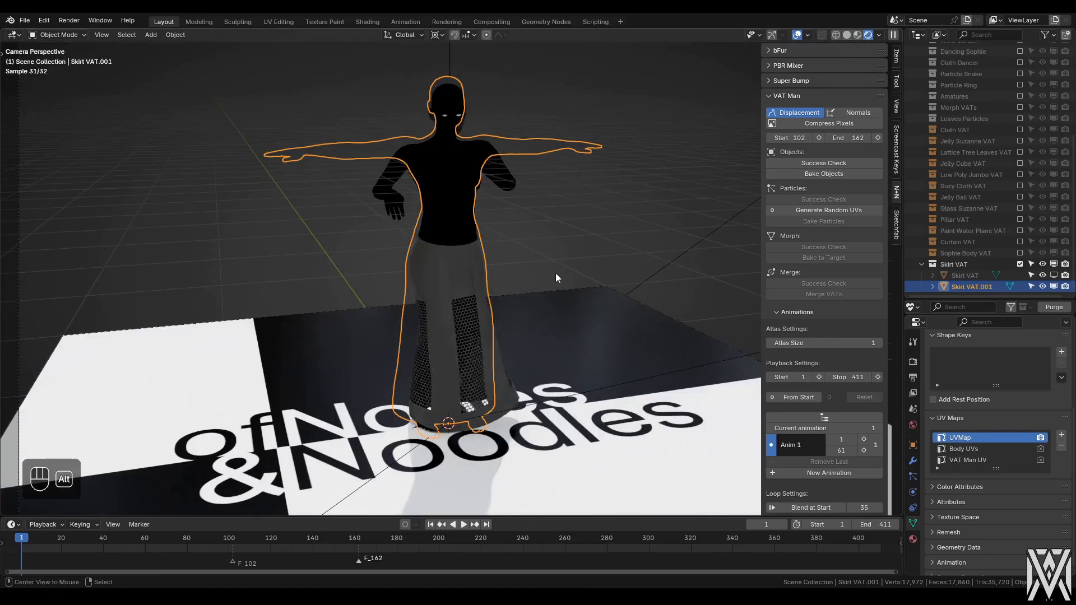
pyautogui.hotkey('alt', 'a')
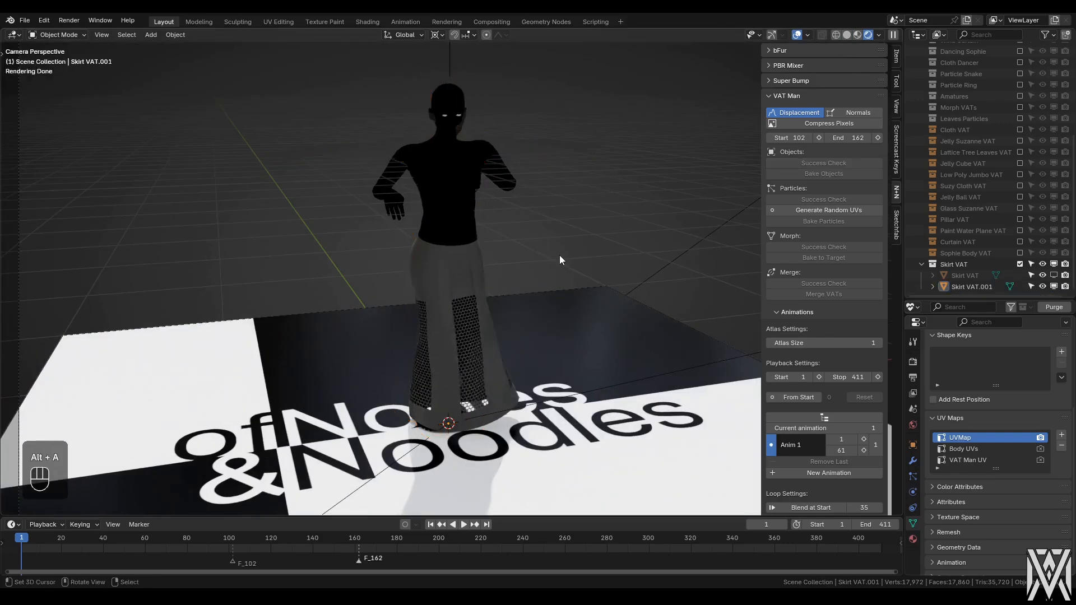
pyautogui.press('z')
# - Select Skirt VAT.001 and clear its vertex selection in Edit Mode, returning to Object Mode
pyautogui.click(472, 224)
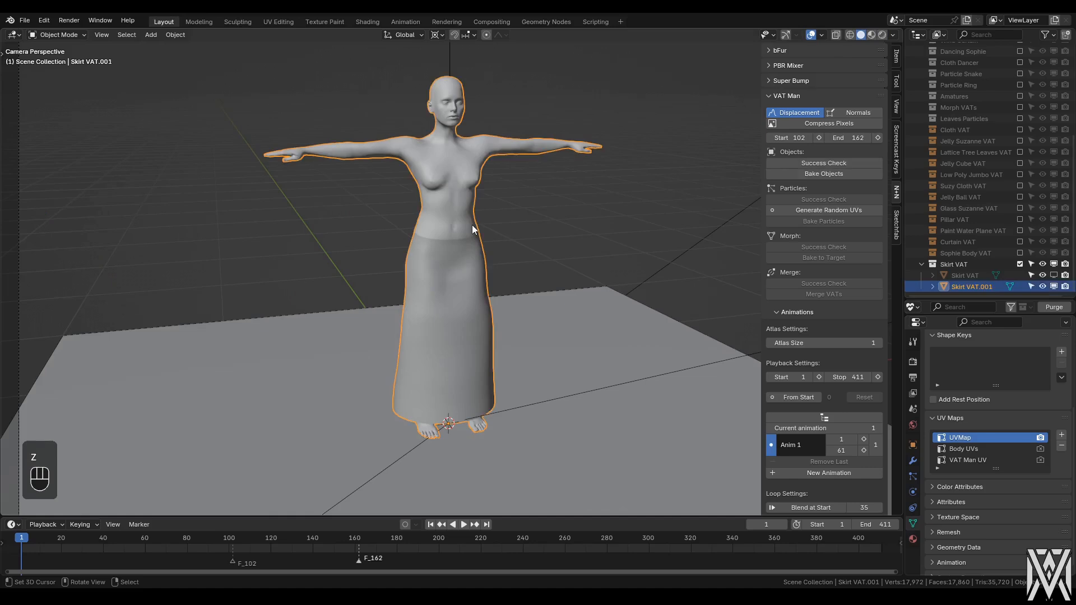
pyautogui.press('Tab')
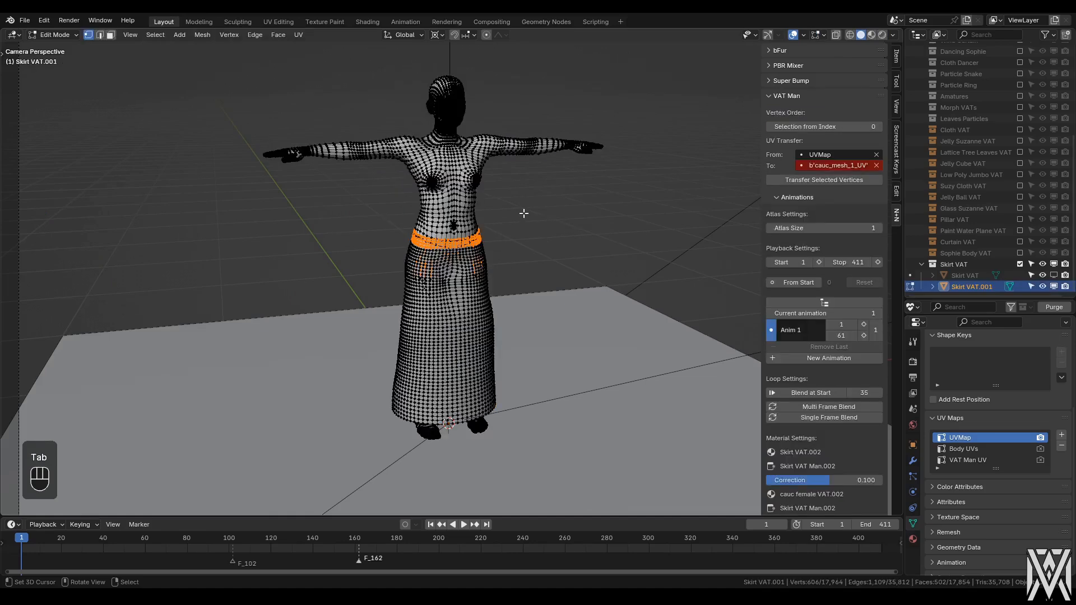
pyautogui.hotkey('alt', 'a')
pyautogui.press('Tab')
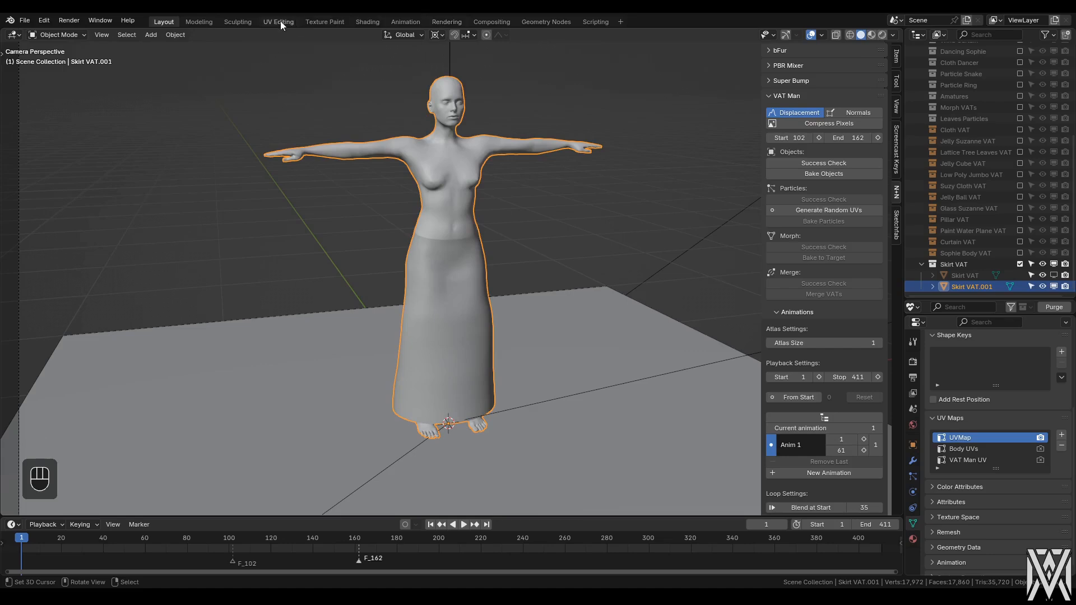
# - Switch to the UV Editing workspace and select the linked skirt geometry to show its UVMap layout
pyautogui.click(278, 21)
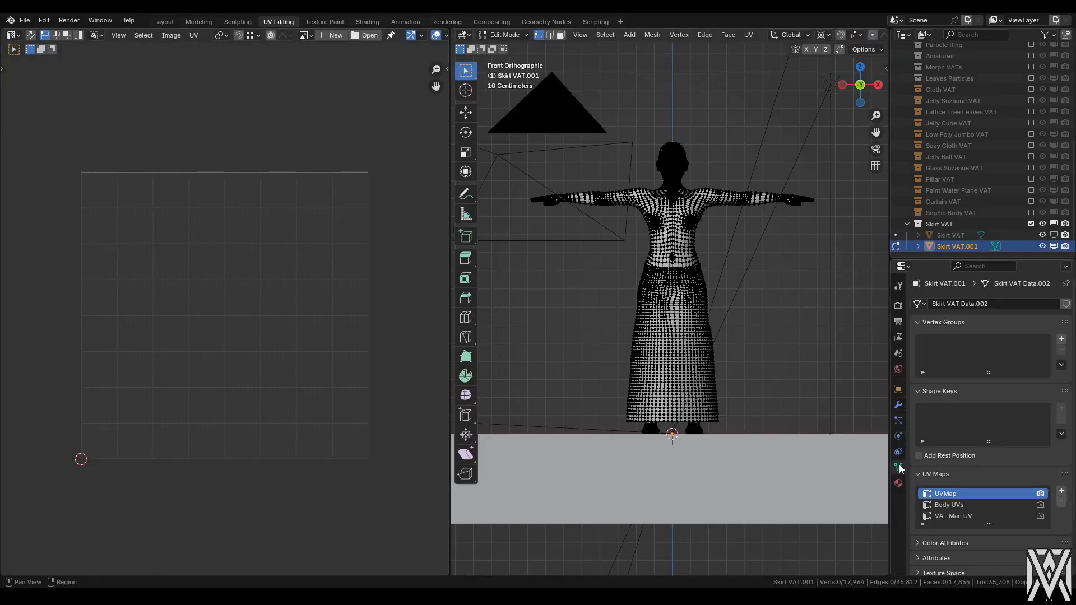
pyautogui.scroll(-2, 987, 364)
pyautogui.scroll(2, 735, 324)
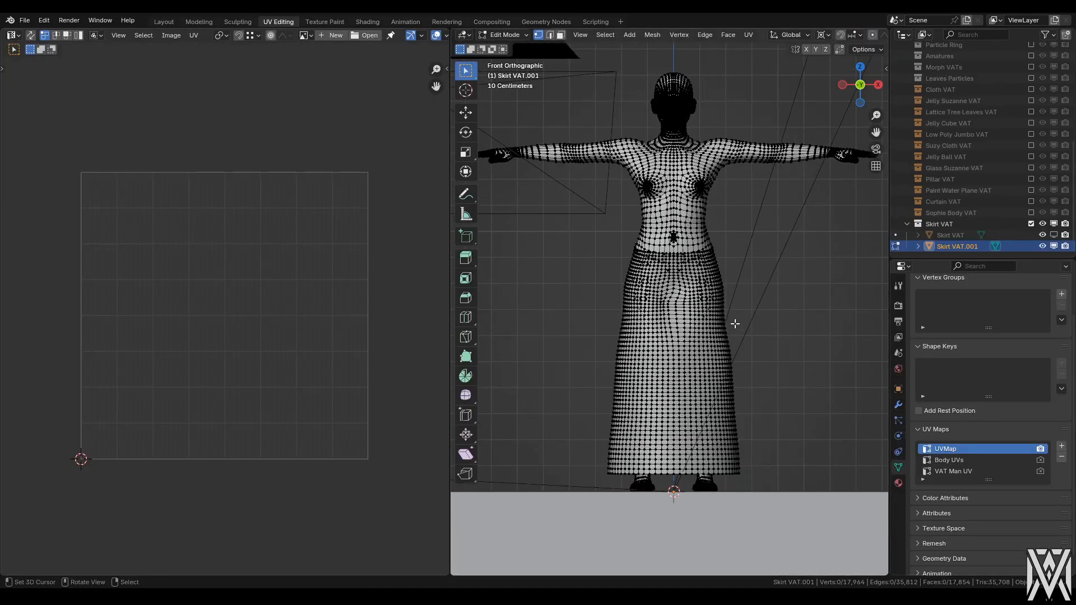
pyautogui.press('l')
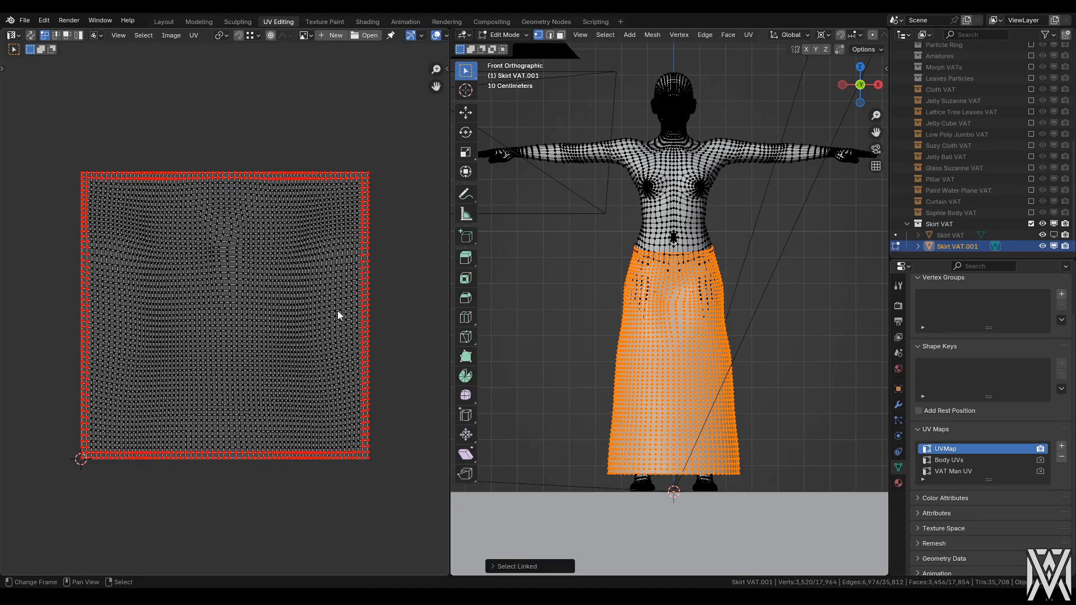
# - Select only the linked body geometry to check it in the UVMap layout, and clear the selection
pyautogui.hotkey('alt', 'a')
pyautogui.press('l')
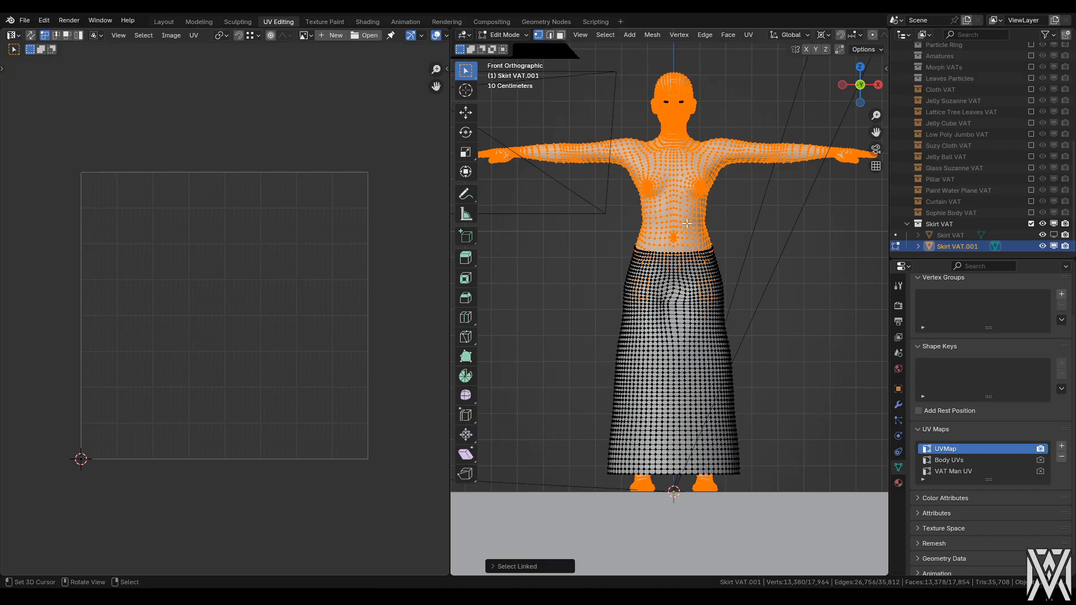
pyautogui.hotkey('ctrl', 'z')
# - Make Body UVs the active UV map and check the linked body and skirt geometry in it one after the other, clearing each selection
pyautogui.click(953, 459)
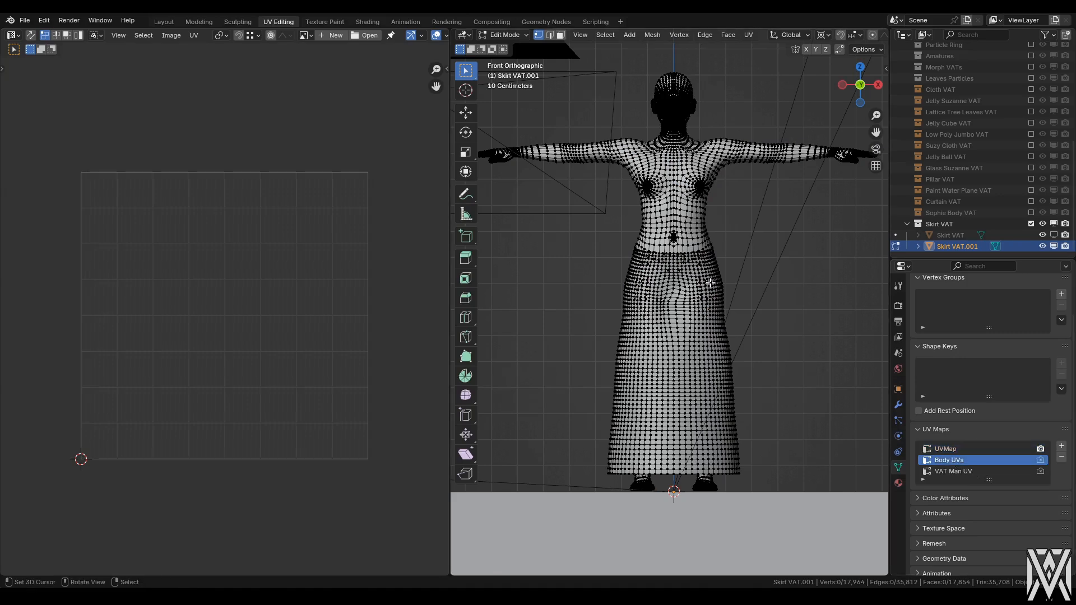
pyautogui.click(694, 232)
pyautogui.hotkey('ctrl', 'l')
pyautogui.hotkey('ctrl', 'z')
pyautogui.click(702, 337)
pyautogui.hotkey('ctrl', 'l')
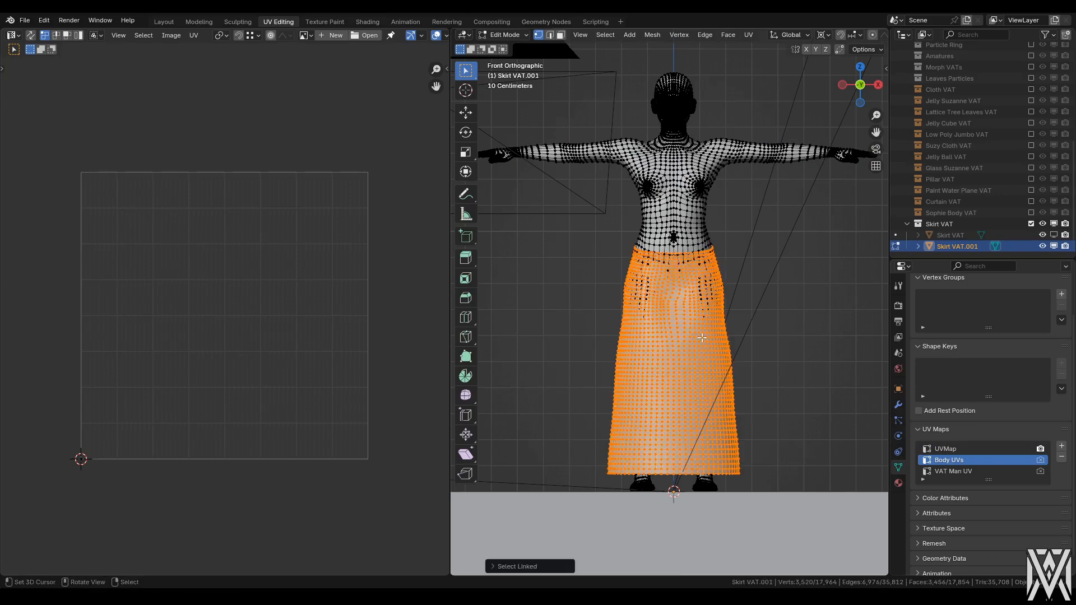
pyautogui.hotkey('ctrl', 'z')
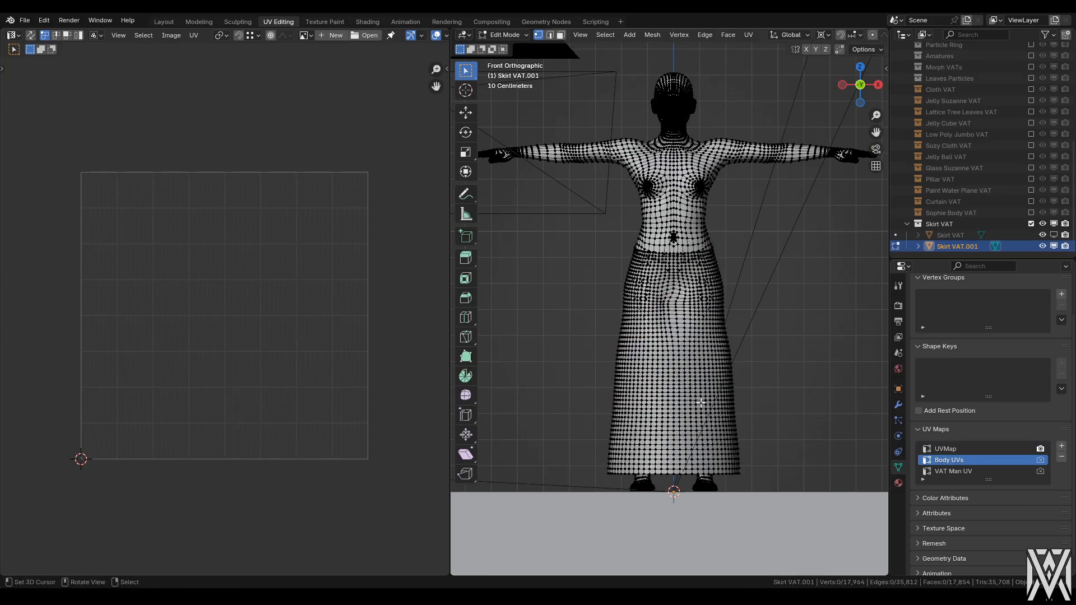
# - Clear the From and To maps in VAT Man's UV Transfer settings, and select the linked skirt geometry and deselect it
pyautogui.press('n')
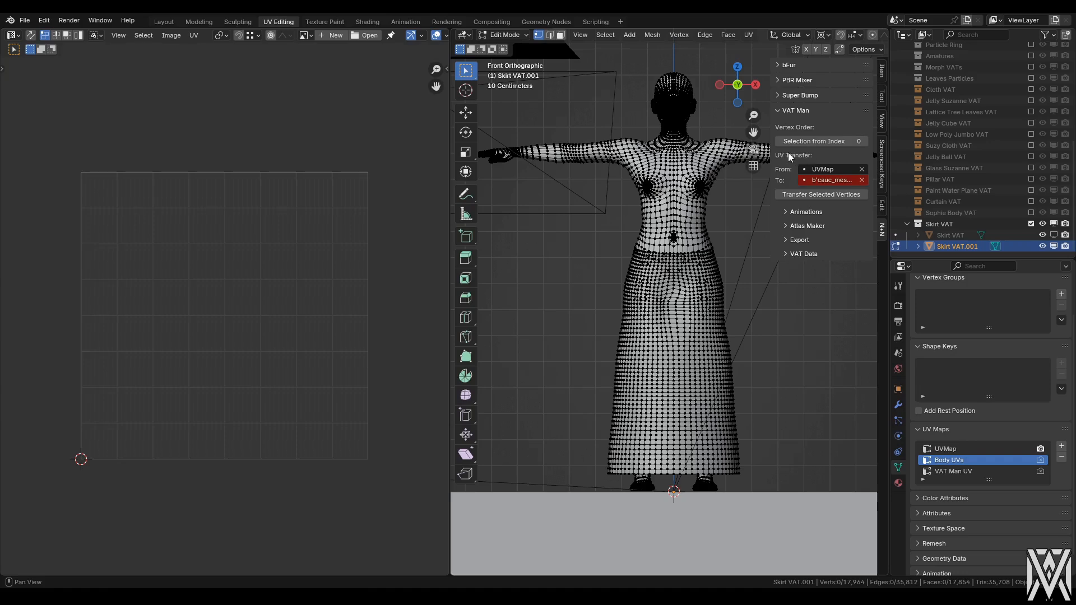
pyautogui.click(862, 179)
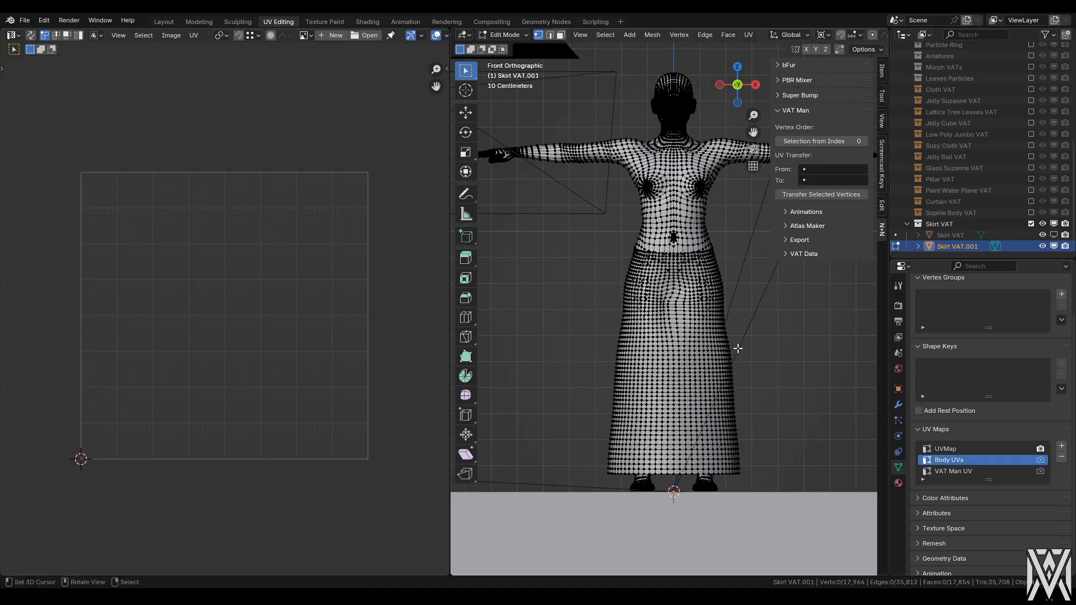
pyautogui.press('l')
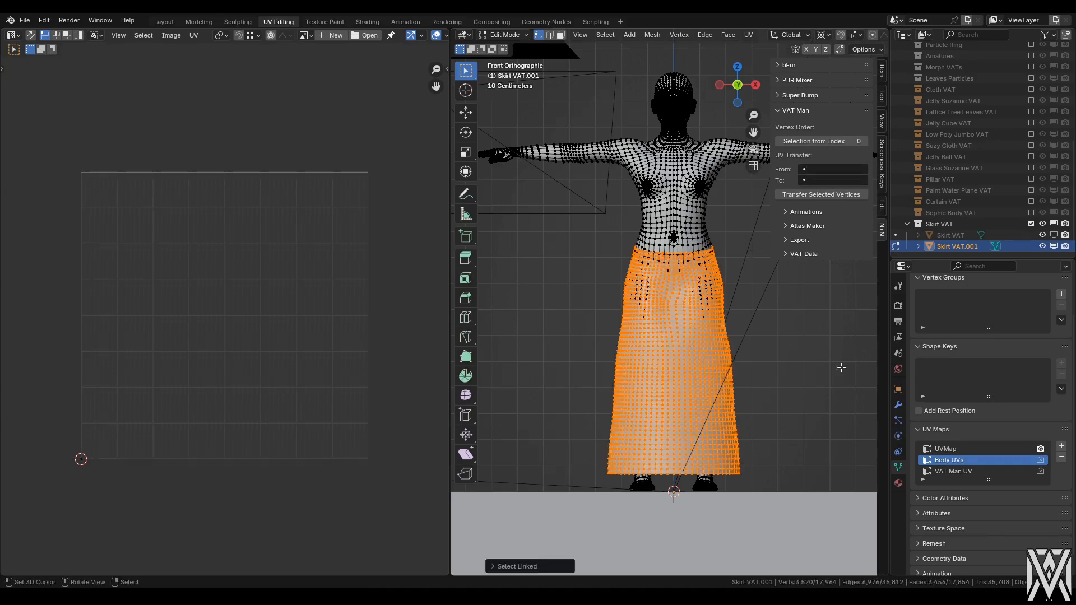
pyautogui.click(772, 390)
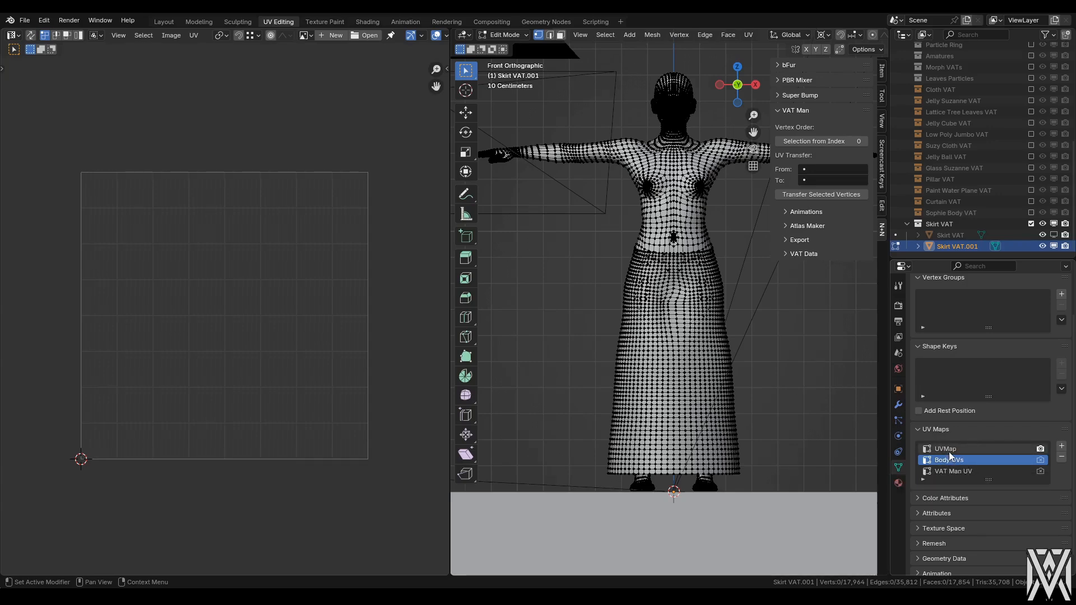
# - Select the whole mesh except the linked skirt, transfer those vertices' UVs from Body UVs to UVMap with VAT Man, and clear the selection
pyautogui.press('a')
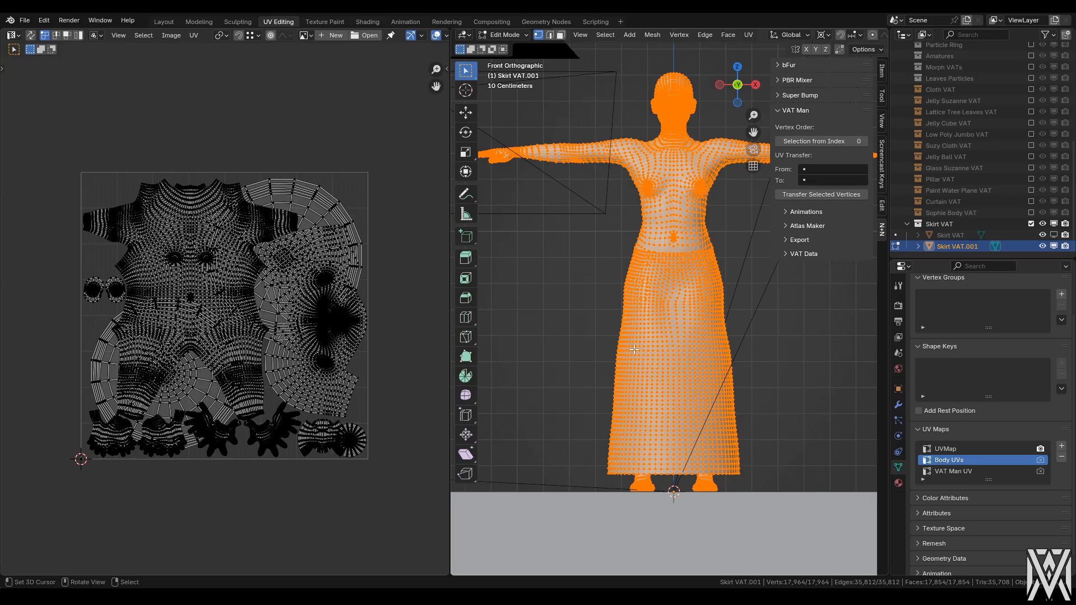
pyautogui.hotkey('shift', 'l')
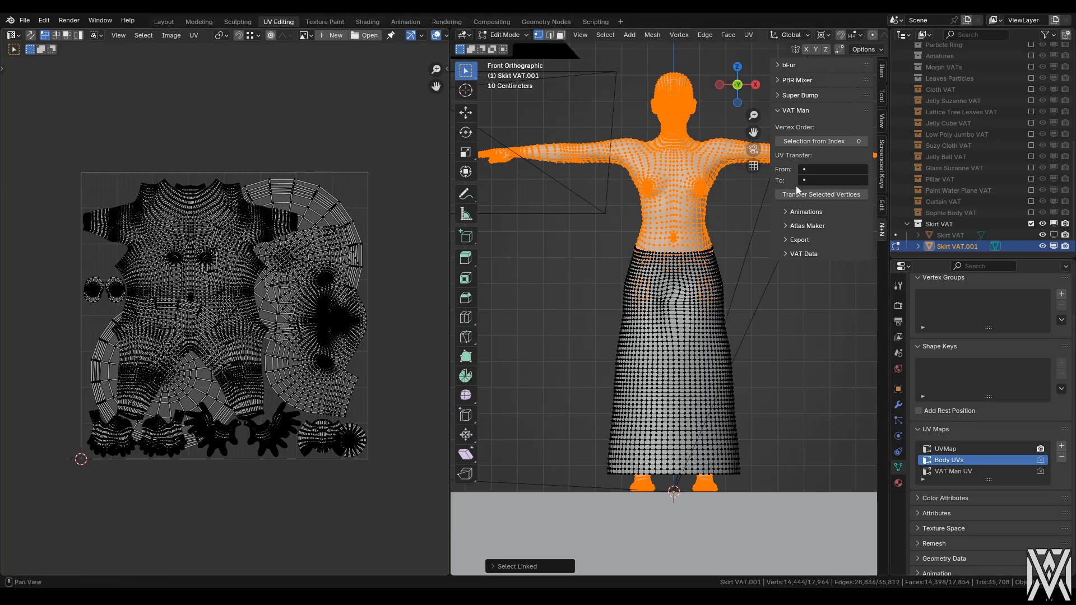
pyautogui.click(816, 169)
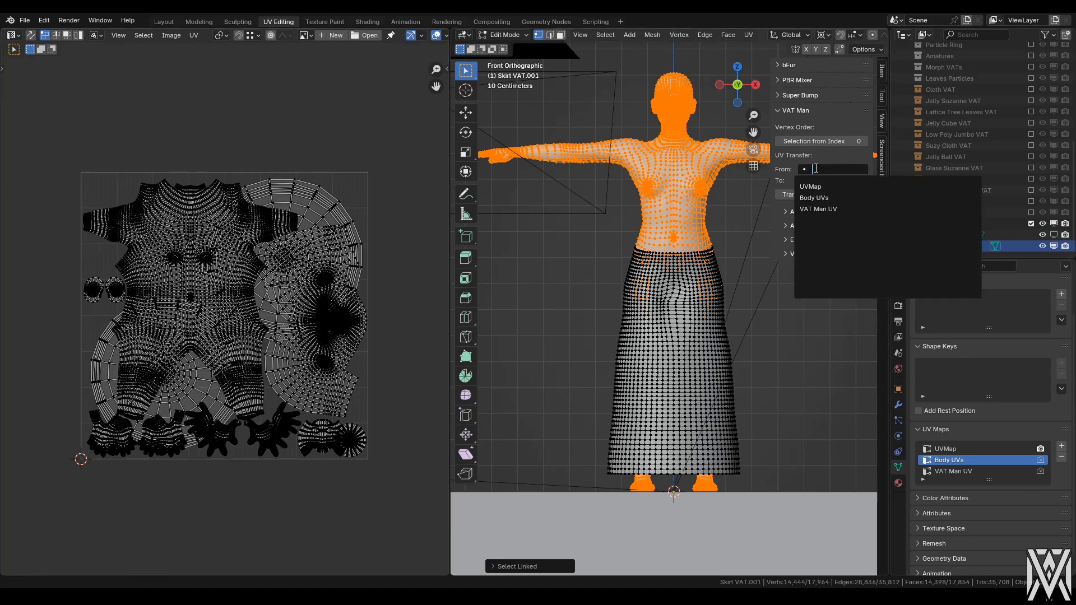
pyautogui.click(817, 198)
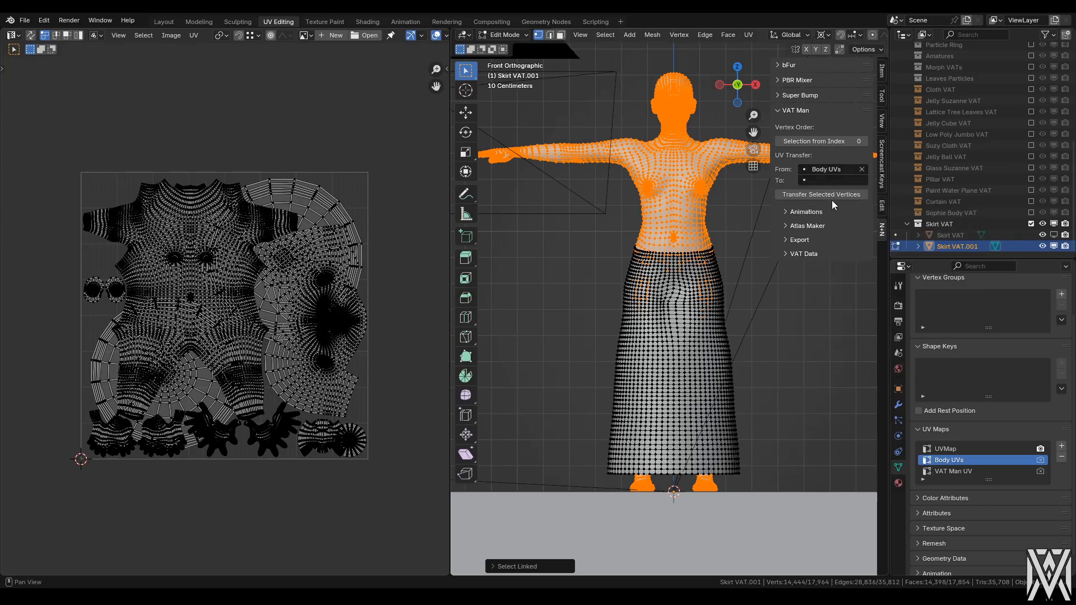
pyautogui.click(822, 180)
pyautogui.click(826, 198)
pyautogui.click(815, 195)
pyautogui.click(832, 372)
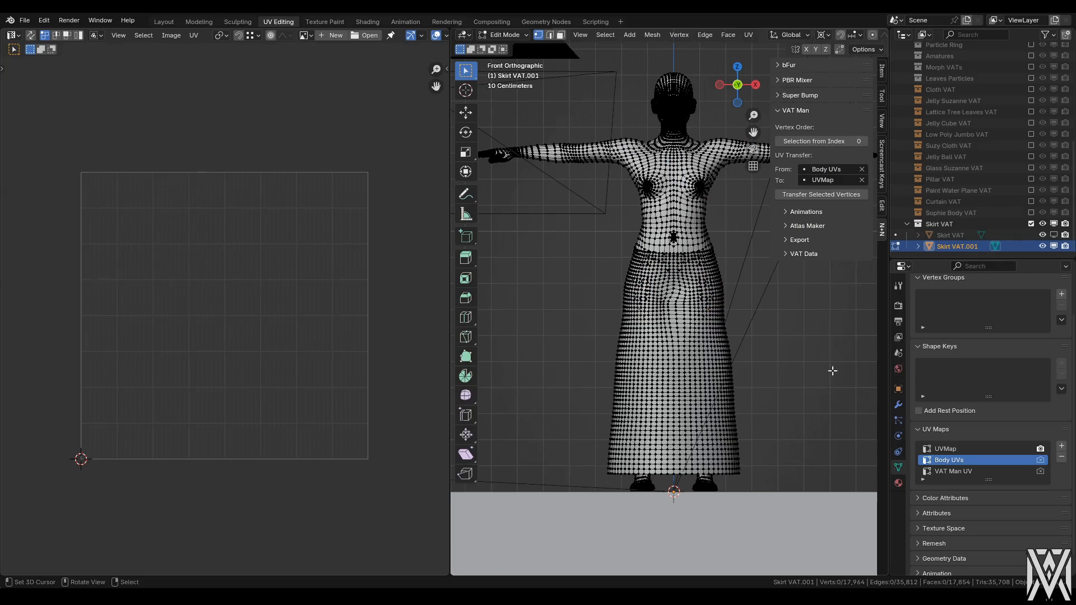
# - Make UVMap the active UV map and select the whole mesh to examine the combined body and skirt layout
pyautogui.click(944, 448)
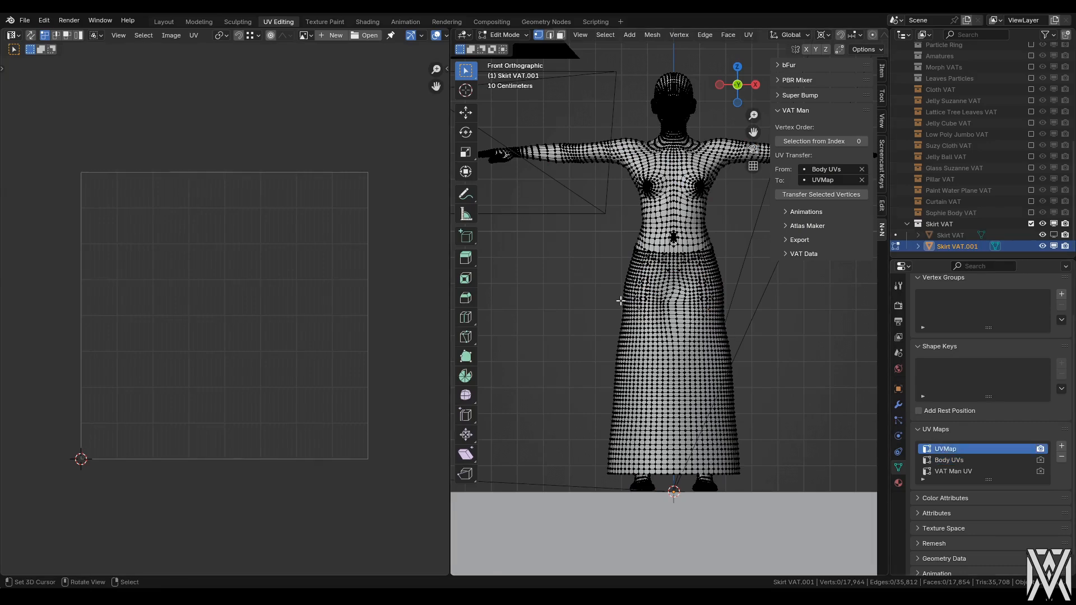
pyautogui.press('a')
pyautogui.press('a')
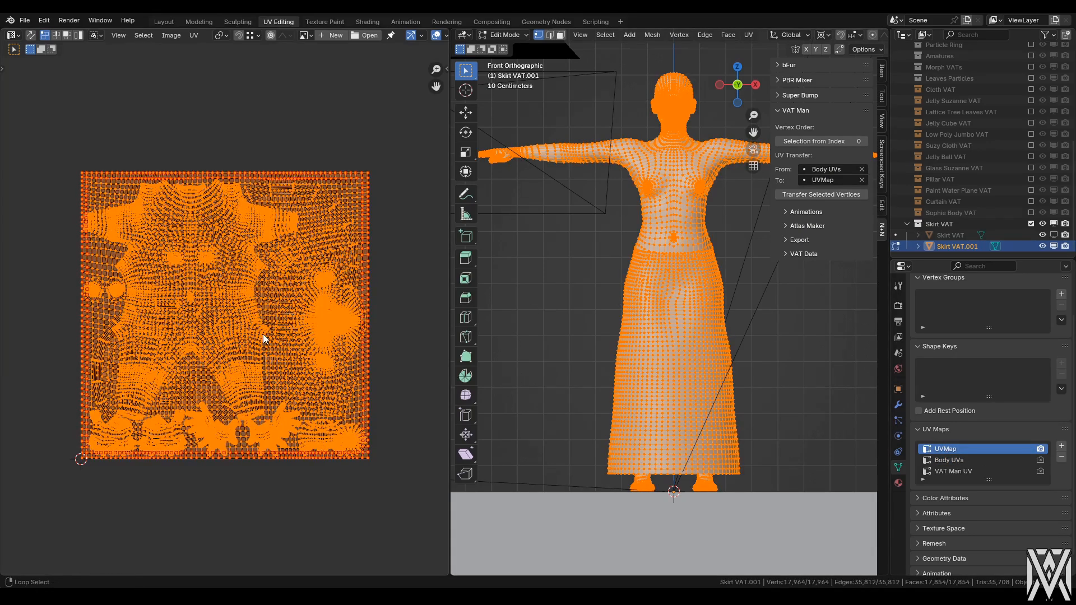
pyautogui.hotkey('alt', 'a')
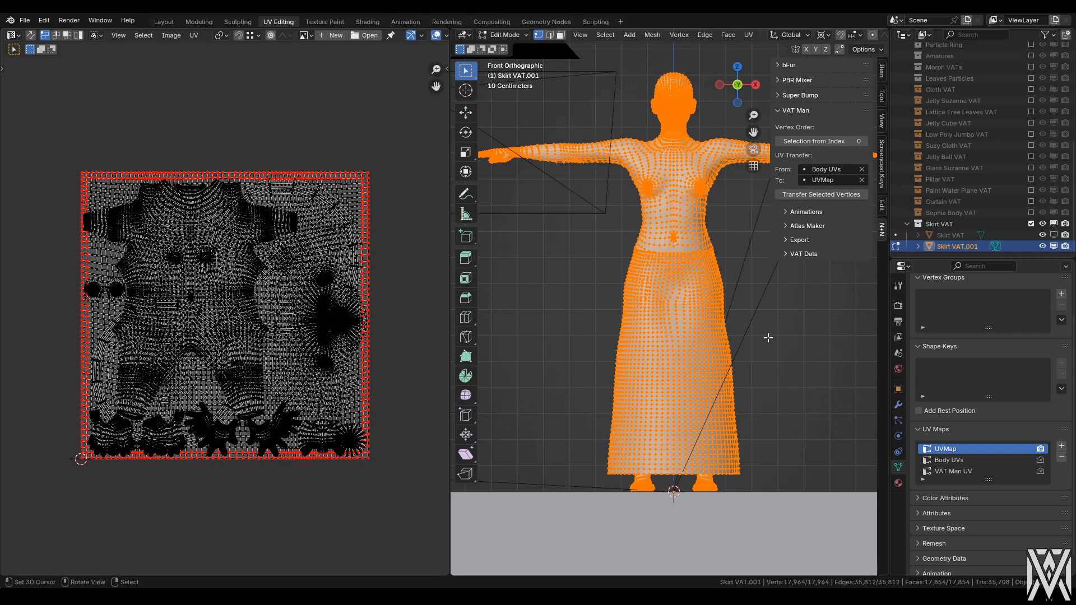
# - Return to Object Mode, remove the Body UVs map from Skirt VAT.001 and deselect the object
pyautogui.press('Tab')
pyautogui.click(968, 462)
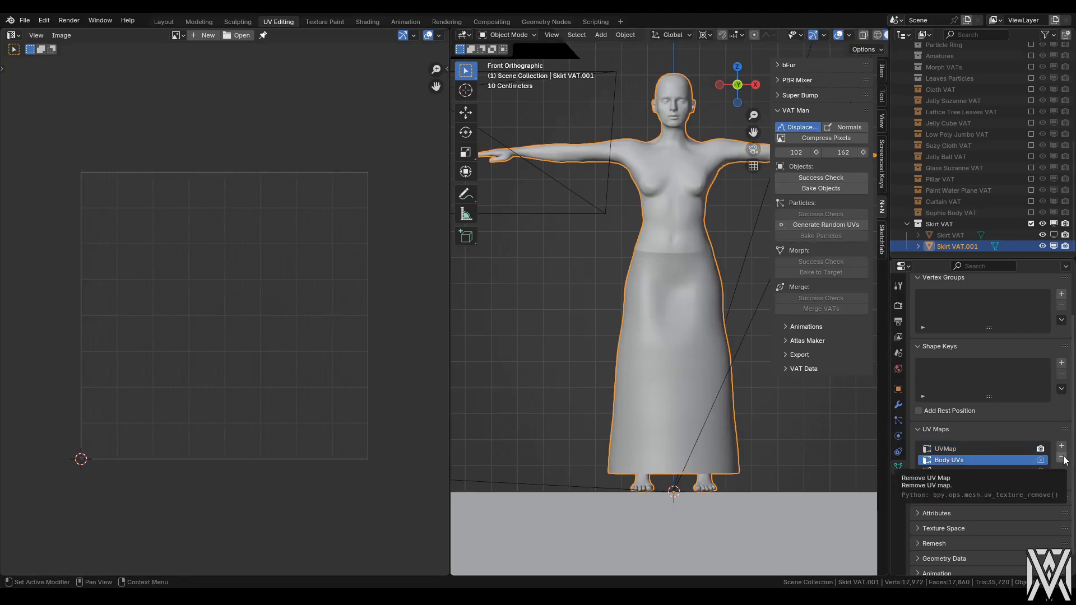
pyautogui.click(1063, 458)
pyautogui.hotkey('alt', 'a')
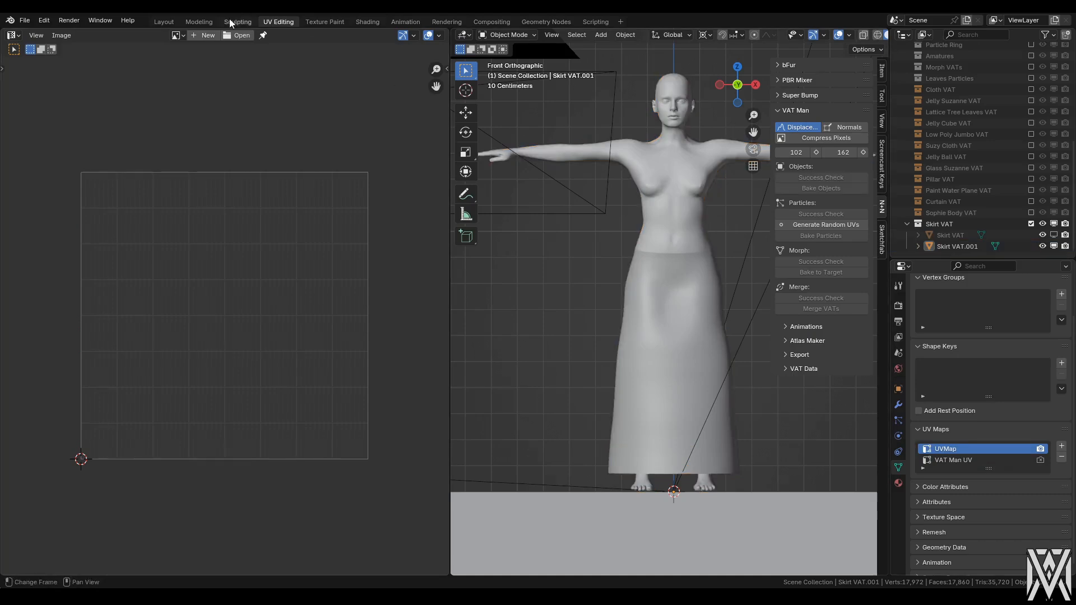
# - Play the dancer's animation in rendered shading in the Layout workspace, and return to frame 1 in solid shading
pyautogui.click(161, 22)
pyautogui.press('z')
pyautogui.click(546, 328)
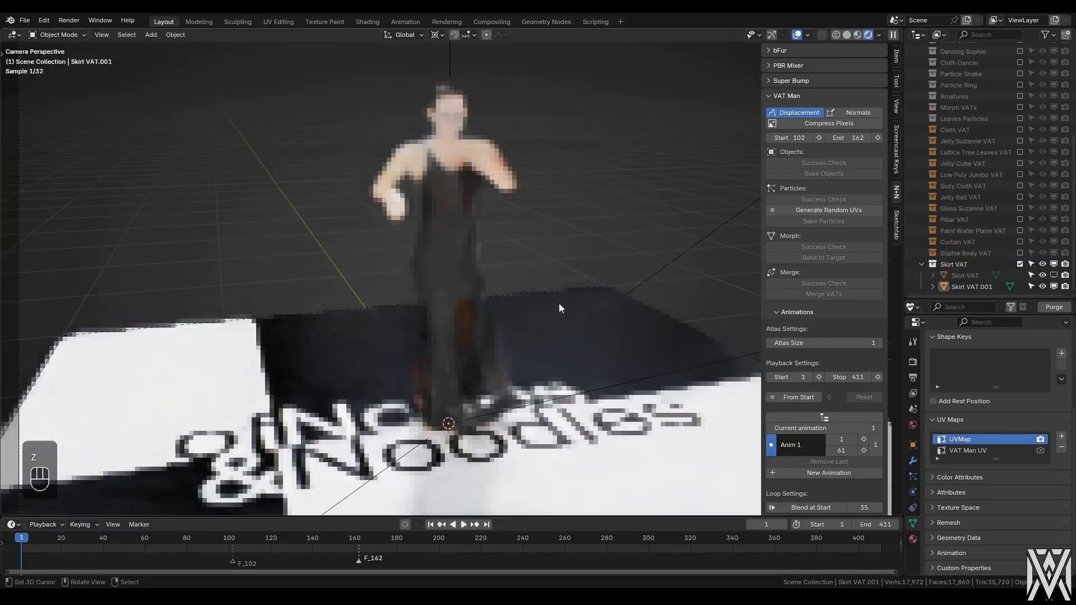
pyautogui.press('space')
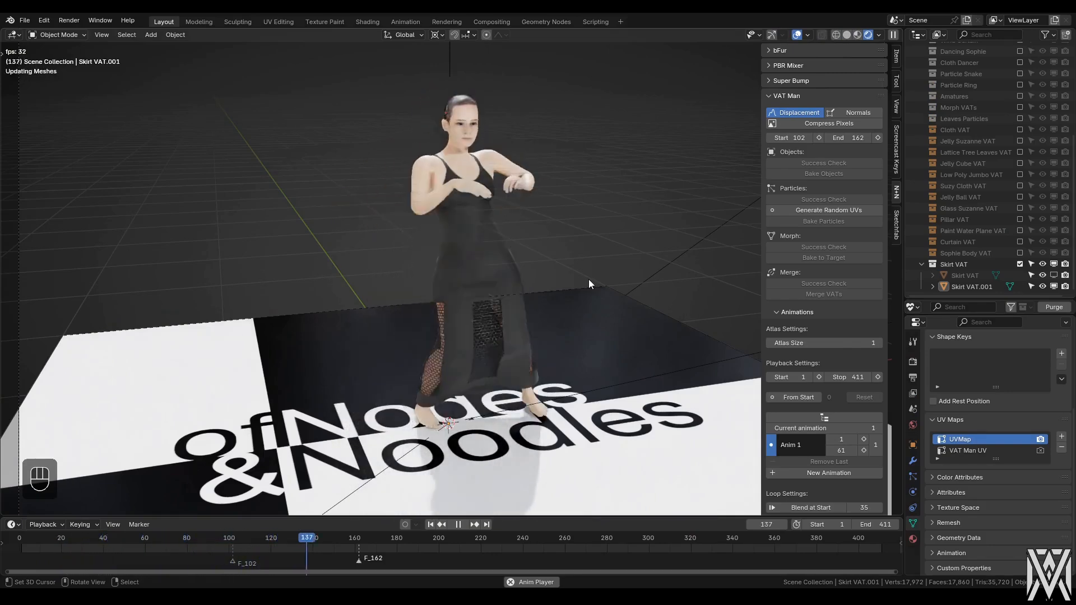
pyautogui.press('Escape')
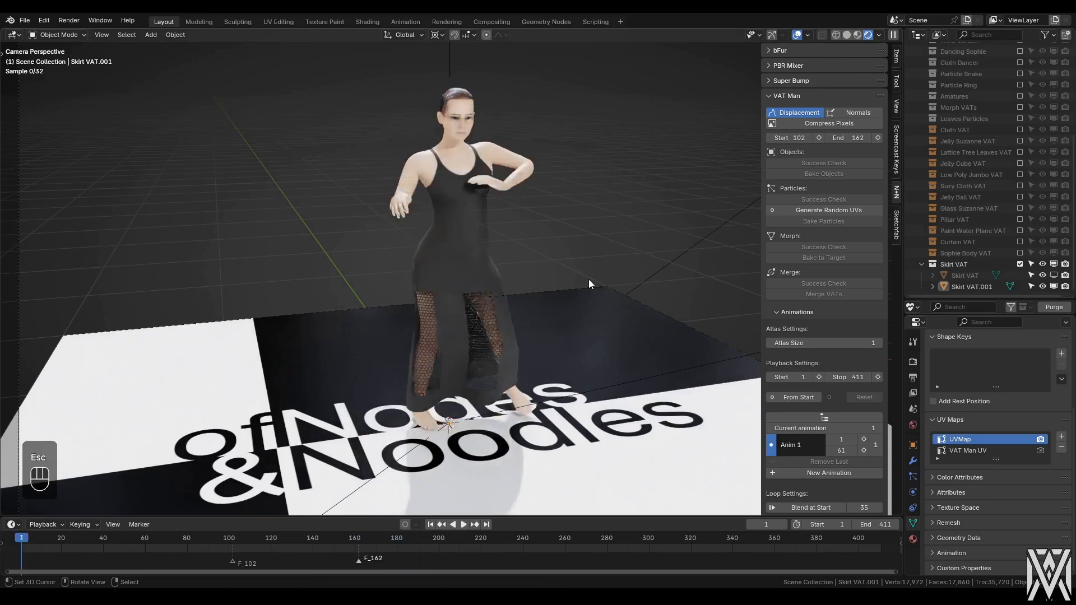
pyautogui.hotkey('shift', 'Left')
pyautogui.press('z')
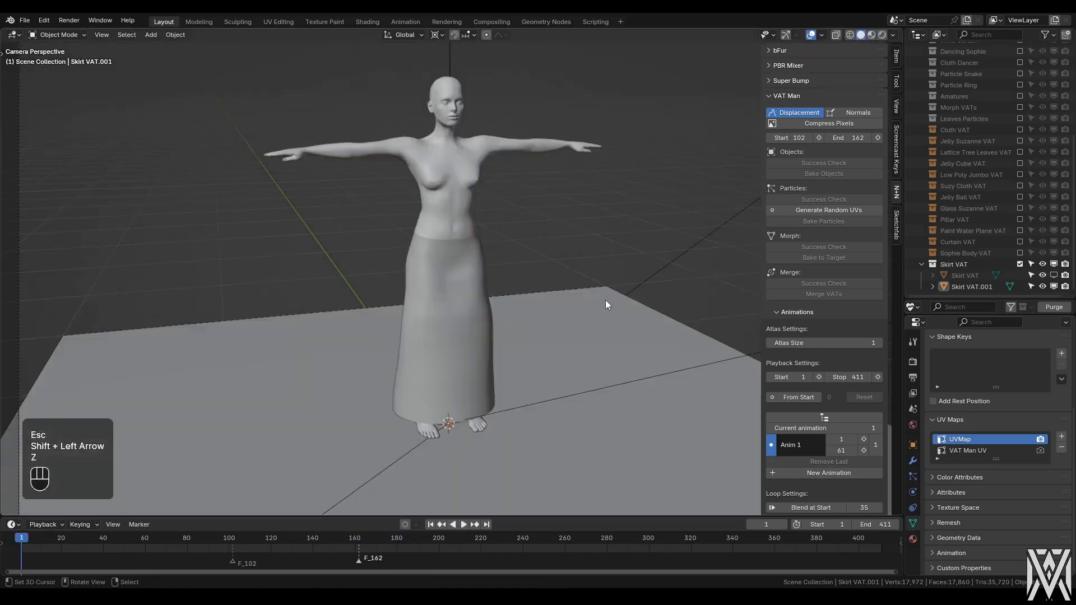
# - Disable Skirt VAT.001 in the viewports and include the Cloth Dancer collection, leaving nothing selected
pyautogui.click(451, 181)
pyautogui.hotkey('alt', 'a')
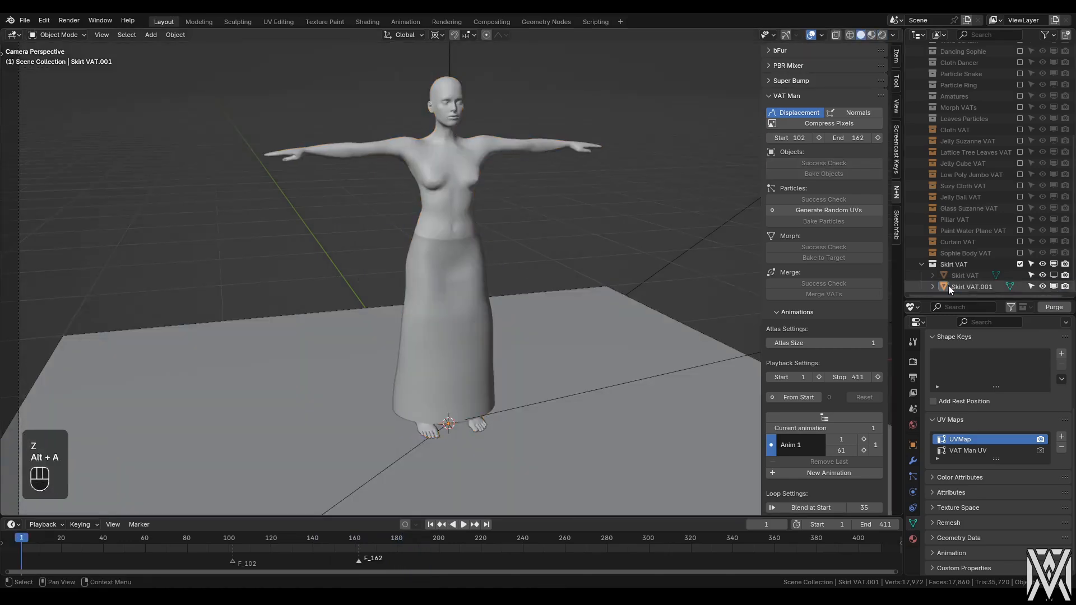
pyautogui.click(1053, 287)
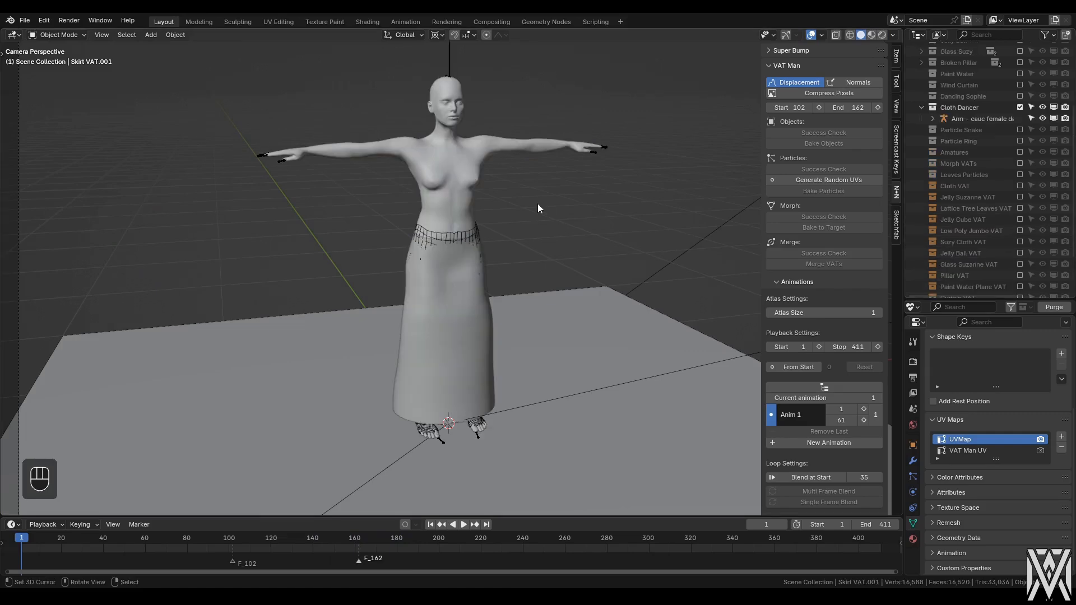
pyautogui.hotkey('alt', 'a')
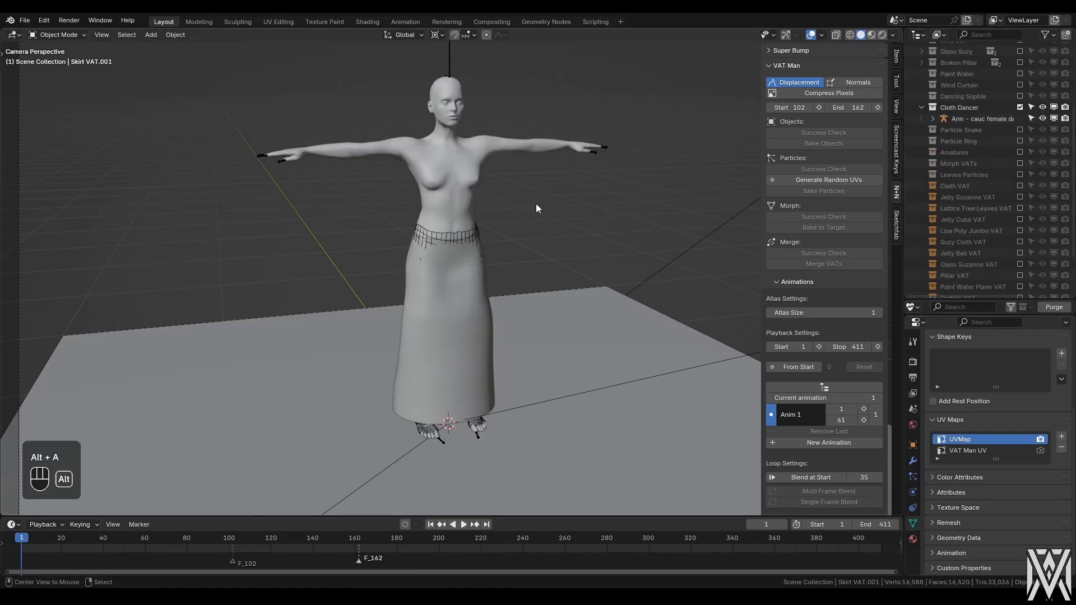
# - Select the dancer's armature to show its data properties, and deselect it
pyautogui.rightClick(451, 56)
pyautogui.hotkey('alt', 'a')
pyautogui.click(453, 63)
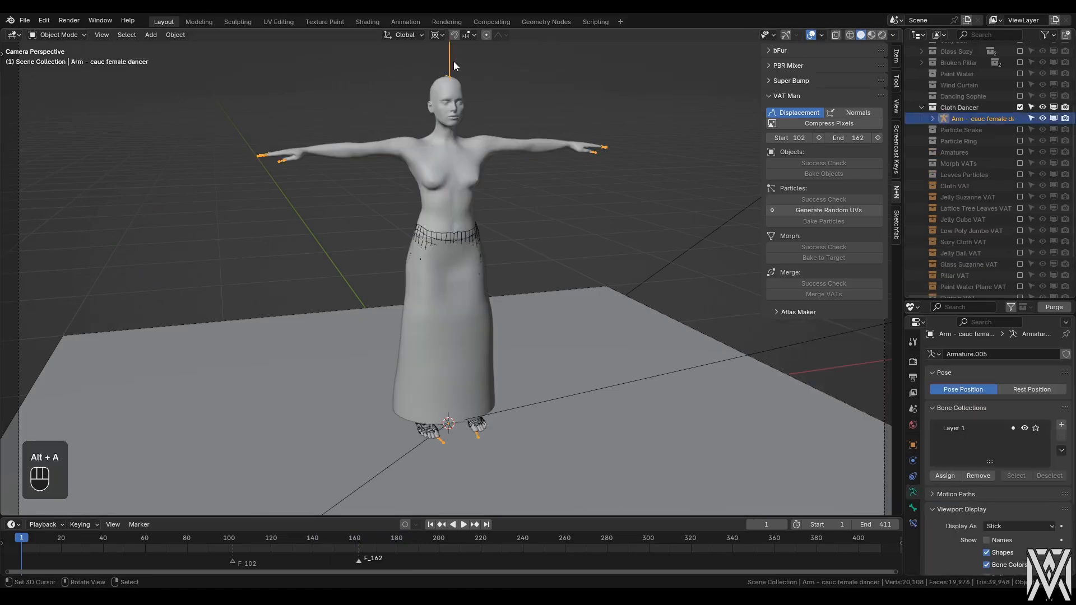
pyautogui.click(483, 229)
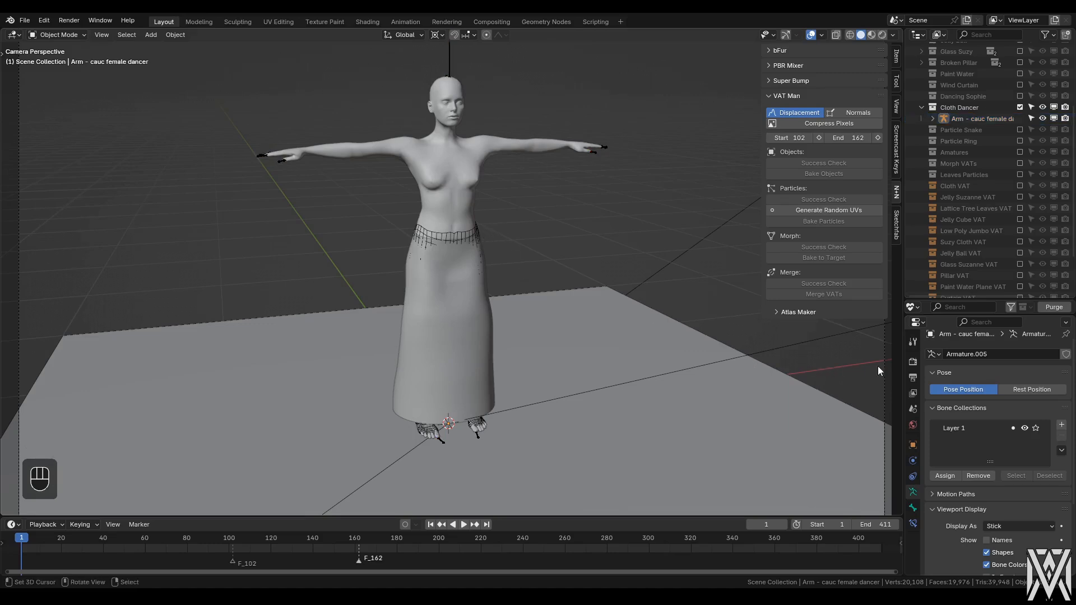
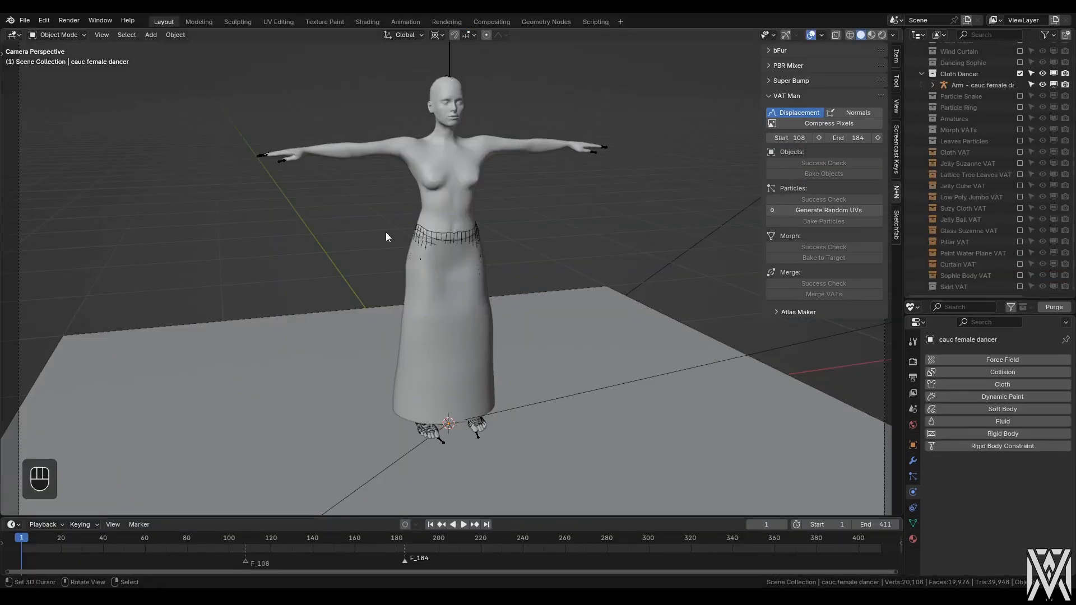
# - Replace the Cloth Dancer collection with the Skirt VAT collection and enable only its Skirt VAT object in the viewports
pyautogui.click(1020, 73)
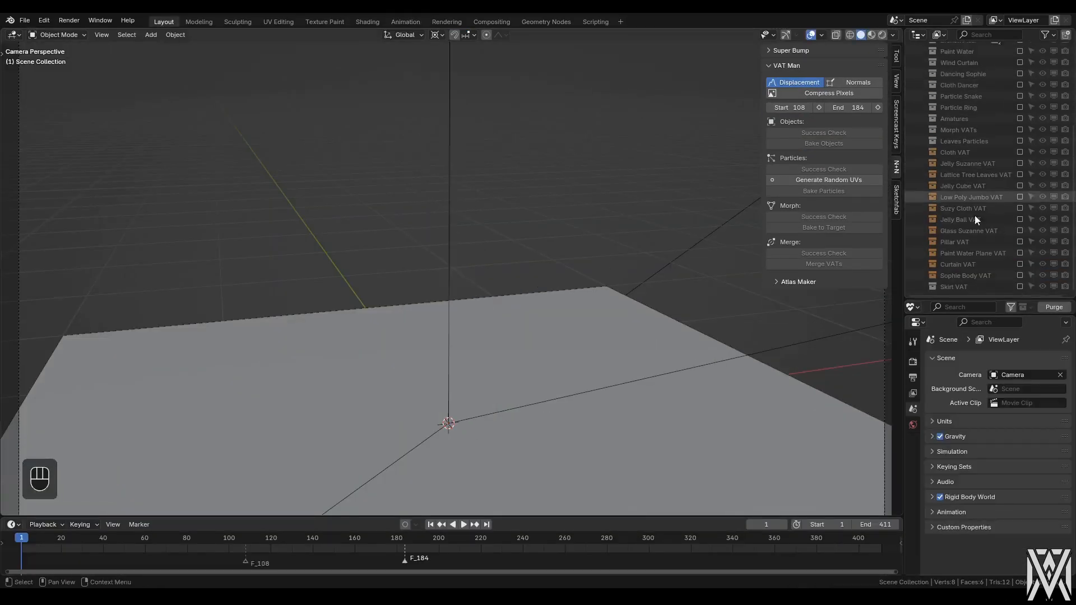
pyautogui.click(1021, 287)
pyautogui.scroll(-3, 988, 270)
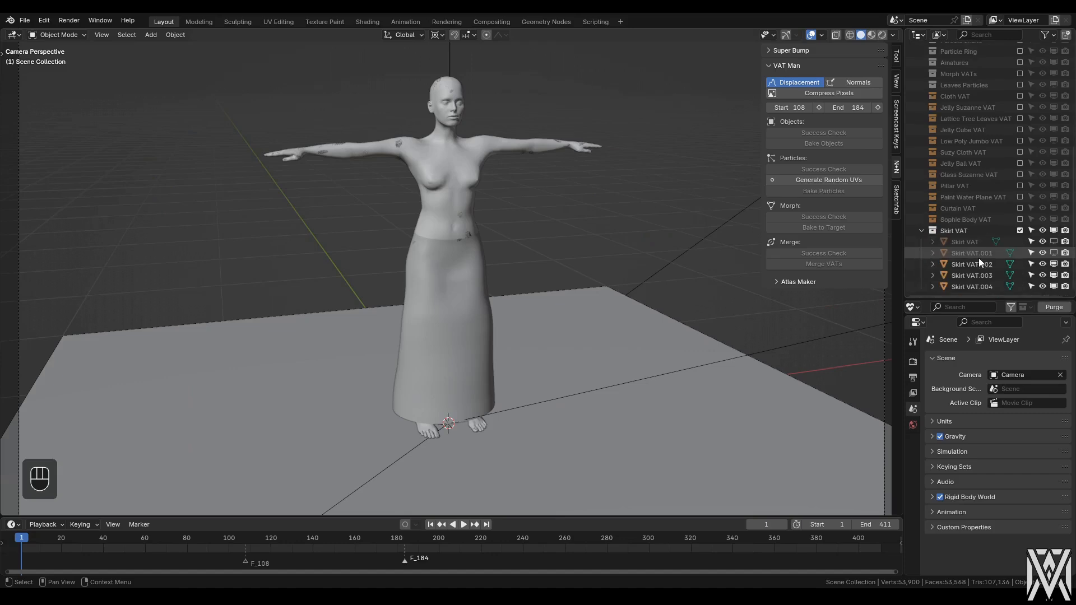
pyautogui.moveTo(1054, 264); pyautogui.dragTo(1054, 287)
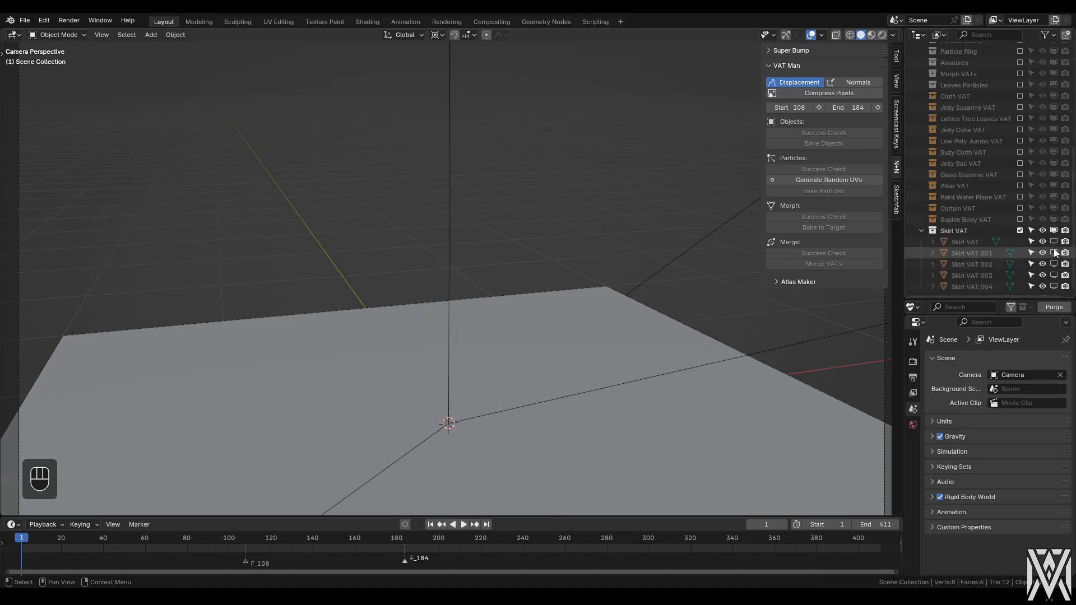
pyautogui.click(1053, 242)
# - Play the Skirt VAT object's baked animation in rendered shading and return to frame 1
pyautogui.press('z')
pyautogui.click(573, 116)
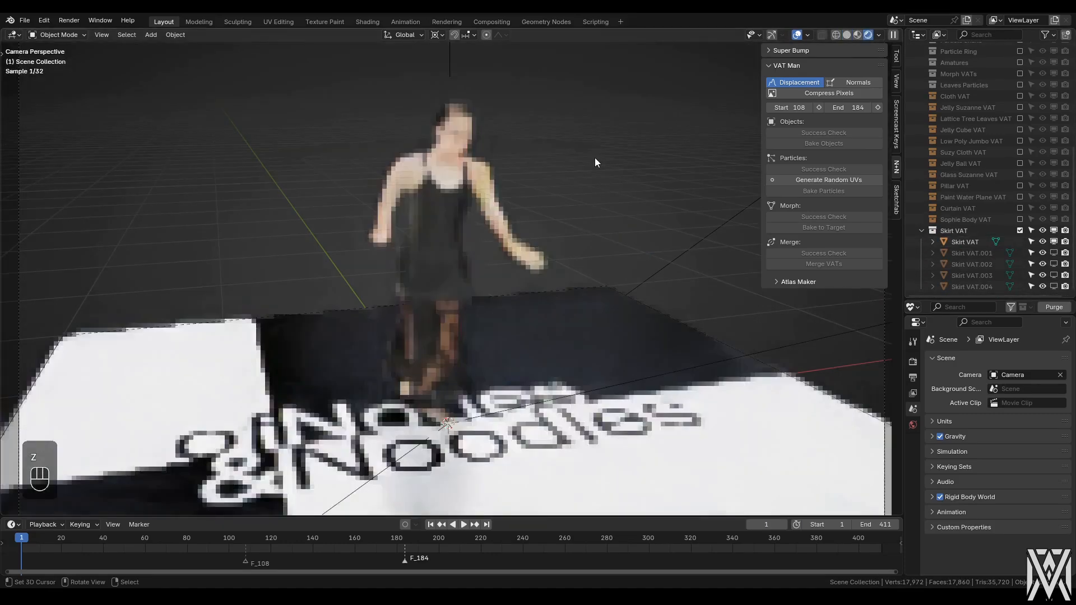
pyautogui.hotkey('alt', 'a')
pyautogui.press('space')
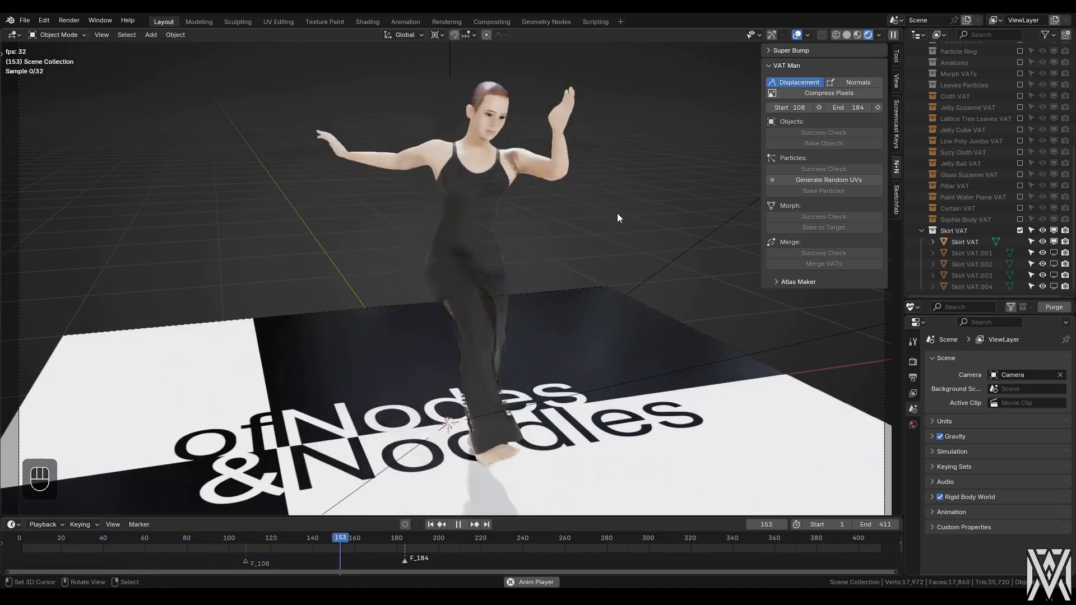
pyautogui.press('Escape')
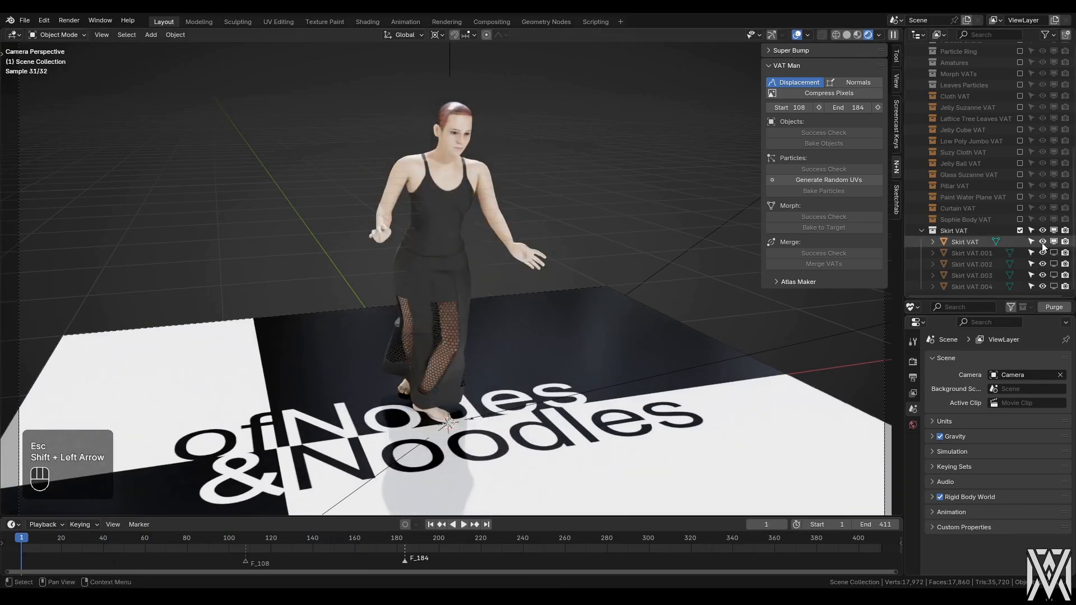
pyautogui.hotkey('shift', 'Left')
# - Enable only Skirt VAT.001 in the viewports, play its baked animation and return to frame 1
pyautogui.click(1053, 241)
pyautogui.click(1054, 253)
pyautogui.press('z')
pyautogui.press('space')
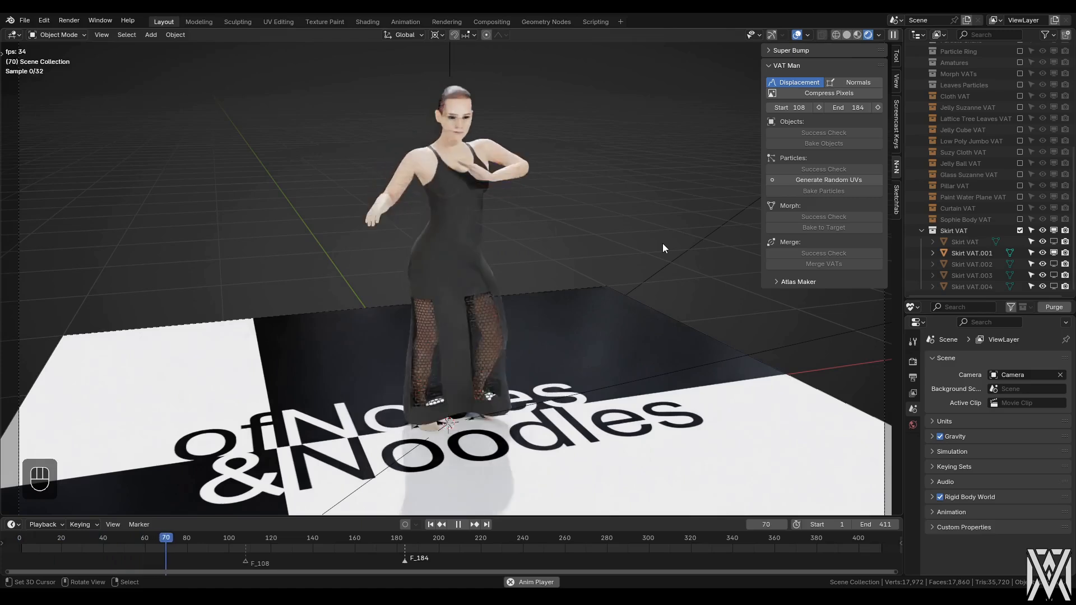
pyautogui.press('Escape')
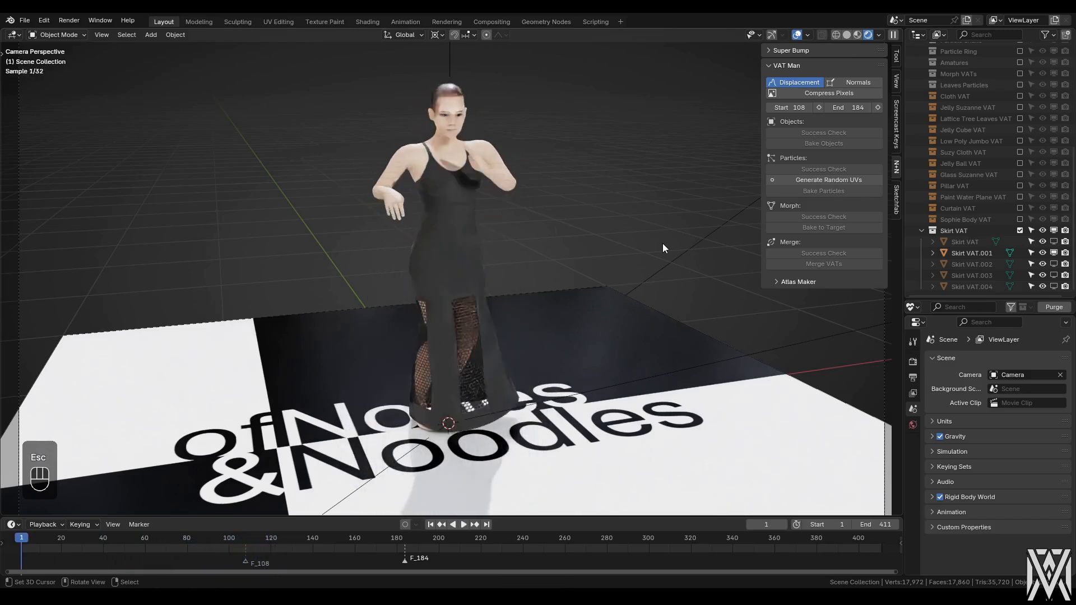
pyautogui.hotkey('shift', 'Left')
# - Play the baked animations of Skirt VAT.002 and Skirt VAT.003 one at a time from frame 1, enabling only the object being previewed
pyautogui.press('space')
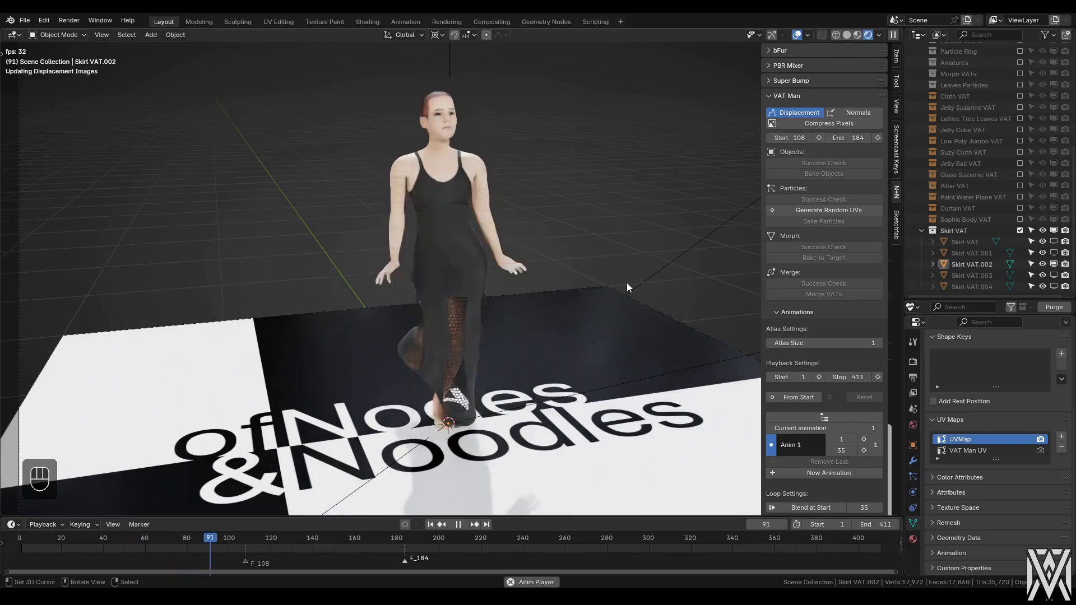
pyautogui.press('Escape')
pyautogui.hotkey('shift', 'Left')
pyautogui.press('space')
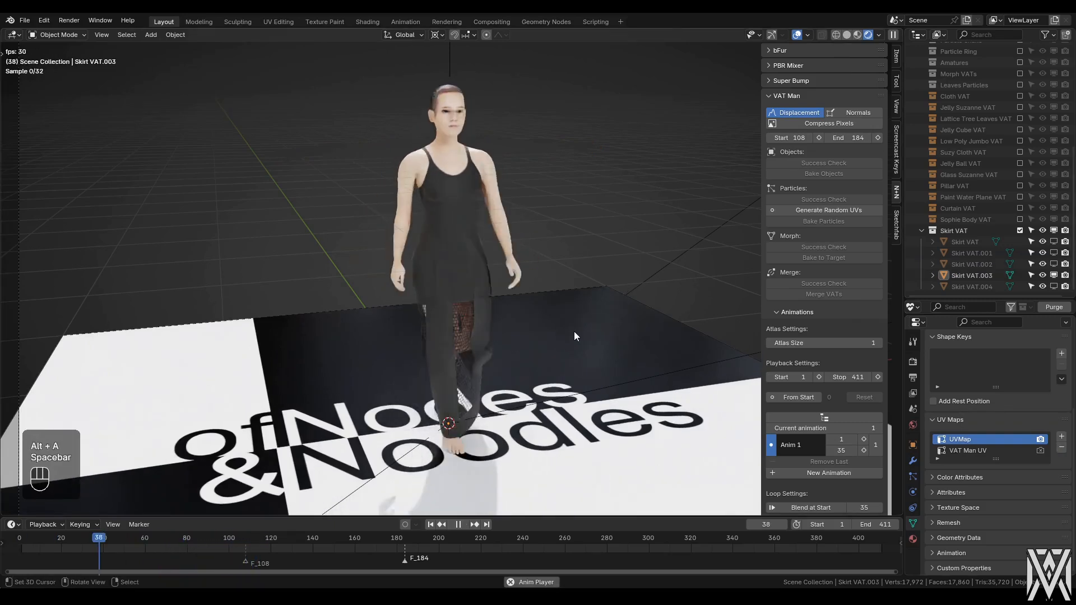
# - Stop the playback, show Skirt VAT.004 instead of Skirt VAT.003, and preview its animation in the viewport
pyautogui.press('Escape')
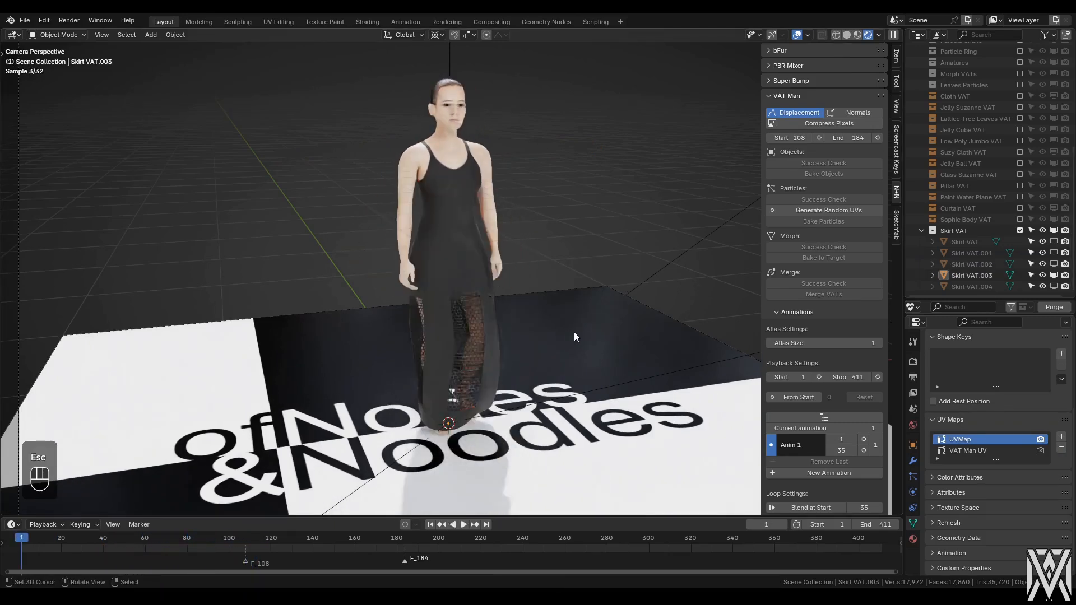
pyautogui.click(1054, 276)
pyautogui.click(1053, 287)
pyautogui.press('space')
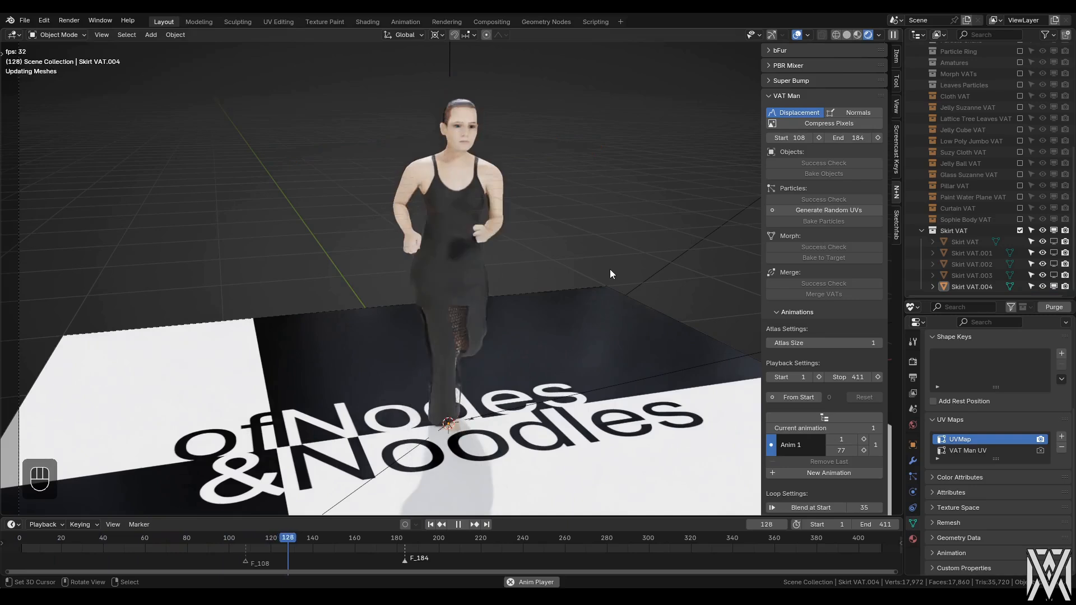
pyautogui.press('Escape')
# - Switch the viewport to solid shading and make all five Skirt VAT objects visible
pyautogui.press('z')
pyautogui.click(673, 296)
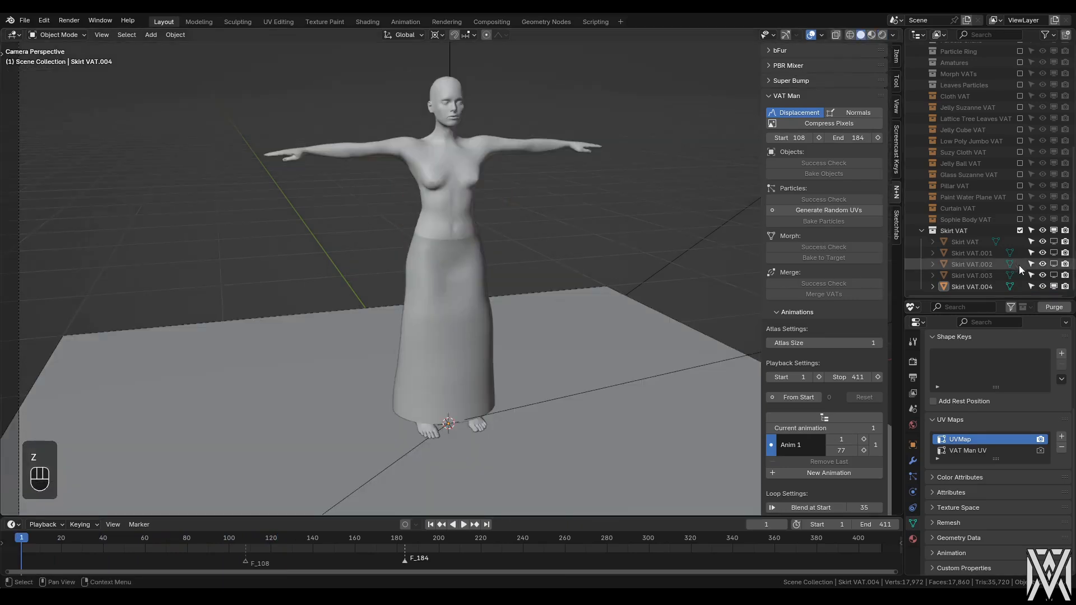
pyautogui.moveTo(1054, 277); pyautogui.dragTo(1054, 242)
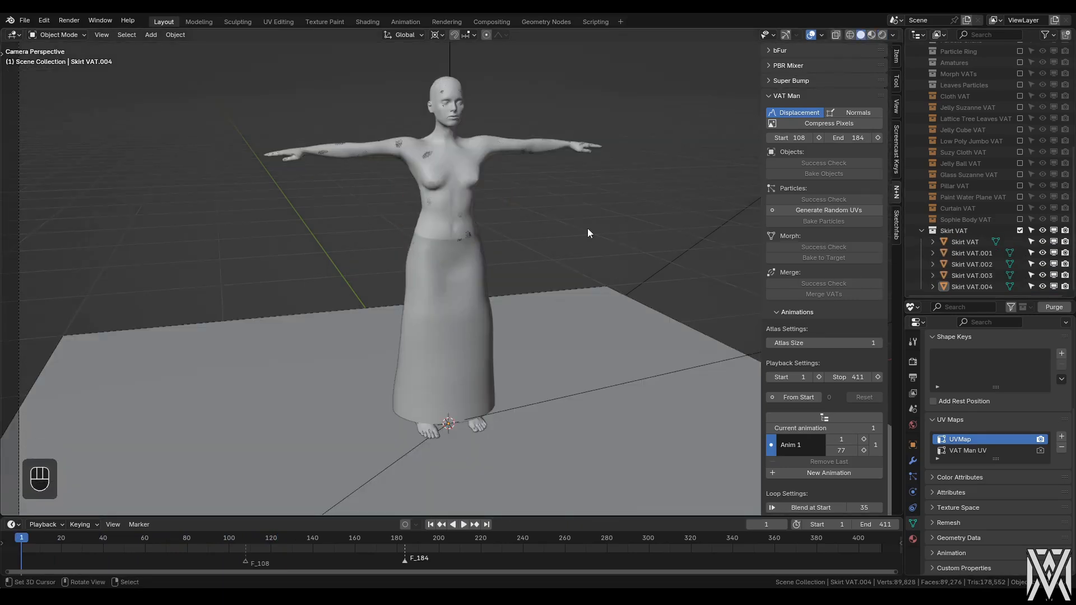
# - With snapping enabled, move Skirt VAT aside along X and place Skirt VAT.001 behind it on the ground plane
pyautogui.click(963, 243)
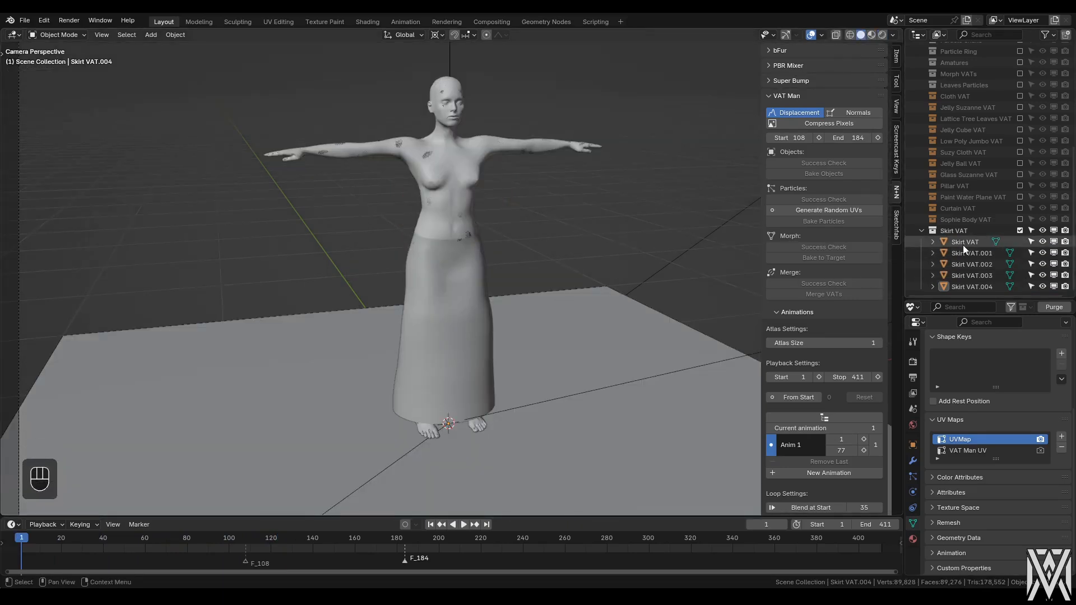
pyautogui.hotkey('shift', 'Tab')
pyautogui.click(463, 341)
pyautogui.press('g')
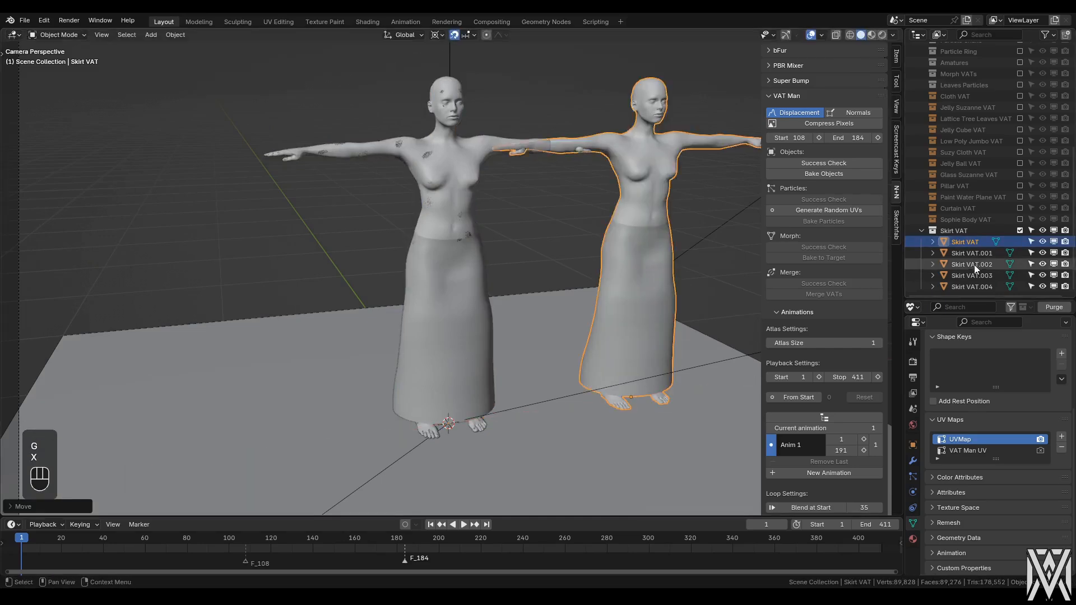
pyautogui.hotkey('shift', 'z')
pyautogui.click(599, 237)
# - Move Skirt VAT.002 and Skirt VAT.003 along the ground plane, lining them up in a row behind Skirt VAT.001
pyautogui.click(965, 264)
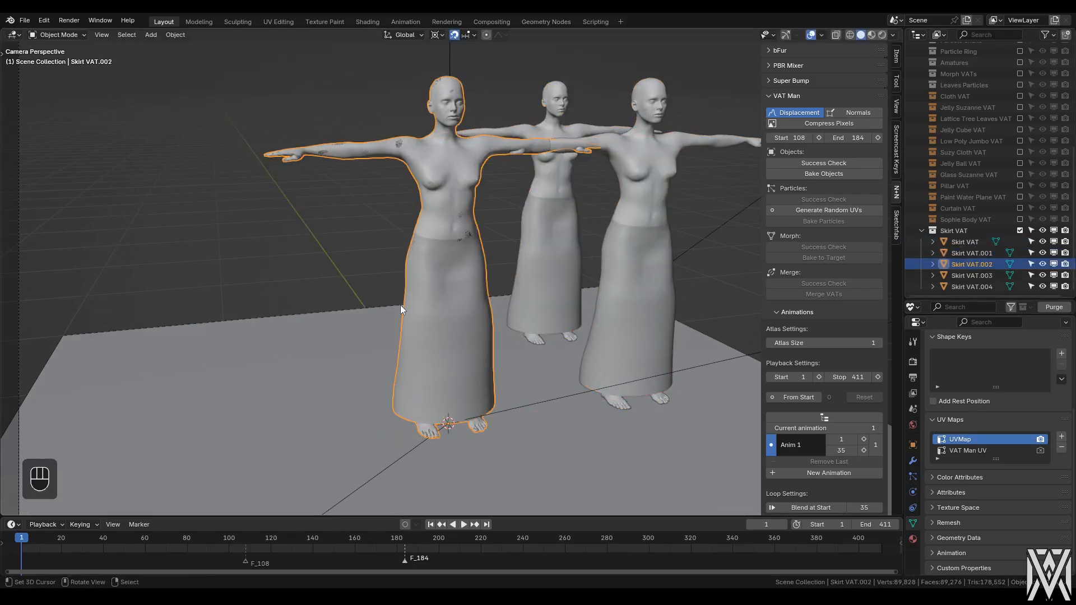
pyautogui.press('g')
pyautogui.hotkey('shift', 'z')
pyautogui.click(474, 169)
pyautogui.click(977, 276)
pyautogui.press('g')
pyautogui.hotkey('shift', 'z')
pyautogui.click(430, 143)
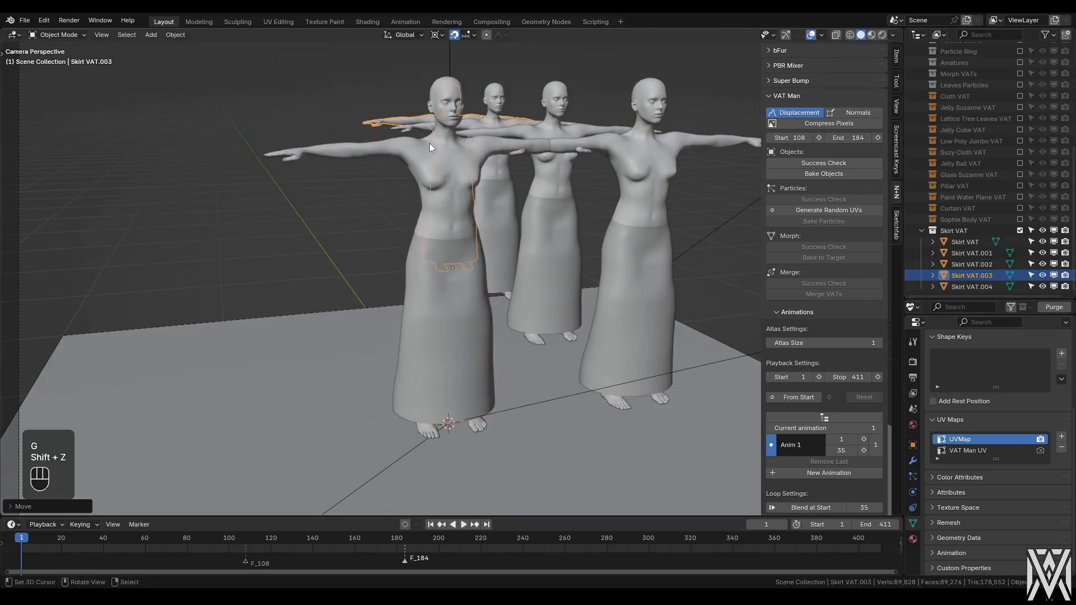
# - Move Skirt VAT.004 on the ground plane to the far end of the row and deselect everything
pyautogui.click(972, 287)
pyautogui.press('g')
pyautogui.hotkey('shift', 'z')
pyautogui.click(238, 199)
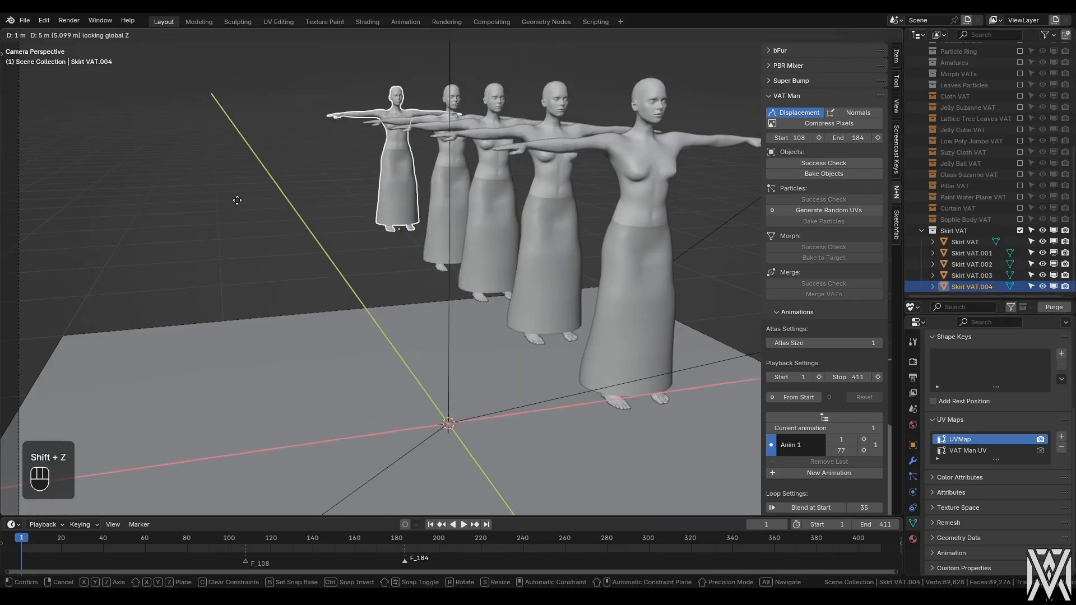
pyautogui.hotkey('alt', 'a')
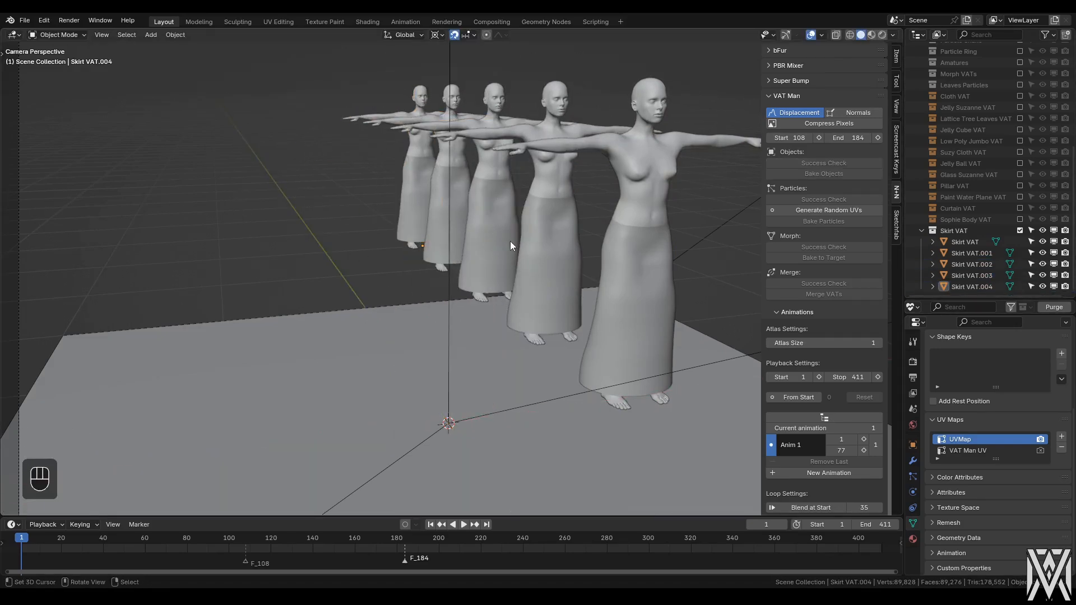
# - Select all five skirt figures with Skirt VAT as the active object and run VAT Man's success check for merging
pyautogui.click(649, 143)
pyautogui.click(573, 132)
pyautogui.click(672, 170)
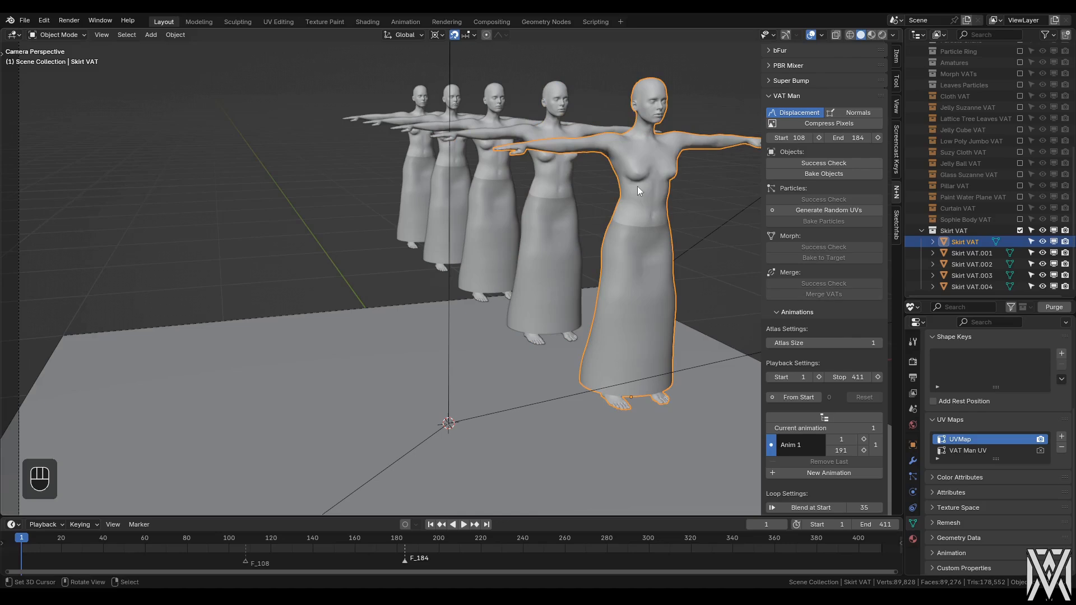
pyautogui.keyDown('shift'); pyautogui.click(550, 98); pyautogui.keyUp('shift')
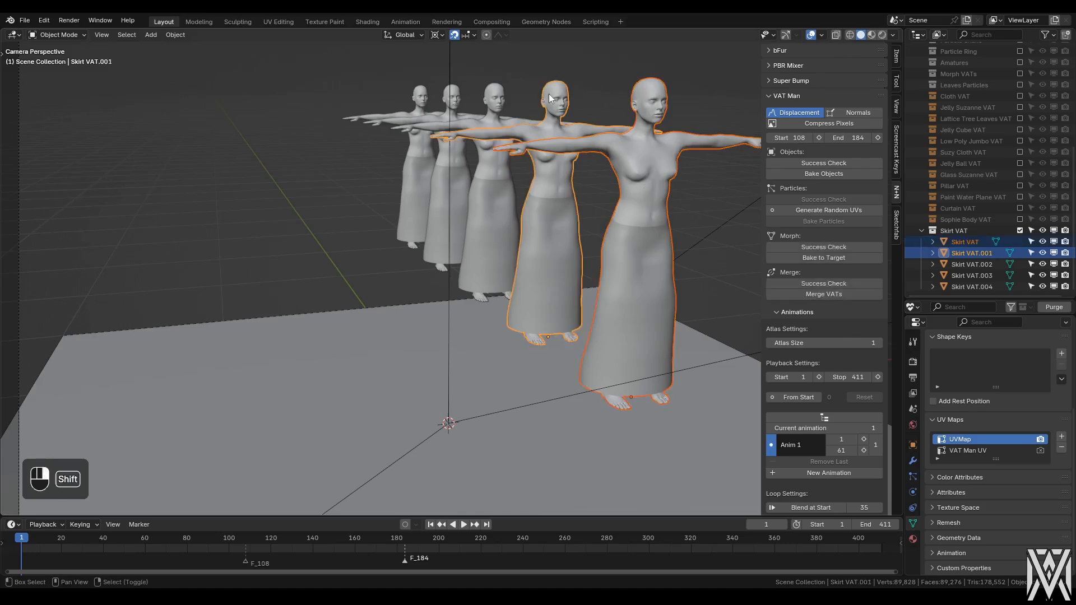
pyautogui.keyDown('shift'); pyautogui.click(492, 98); pyautogui.keyUp('shift')
pyautogui.keyDown('shift'); pyautogui.click(459, 100); pyautogui.keyUp('shift')
pyautogui.keyDown('shift'); pyautogui.click(429, 92); pyautogui.keyUp('shift')
pyautogui.keyDown('shift'); pyautogui.click(647, 103); pyautogui.keyUp('shift')
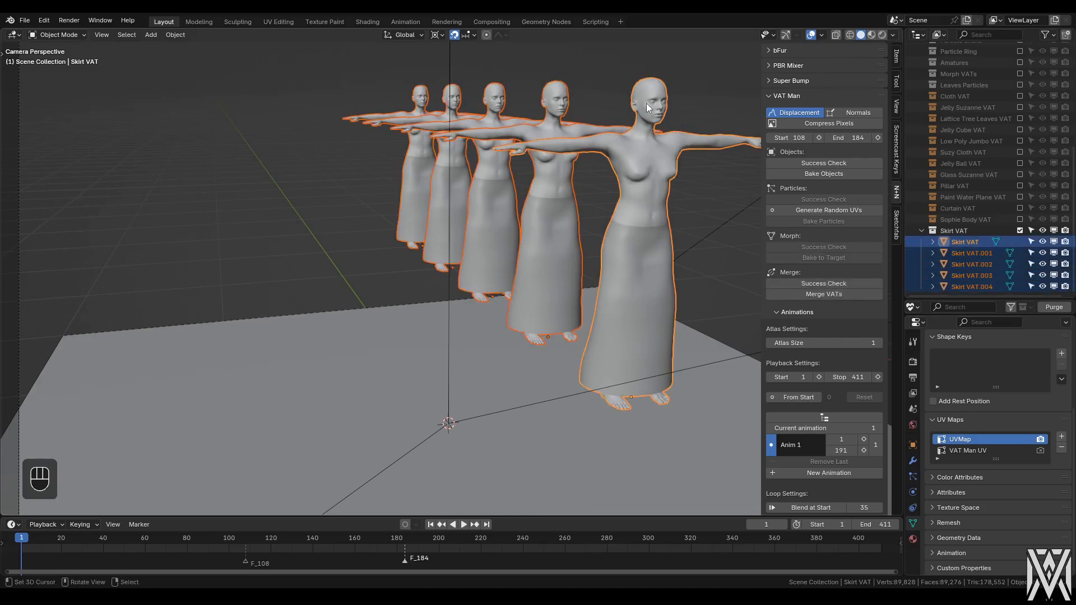
pyautogui.click(815, 281)
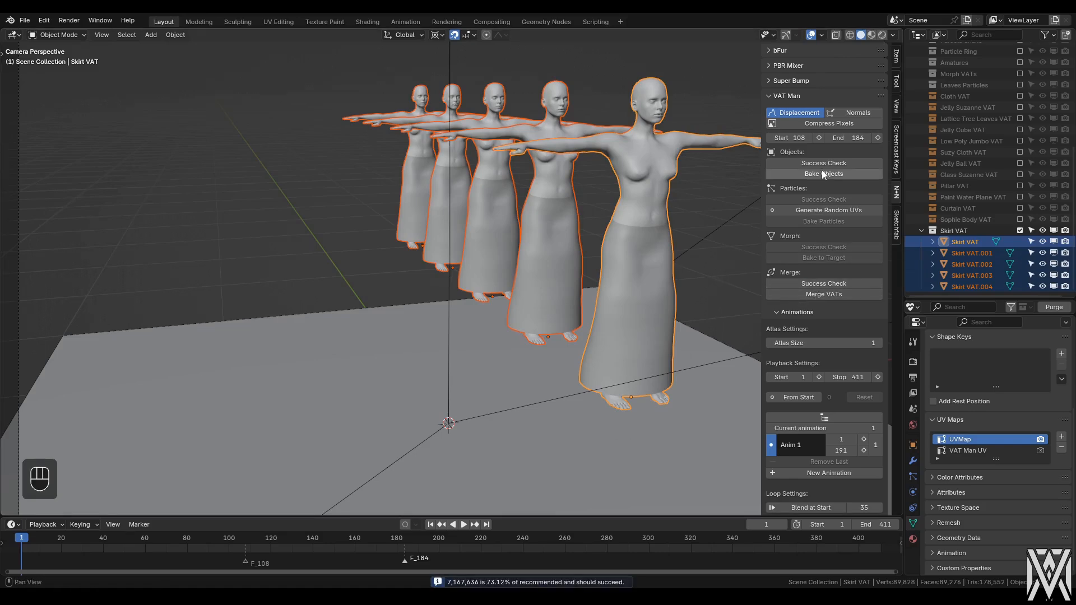
# - Select only Skirt VAT, play the row of figures in rendered shading, and return to the first frame
pyautogui.click(636, 189)
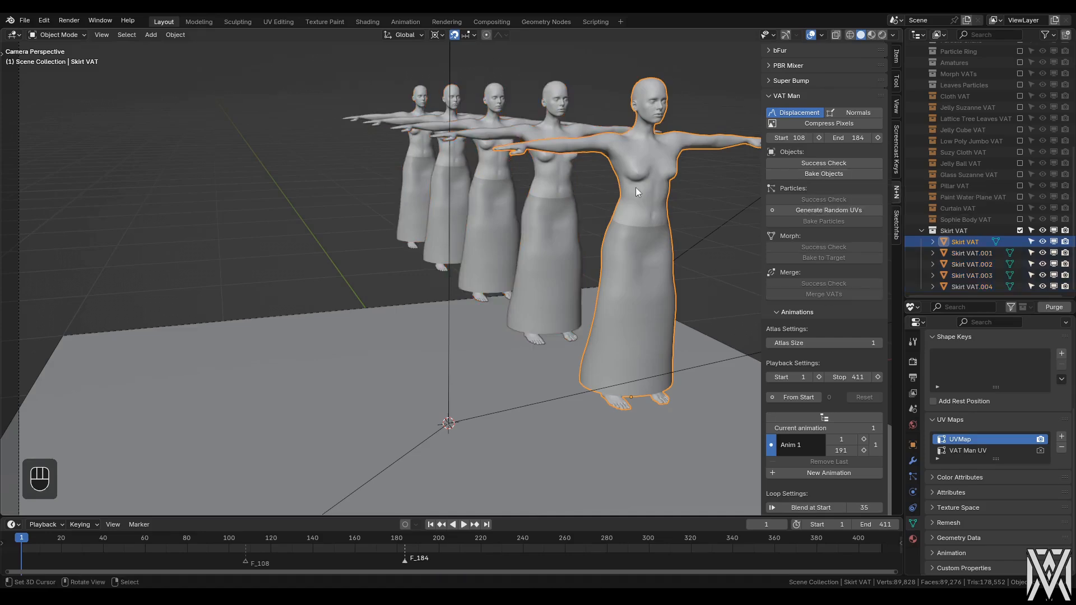
pyautogui.press('z')
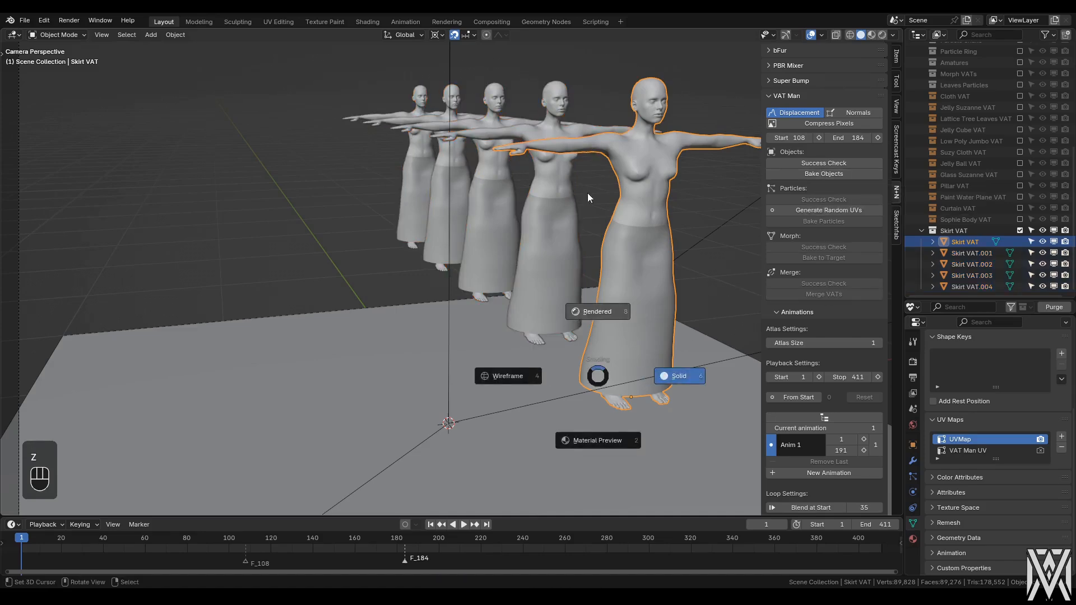
pyautogui.click(587, 193)
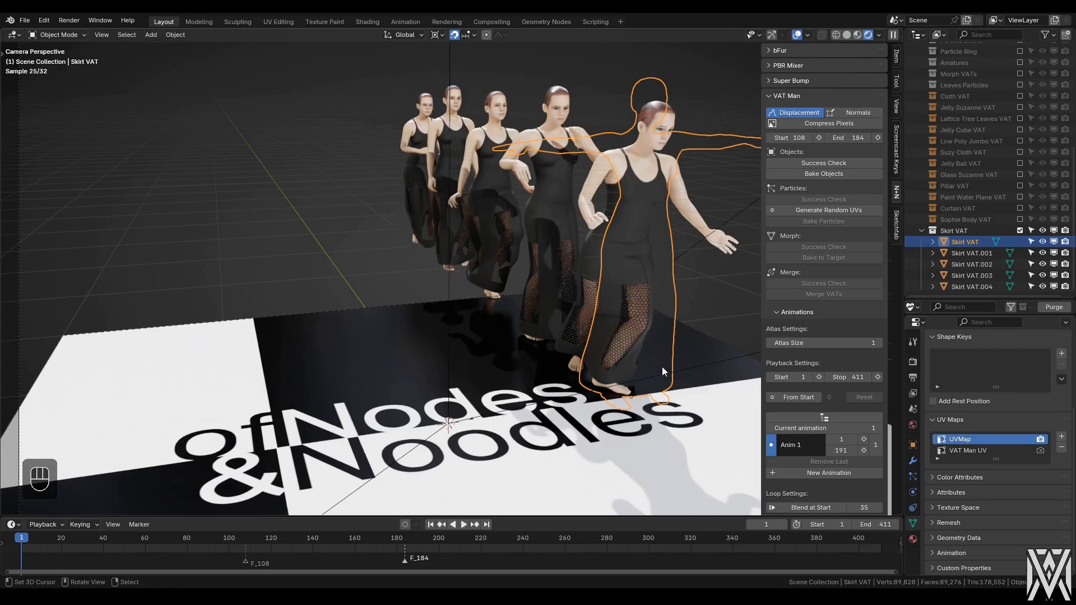
pyautogui.press('space')
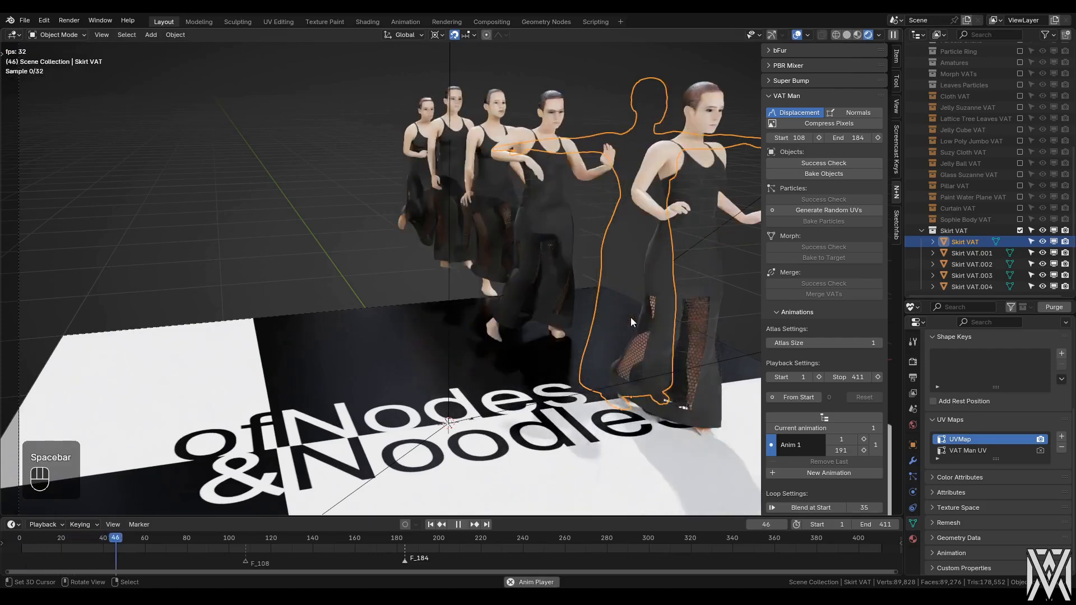
pyautogui.press('space')
pyautogui.hotkey('shift', 'Left')
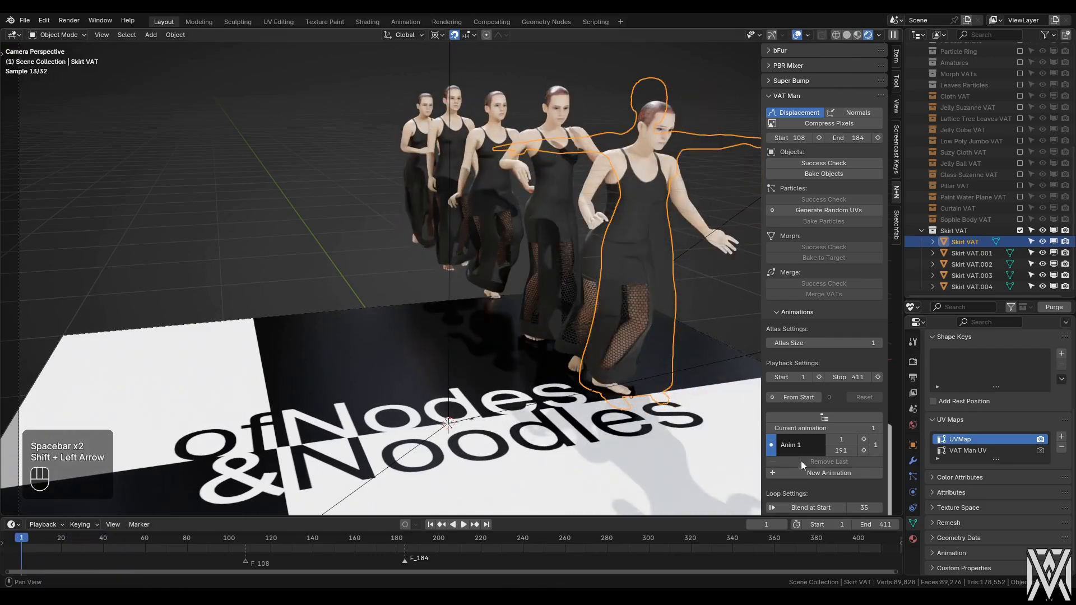
# - Rename Skirt VAT's animation to "Hip Hop 3" and Skirt VAT.001's animation to "Rumba"
pyautogui.doubleClick(803, 446)
pyautogui.write('Hip Hop 3')
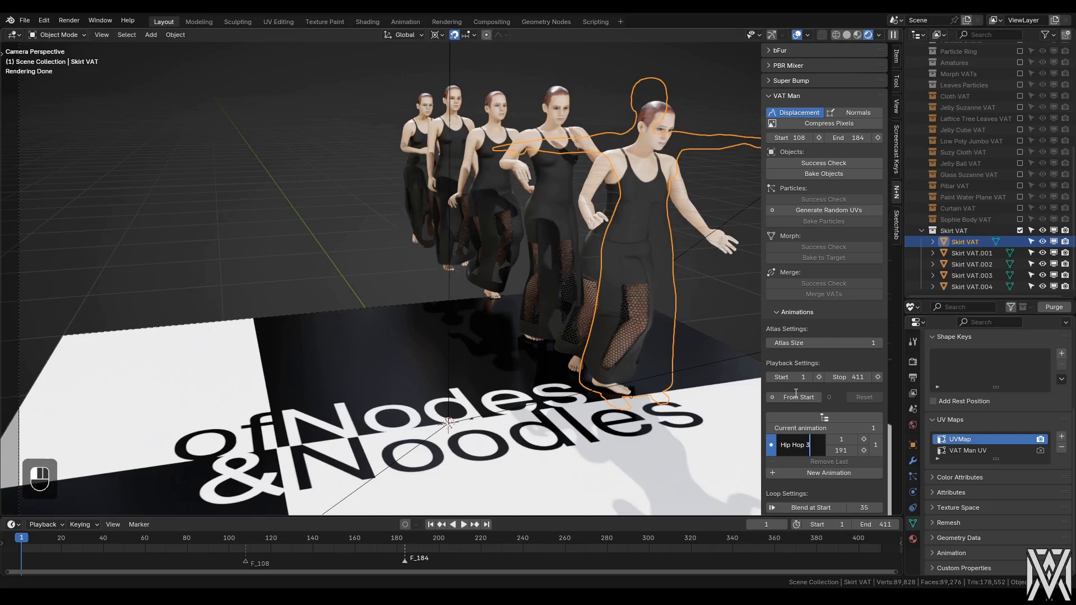
pyautogui.click(556, 234)
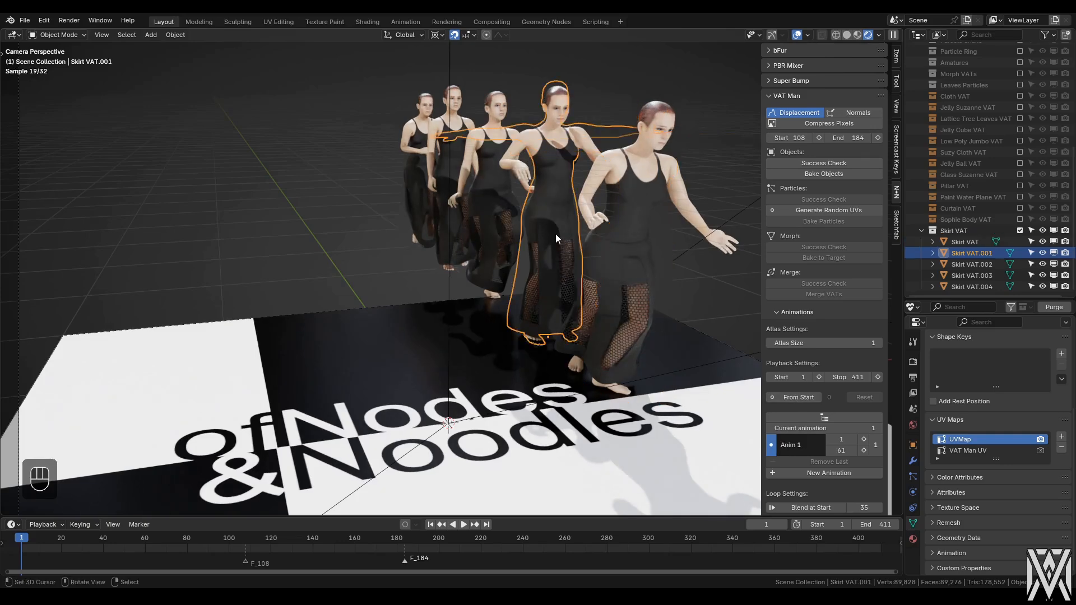
pyautogui.doubleClick(796, 447)
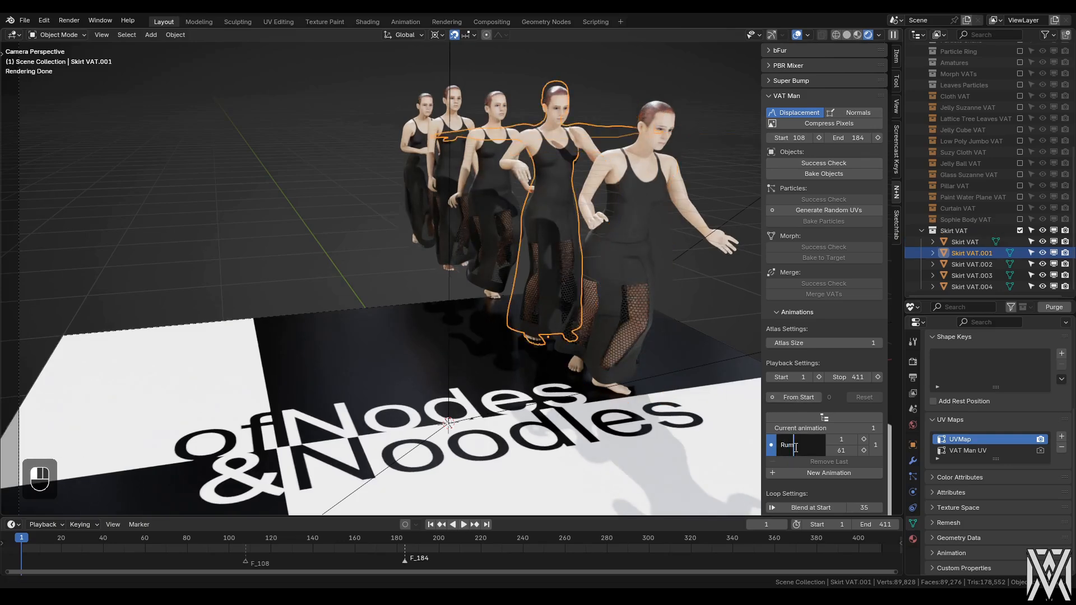
pyautogui.write('Rumba')
pyautogui.press('Return')
# - Rename the animation of Skirt VAT.002 to "Catwalk"
pyautogui.click(503, 223)
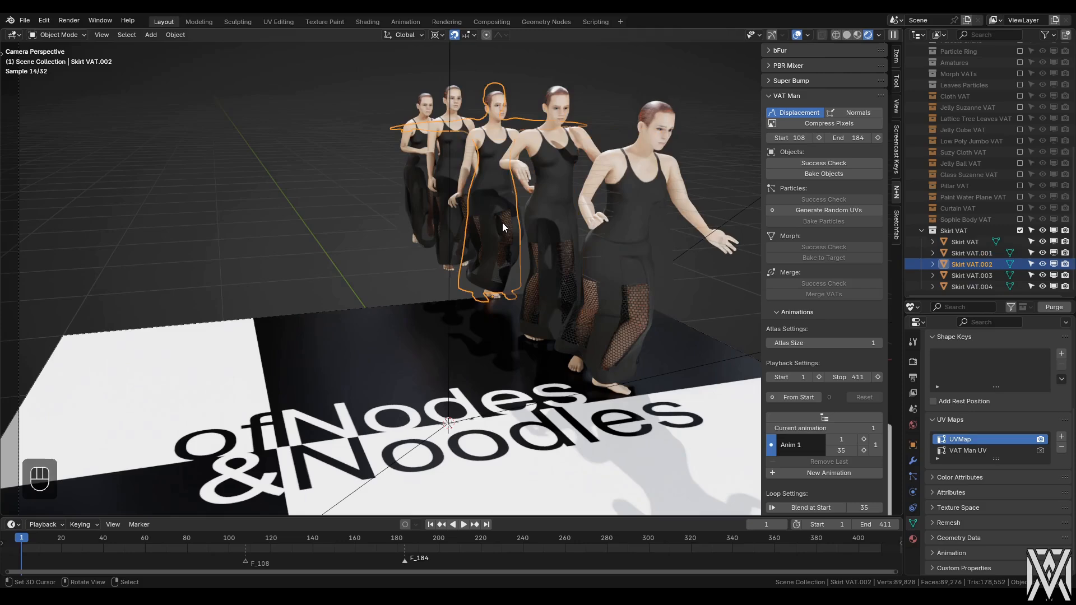
pyautogui.doubleClick(814, 445)
pyautogui.write('Catwalk')
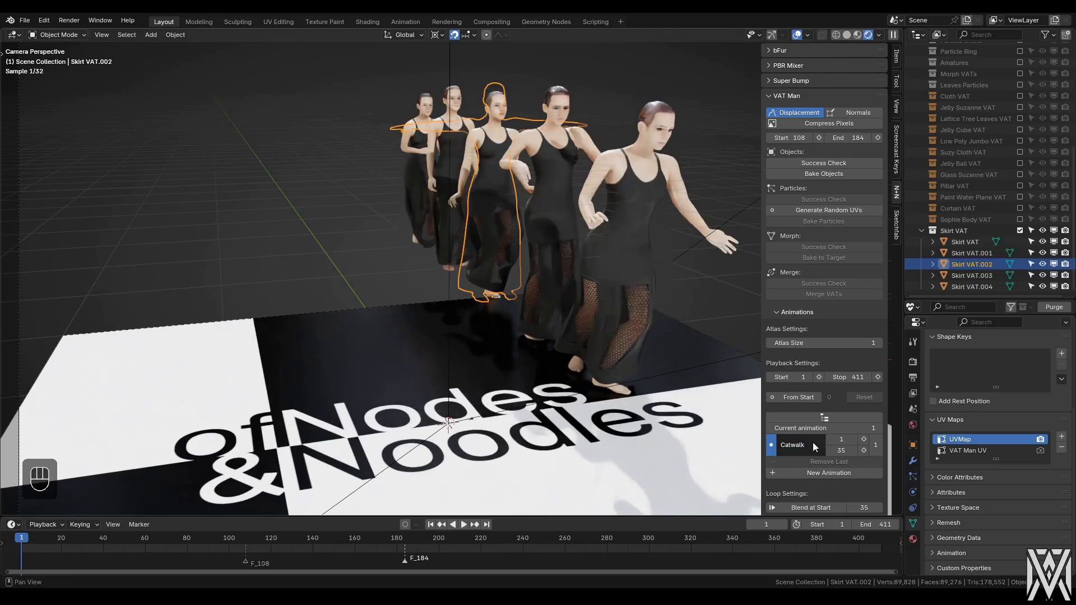
pyautogui.press('Return')
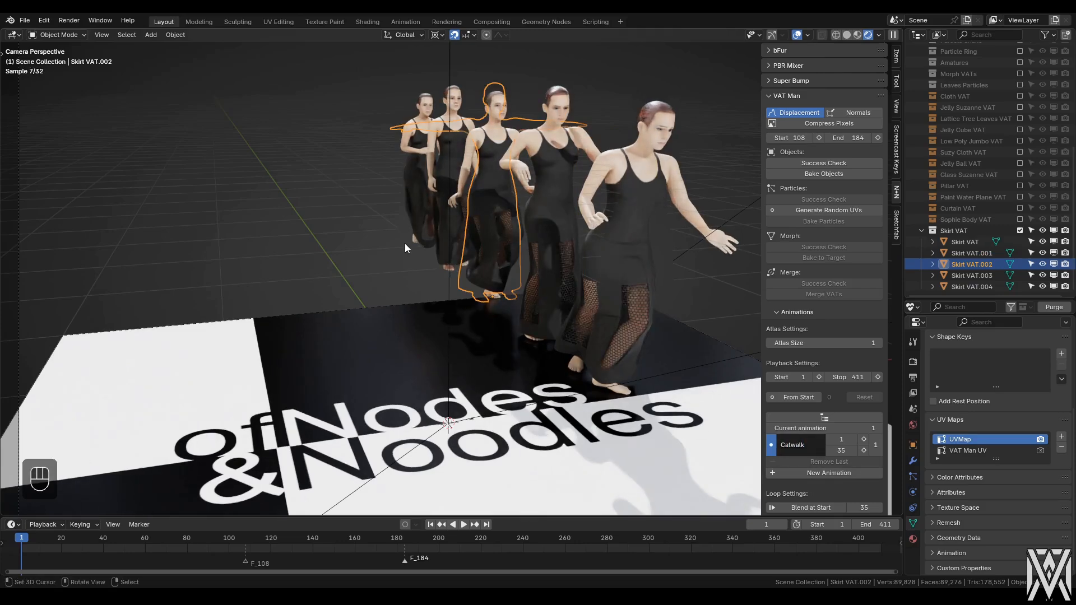
# - Rename Skirt VAT.003's animation to "Walk" and Skirt VAT.004's animation to "Jog"
pyautogui.click(448, 167)
pyautogui.write('Walk')
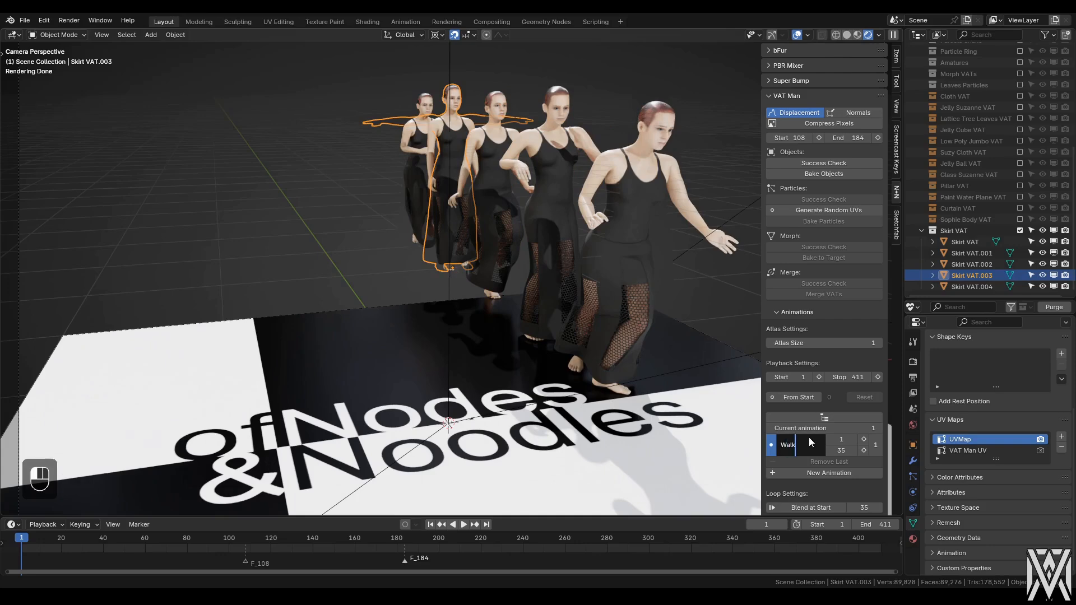
pyautogui.press('Return')
pyautogui.click(419, 159)
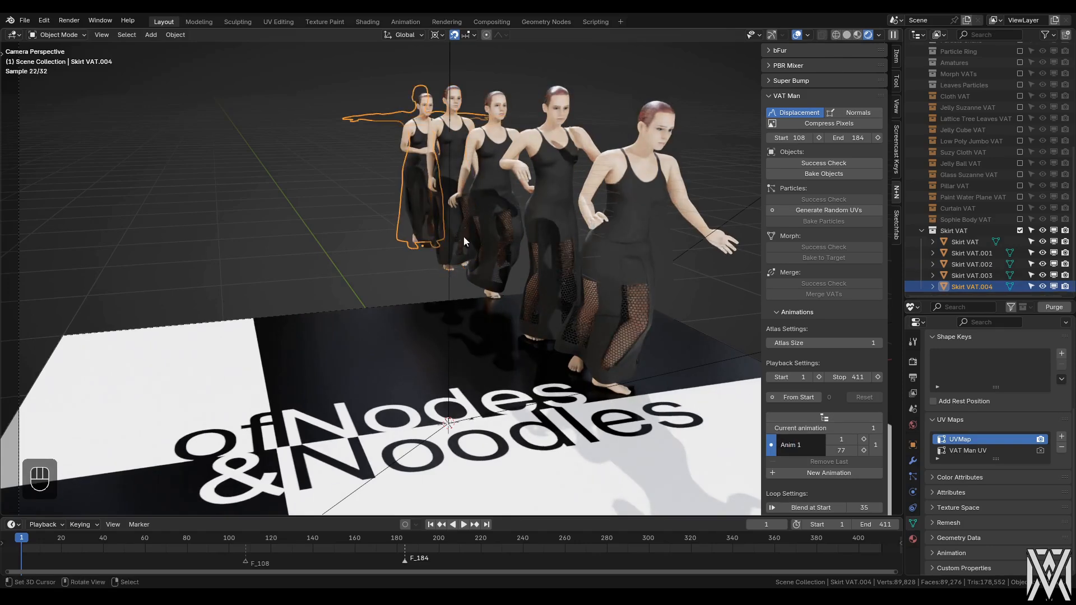
pyautogui.write('Jo')
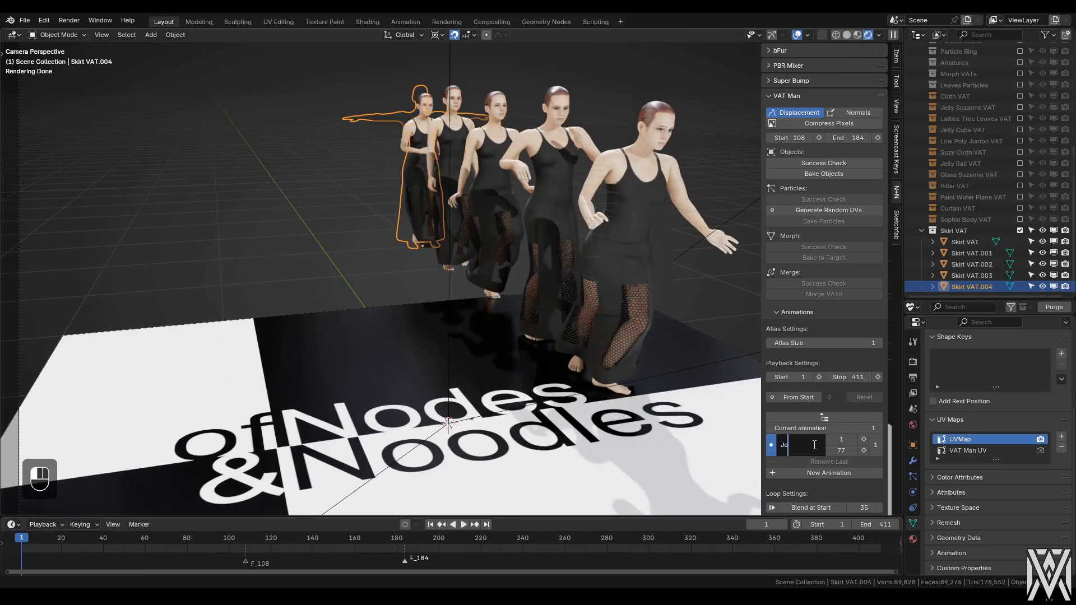
# - In solid shading, merge the VATs of all five skirt objects in their listed order, with Skirt VAT as the active object
pyautogui.write('z')
pyautogui.click(728, 210)
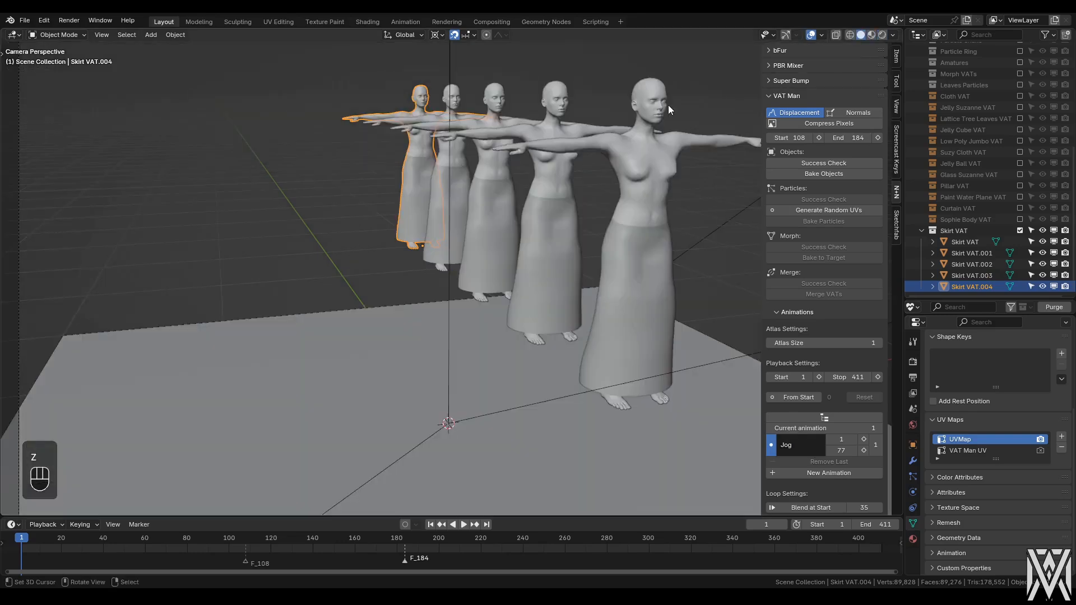
pyautogui.click(668, 104)
pyautogui.keyDown('shift'); pyautogui.click(968, 285); pyautogui.keyUp('shift')
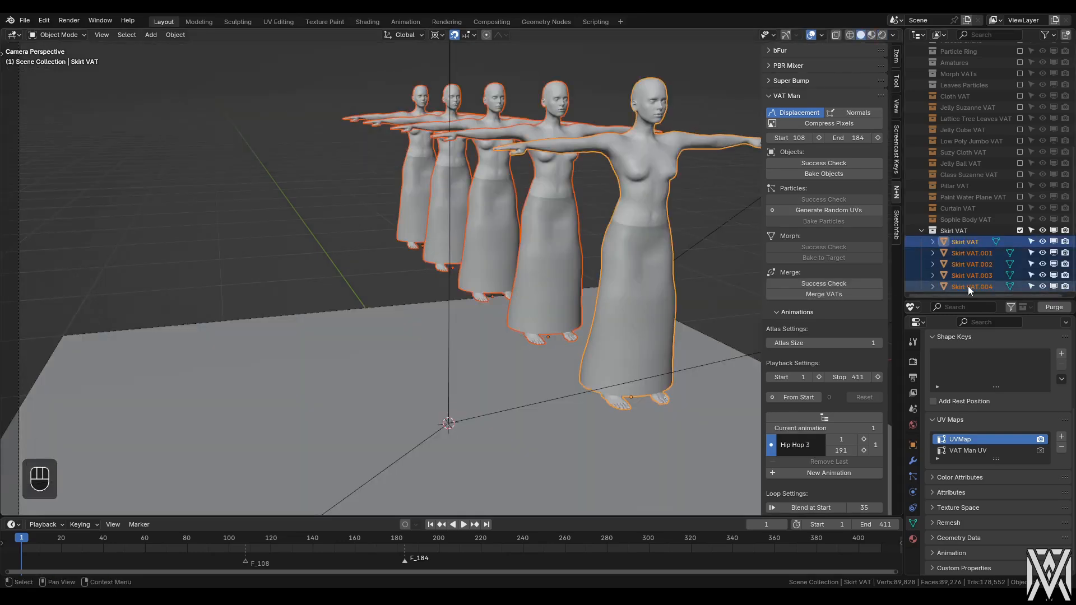
pyautogui.click(823, 294)
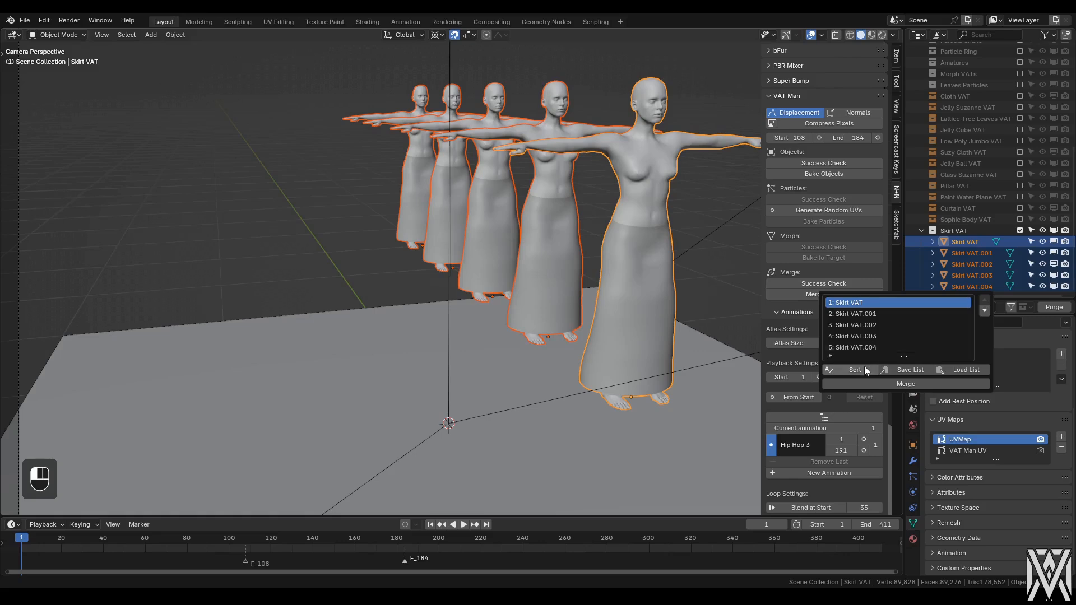
pyautogui.click(894, 384)
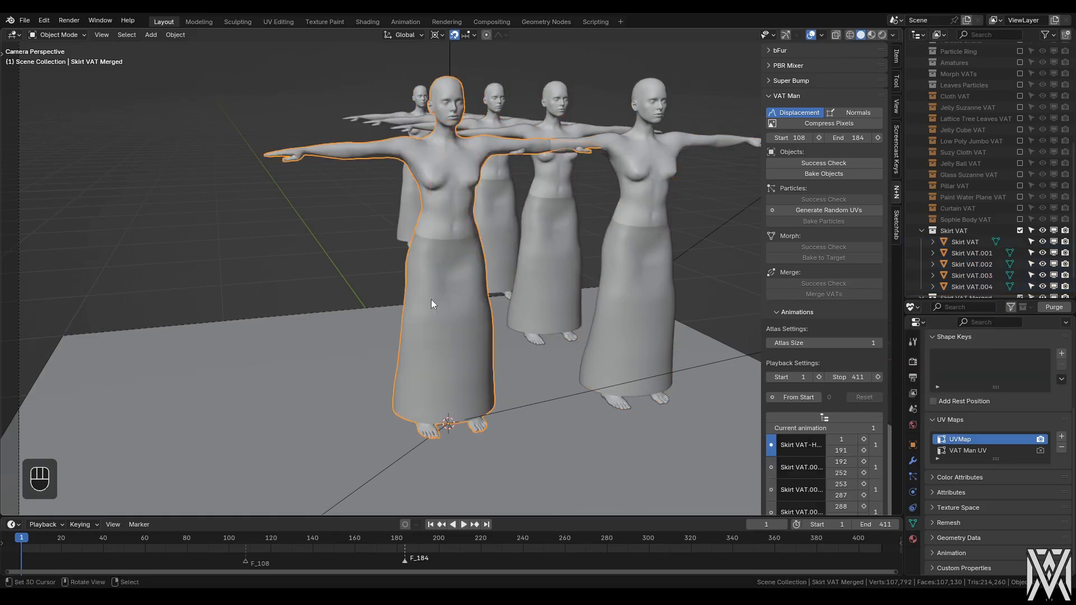
# - Exclude the Skirt VAT collection from the view layer and play Skirt VAT Merged in rendered shading with nothing selected
pyautogui.scroll(-2, 975, 275)
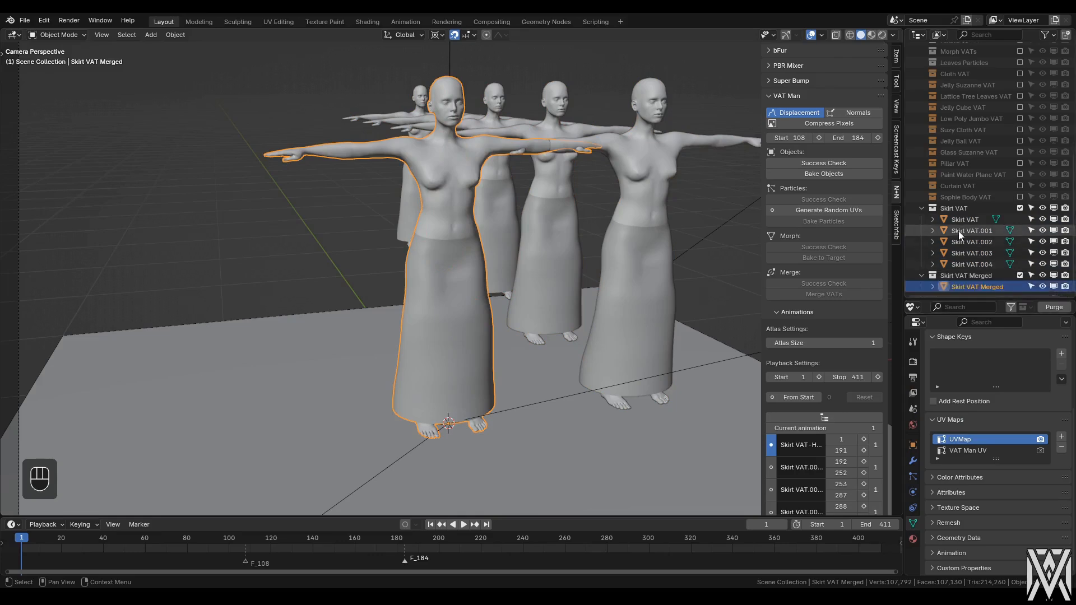
pyautogui.click(1020, 209)
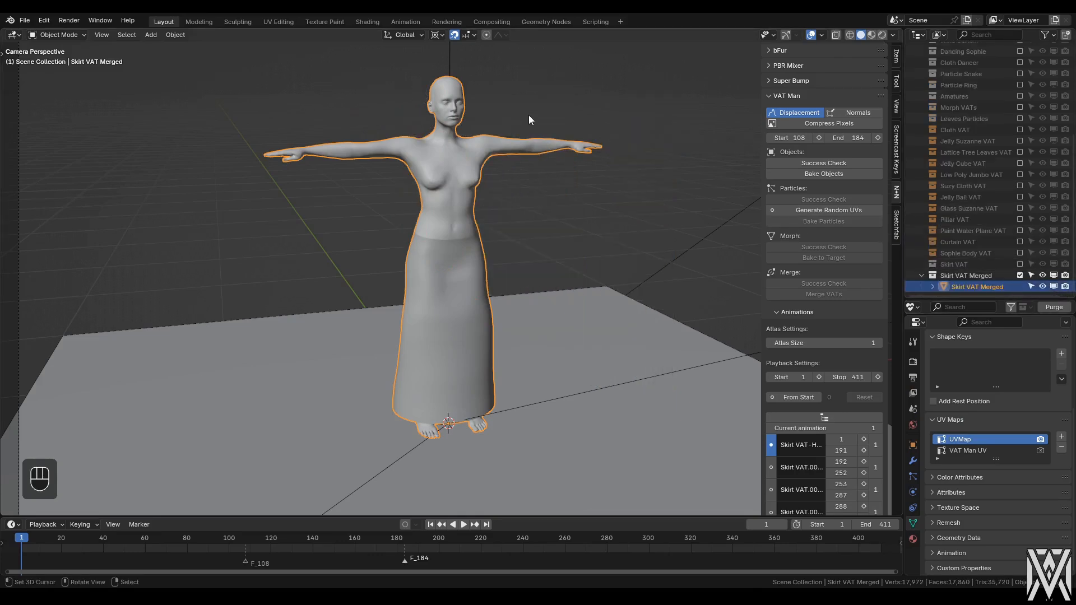
pyautogui.press('z')
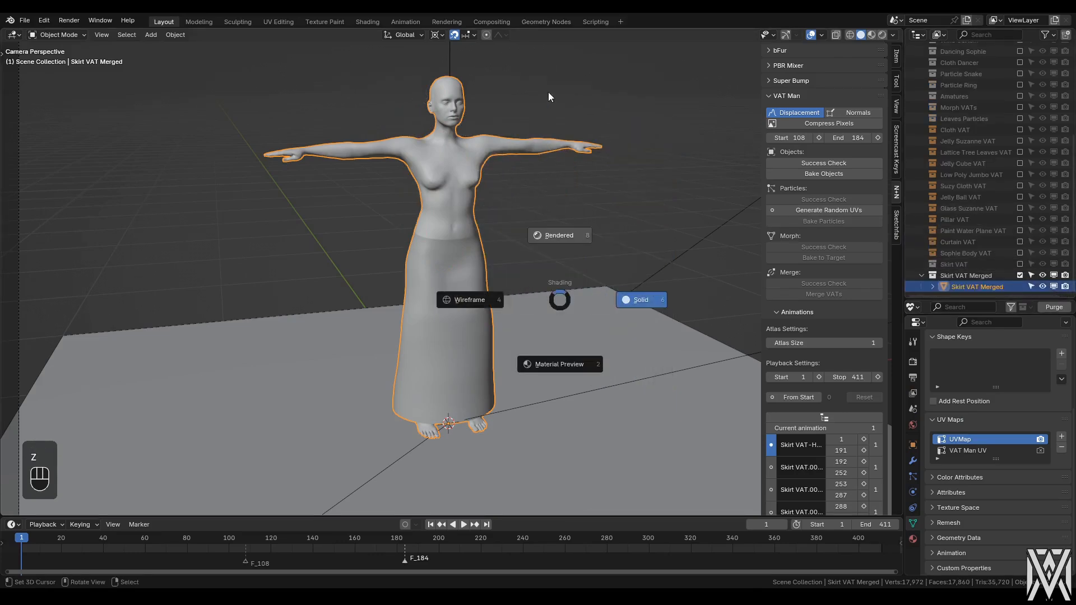
pyautogui.click(550, 93)
pyautogui.hotkey('alt', 'a')
pyautogui.press('space')
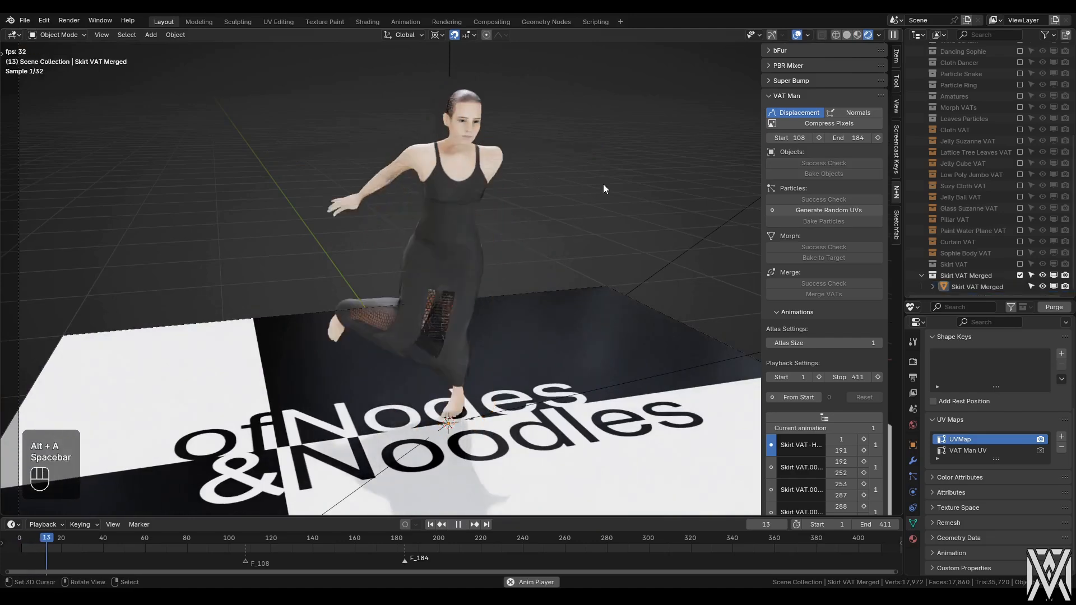
# - Preview the second, third, fourth and fifth animations of Skirt VAT Merged in turn during playback, and stop playing
pyautogui.scroll(-3, 785, 343)
pyautogui.scroll(-2, 784, 341)
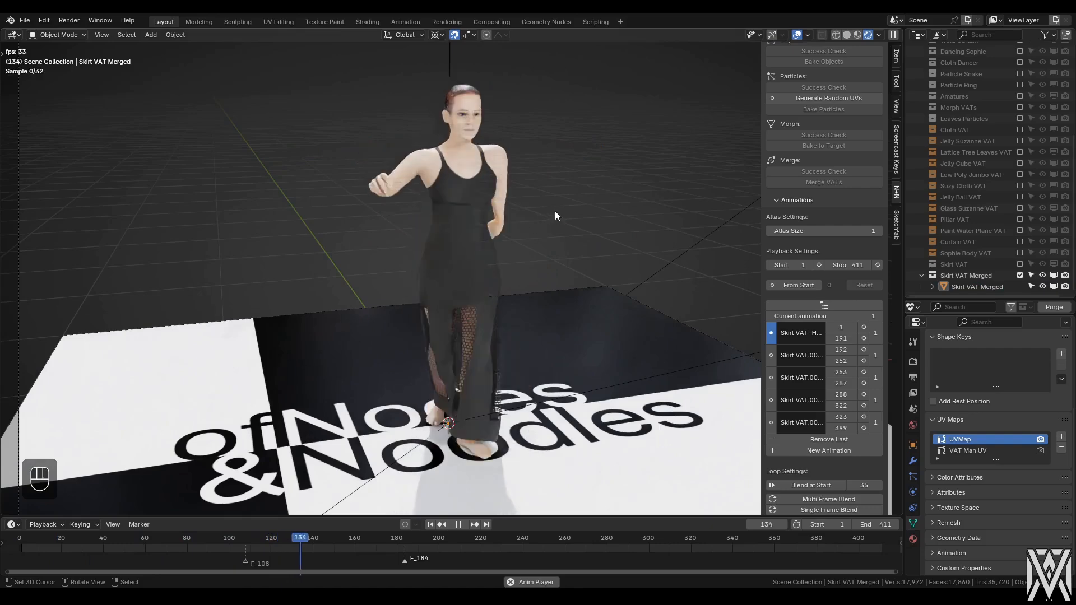
pyautogui.press('Escape')
pyautogui.press('space')
pyautogui.click(772, 355)
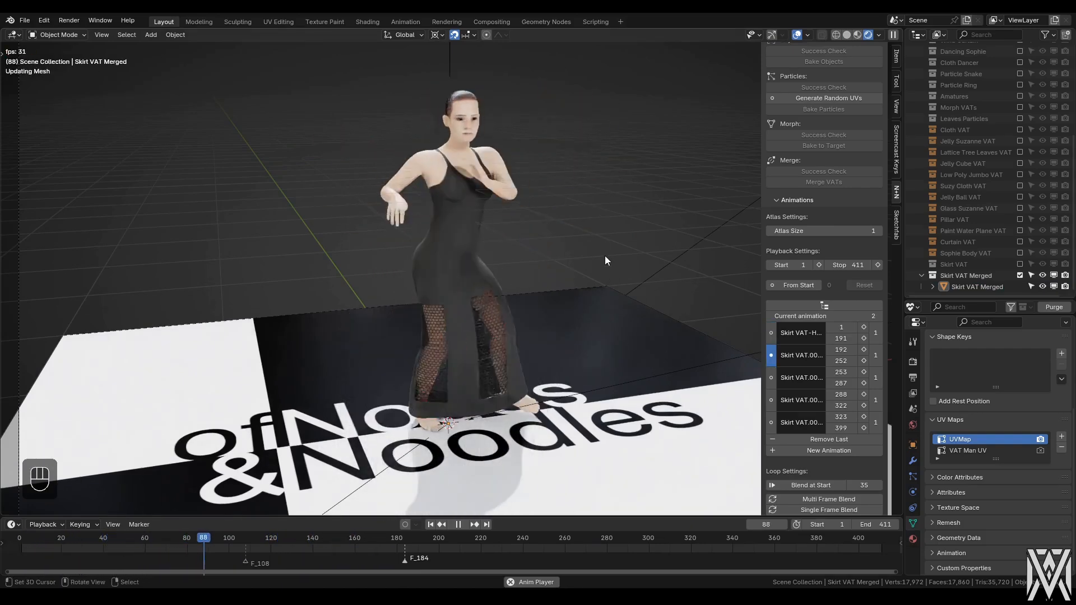
pyautogui.click(771, 378)
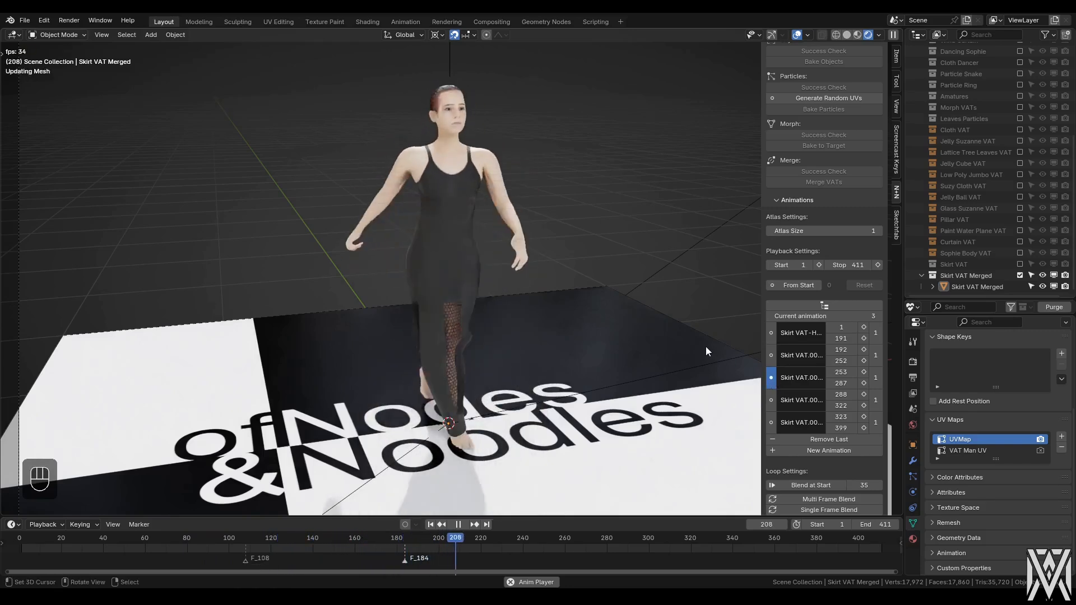
pyautogui.click(771, 400)
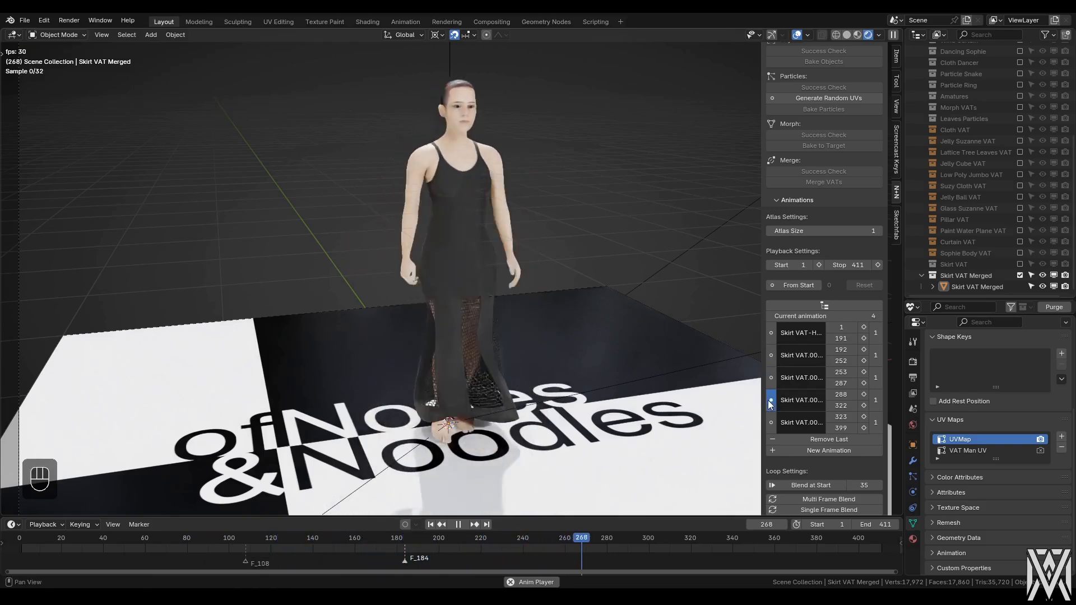
pyautogui.click(771, 423)
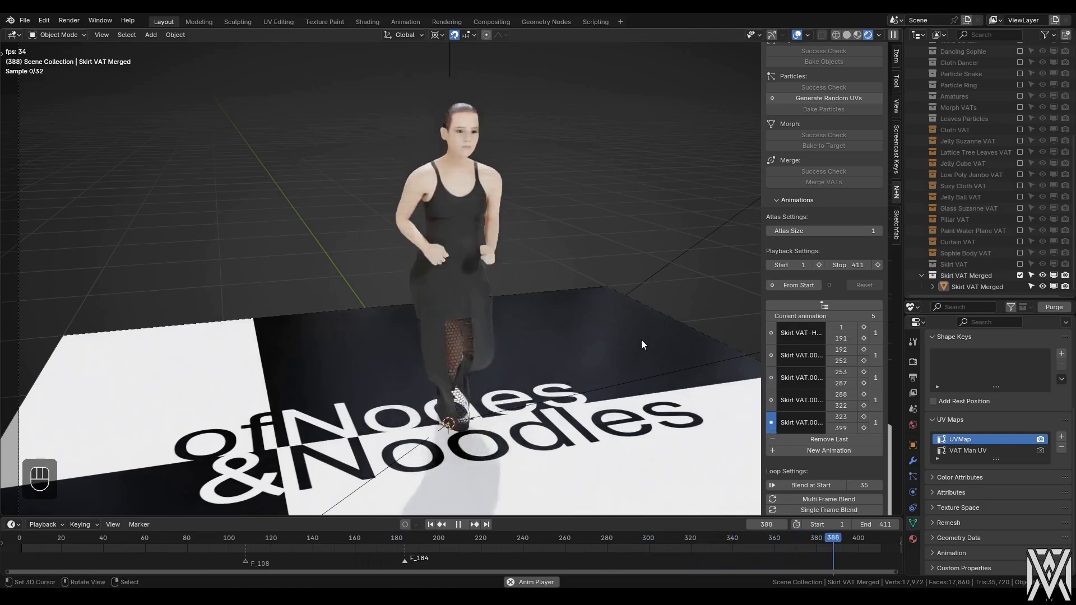
pyautogui.press('Escape')
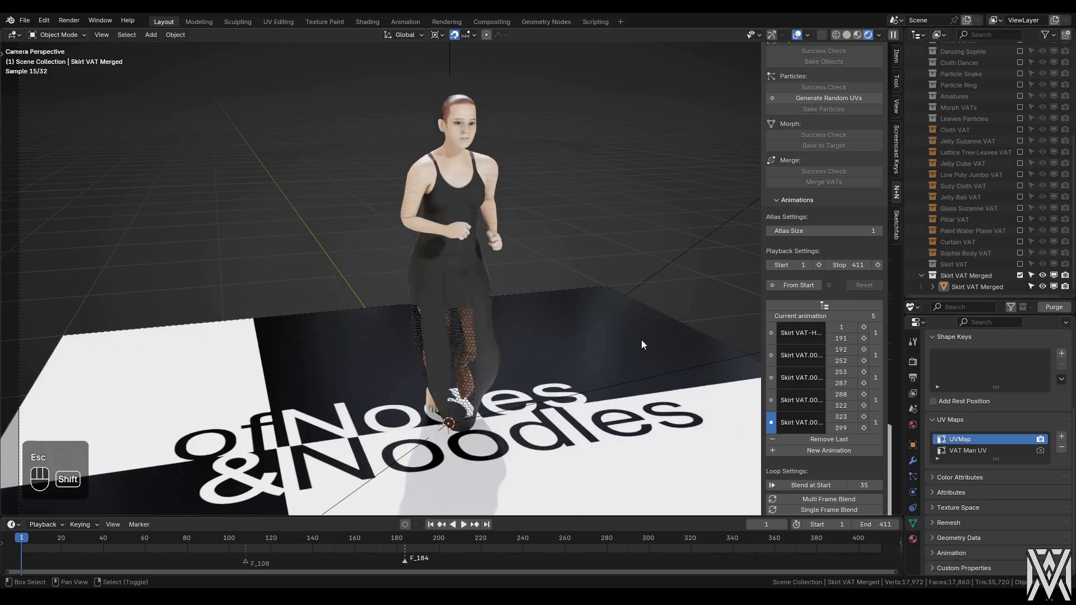
# - Widen the sidebar and shorten the first merged animation's name to "Hip Hop 3"
pyautogui.hotkey('shift', 'Left')
pyautogui.moveTo(767, 368); pyautogui.dragTo(650, 368)
pyautogui.doubleClick(736, 336)
pyautogui.press('Home')
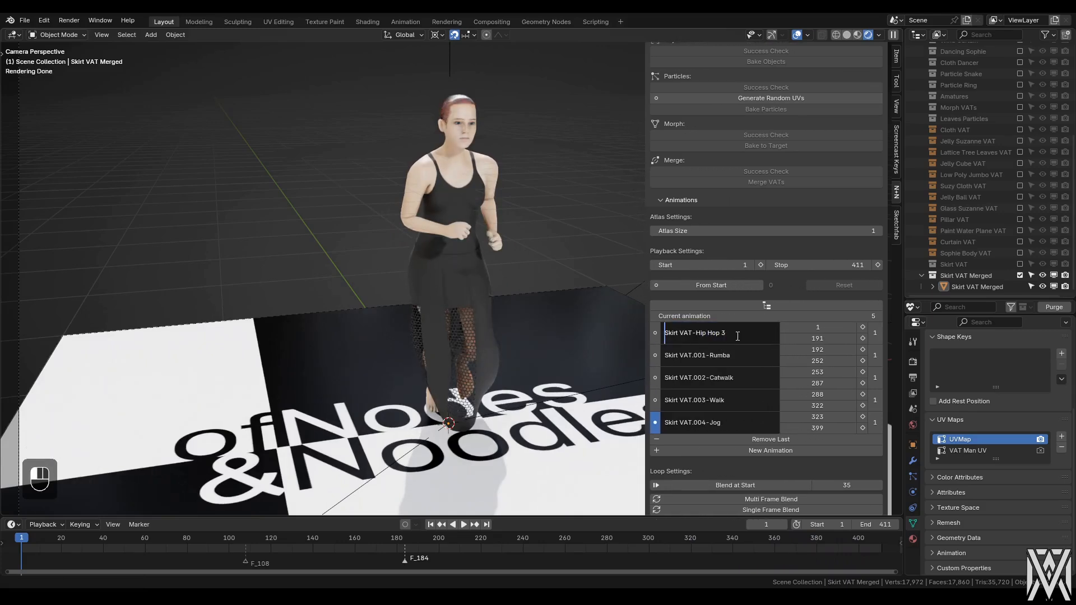
pyautogui.hotkey('shift', 'ctrl', 'Right')
pyautogui.hotkey('shift', 'ctrl', 'Right')
pyautogui.doubleClick(739, 333)
pyautogui.press('Left')
pyautogui.hotkey('ctrl', 'shift', 'Right')
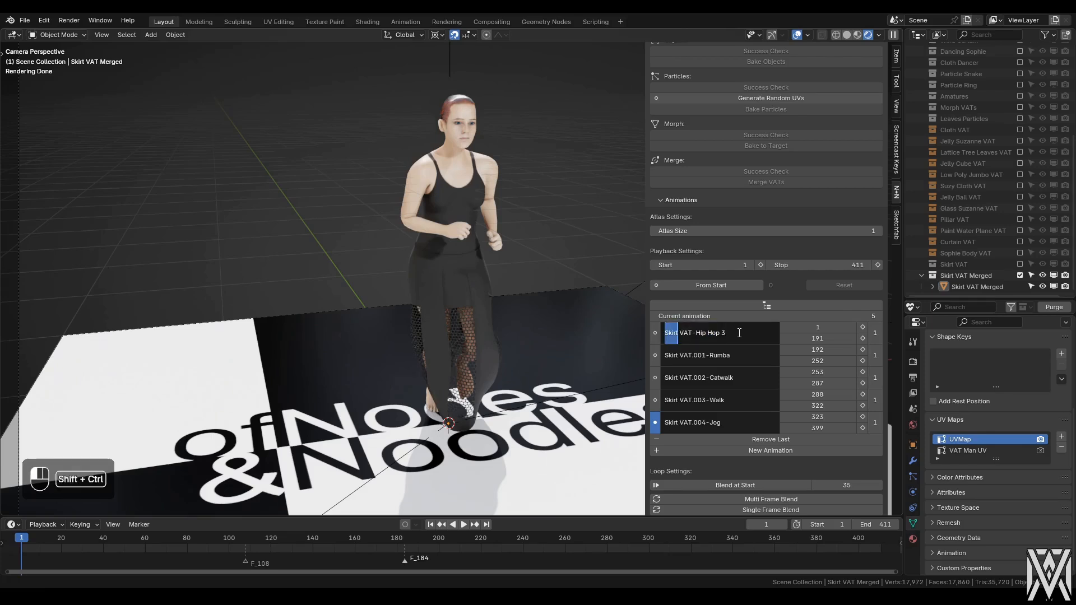
pyautogui.hotkey('ctrl', 'shift', 'Right')
pyautogui.hotkey('shift', 'Right')
pyautogui.press('BackSpace')
# - Shorten the second merged animation's name to "Rumba"
pyautogui.doubleClick(739, 349)
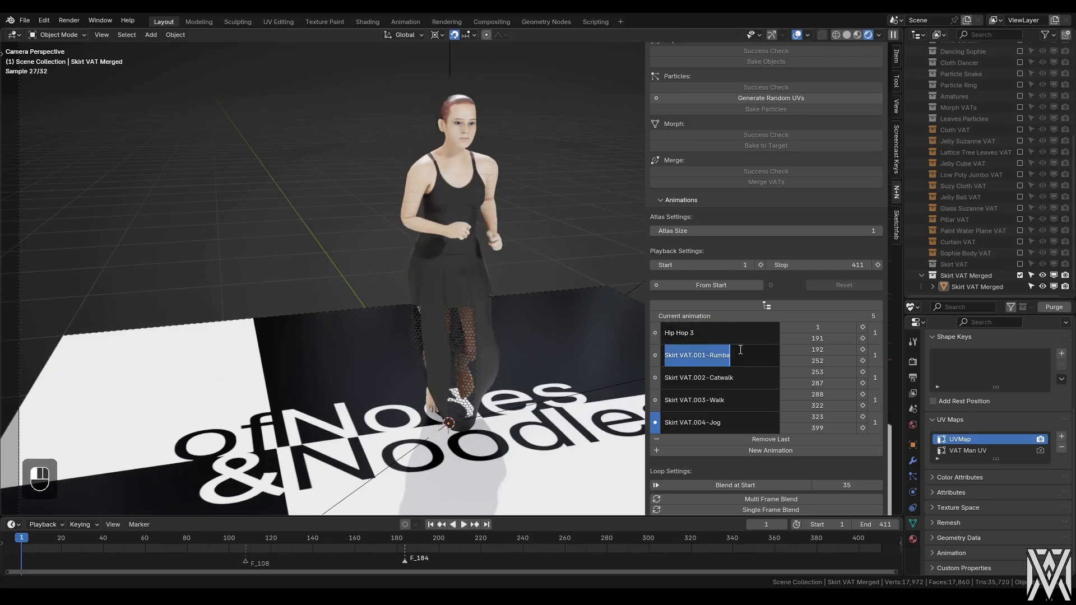
pyautogui.press('Left')
pyautogui.hotkey('ctrl', 'shift', 'Right')
pyautogui.hotkey('ctrl', 'shift', 'Right')
pyautogui.hotkey('shift', 'Right')
pyautogui.hotkey('shift', 'Right')
pyautogui.press('BackSpace')
# - Remove the object prefix from the third merged animation's name, leaving "Catwalk"
pyautogui.doubleClick(741, 377)
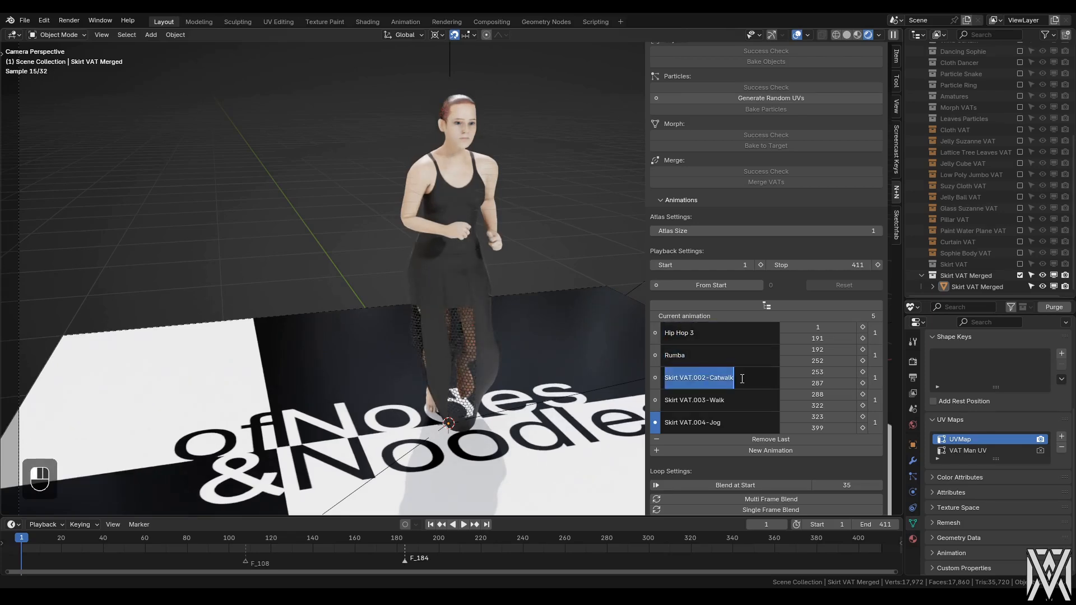
pyautogui.press('Left')
pyautogui.hotkey('ctrl', 'shift', 'Right')
pyautogui.hotkey('ctrl', 'shift', 'Right')
pyautogui.hotkey('shift', 'Right')
pyautogui.press('BackSpace')
# - Rename the fourth merged animation to just "Walk"
pyautogui.doubleClick(735, 400)
pyautogui.press('Left')
pyautogui.hotkey('ctrl', 'shift', 'Right')
pyautogui.hotkey('ctrl', 'shift', 'Right')
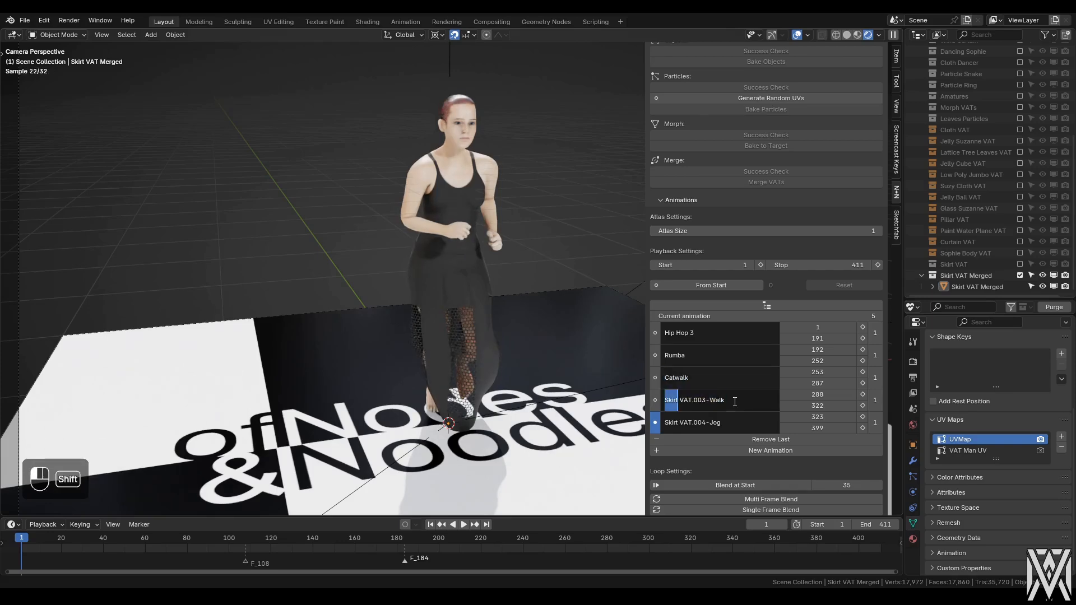
pyautogui.hotkey('shift', 'Right')
pyautogui.press('BackSpace')
pyautogui.press('Return')
# - Rename the fifth merged animation to just "Jog" and narrow the sidebar again
pyautogui.doubleClick(729, 423)
pyautogui.press('Left')
pyautogui.hotkey('ctrl', 'shift', 'Right')
pyautogui.hotkey('ctrl', 'shift', 'Right')
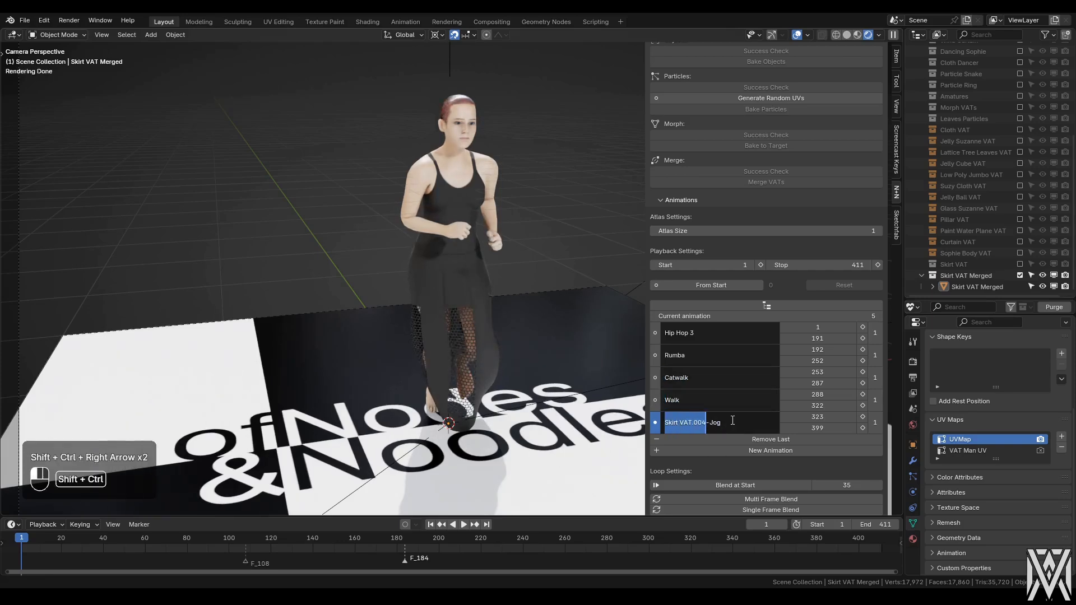
pyautogui.hotkey('shift', 'Right')
pyautogui.press('BackSpace')
pyautogui.press('Return')
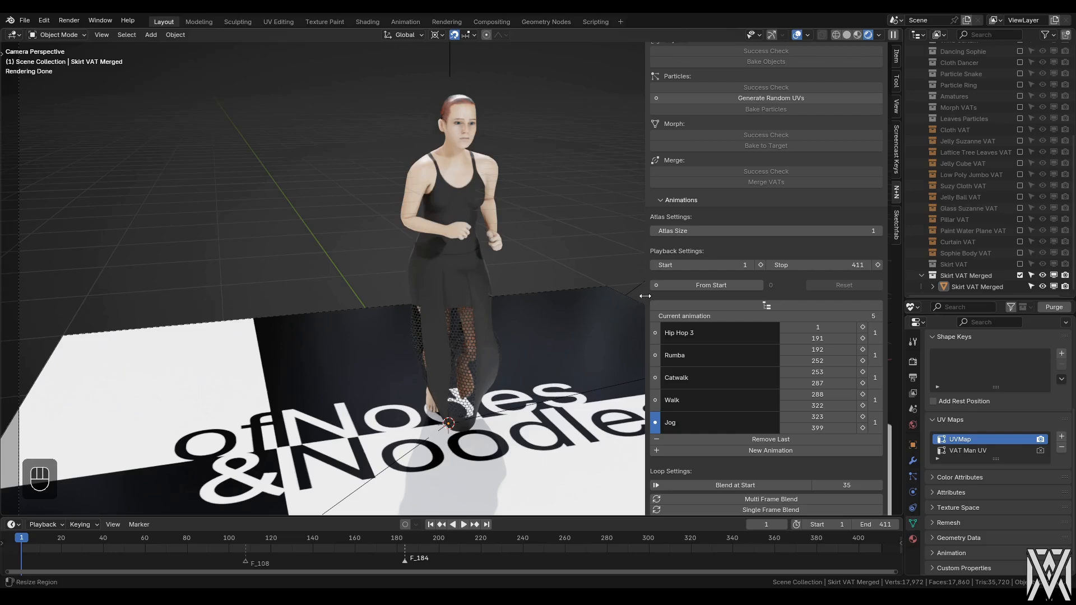
pyautogui.moveTo(645, 295); pyautogui.dragTo(756, 293)
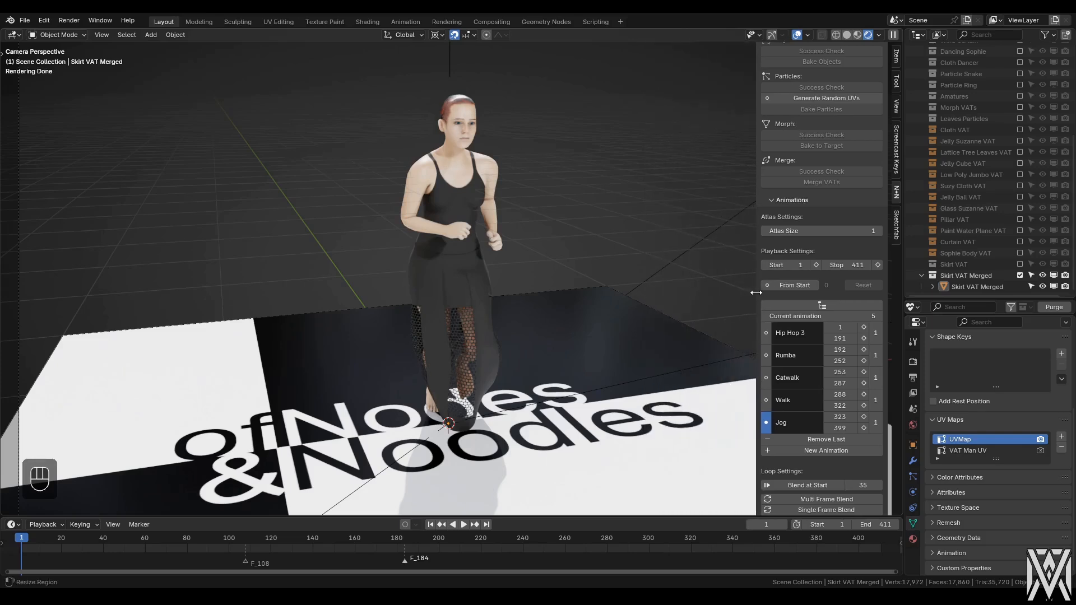
# - Switch the merged object's animation list to its compact one-line layout and back to the expanded layout
pyautogui.scroll(-4, 808, 347)
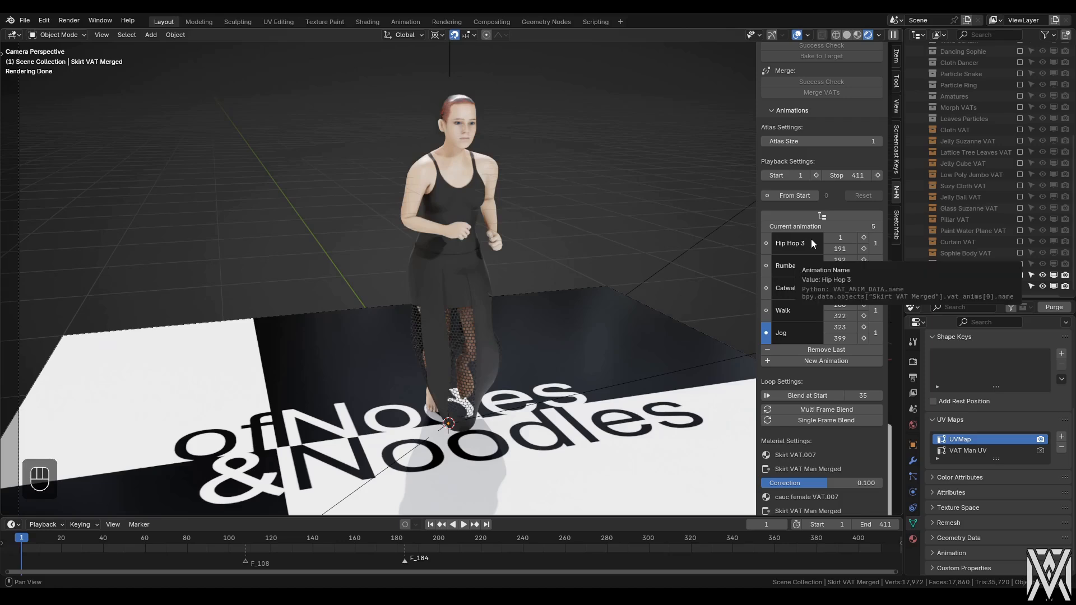
pyautogui.scroll(-1, 812, 239)
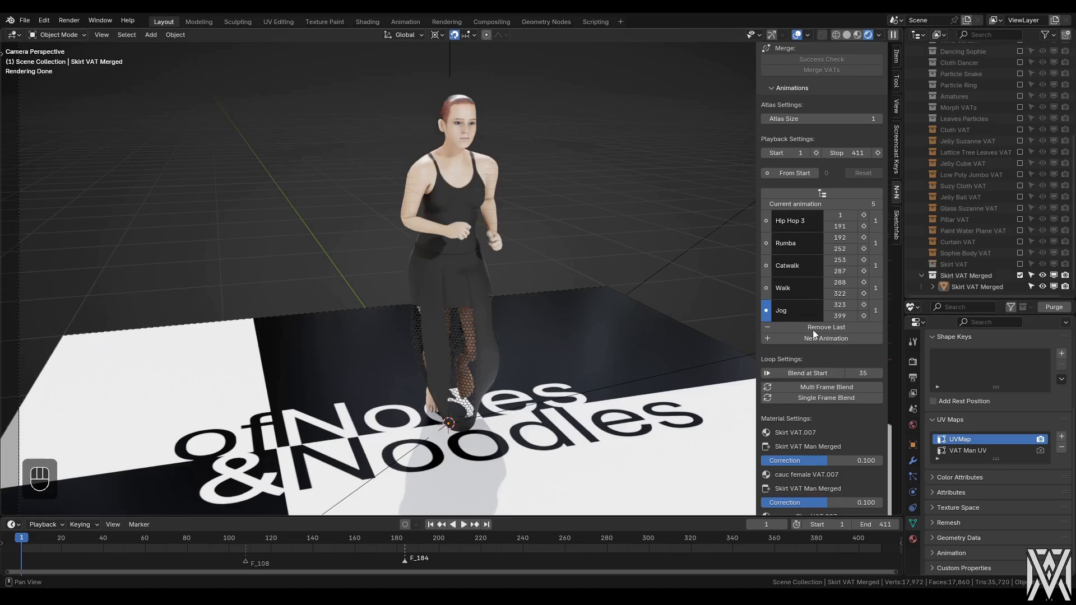
pyautogui.scroll(-1, 813, 330)
pyautogui.scroll(1, 797, 384)
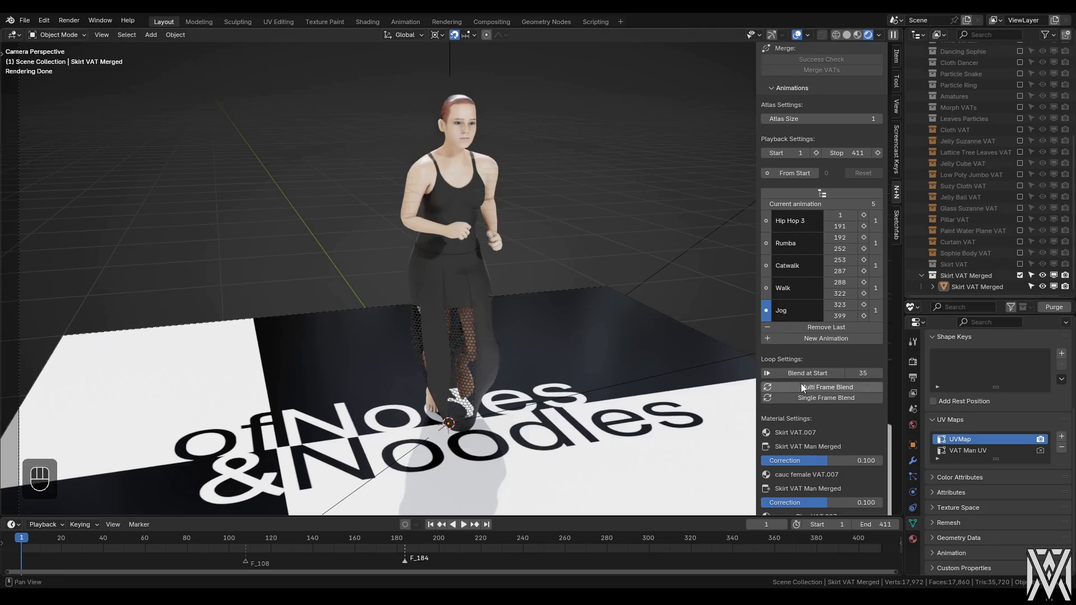
pyautogui.click(828, 193)
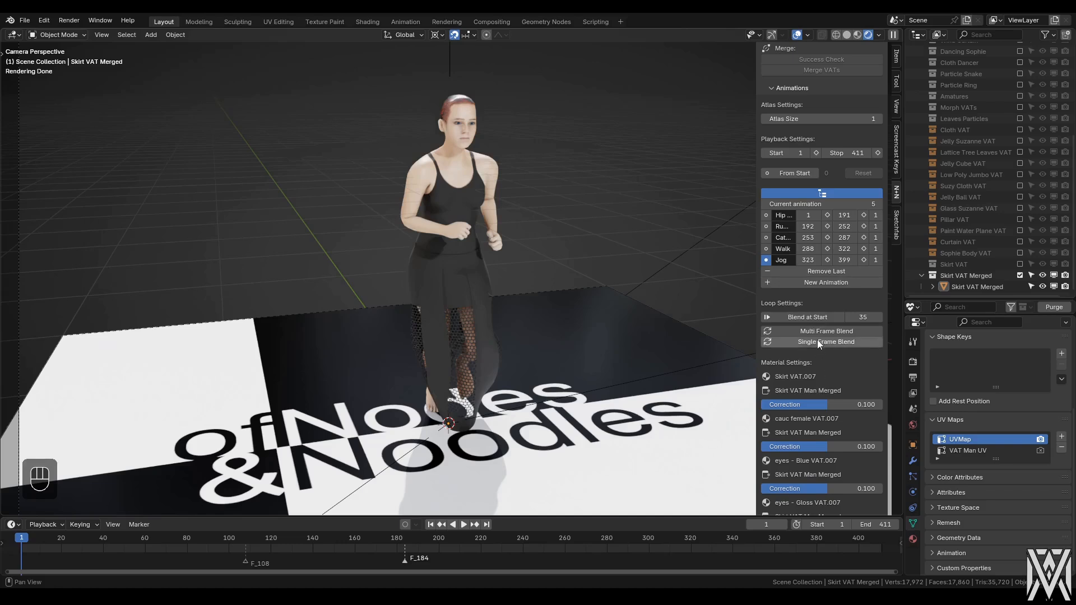
pyautogui.click(822, 192)
# - Play the merged skirt and preview the Hip Hop 3, Rumba, Catwalk, Walk and Jog animations in turn
pyautogui.click(475, 260)
pyautogui.press('space')
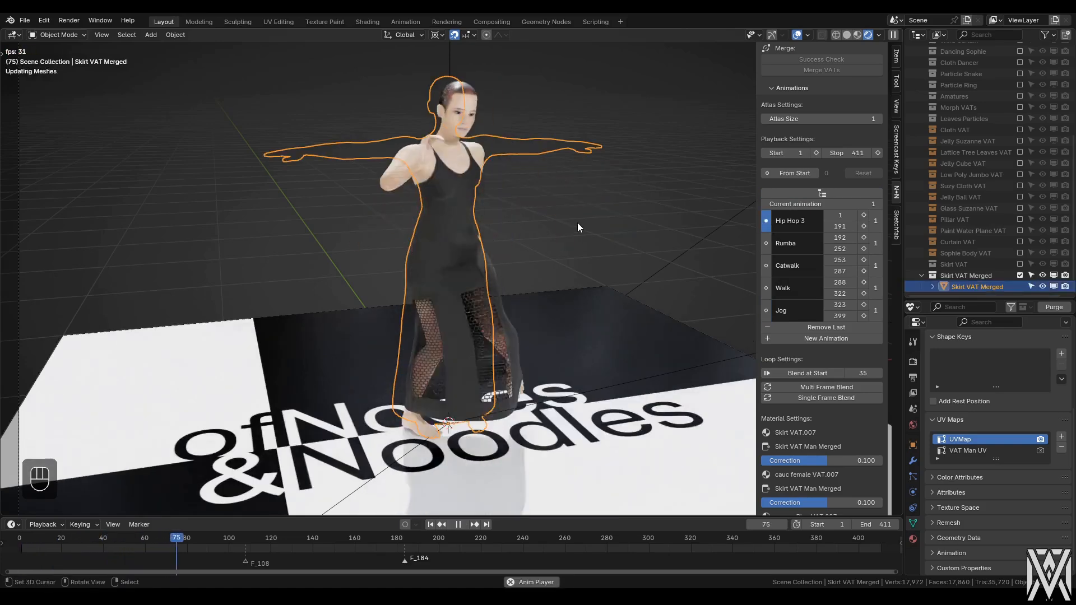
pyautogui.hotkey('alt', 'a')
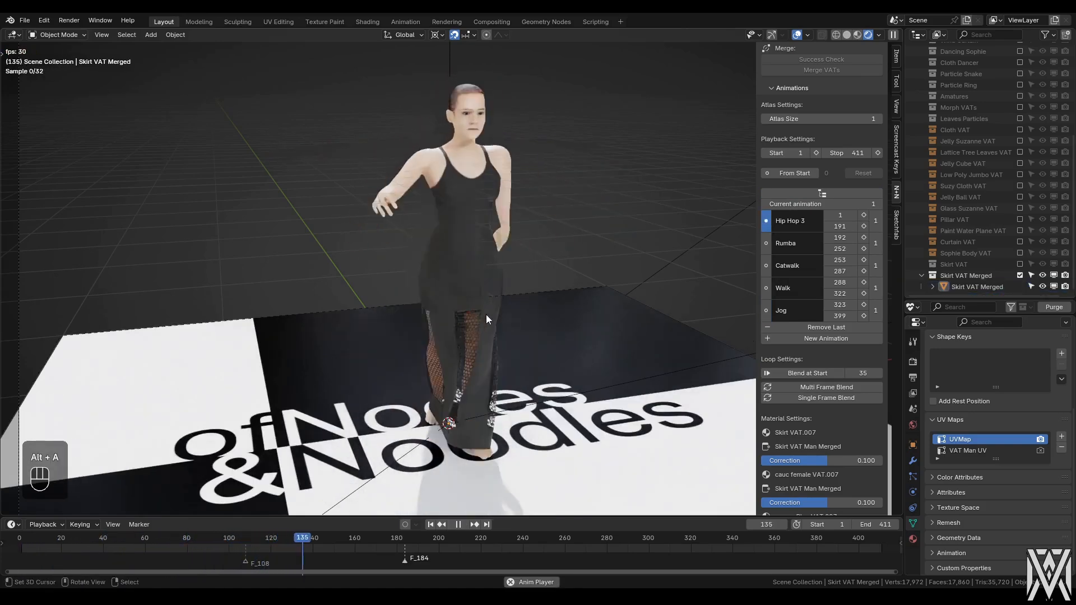
pyautogui.click(766, 244)
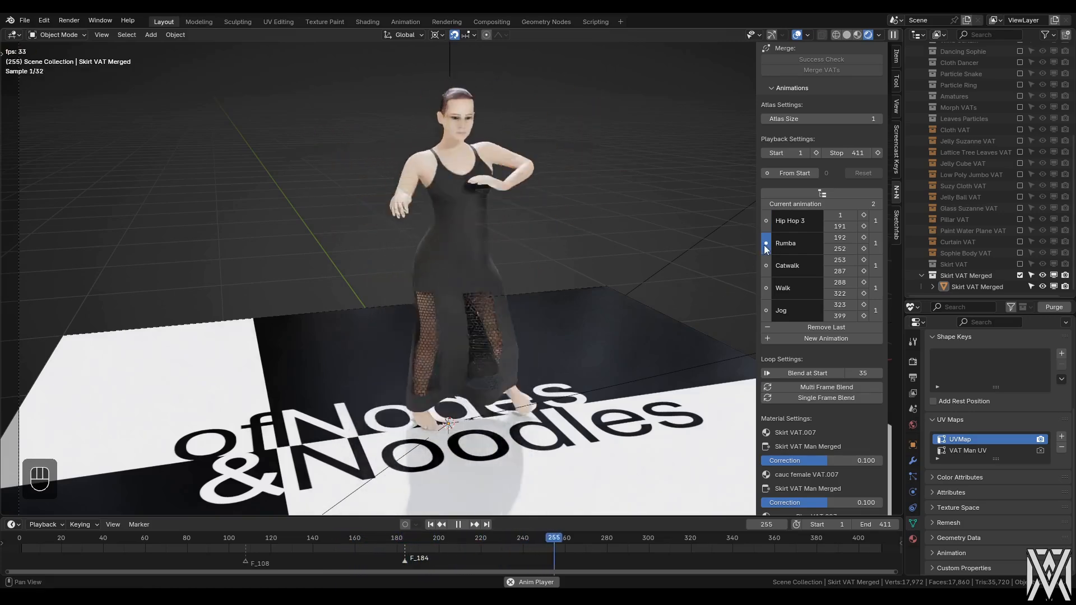
pyautogui.click(766, 266)
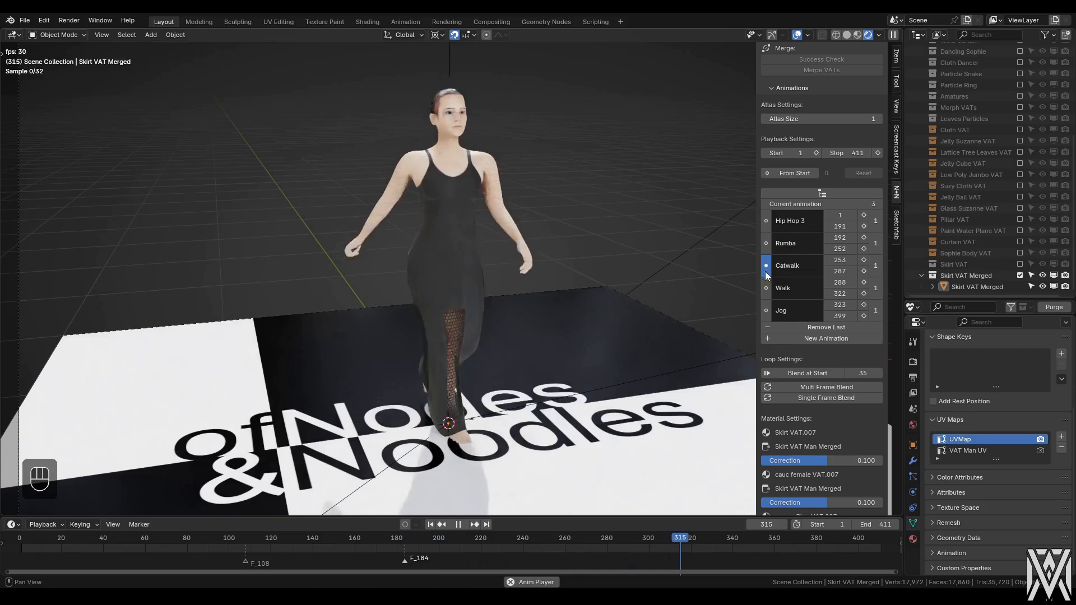
pyautogui.click(766, 289)
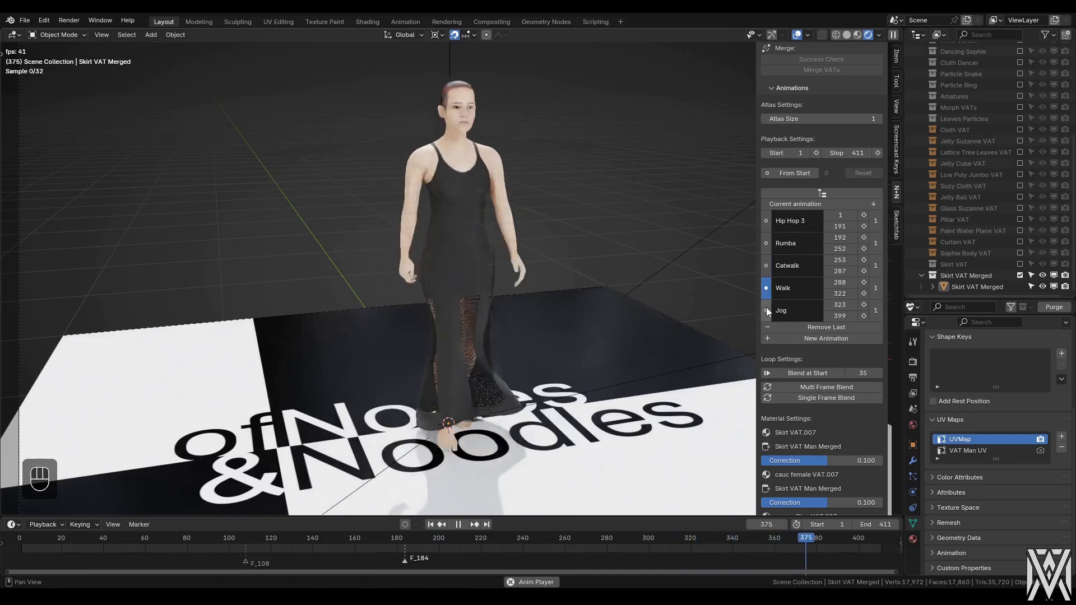
pyautogui.click(766, 312)
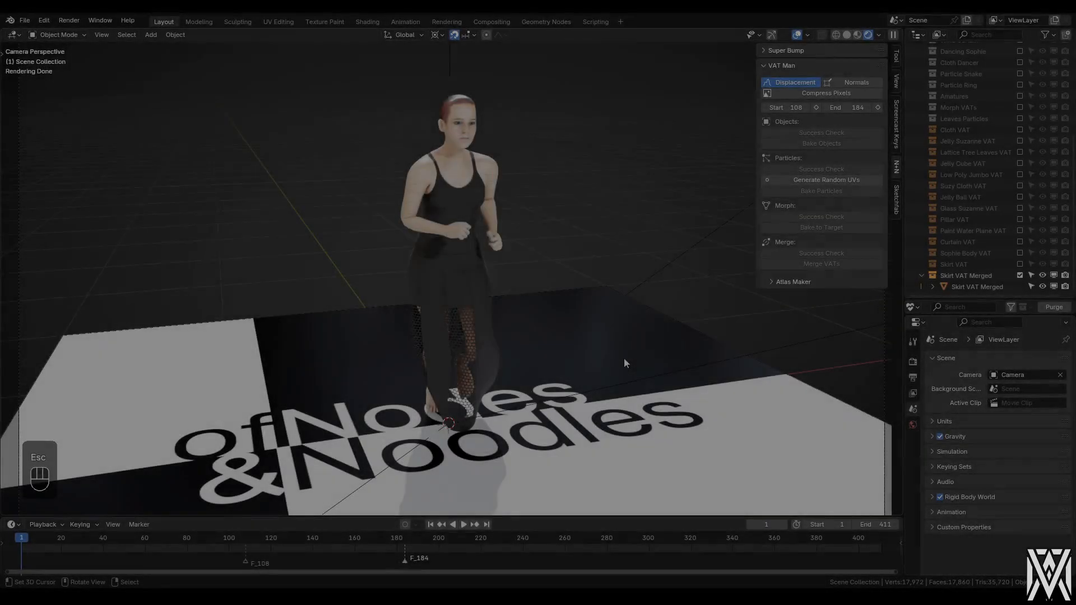
# - Return to solid shading, exclude the Skirt VAT Merged collection and enable the Skirt VAT collection
pyautogui.press('z')
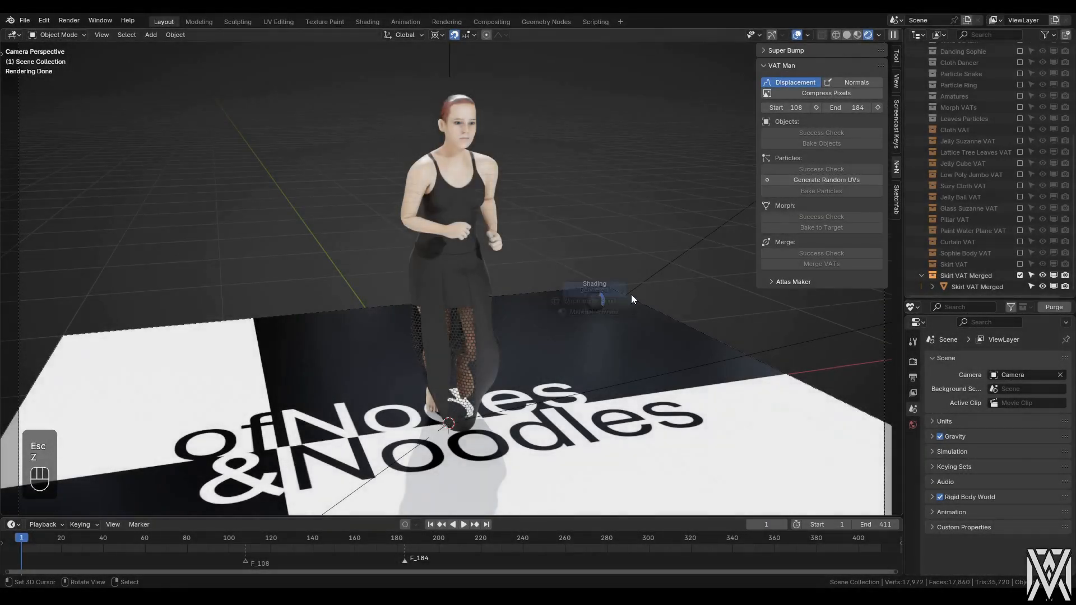
pyautogui.click(633, 295)
pyautogui.click(1020, 275)
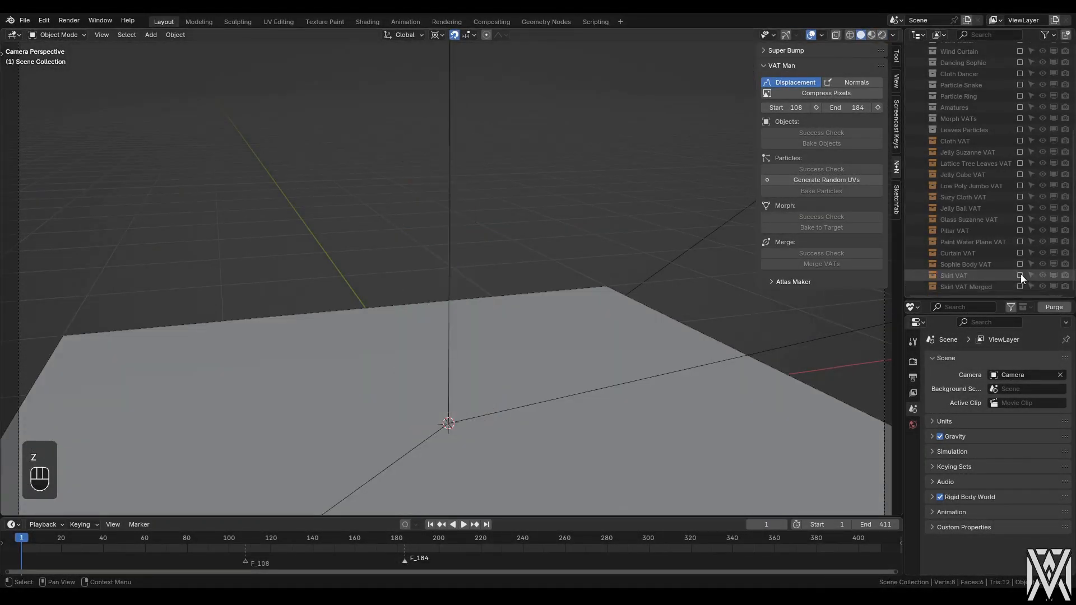
pyautogui.click(1020, 275)
# - Select the five skirt objects from Skirt VAT through Skirt VAT.004 and clear the selection
pyautogui.click(671, 179)
pyautogui.keyDown('shift'); pyautogui.click(568, 180); pyautogui.keyUp('shift')
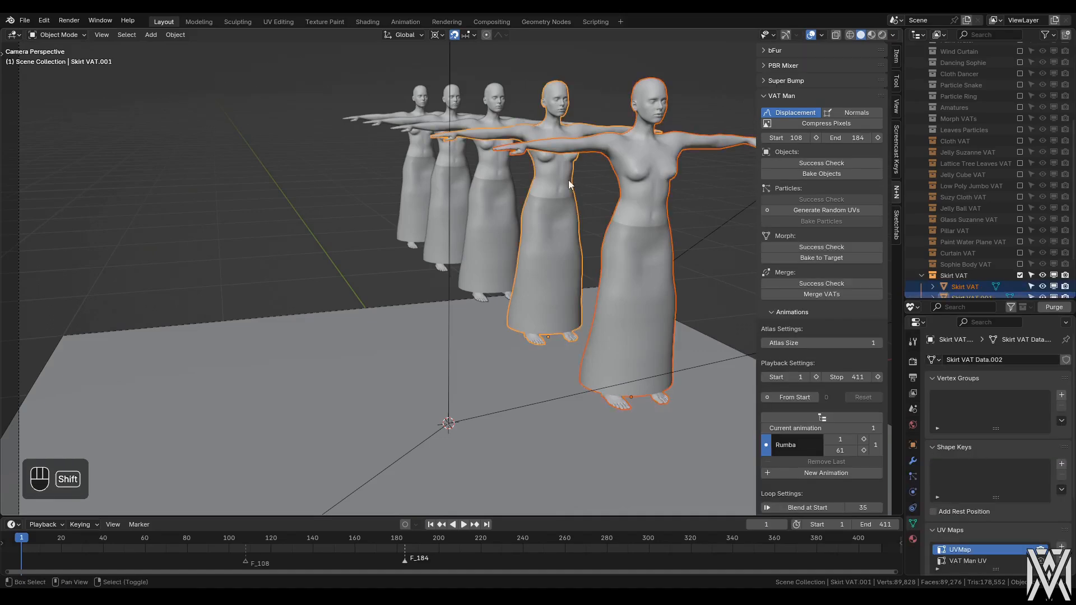
pyautogui.keyDown('shift'); pyautogui.click(493, 179); pyautogui.keyUp('shift')
pyautogui.keyDown('shift'); pyautogui.click(438, 173); pyautogui.keyUp('shift')
pyautogui.keyDown('shift'); pyautogui.click(419, 159); pyautogui.keyUp('shift')
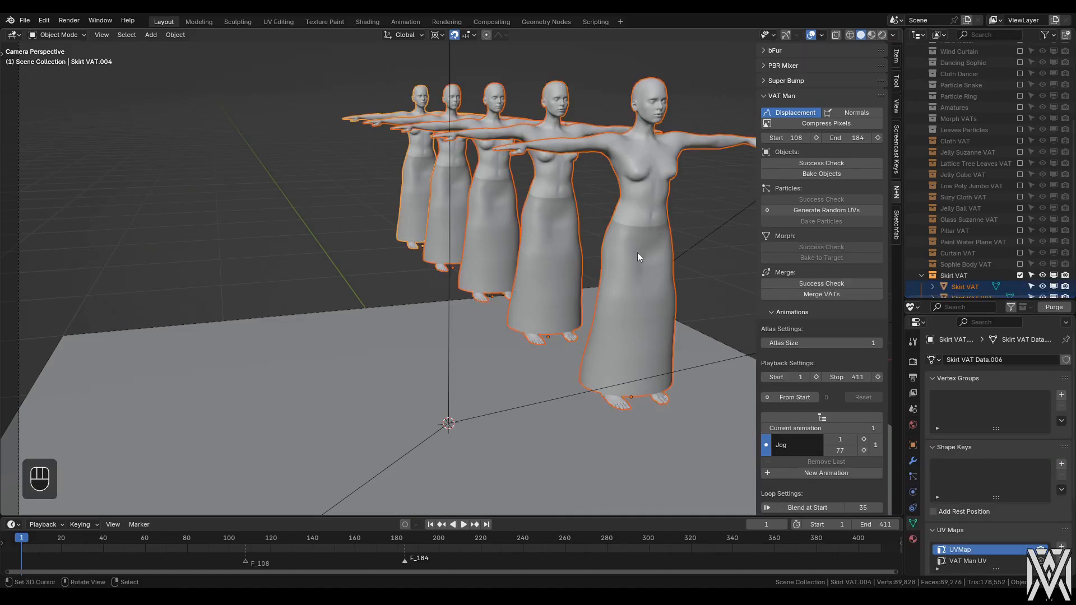
pyautogui.hotkey('alt', 'a')
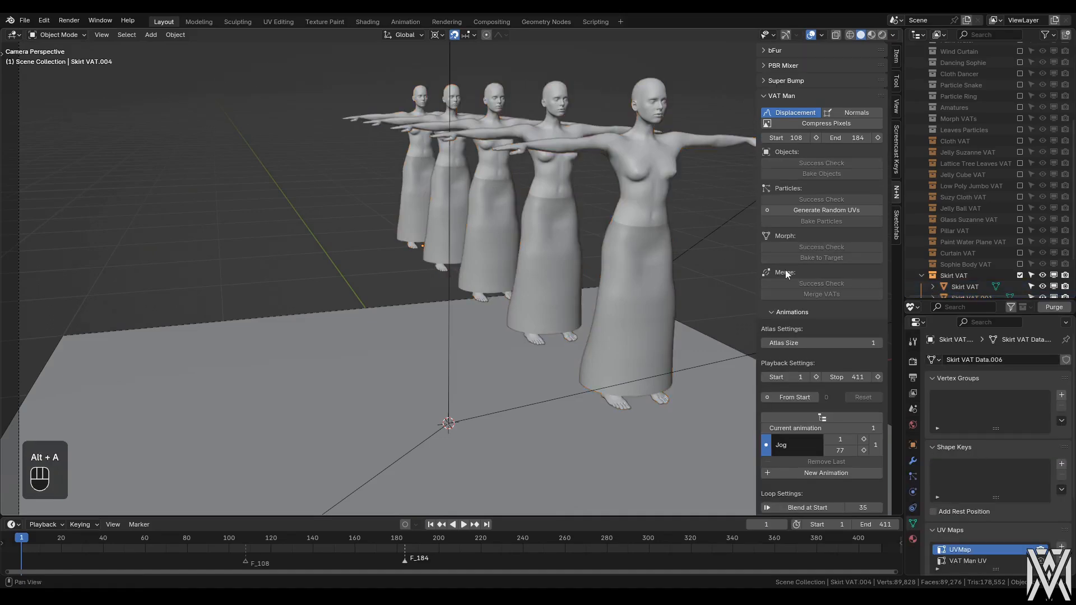
# - Exclude the Skirt VAT collection and enable the Sophie Body VAT collection in the view layer
pyautogui.click(1020, 275)
pyautogui.click(1020, 275)
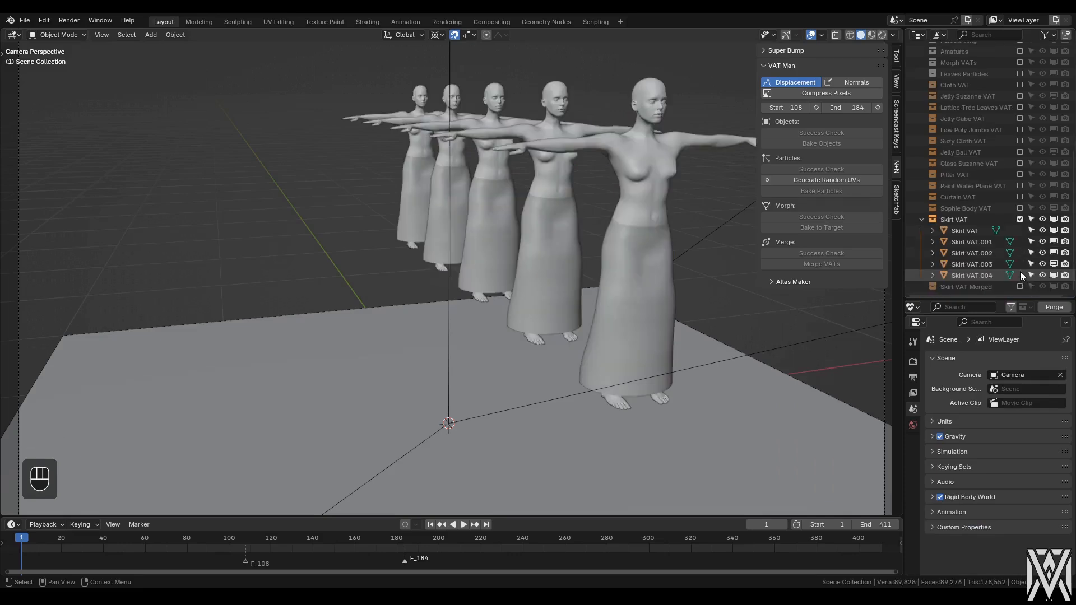
pyautogui.click(1021, 272)
pyautogui.click(1021, 263)
pyautogui.scroll(-2, 1022, 264)
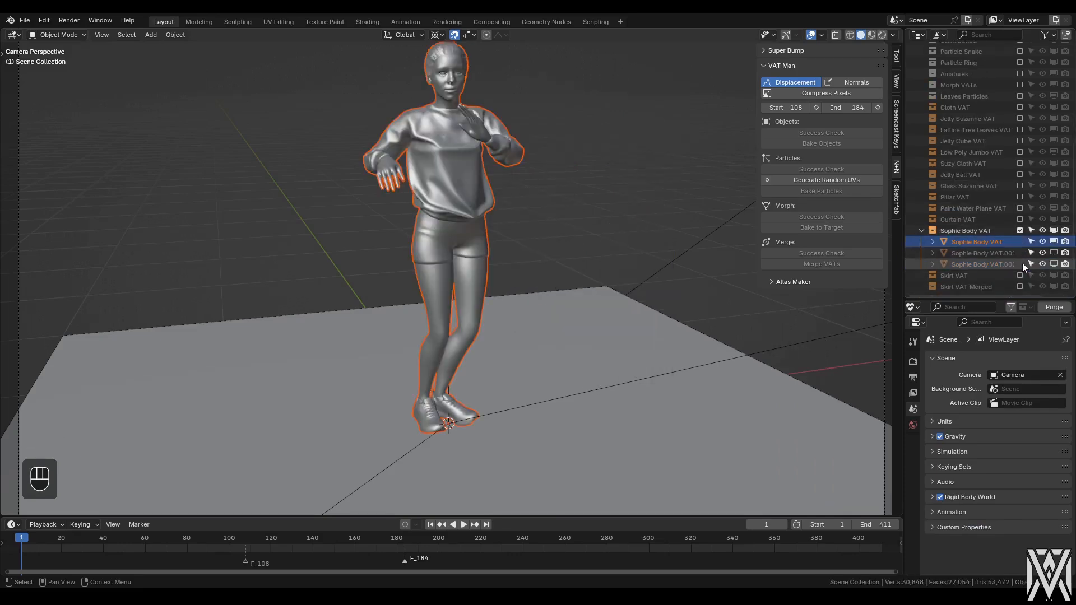
# - Select Sophie Body VAT, play its animation in rendered shading, rewind to the first frame and return to solid shading
pyautogui.click(977, 241)
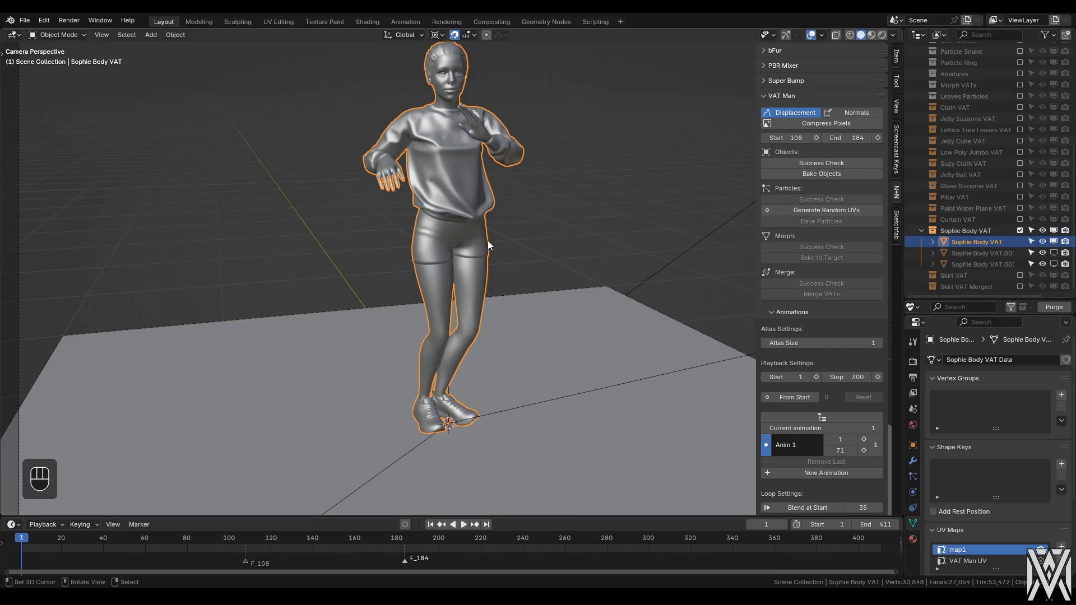
pyautogui.press('z')
pyautogui.click(636, 385)
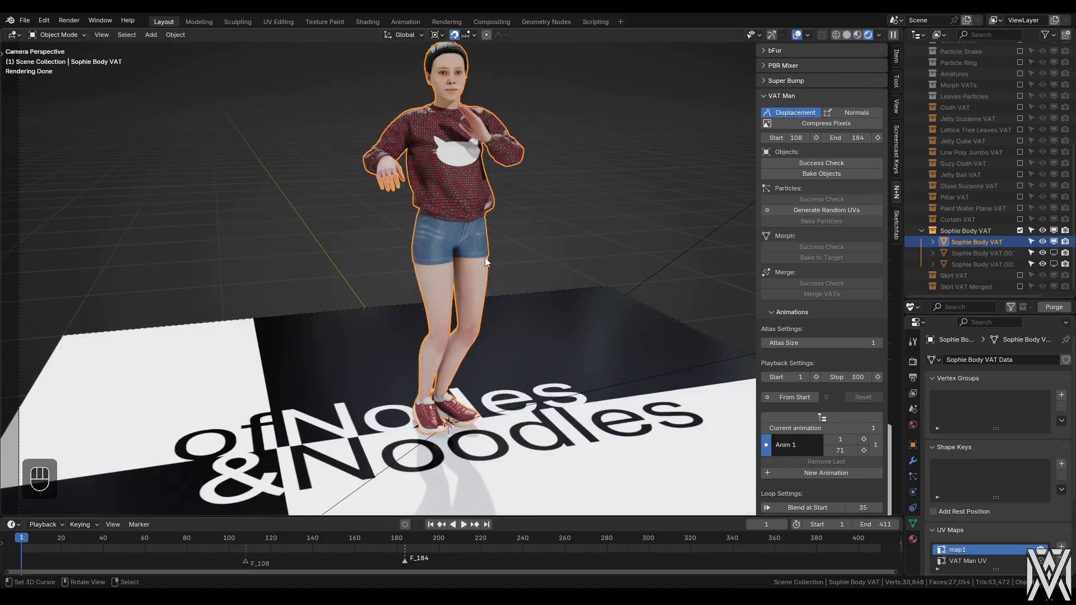
pyautogui.press('space')
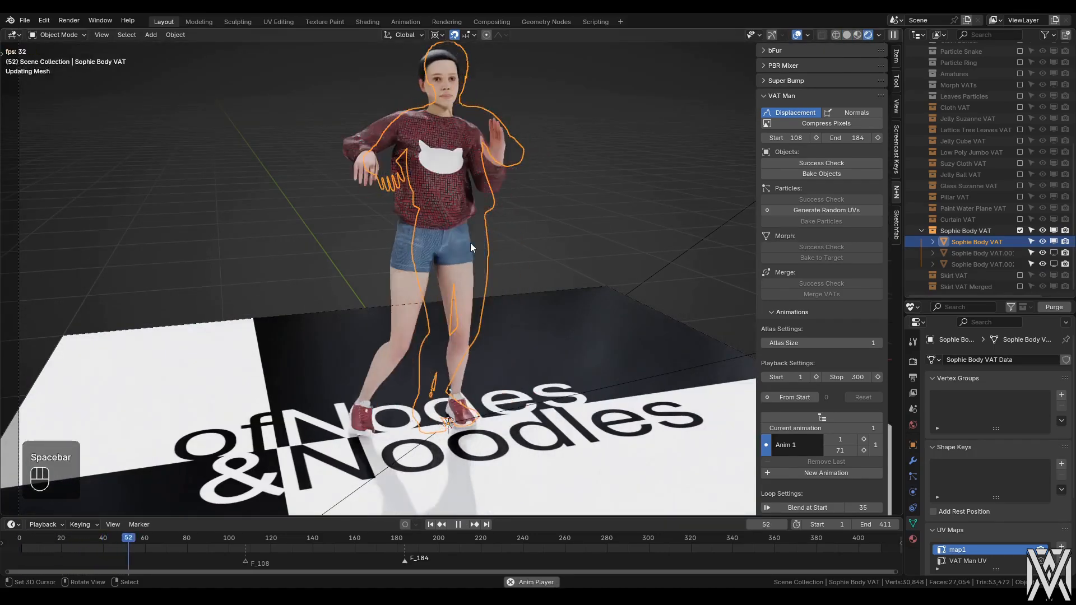
pyautogui.press('Escape')
pyautogui.hotkey('shift', 'Left')
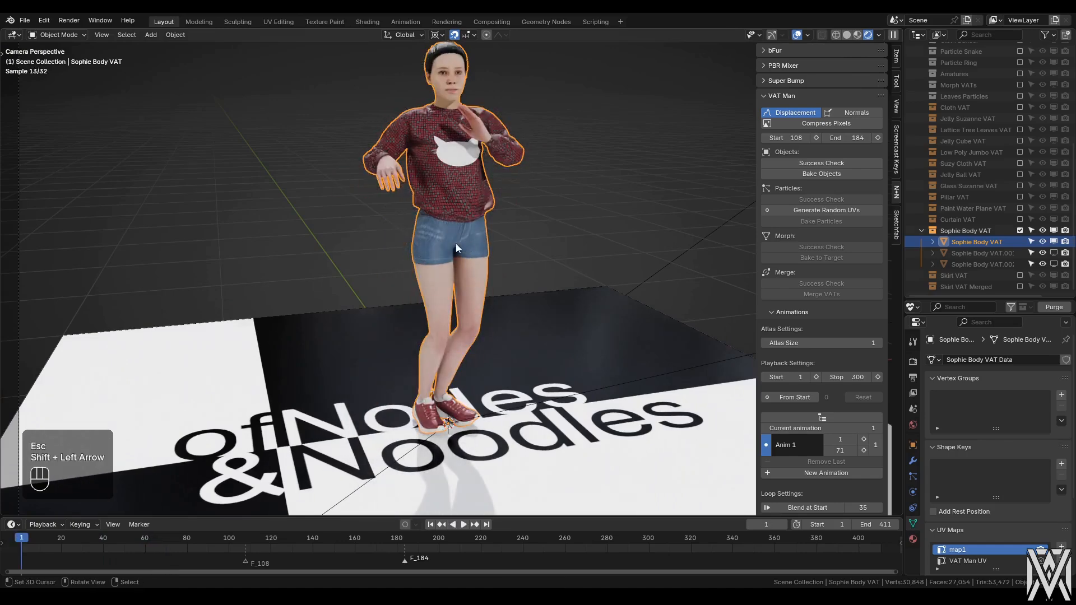
pyautogui.press('z')
pyautogui.click(475, 243)
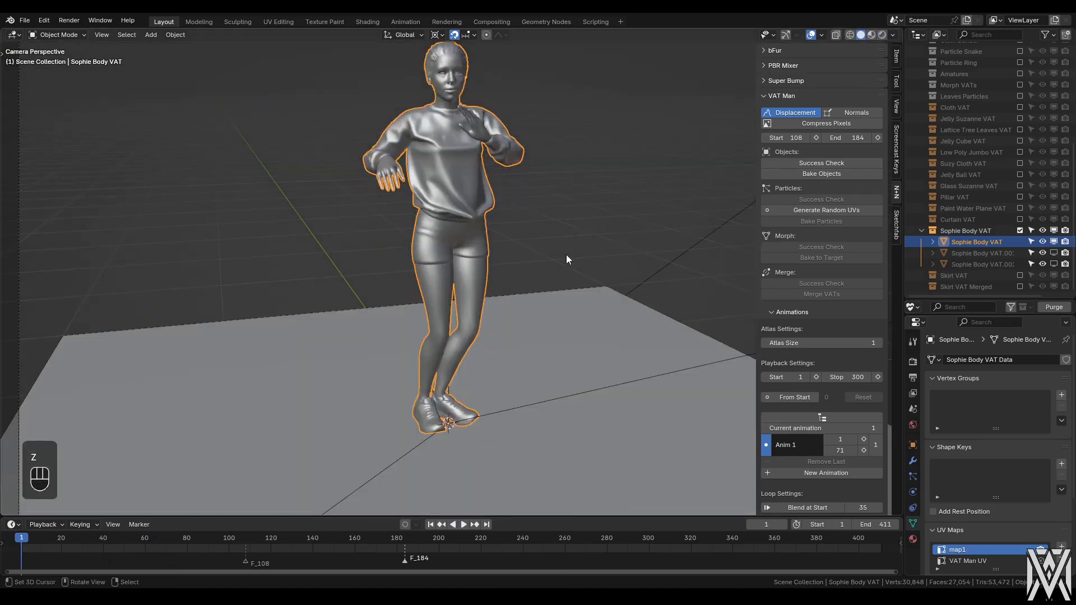
pyautogui.click(452, 233)
pyautogui.click(443, 176)
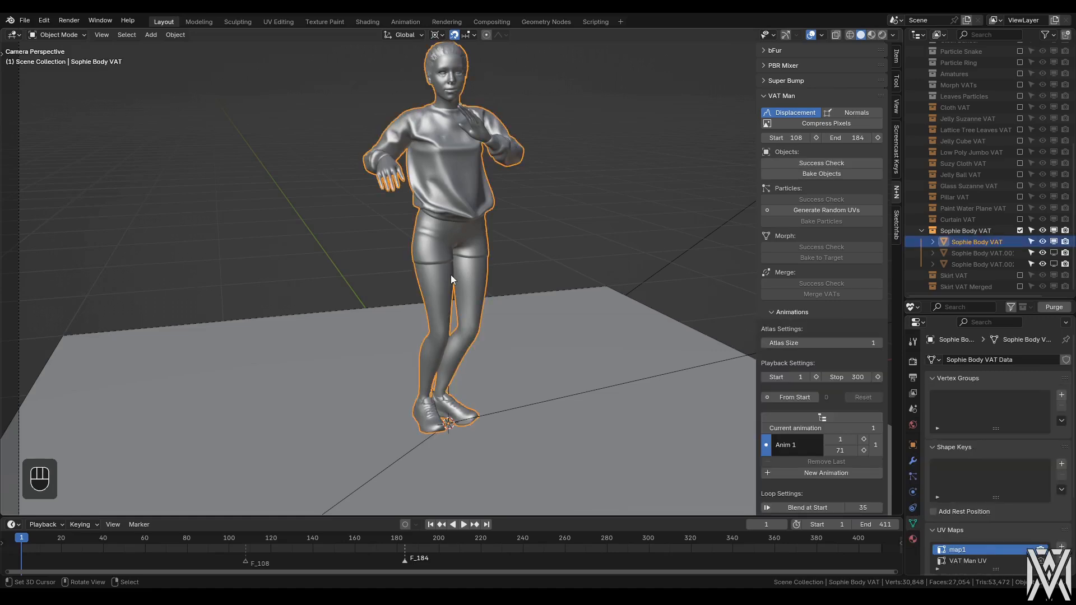
# - Exclude the Sophie Body VAT collection, enable the Dancing Sophie collection and select its armature
pyautogui.click(1019, 230)
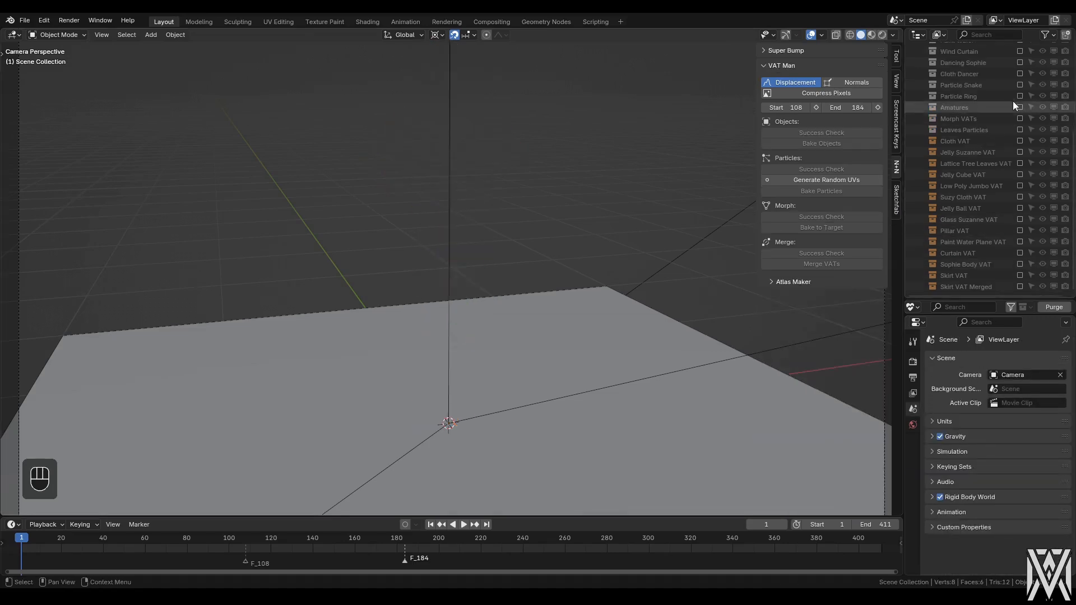
pyautogui.click(1019, 62)
pyautogui.hotkey('alt', 'a')
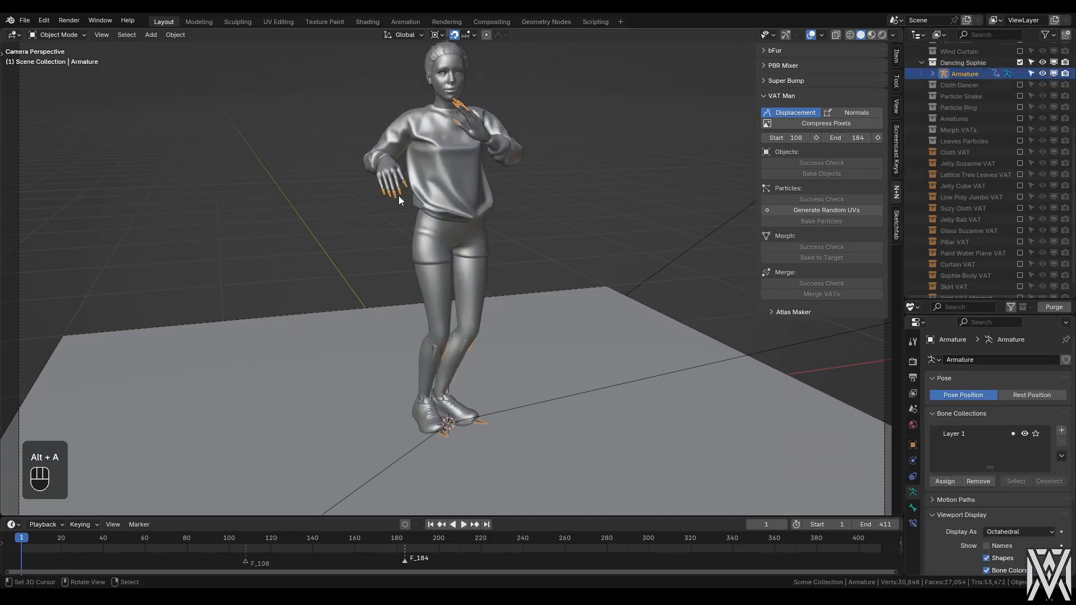
# - Assign the Sophie - Silly action to the armature in the Action Editor of the Animation workspace
pyautogui.click(405, 22)
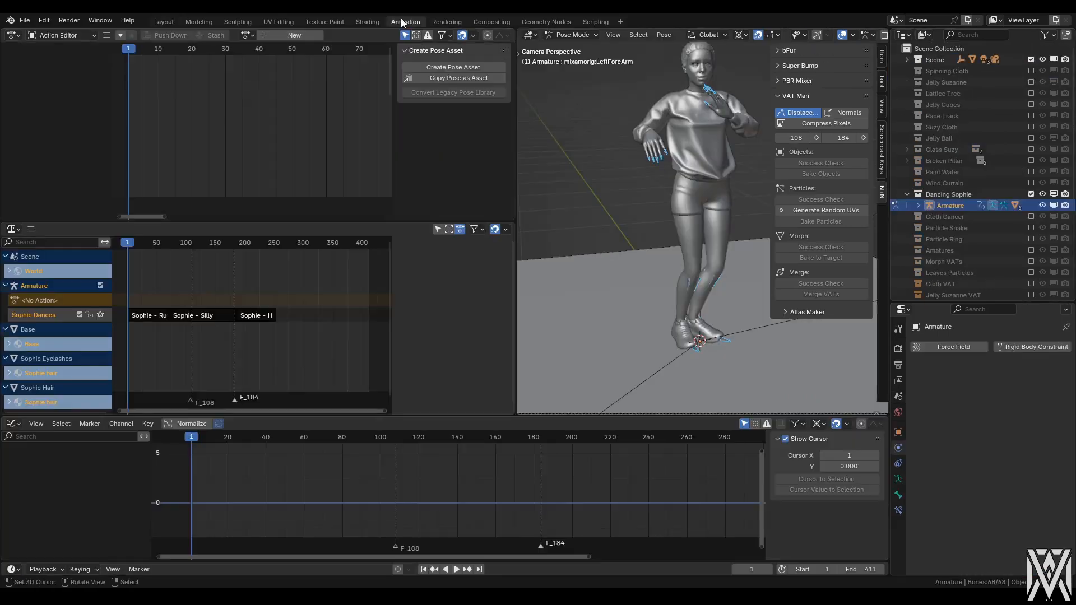
pyautogui.click(247, 35)
pyautogui.write('sophie')
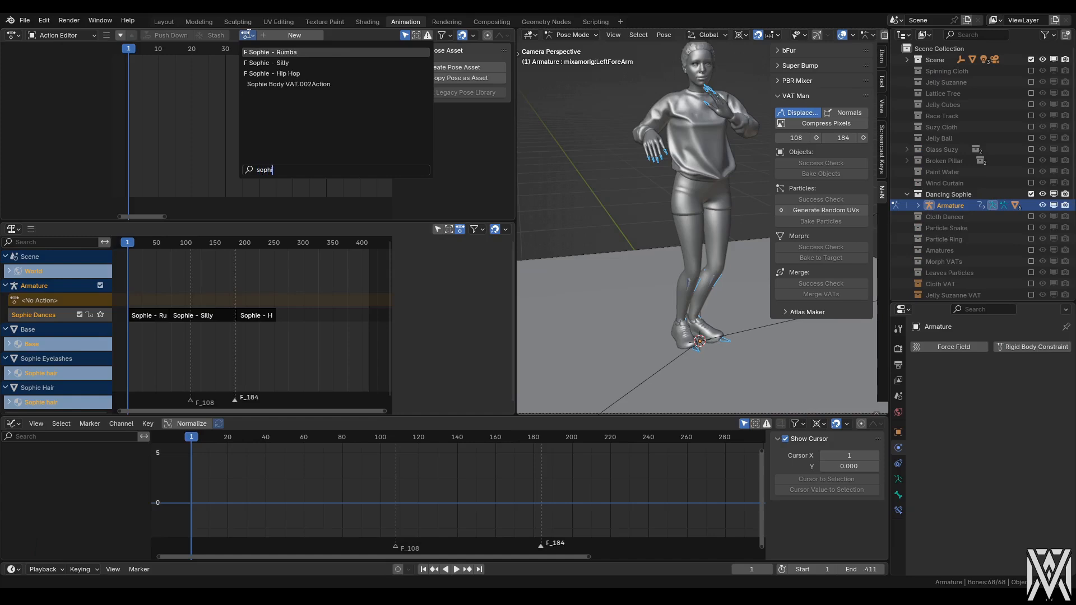
pyautogui.click(280, 63)
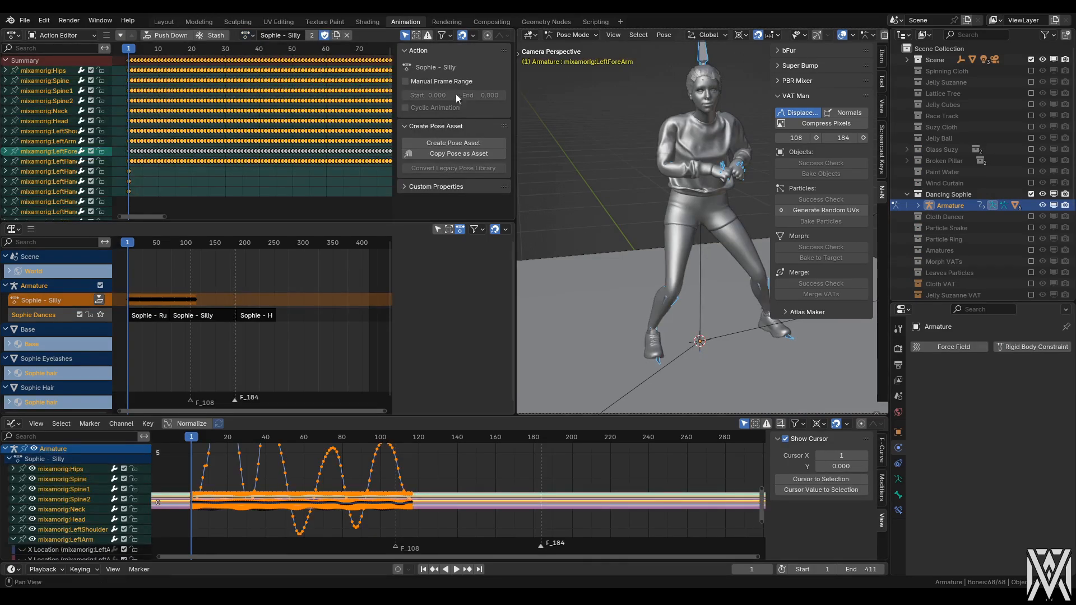
# - Play the silly dance in the Layout workspace and go to the action's last keyframe
pyautogui.click(163, 21)
pyautogui.press('space')
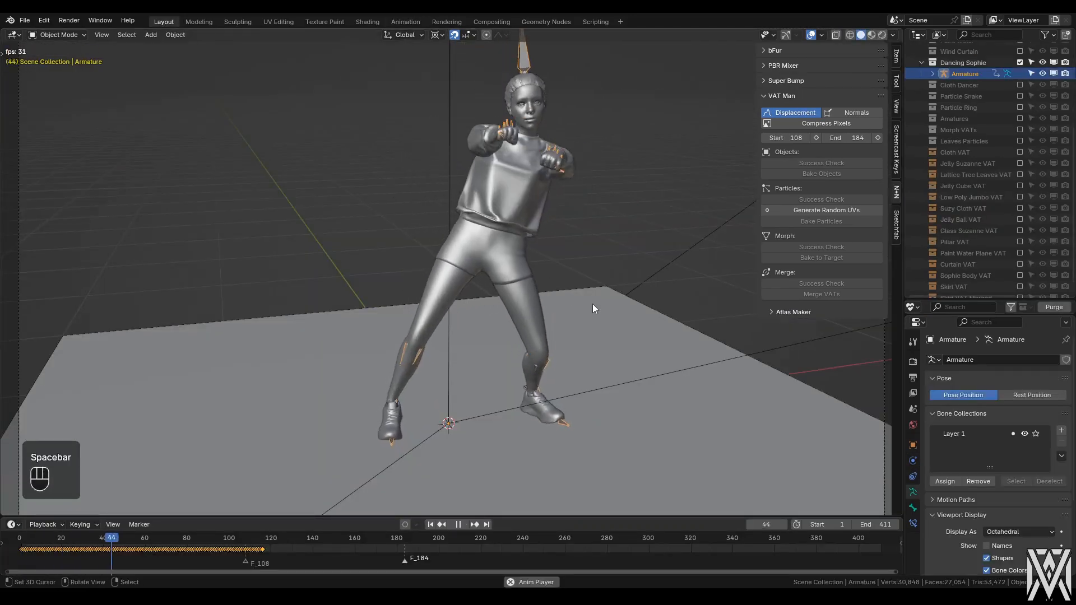
pyautogui.press('Escape')
pyautogui.hotkey('shift', 'Right')
pyautogui.press('Down')
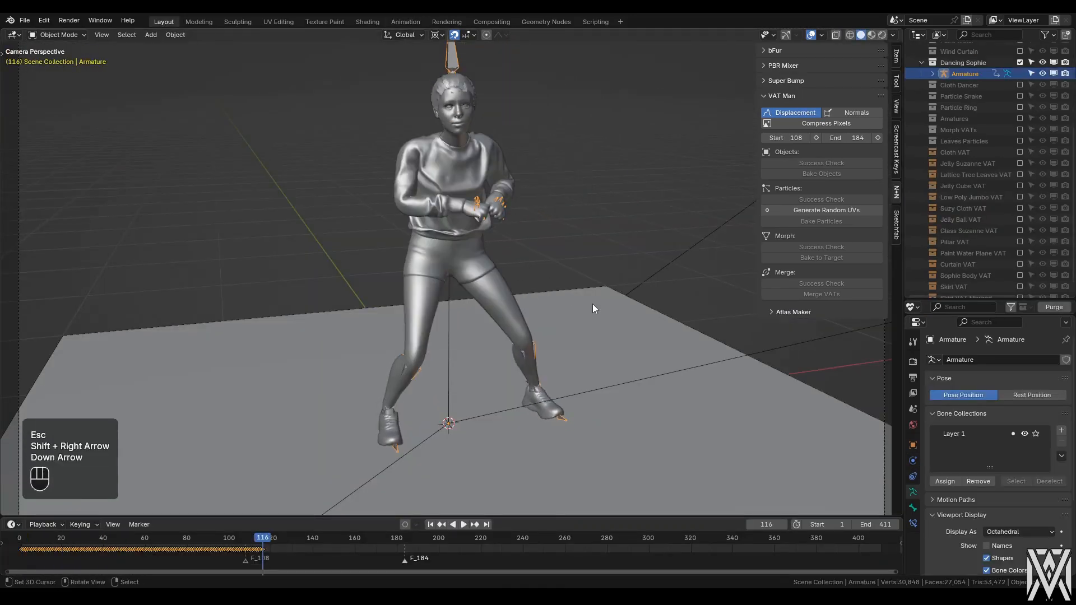
# - Set the VAT Man bake range to start at frame 1 and end at frame 116, and return to the first frame
pyautogui.click(879, 137)
pyautogui.click(798, 137)
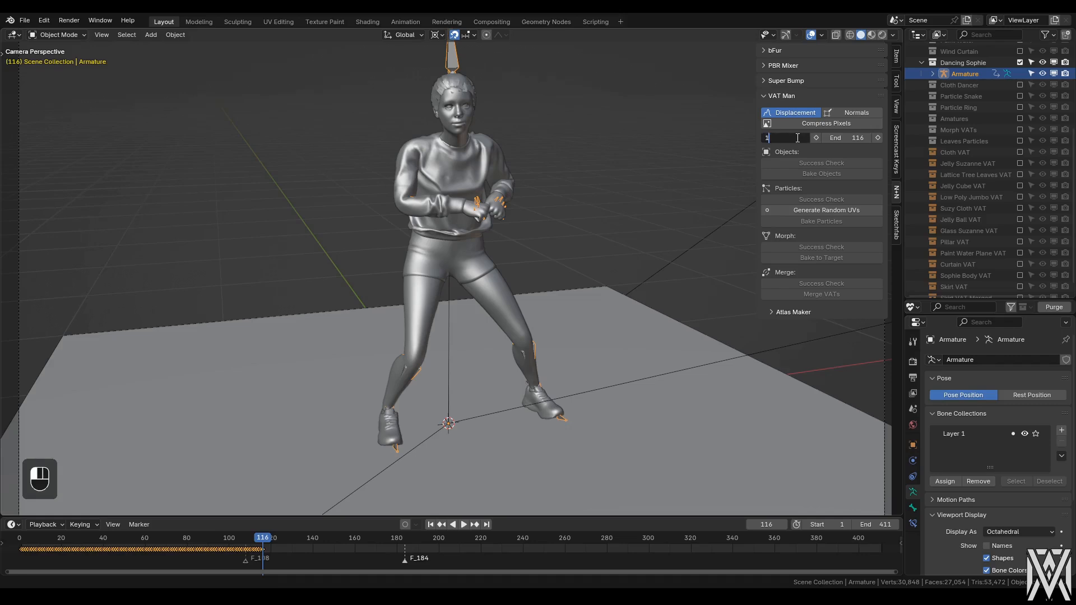
pyautogui.write('1')
pyautogui.press('Return')
pyautogui.hotkey('shift', 'Left')
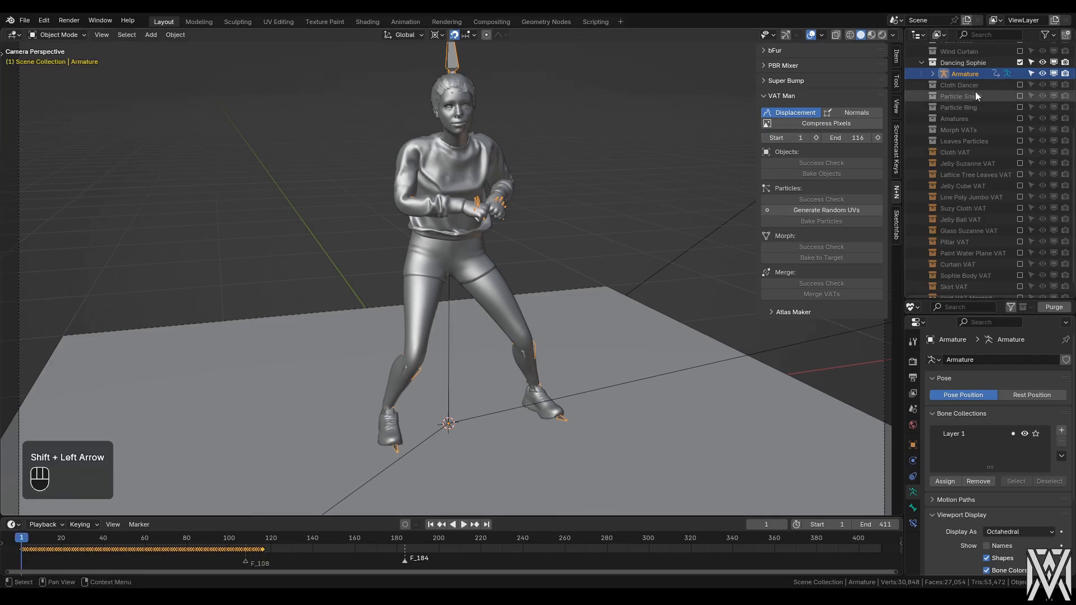
# - Exclude the Dancing Sophie collection and enable the Sophie Body VAT collection
pyautogui.click(1020, 62)
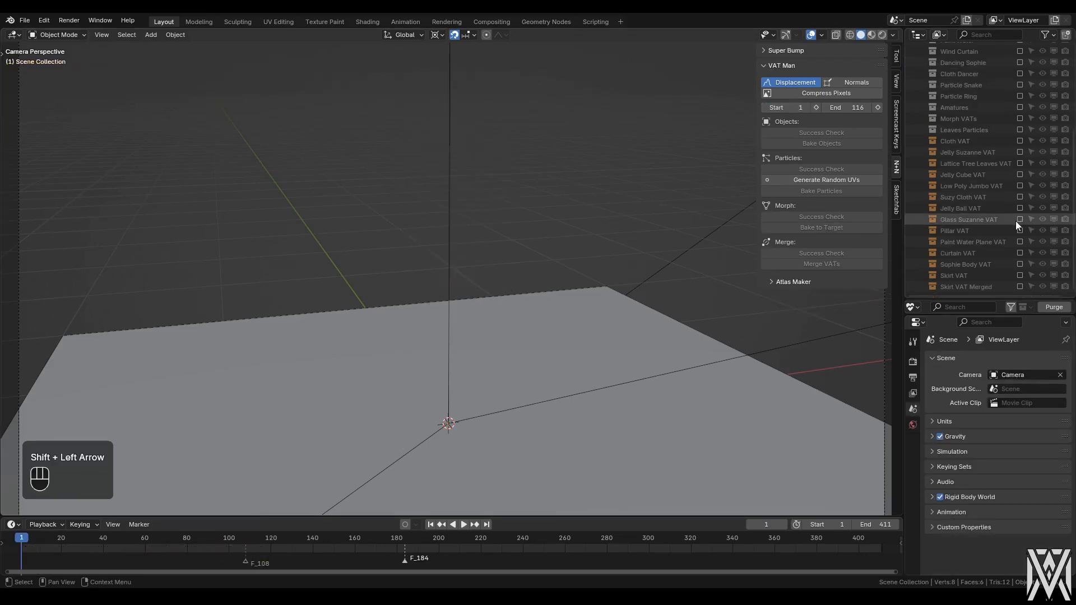
pyautogui.click(1020, 263)
pyautogui.scroll(-3, 992, 263)
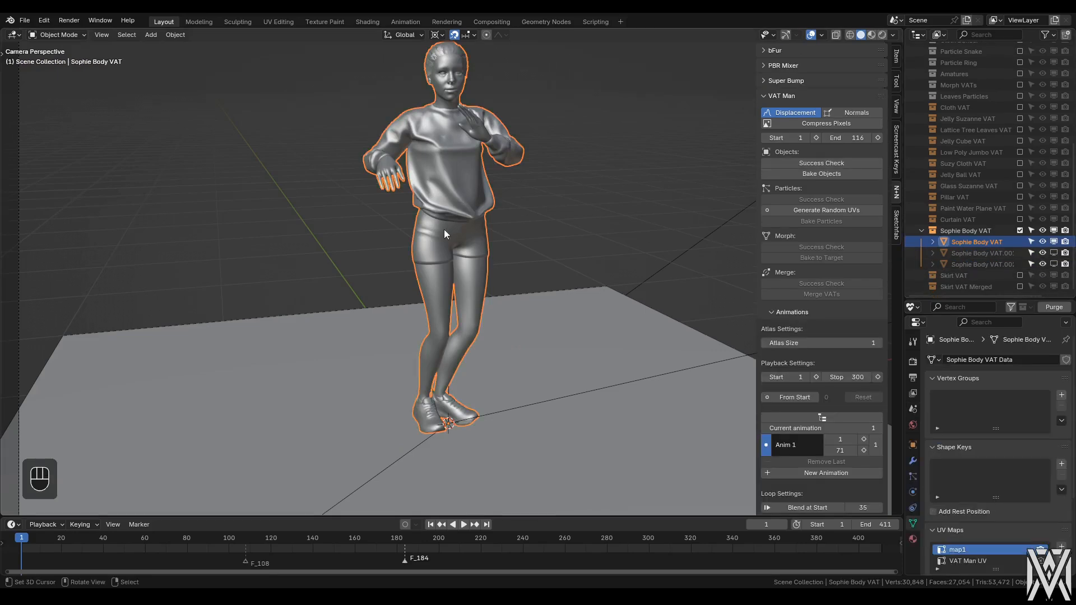
# - Move Sophie Body VAT aside along the X axis and duplicate it 1 m along the Y axis
pyautogui.press('g')
pyautogui.press('x')
pyautogui.click(630, 226)
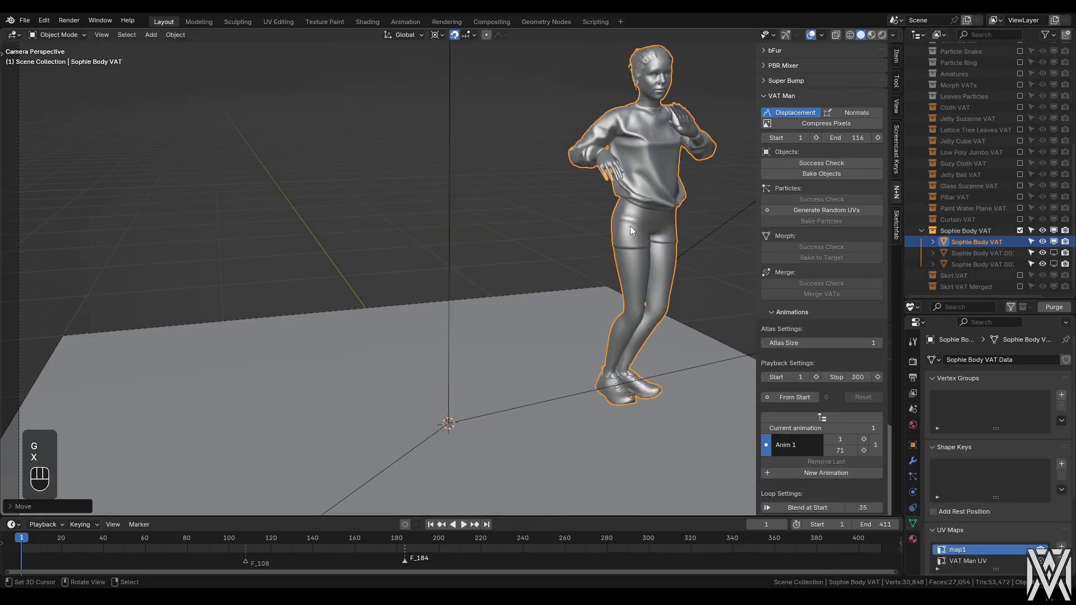
pyautogui.hotkey('shift', 'd')
pyautogui.press('y')
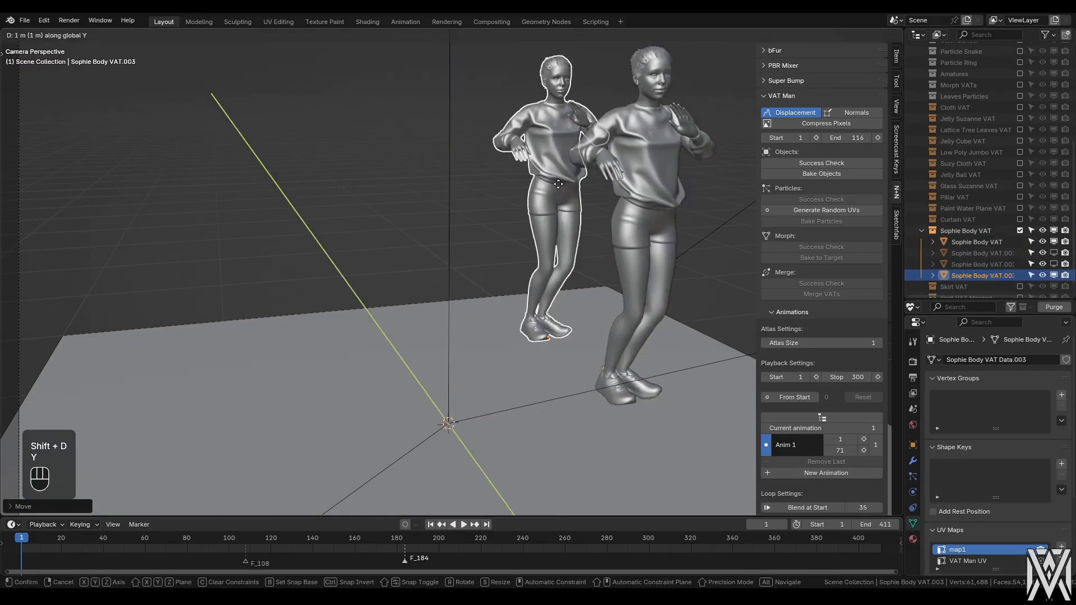
pyautogui.click(558, 183)
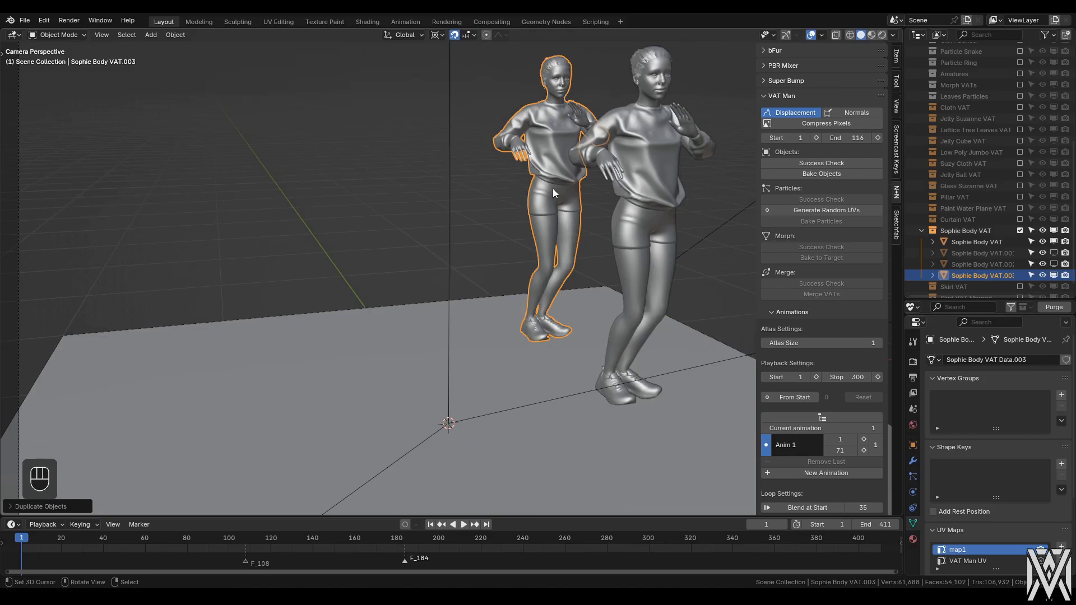
# - Select the original Sophie Body VAT and remove its Sophie body VAT and Sophie hair VAT material slots
pyautogui.click(633, 212)
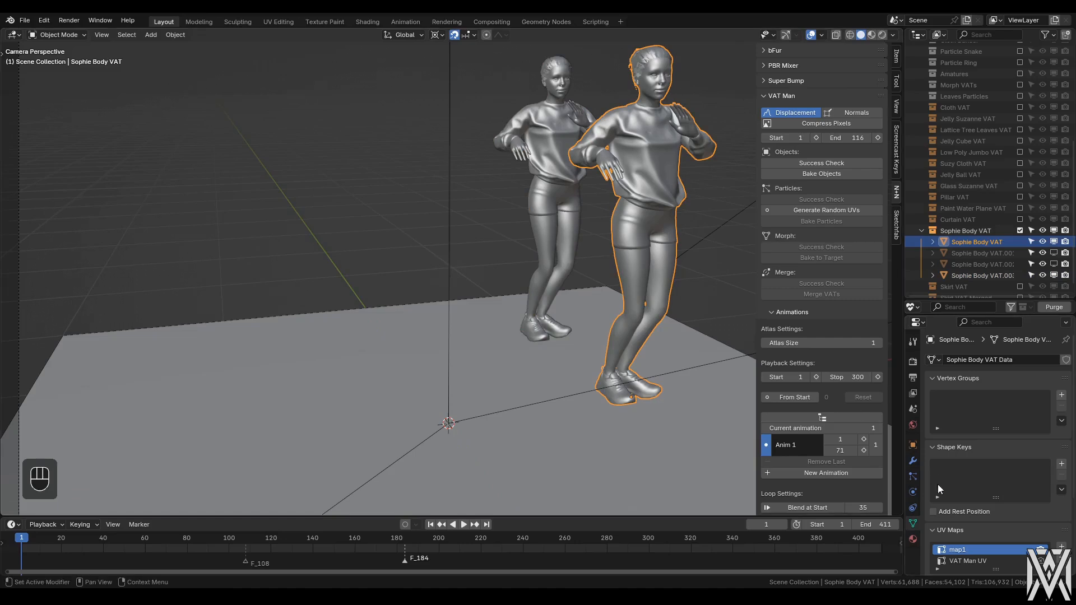
pyautogui.click(913, 538)
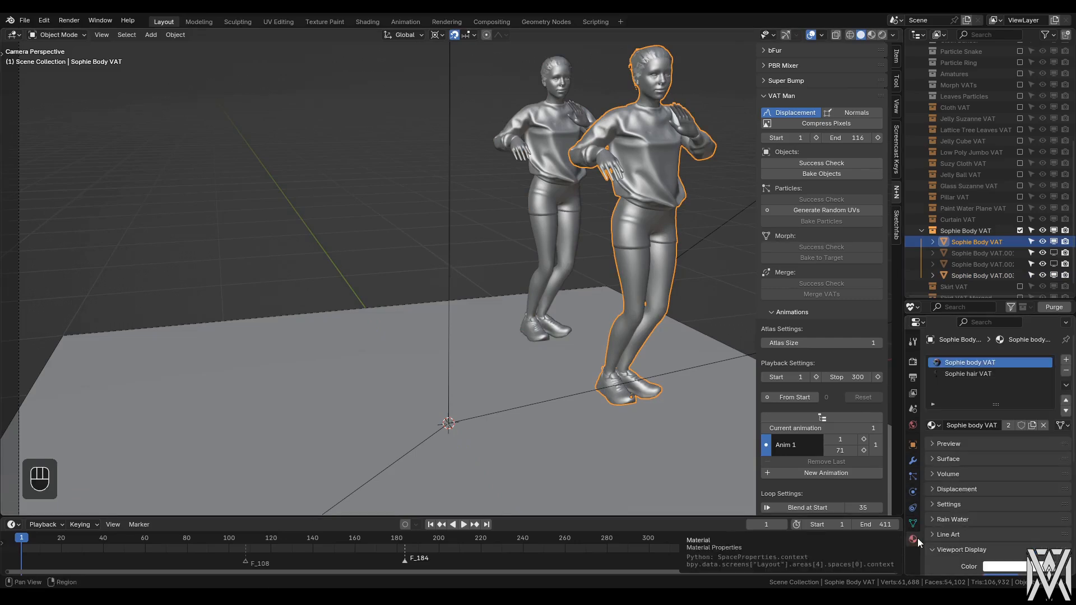
pyautogui.click(1066, 370)
pyautogui.click(1066, 371)
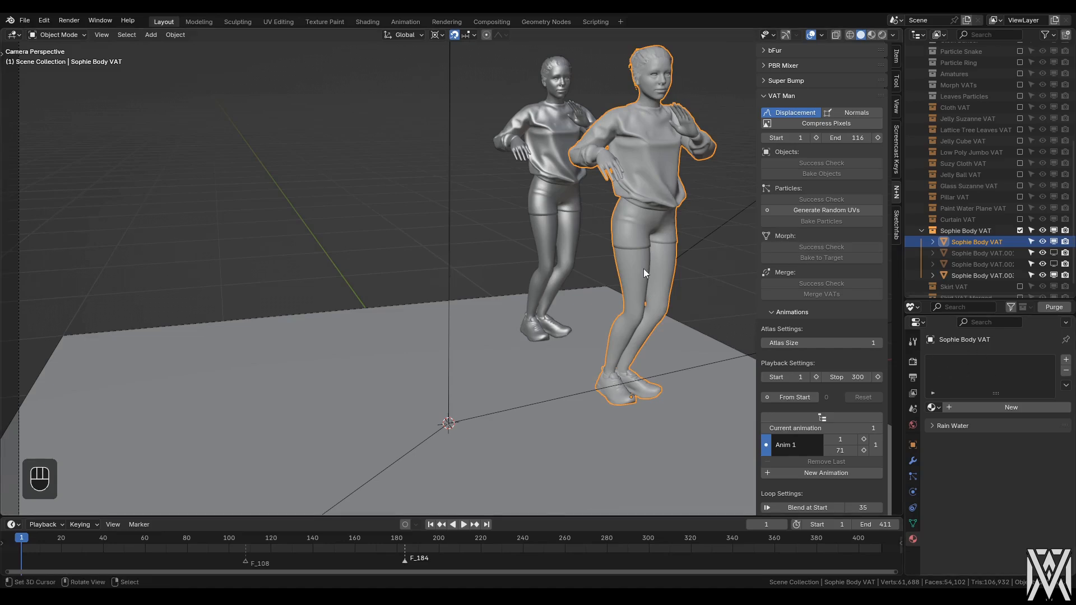
# - Enable the Dancing Sophie collection alongside Sophie Body VAT and return to the first frame
pyautogui.scroll(2, 1022, 112)
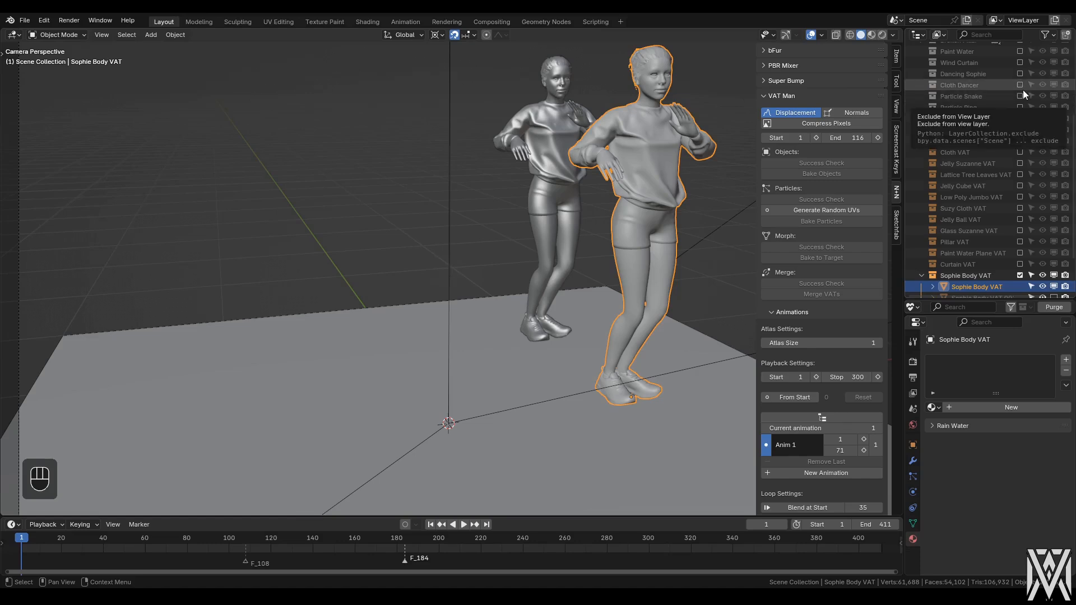
pyautogui.click(1020, 74)
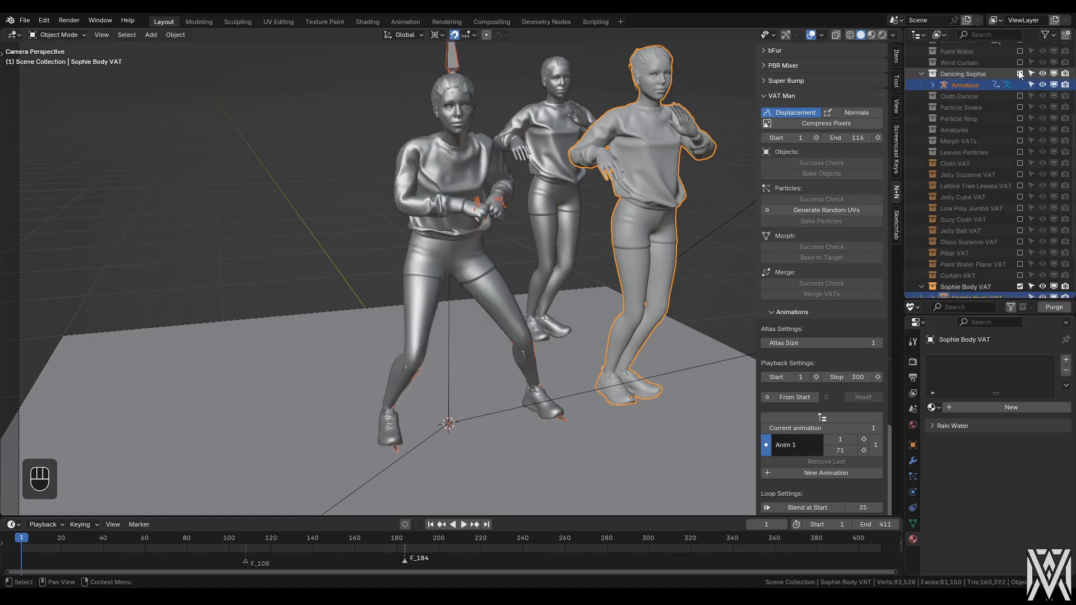
pyautogui.hotkey('shift', 'Left')
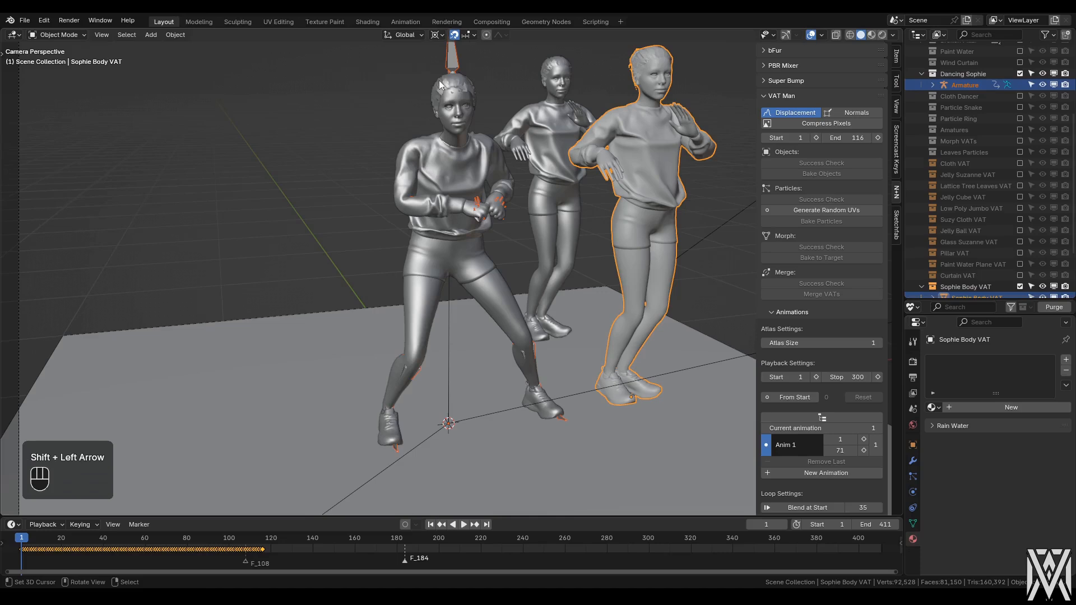
# - Select the armature's child meshes plus Sophie Body VAT as the active target, and run the Morph success check
pyautogui.click(452, 63)
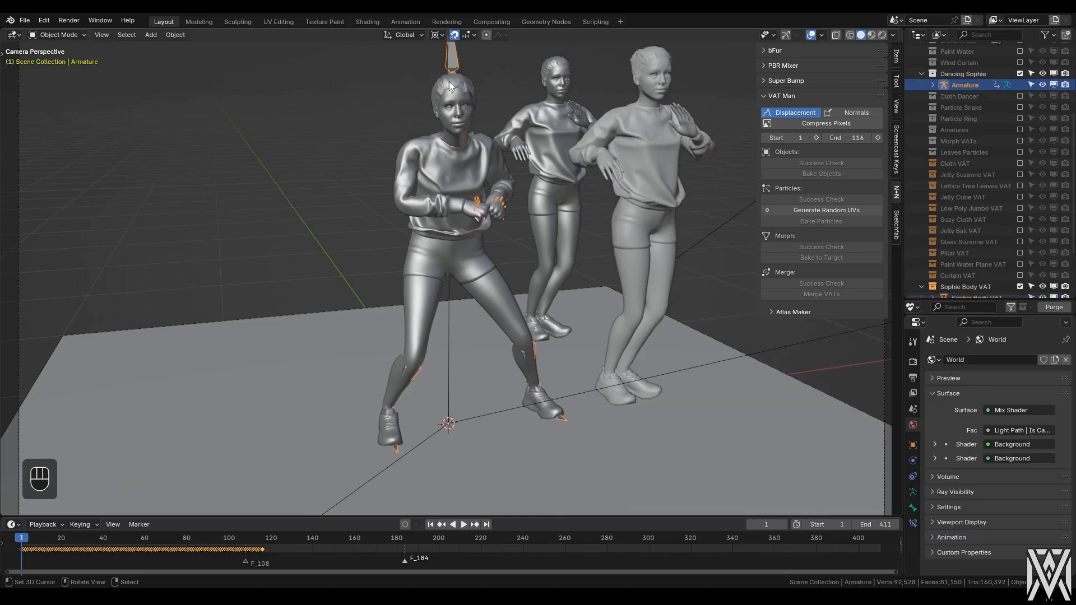
pyautogui.hotkey('shift', 'g')
pyautogui.click(428, 84)
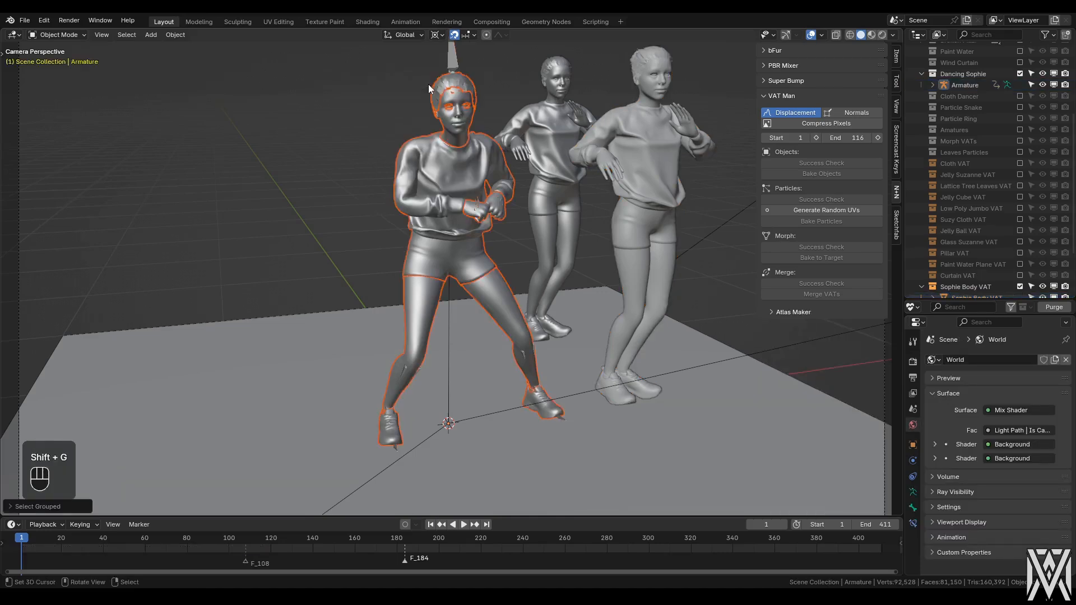
pyautogui.keyDown('shift'); pyautogui.click(646, 220); pyautogui.keyUp('shift')
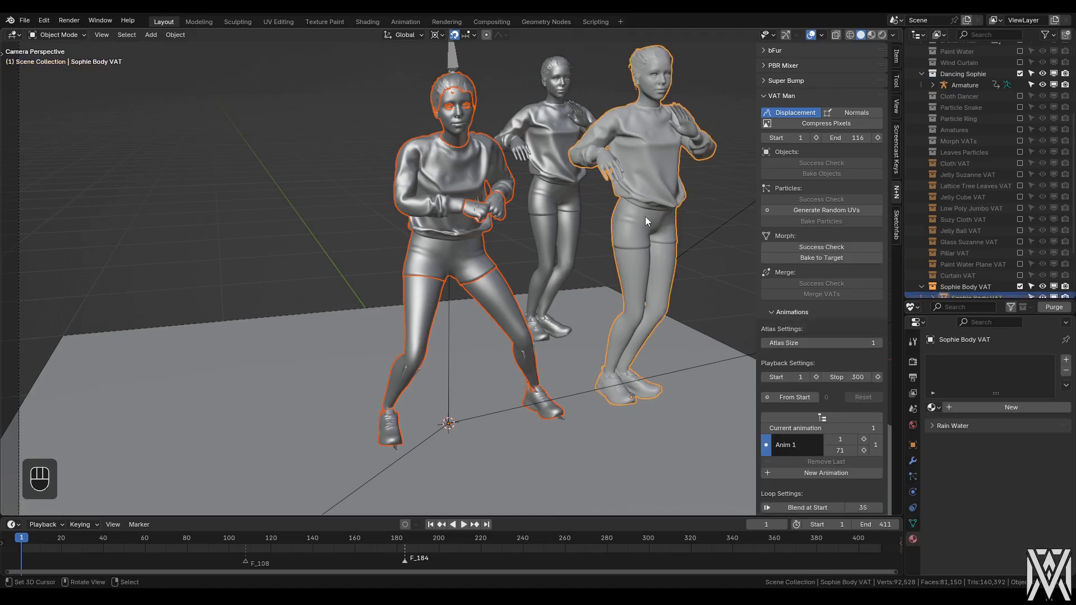
pyautogui.click(822, 247)
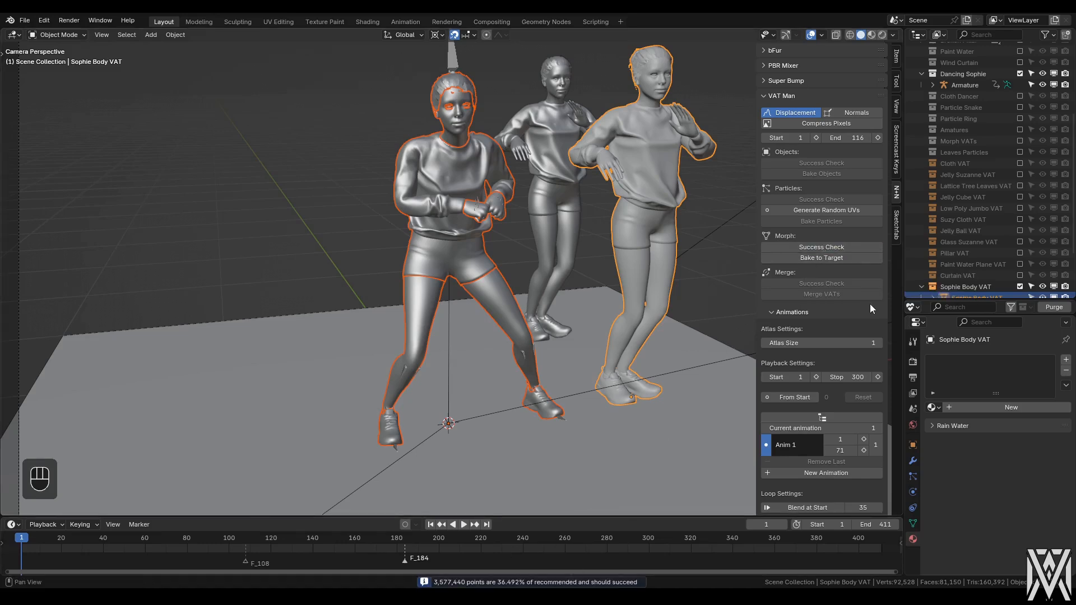
# - Enlarge the Bake to Target object list, sort the Sophie meshes alphabetically and try to bake to the target
pyautogui.click(824, 259)
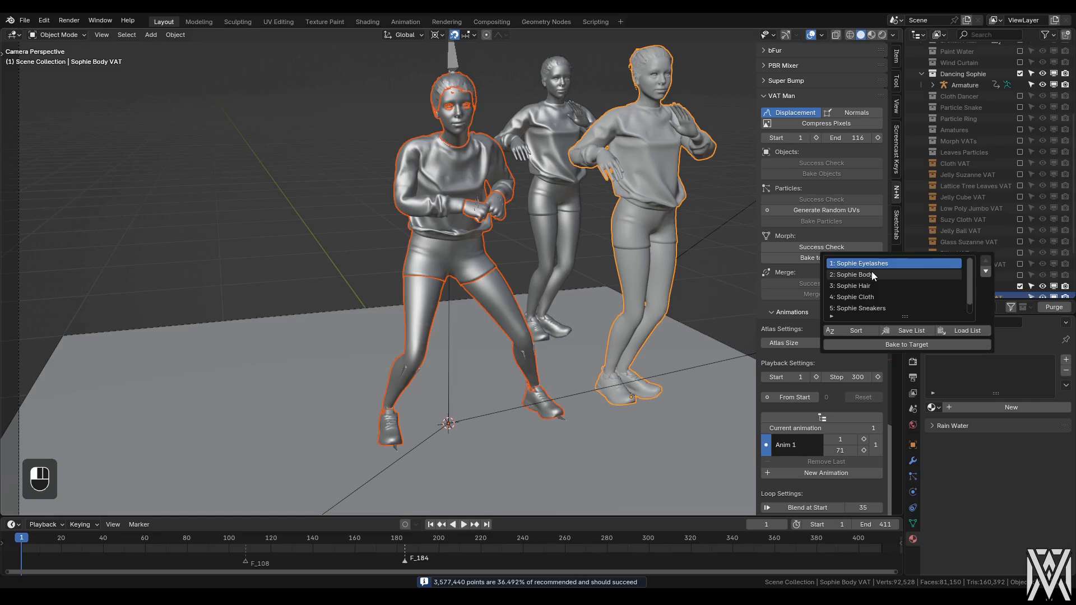
pyautogui.moveTo(906, 319); pyautogui.dragTo(905, 330)
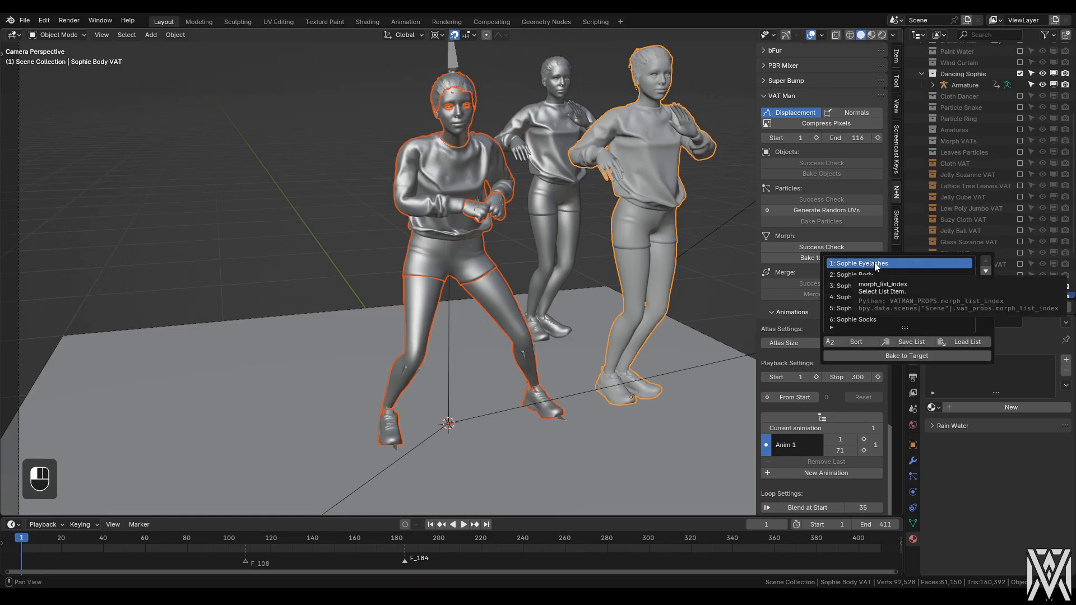
pyautogui.click(862, 344)
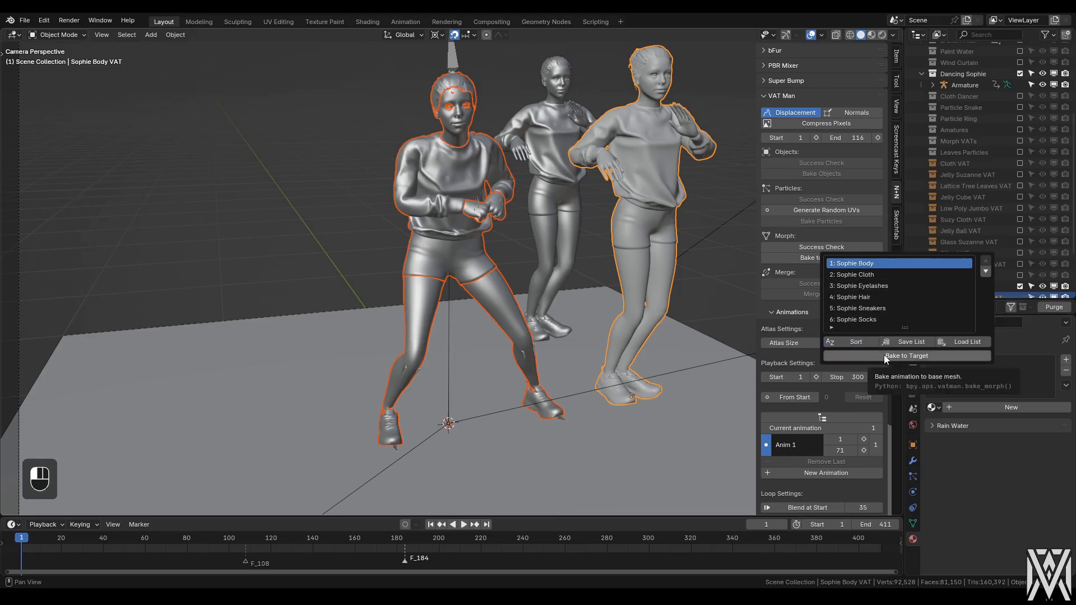
pyautogui.click(884, 355)
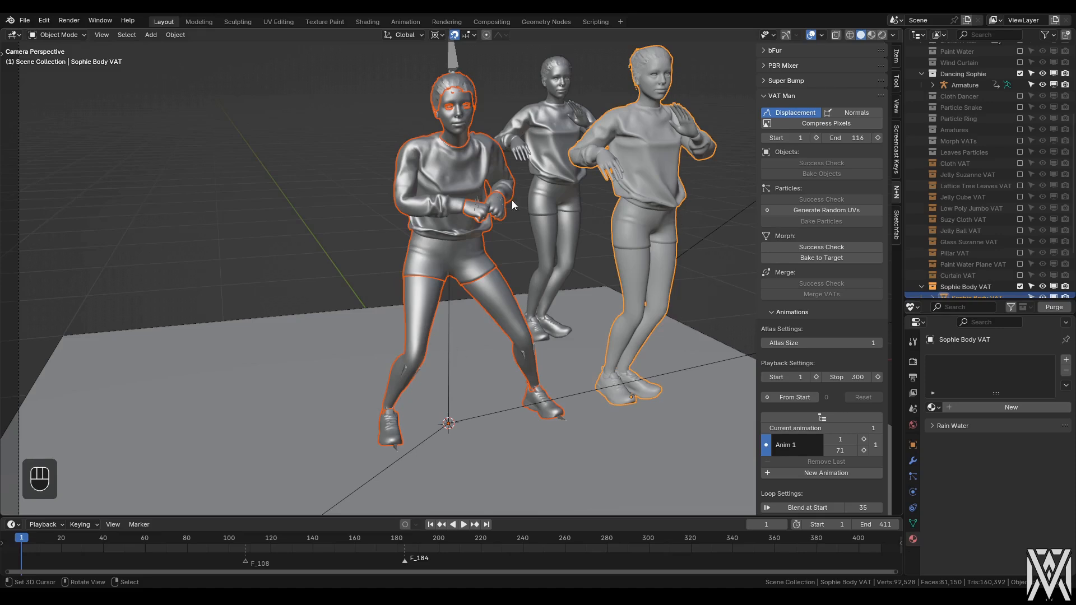
# - Bake the dancing Sophie meshes to the Sophie Body VAT target with the enlarged object list sorted alphabetically
pyautogui.click(821, 258)
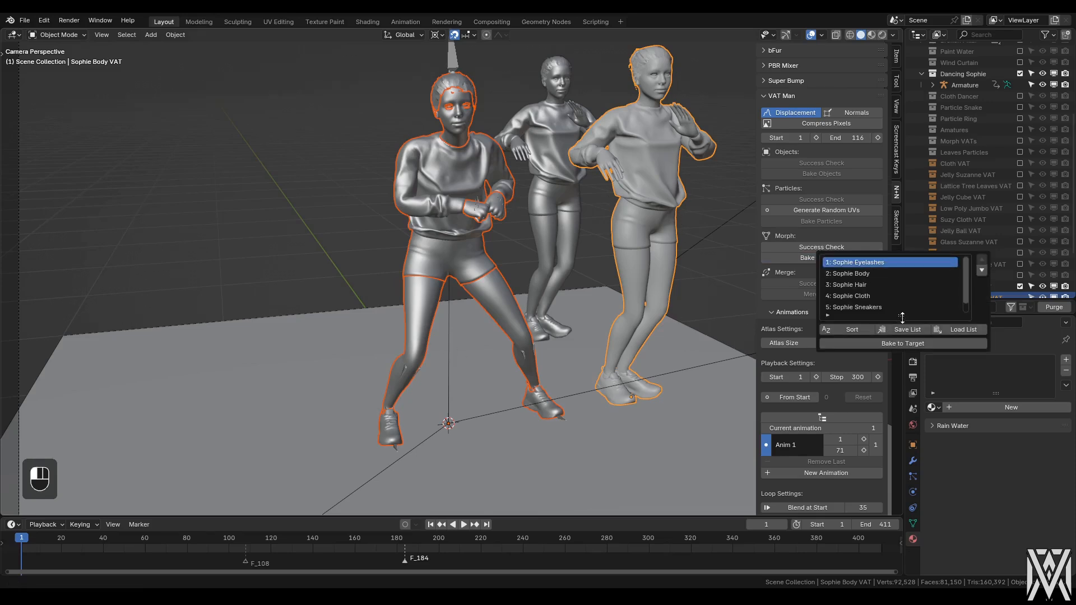
pyautogui.moveTo(902, 318); pyautogui.dragTo(902, 328)
pyautogui.click(852, 341)
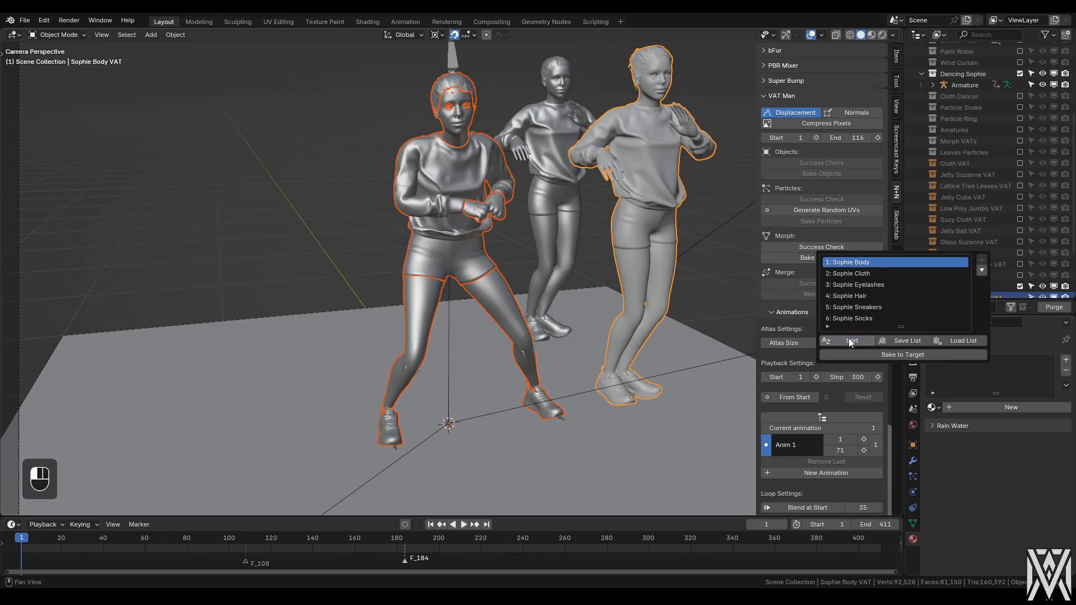
pyautogui.click(899, 355)
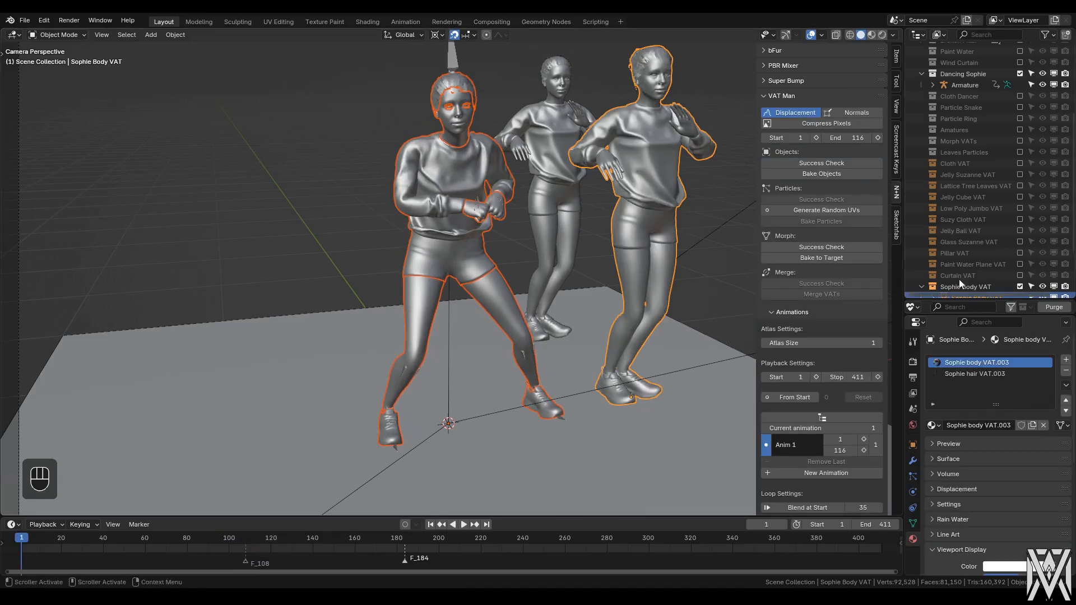
# - Disable the Dancing Sophie collection, select both visible Sophie body VATs to check that they can be merged, and clear the selection
pyautogui.click(1020, 73)
pyautogui.scroll(-3, 990, 156)
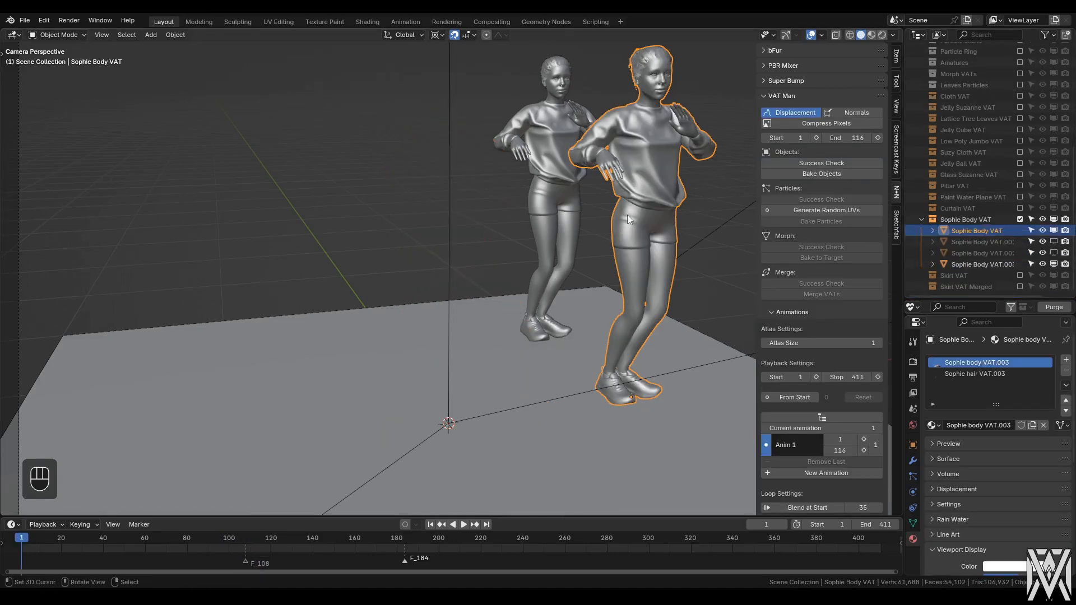
pyautogui.click(550, 146)
pyautogui.keyDown('shift'); pyautogui.click(654, 173); pyautogui.keyUp('shift')
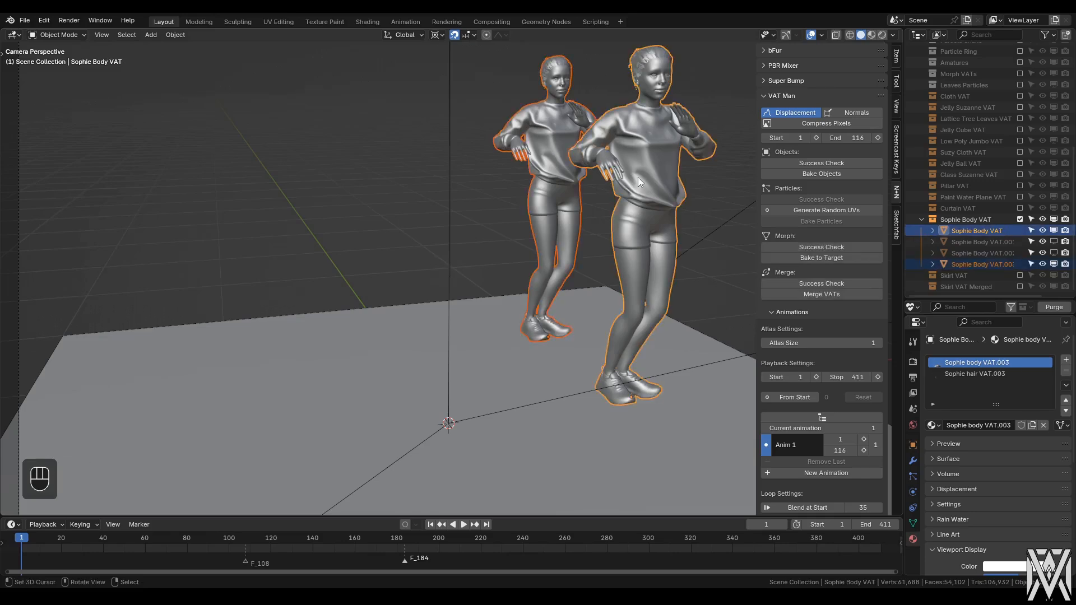
pyautogui.hotkey('alt', 'a')
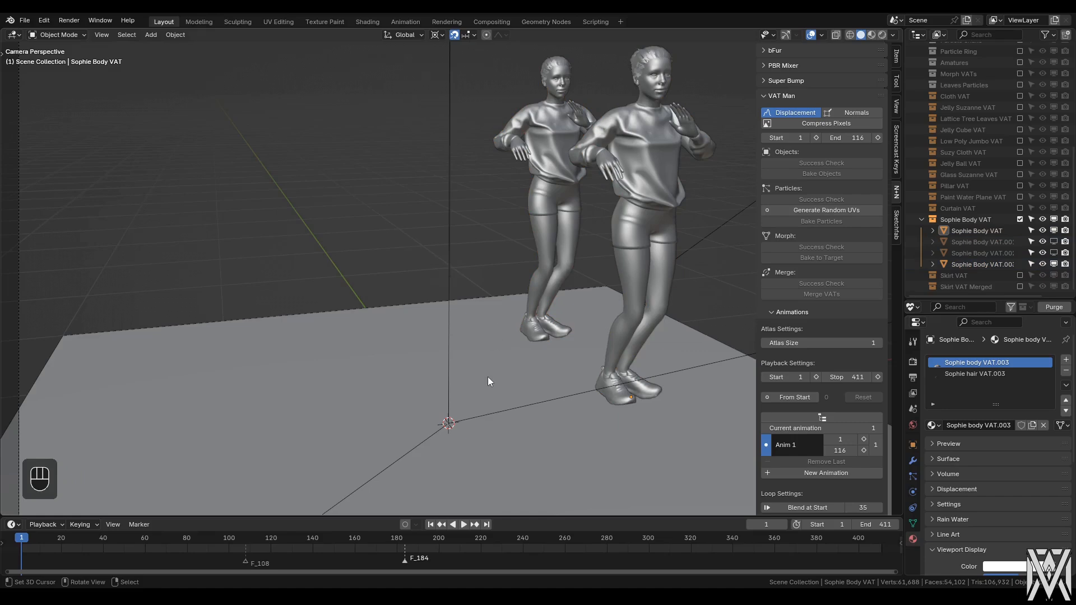
# - Play both Sophie body VATs in rendered shading to compare their dances, and return to solid shading at the first frame
pyautogui.press('z')
pyautogui.click(480, 208)
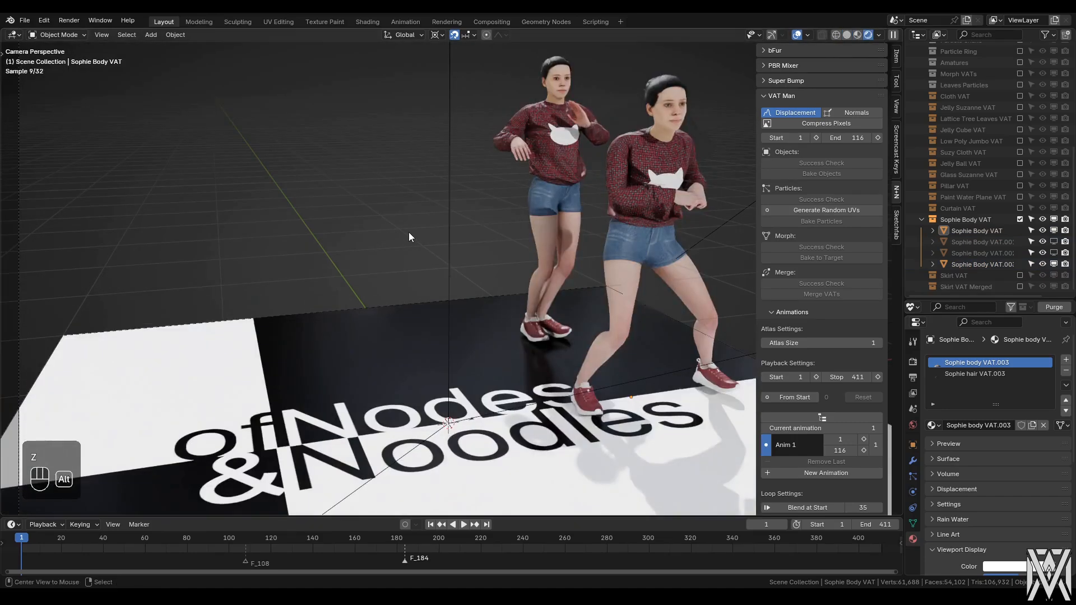
pyautogui.hotkey('alt', 'a')
pyautogui.press('space')
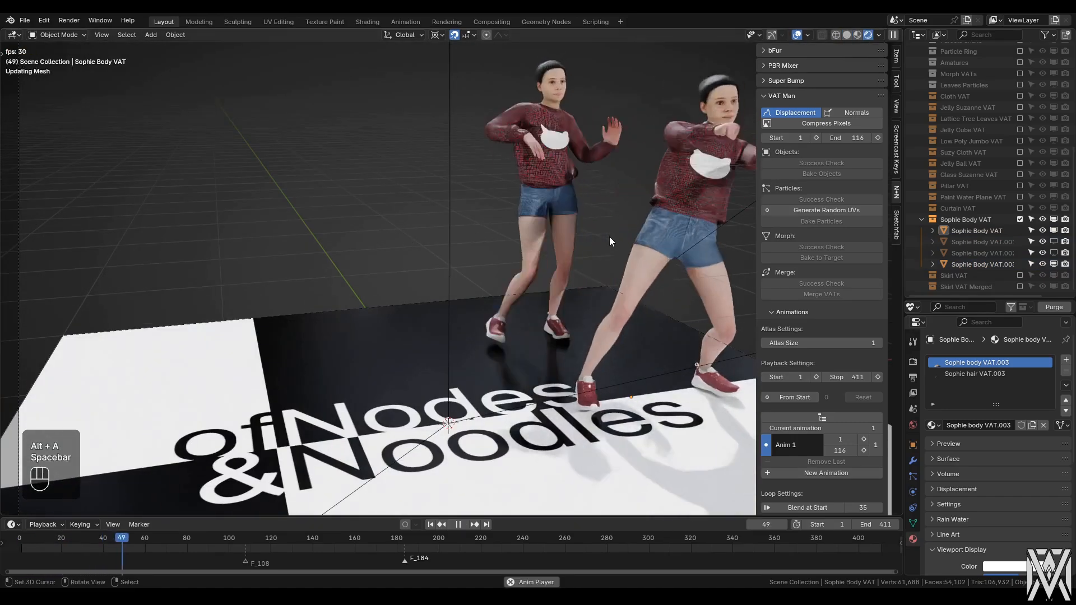
pyautogui.click(648, 259)
pyautogui.hotkey('alt', 'a')
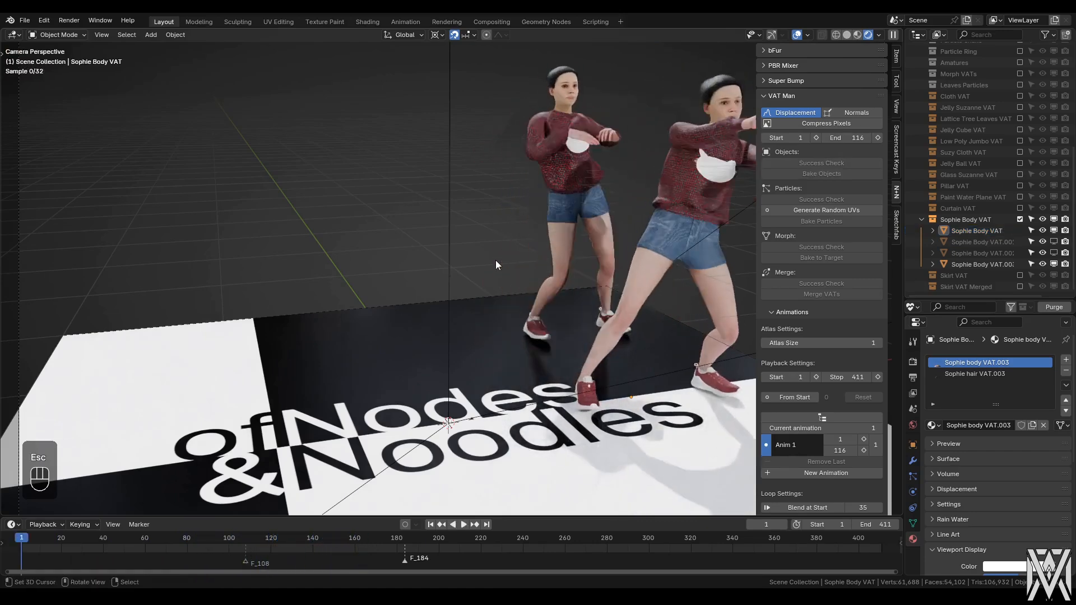
pyautogui.press('Escape')
pyautogui.press('z')
pyautogui.click(769, 315)
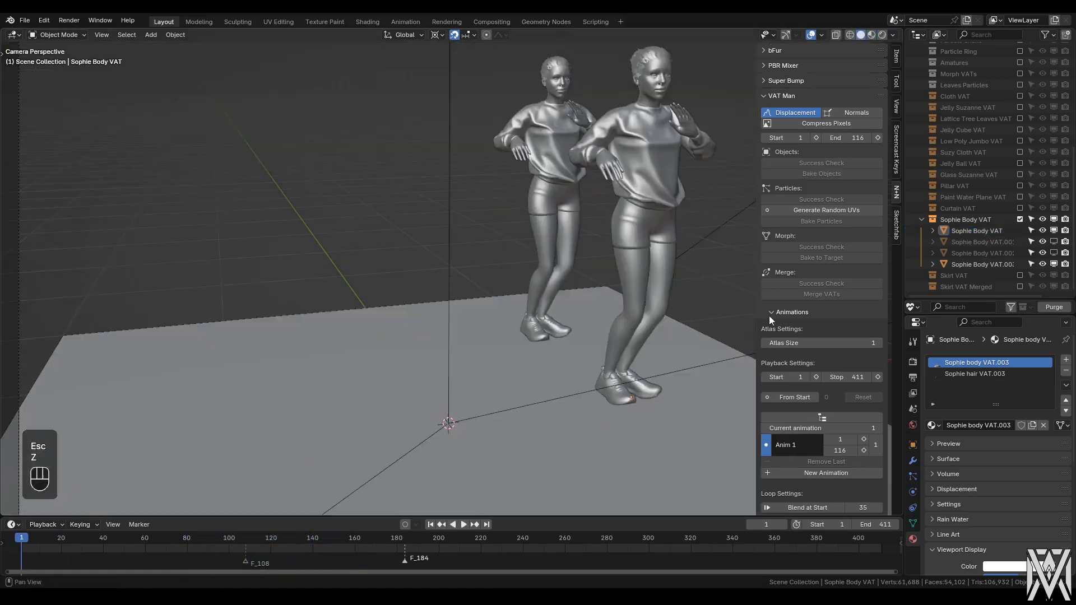
# - Merge Sophie Body VAT with Sophie Body VAT.003, keeping Sophie Body VAT.003 as the active object
pyautogui.click(647, 166)
pyautogui.keyDown('shift'); pyautogui.click(560, 113); pyautogui.keyUp('shift')
pyautogui.scroll(-4, 770, 311)
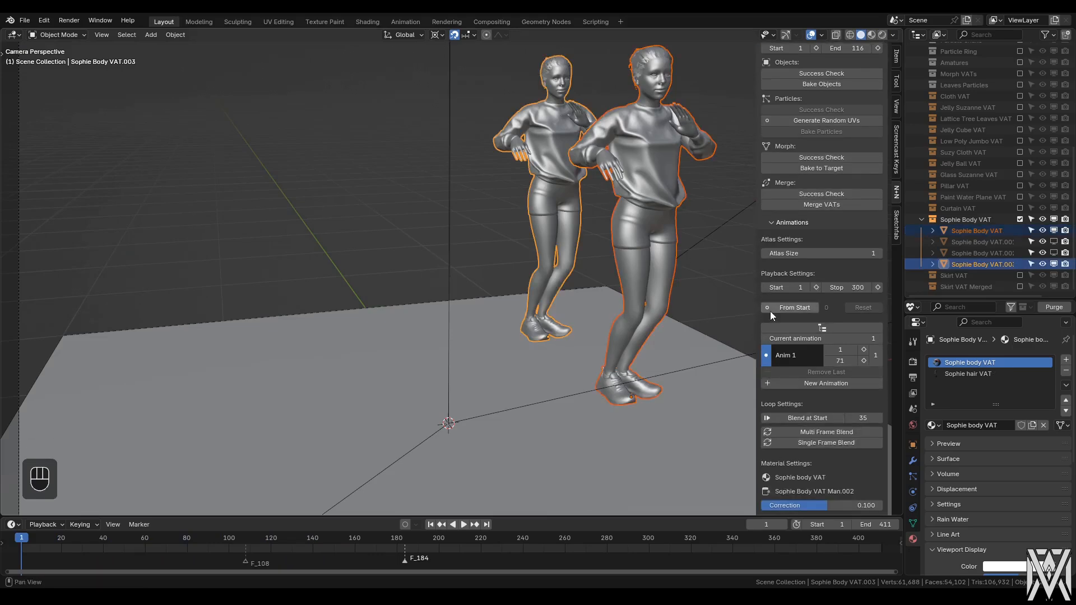
pyautogui.click(818, 204)
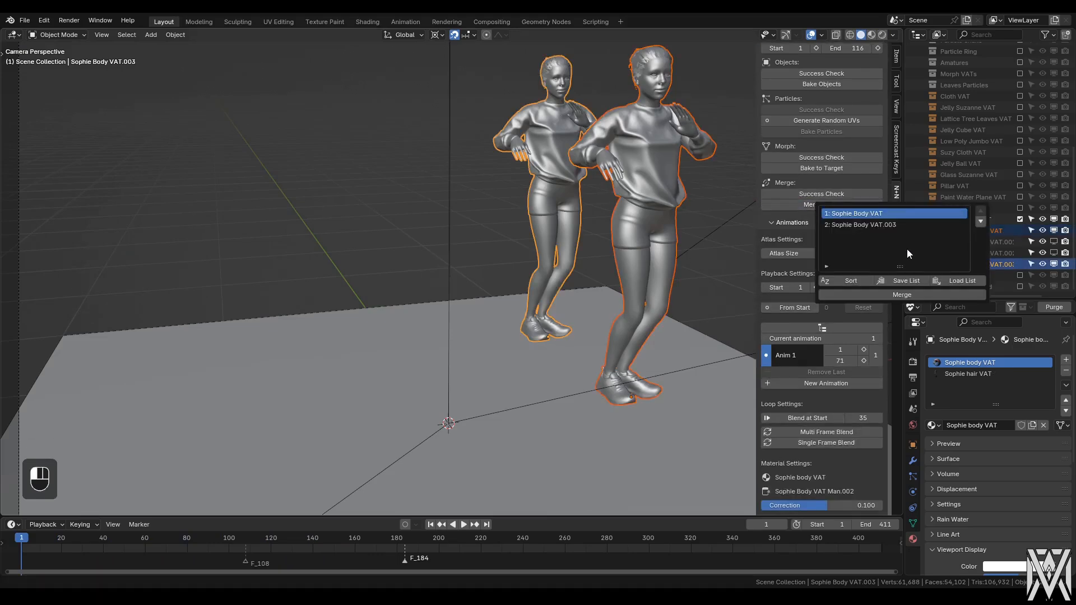
pyautogui.click(902, 294)
# - Disable the Sophie Body VAT collection holding the two source meshes and select the merged Sophie mesh
pyautogui.rightClick(545, 119)
pyautogui.keyDown('shift'); pyautogui.rightClick(616, 144); pyautogui.keyUp('shift')
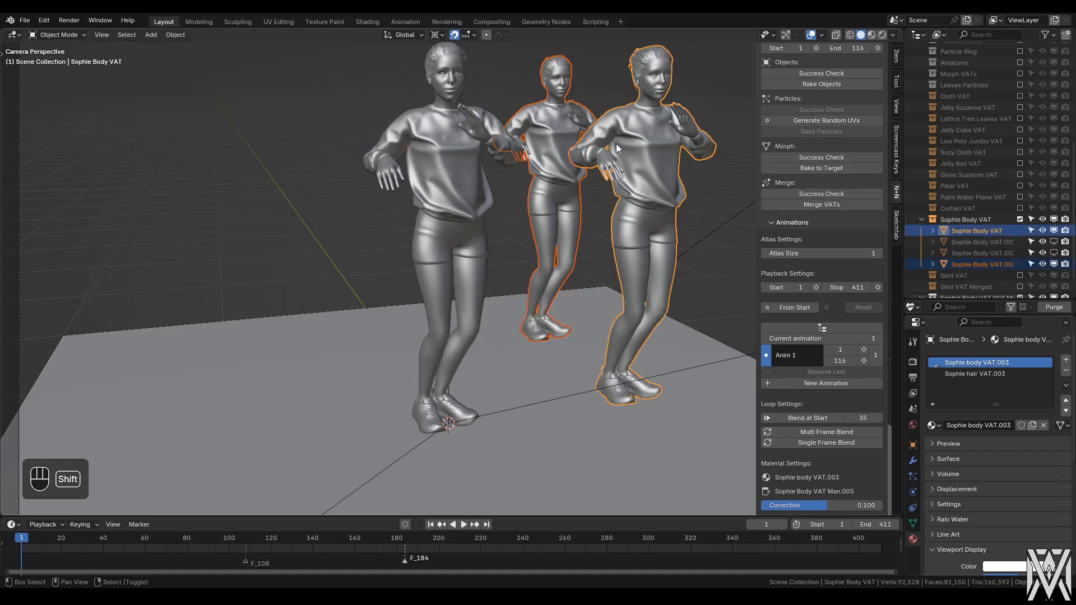
pyautogui.click(1020, 219)
pyautogui.rightClick(475, 269)
# - Play the merged Sophie in rendered shading, make animation 2 current, and return to solid shading at the first frame
pyautogui.press('z')
pyautogui.click(570, 142)
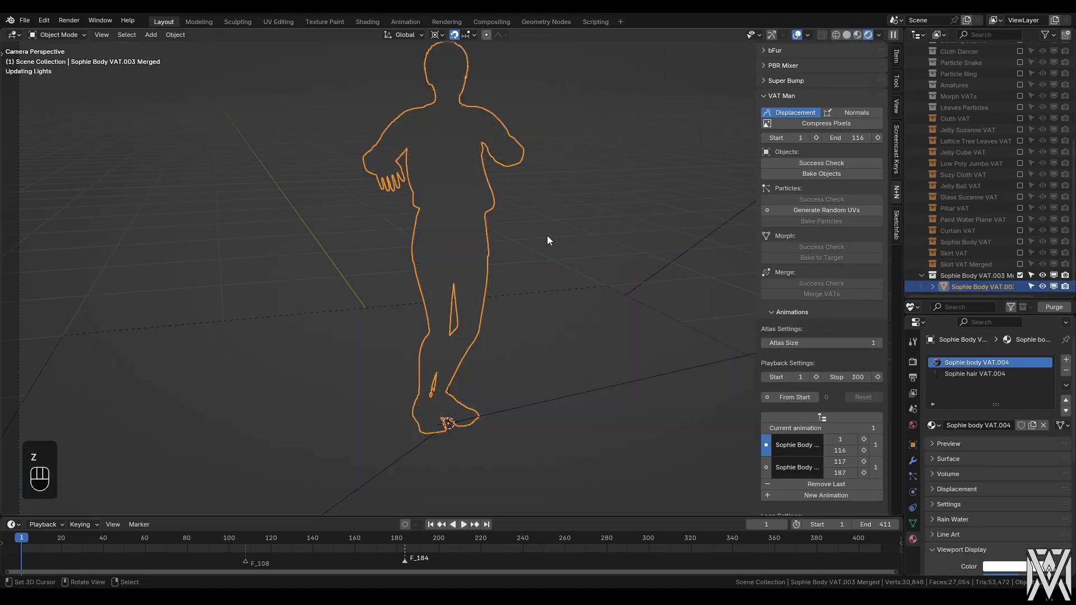
pyautogui.press('space')
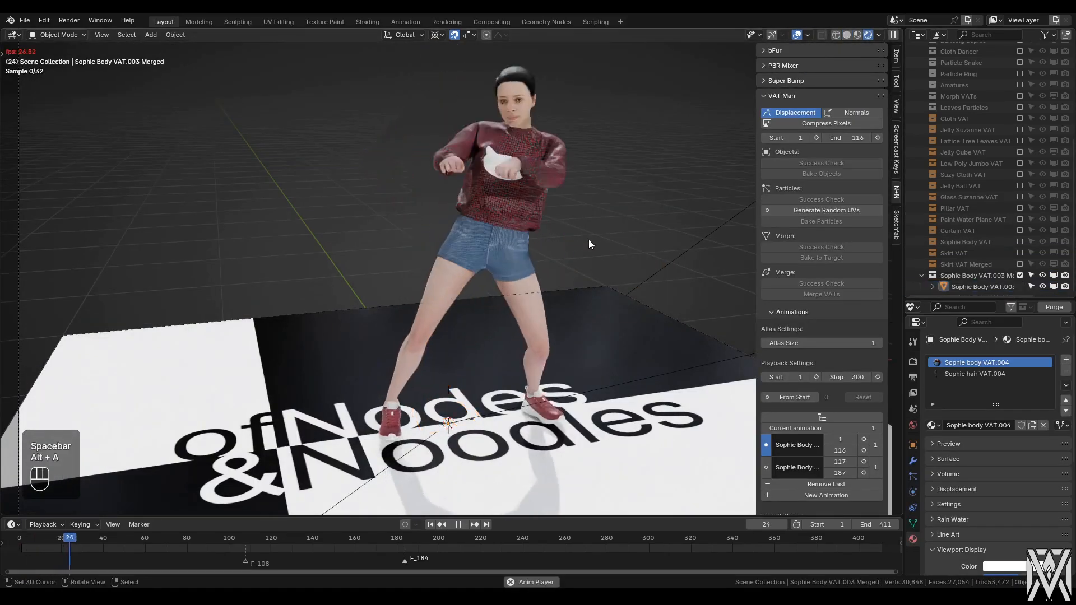
pyautogui.hotkey('alt', 'a')
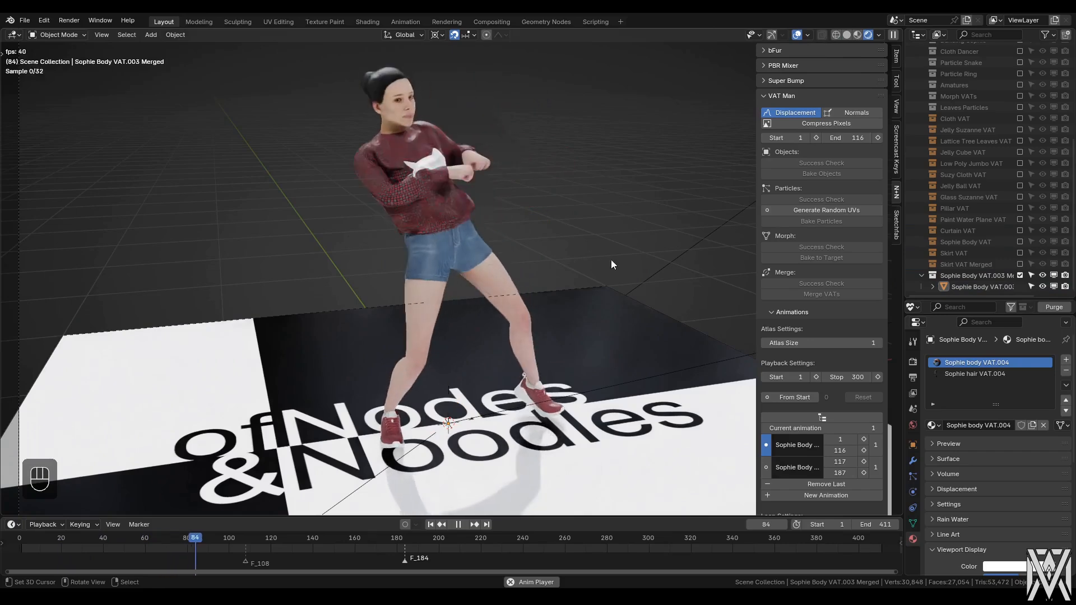
pyautogui.scroll(-4, 788, 450)
pyautogui.click(767, 379)
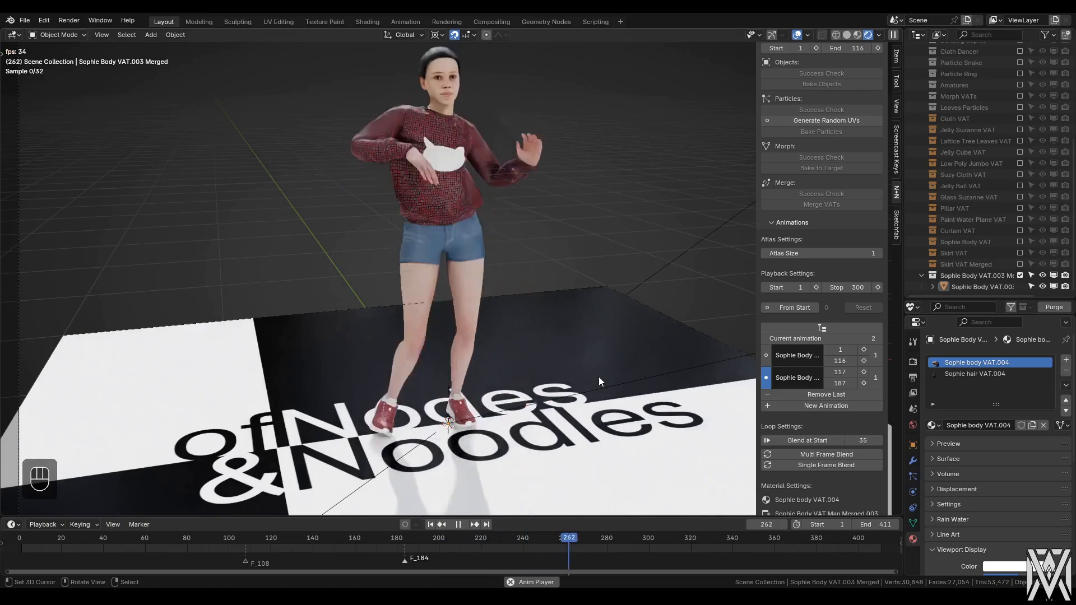
pyautogui.press('Escape')
pyautogui.hotkey('shift', 'Left')
pyautogui.press('z')
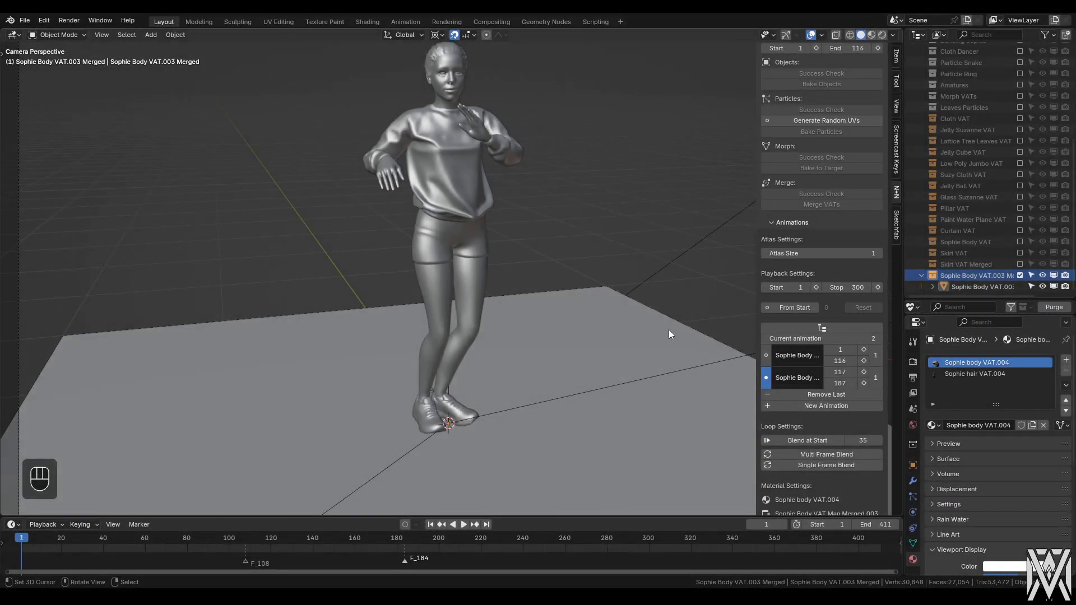
# - Replace the merged Sophie collection in the scene with the Particle Ring collection and play its particle simulation
pyautogui.click(1020, 275)
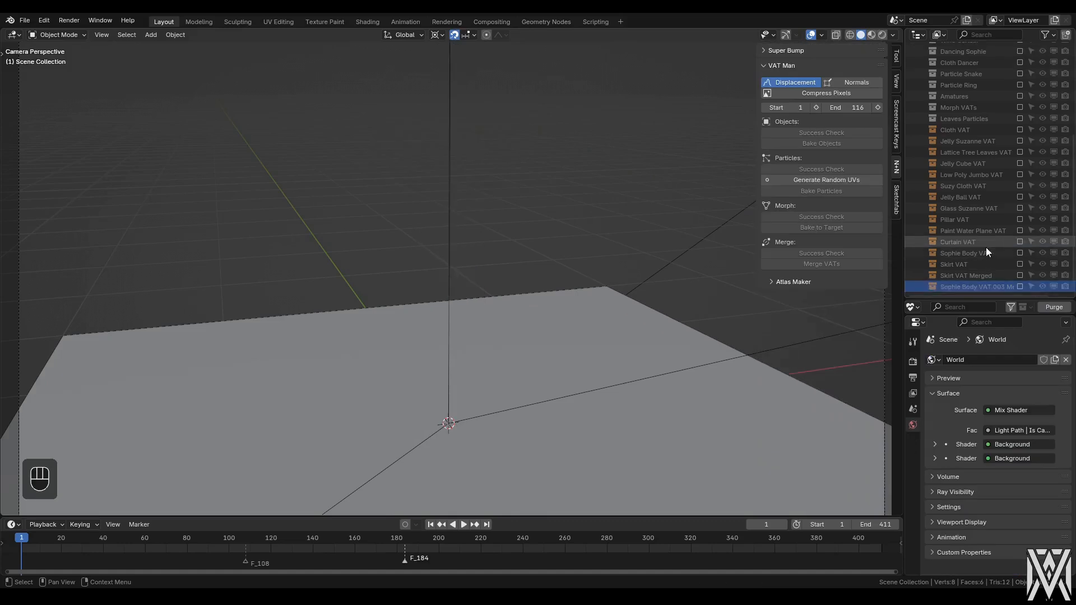
pyautogui.scroll(3, 987, 247)
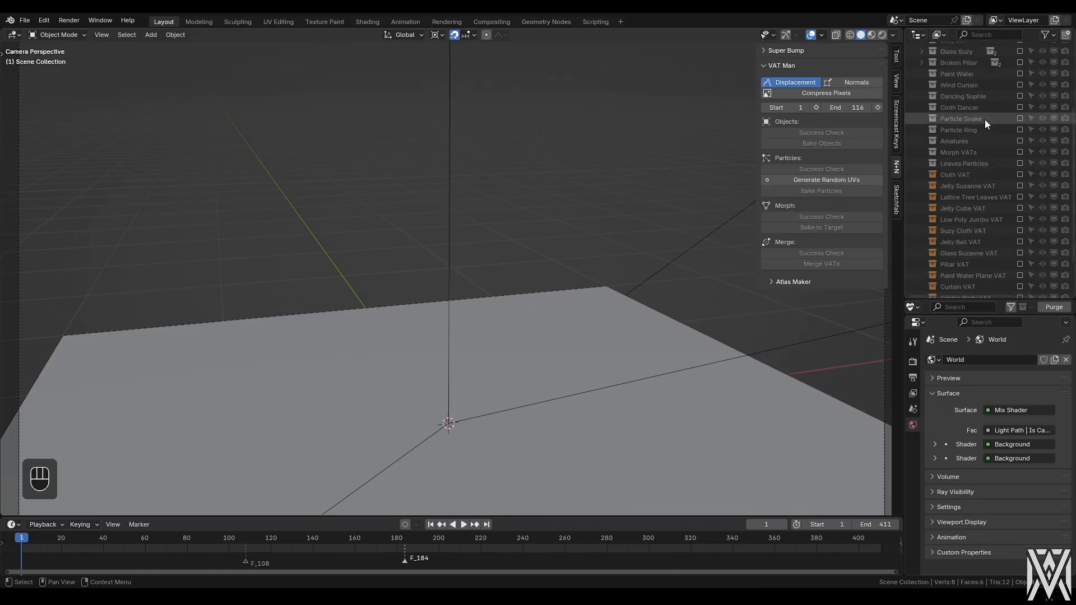
pyautogui.click(1020, 129)
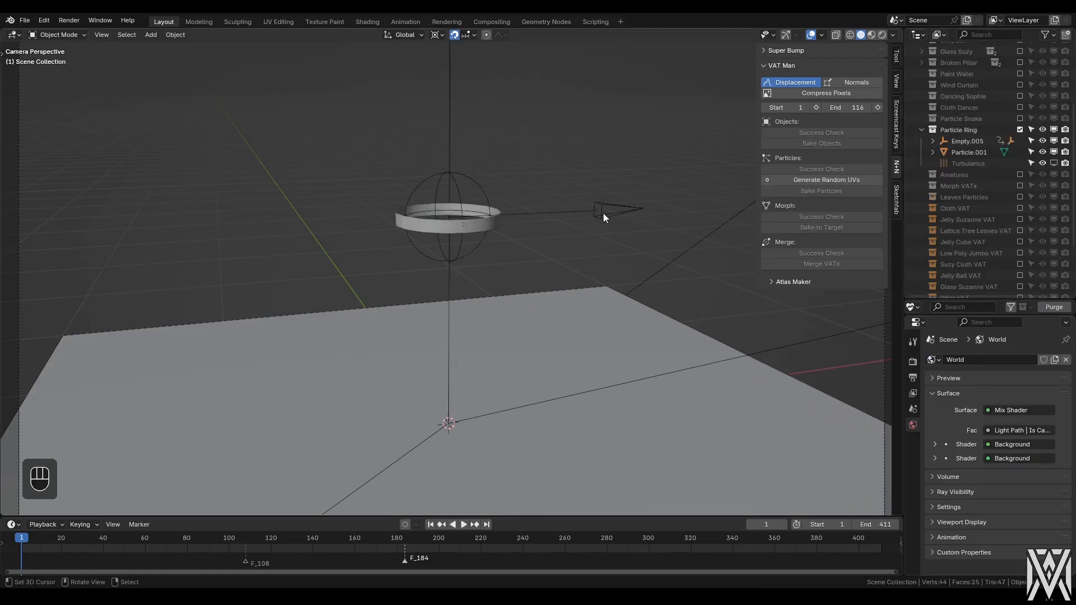
pyautogui.press('space')
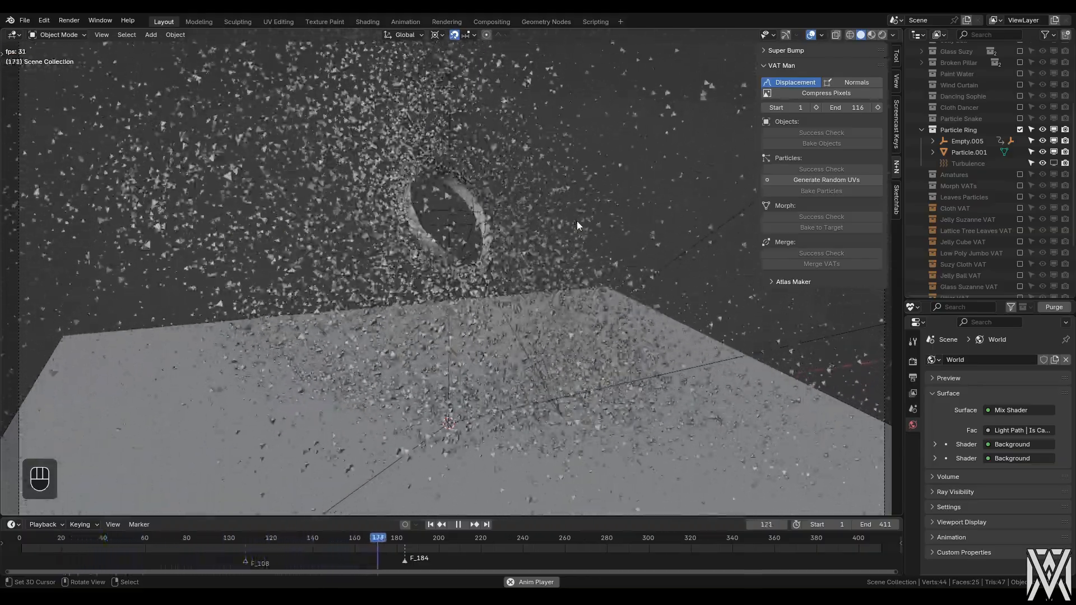
pyautogui.press('Escape')
# - Select the ring-shaped Cylinder emitter and examine its particle system's emission, source, rotation and render settings
pyautogui.click(477, 229)
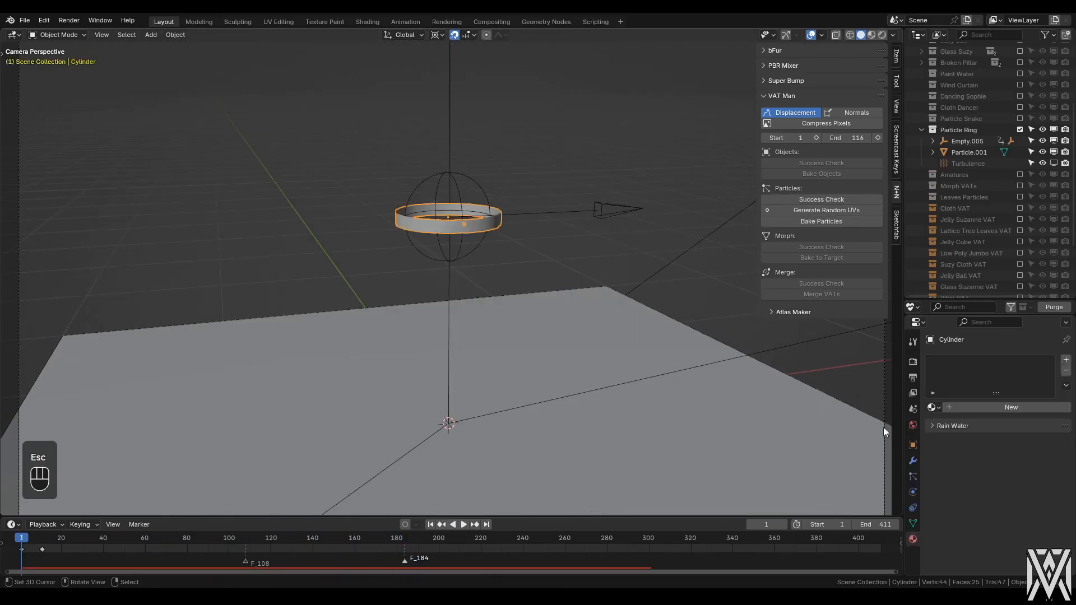
pyautogui.click(913, 476)
pyautogui.scroll(-5, 943, 460)
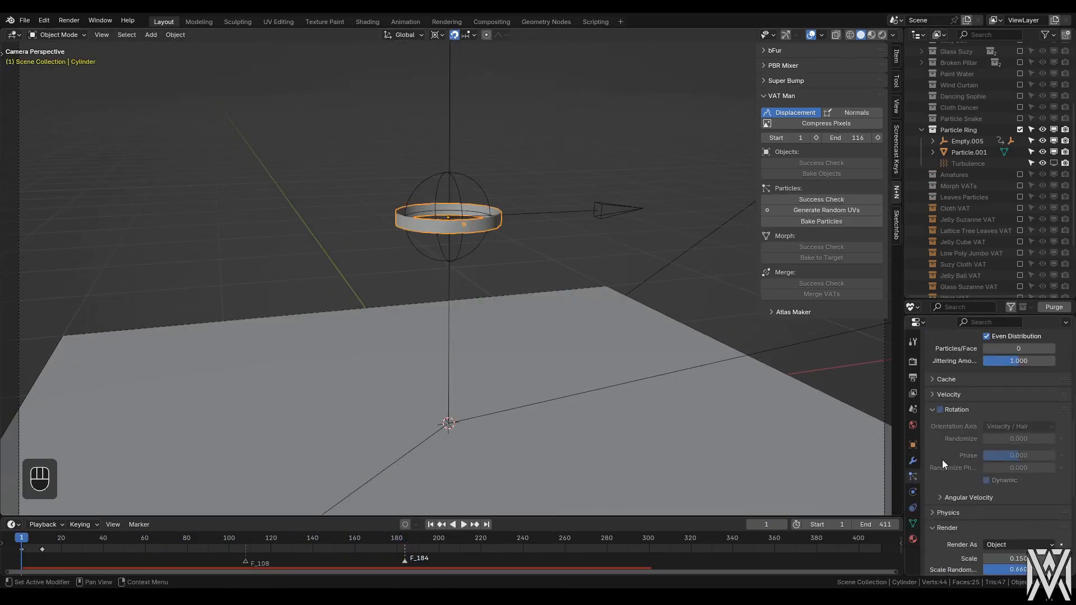
pyautogui.scroll(-5, 943, 459)
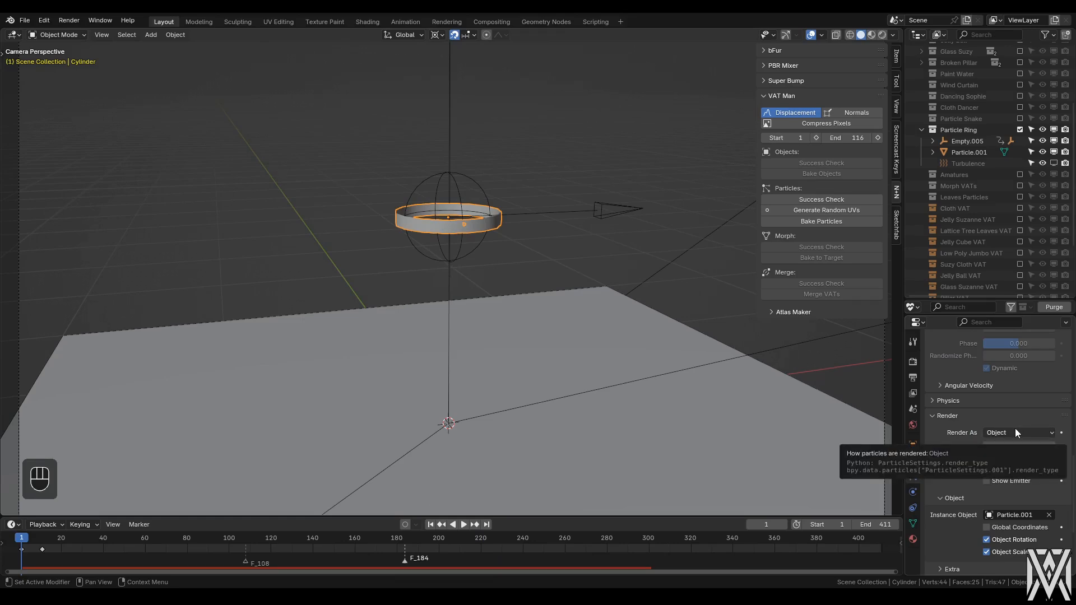
pyautogui.scroll(10, 964, 428)
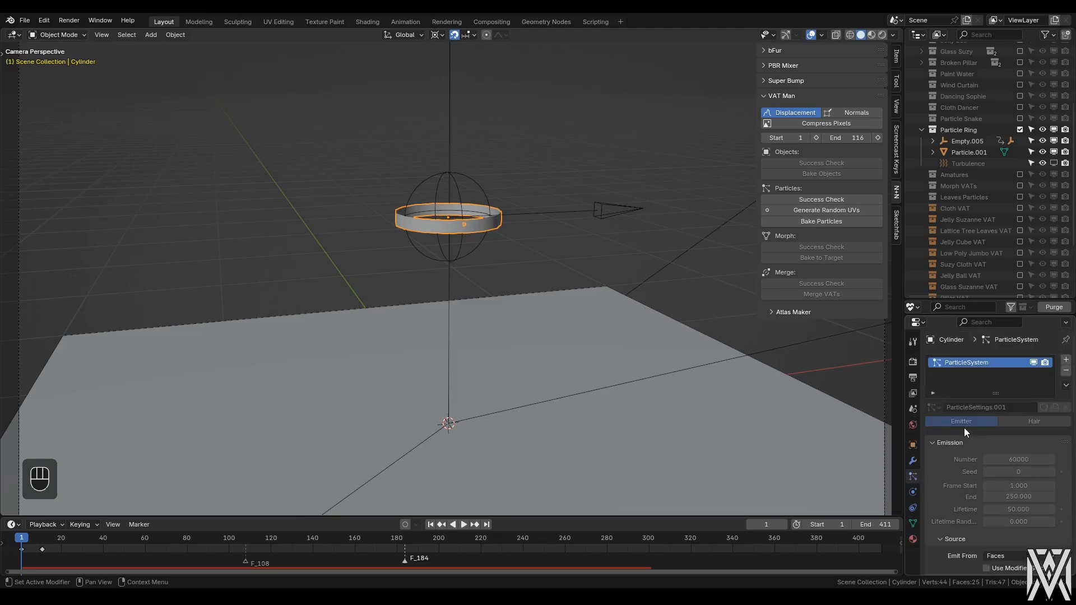
pyautogui.scroll(-10, 942, 450)
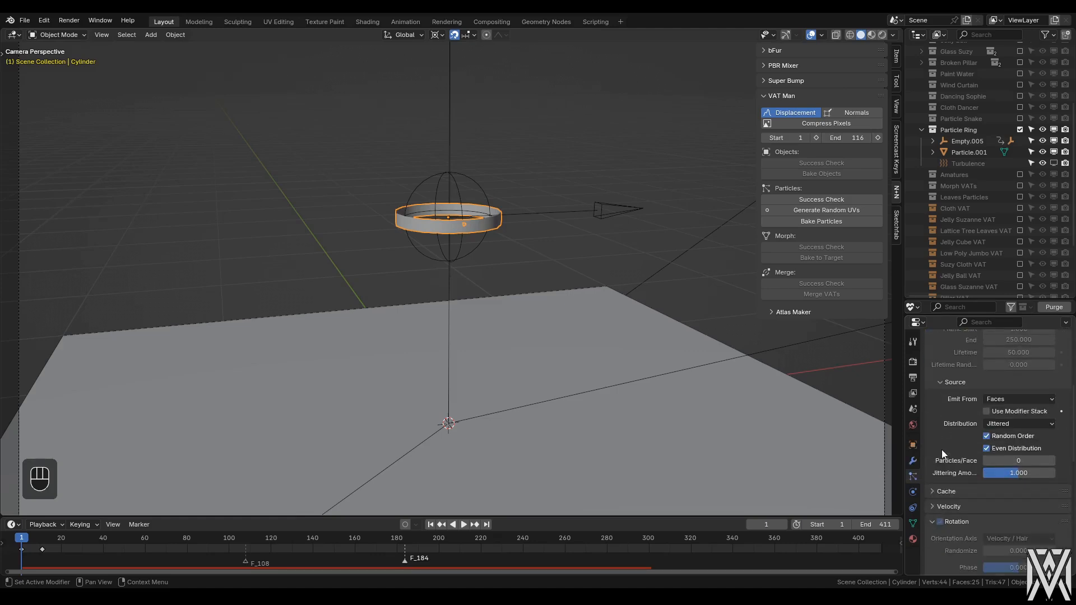
pyautogui.scroll(-4, 941, 450)
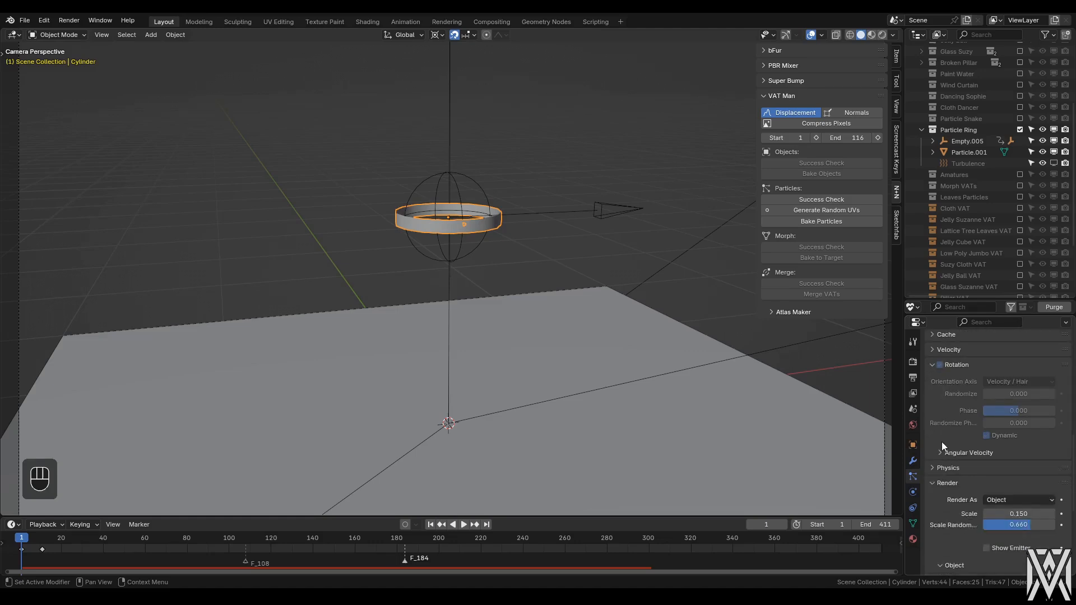
pyautogui.scroll(-8, 942, 446)
pyautogui.scroll(20, 942, 445)
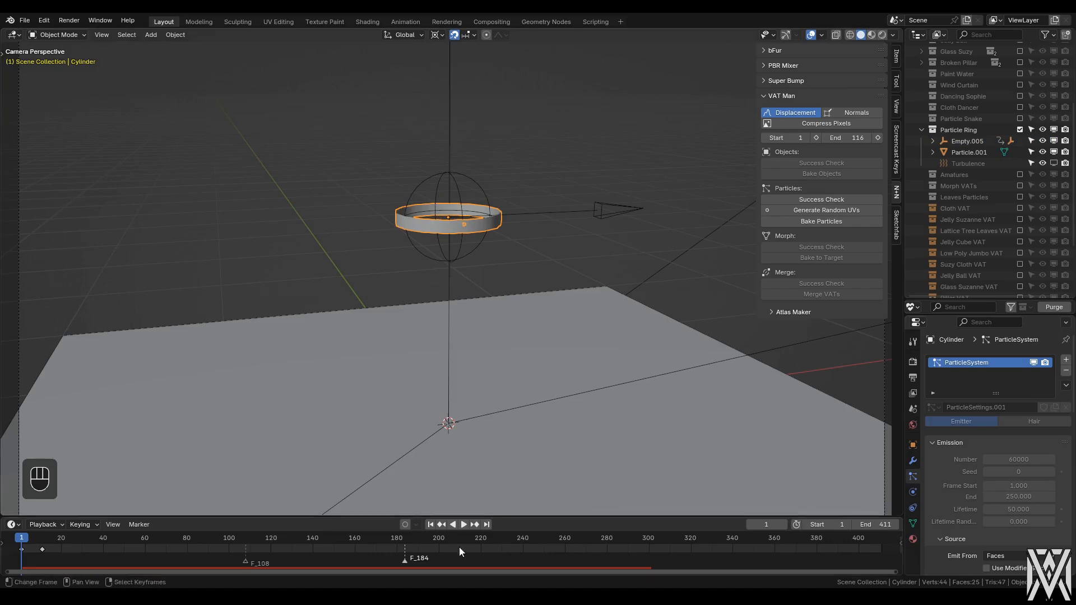
# - Set the scene's end frame to 300
pyautogui.moveTo(378, 558); pyautogui.dragTo(454, 557, button='middle')
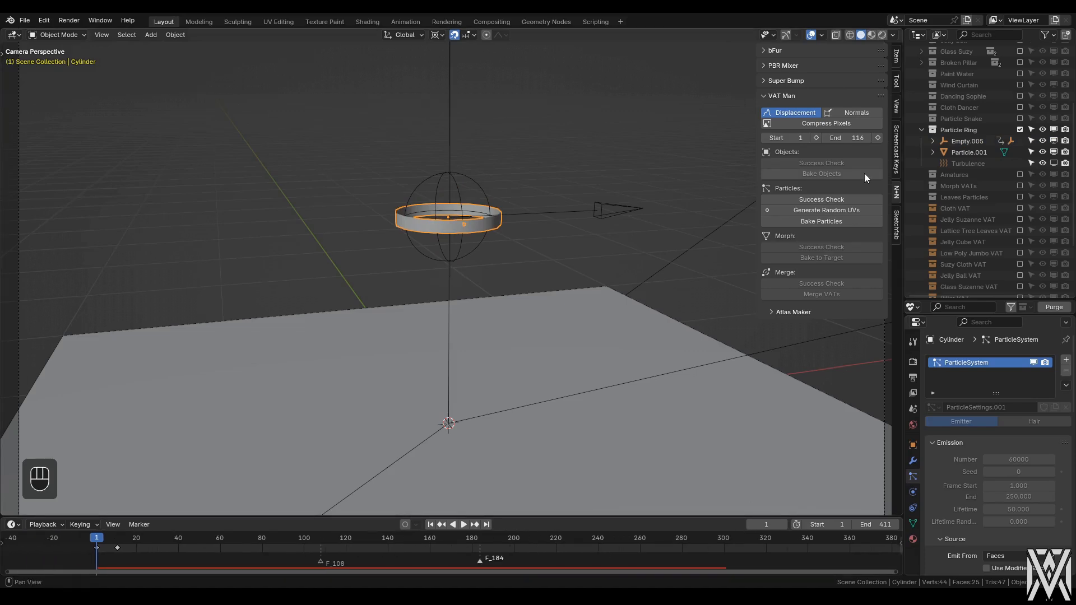
pyautogui.click(871, 523)
pyautogui.write('30')
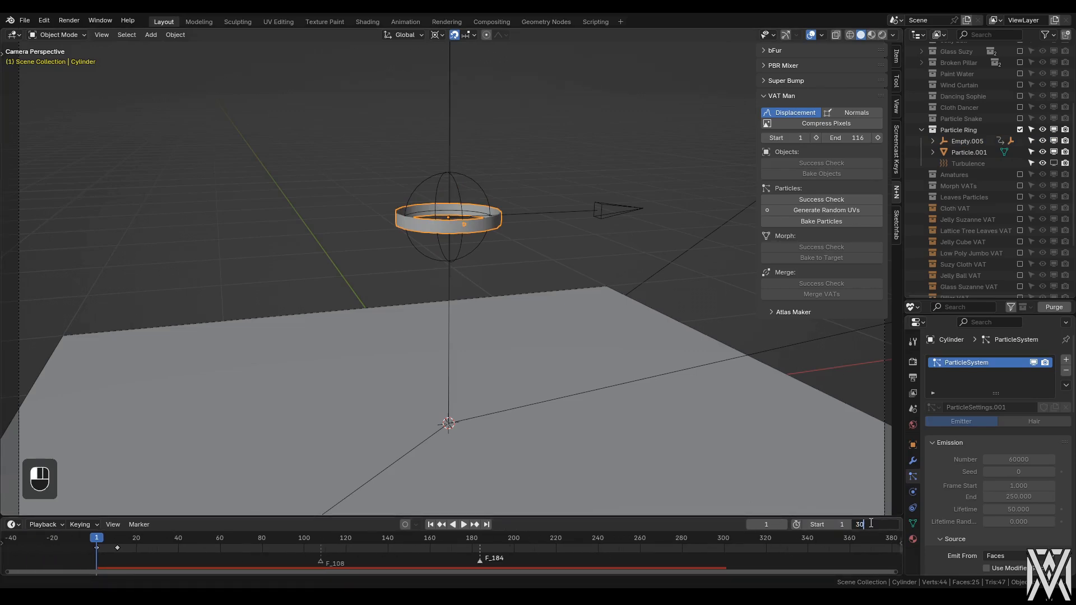
pyautogui.write('0')
pyautogui.press('Return')
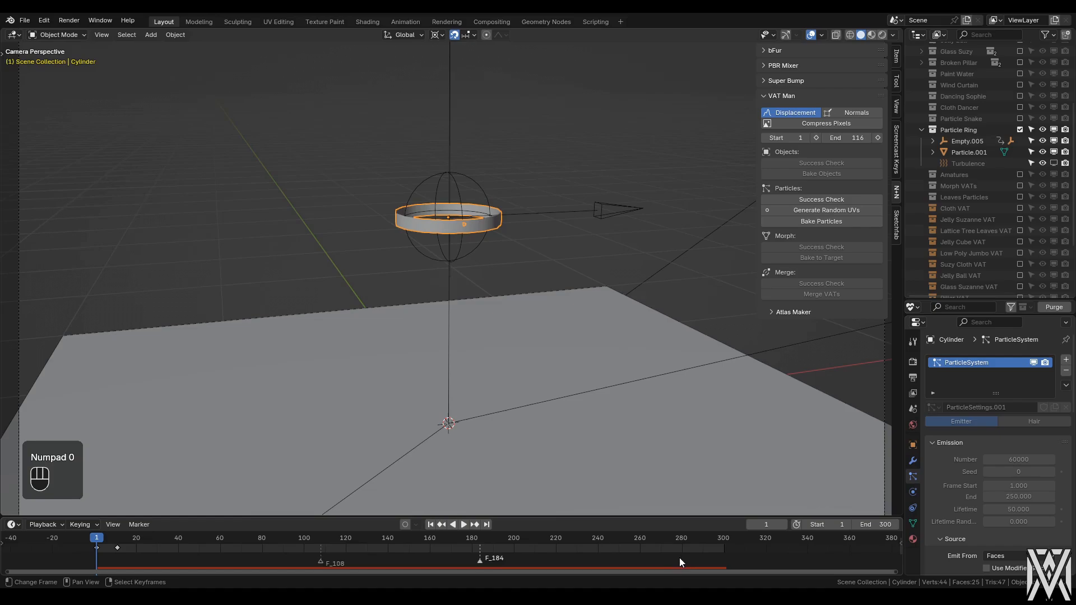
# - Scrub the particle simulation to frame 51, deselect the emitter, and inspect the simulation's last frame
pyautogui.scroll(3, 277, 562)
pyautogui.moveTo(272, 564); pyautogui.dragTo(312, 564, button='middle')
pyautogui.moveTo(205, 549); pyautogui.dragTo(227, 553)
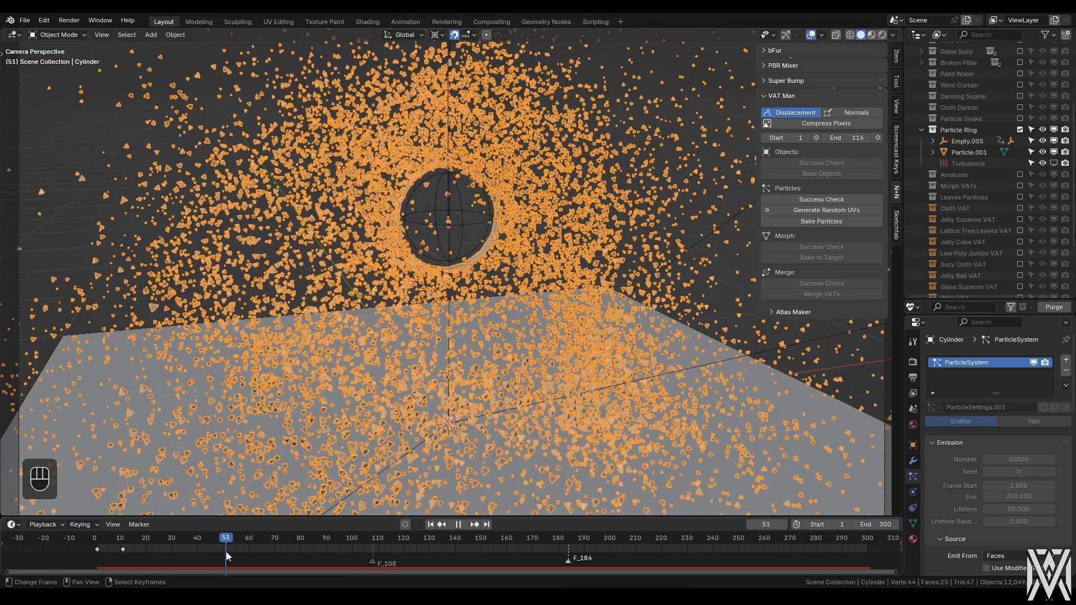
pyautogui.hotkey('alt', 'a')
pyautogui.hotkey('alt', 'a')
pyautogui.hotkey('alt', 'a')
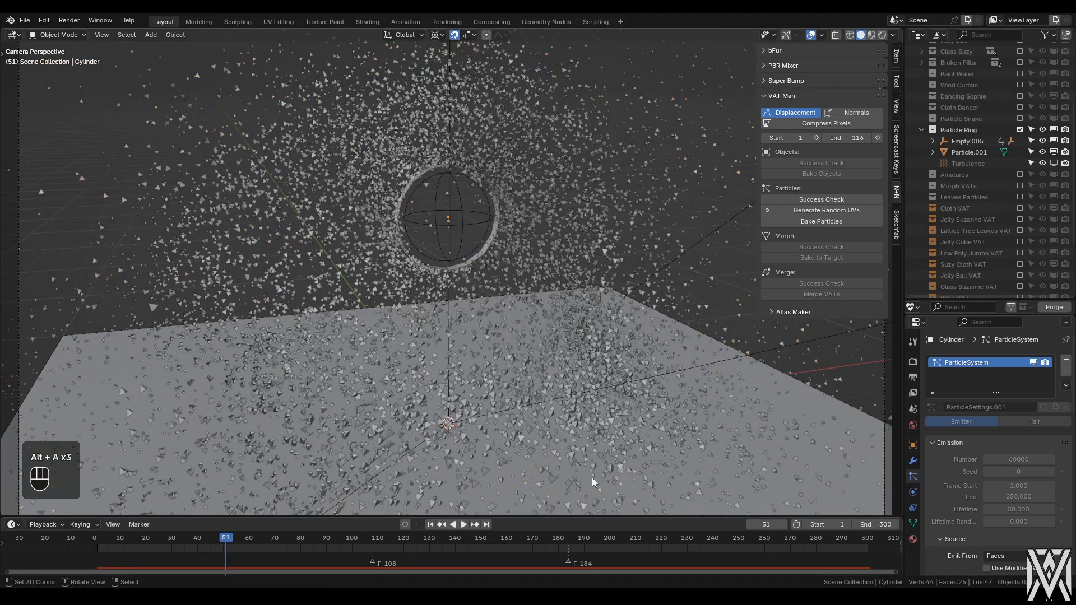
pyautogui.hotkey('shift', 'Right')
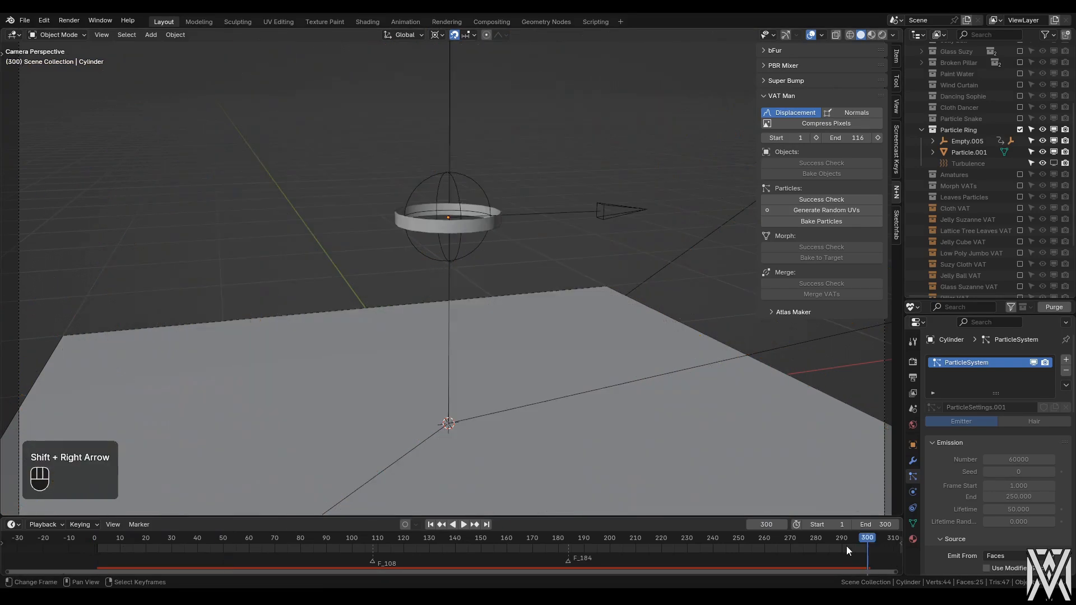
# - Scrub the particle simulation to frame 250, set the VAT bake range to frames 51–250, and return to the first frame with everything deselected
pyautogui.moveTo(699, 550); pyautogui.dragTo(739, 548)
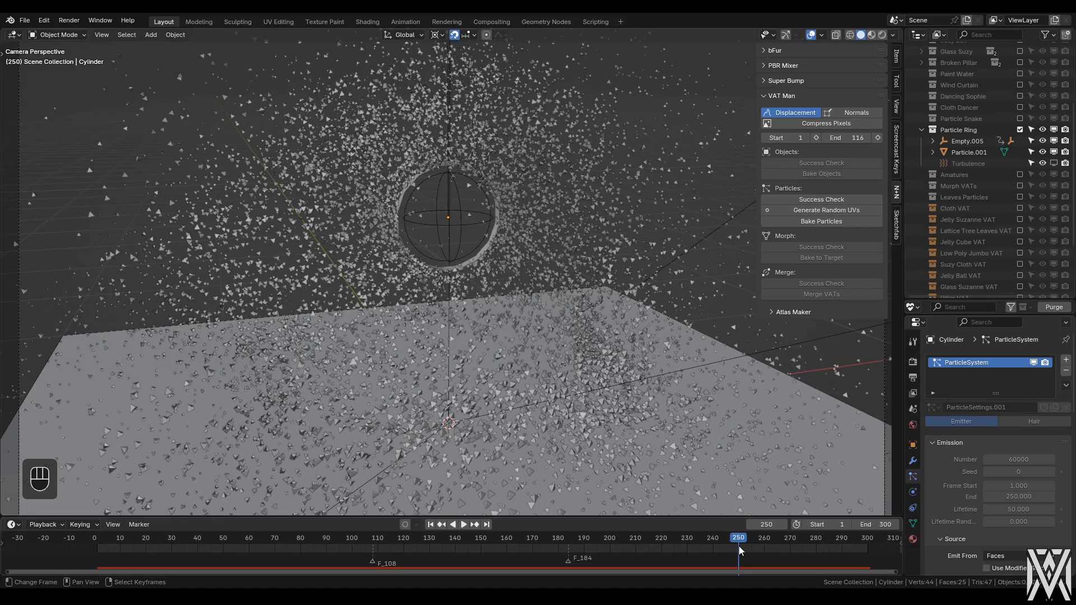
pyautogui.click(793, 137)
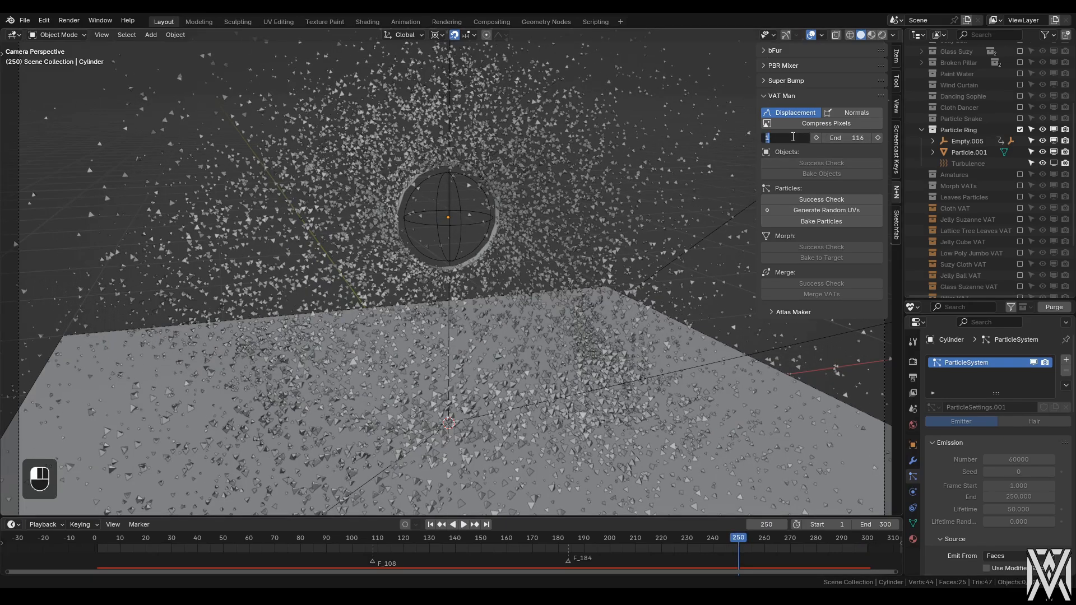
pyautogui.write('51')
pyautogui.press('Tab')
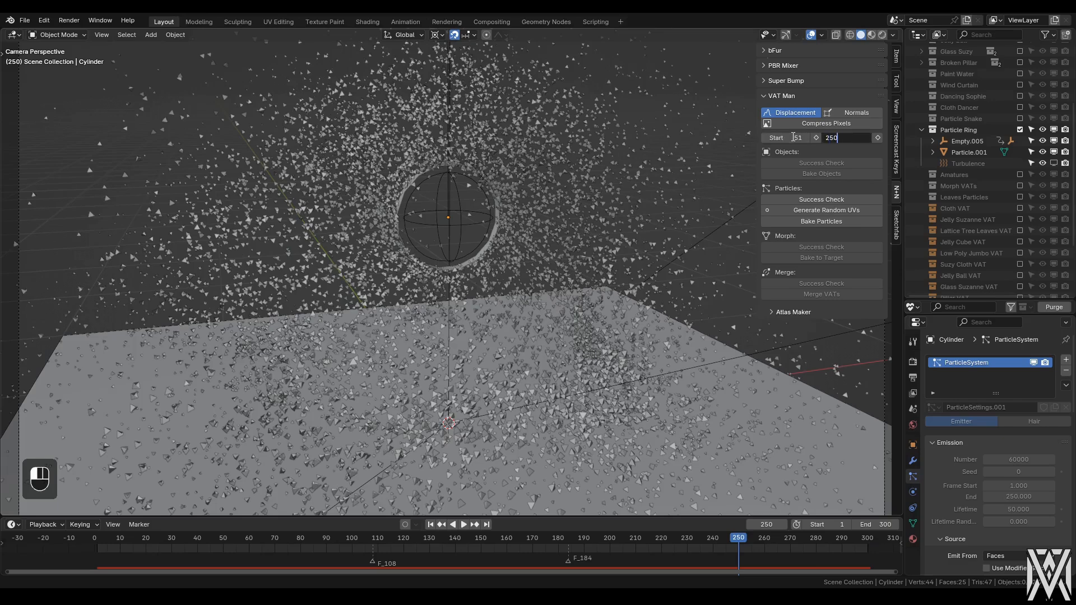
pyautogui.write('250')
pyautogui.press('Return')
pyautogui.hotkey('shift', 'Left')
pyautogui.hotkey('alt', 'a')
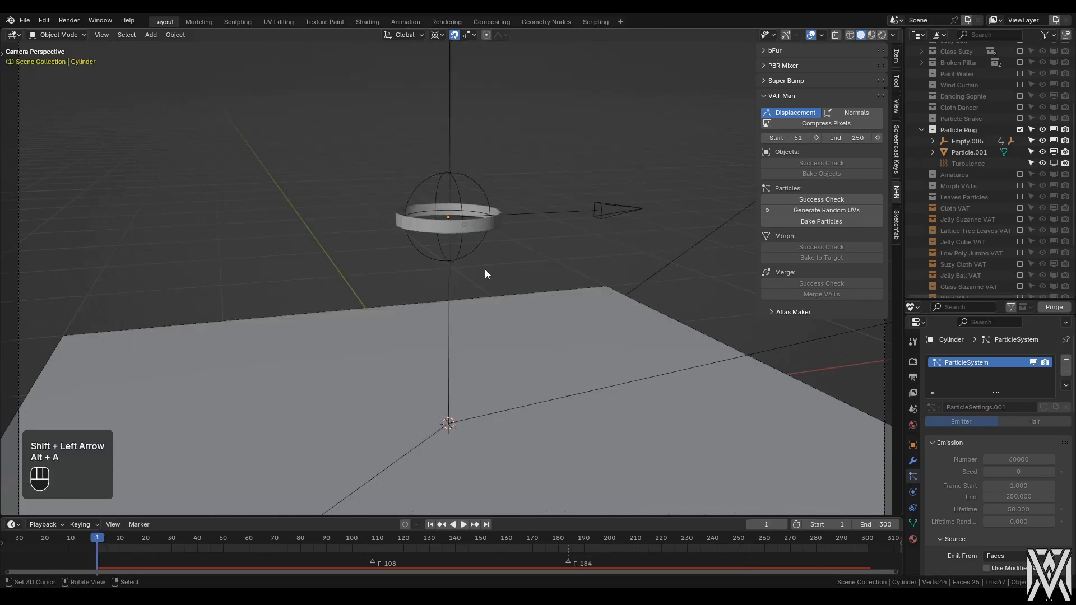
# - Select the ring-shaped Cylinder emitter and run the particle Success Check for the chosen frame range
pyautogui.click(472, 222)
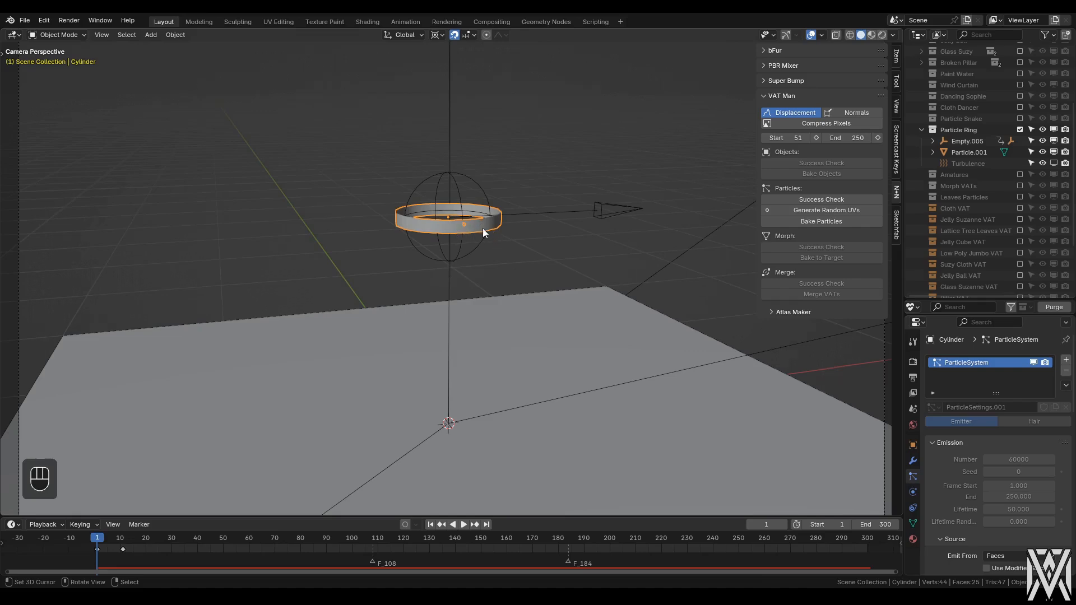
pyautogui.hotkey('shift', 'Left')
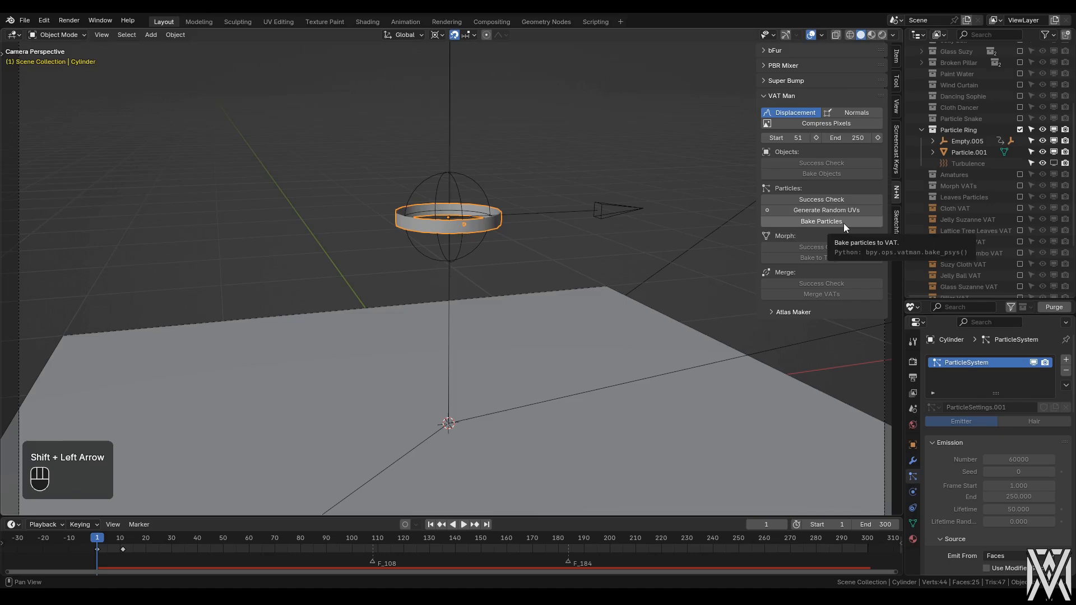
pyautogui.click(823, 200)
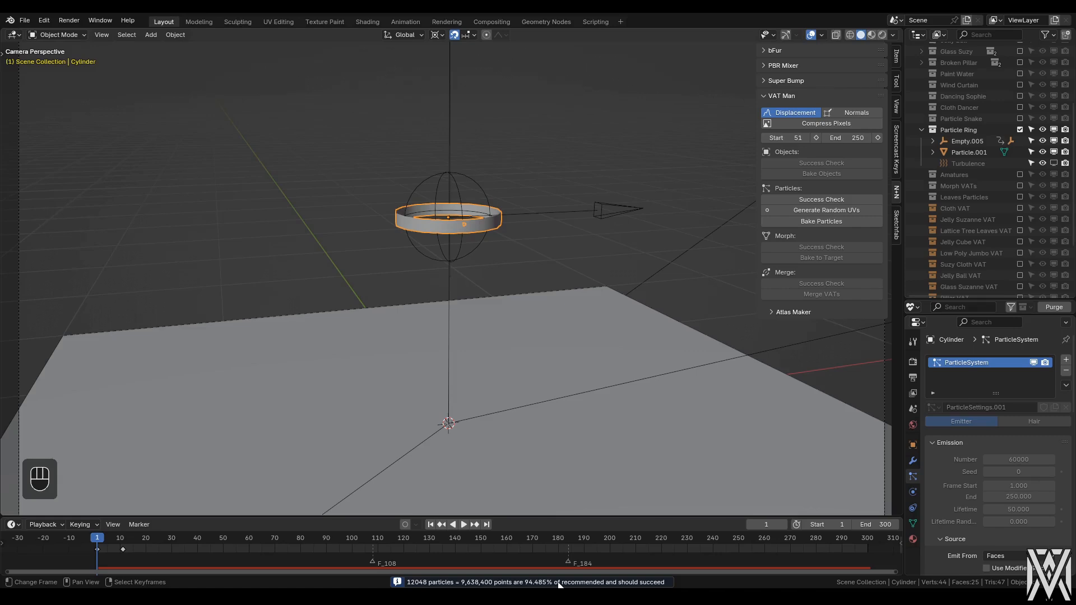
pyautogui.click(809, 200)
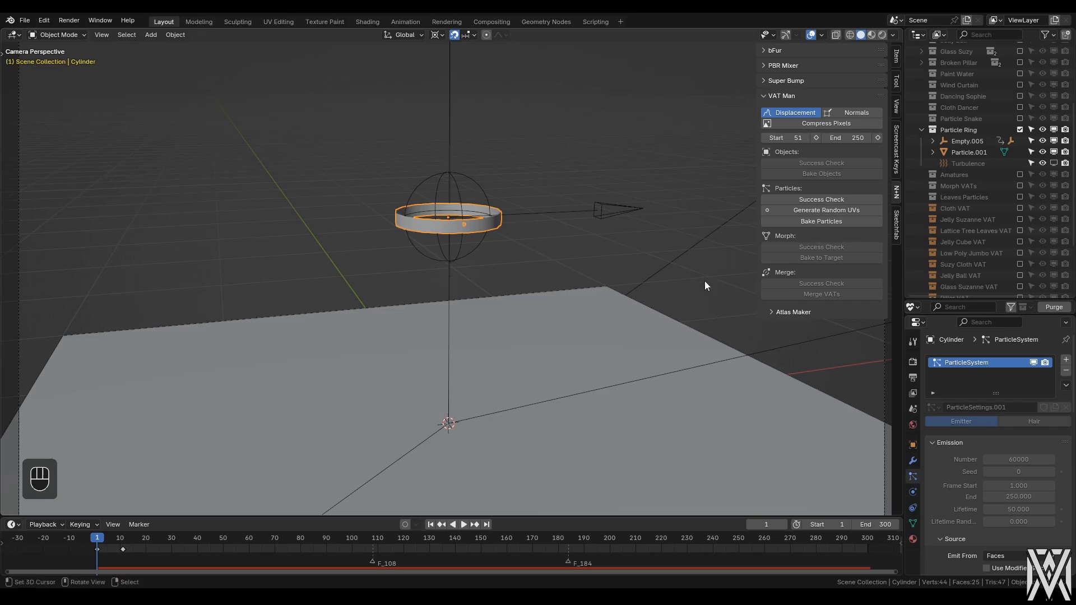
pyautogui.click(820, 200)
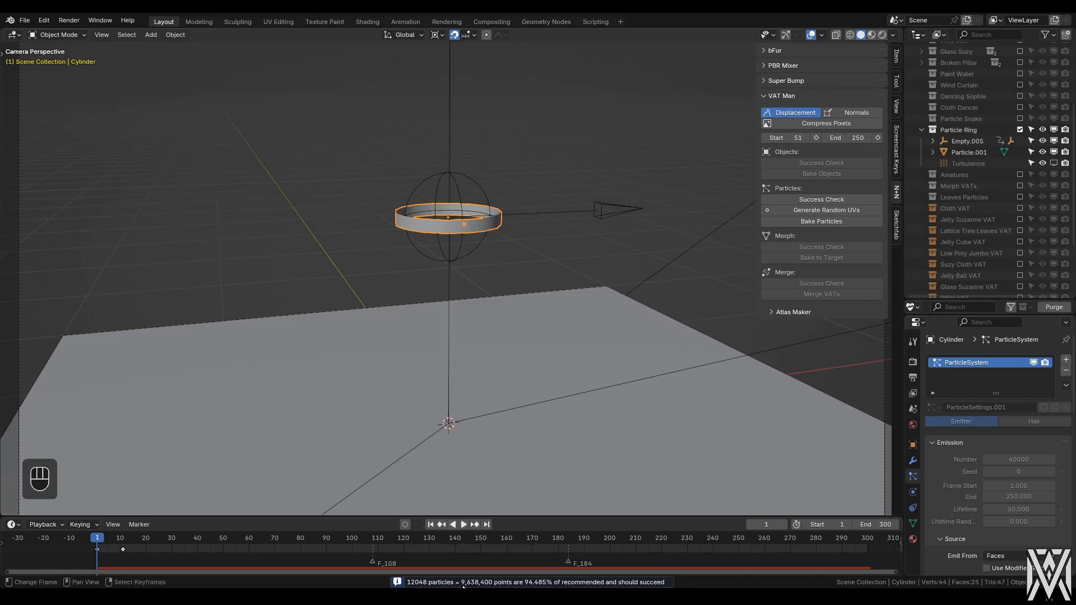
pyautogui.click(820, 201)
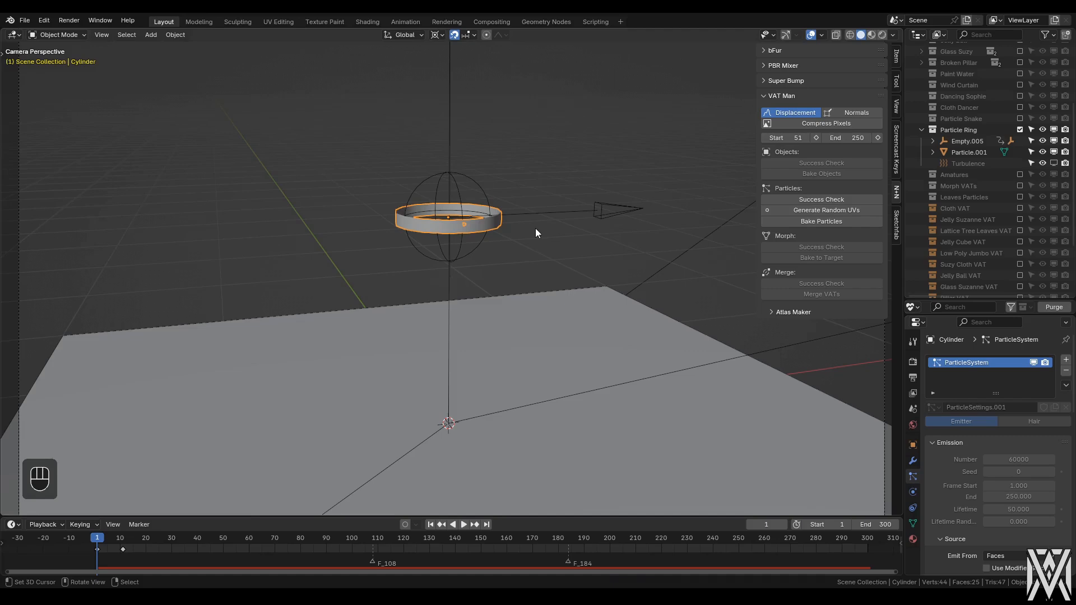
# - Bake the ring emitter's particles to a displacement VAT and exclude the Particle Ring collection from the view layer
pyautogui.click(819, 222)
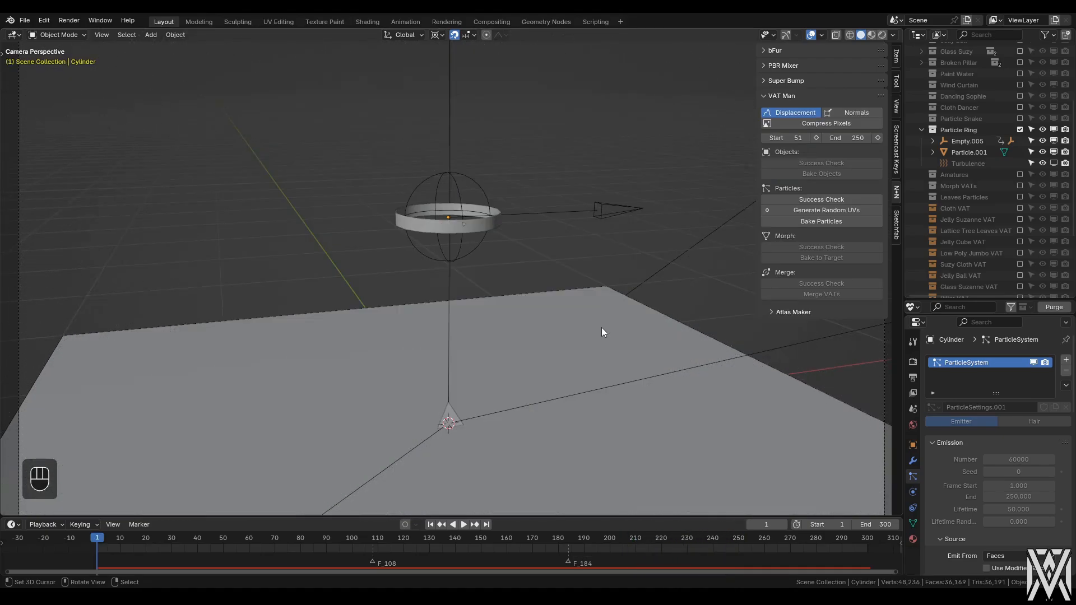
pyautogui.click(1020, 130)
pyautogui.scroll(-3, 997, 190)
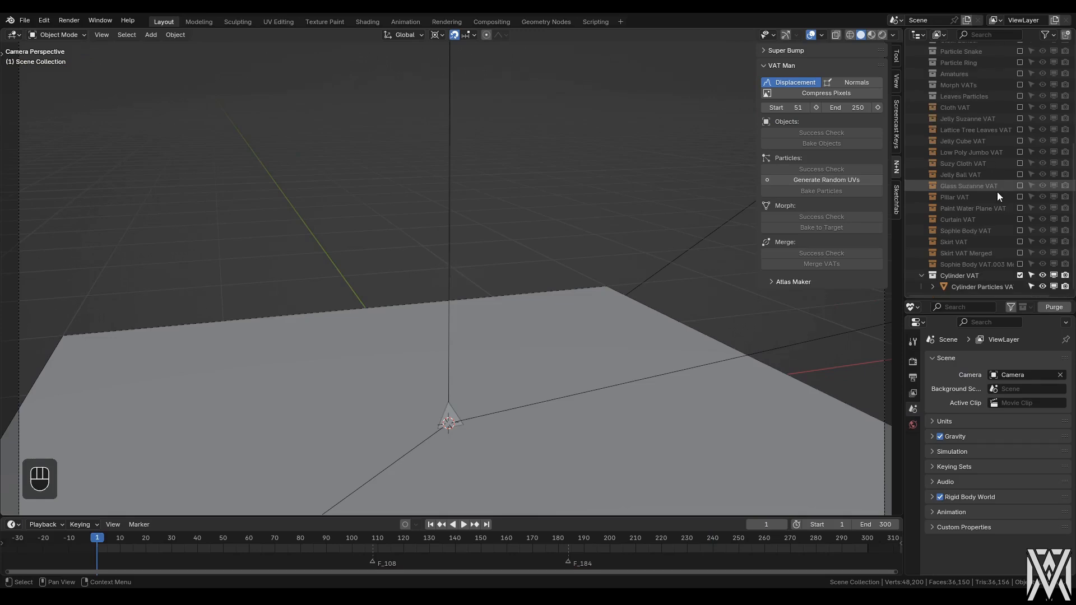
# - Try moving the baked Cylinder Particles VAT object, cancel the moves, and deselect it
pyautogui.click(985, 284)
pyautogui.press('g')
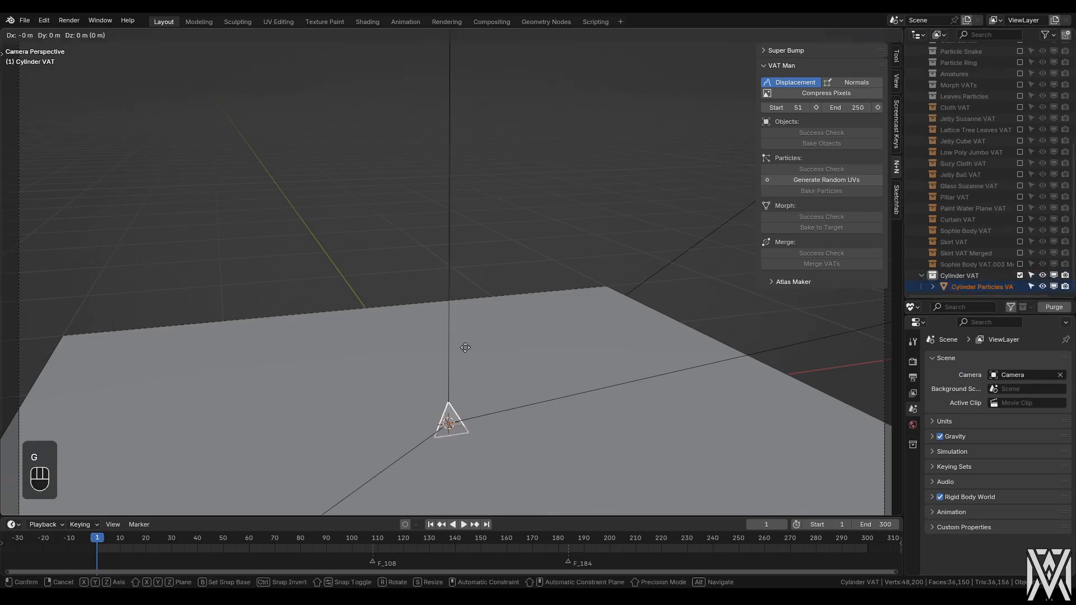
pyautogui.rightClick(456, 257)
pyautogui.press('g')
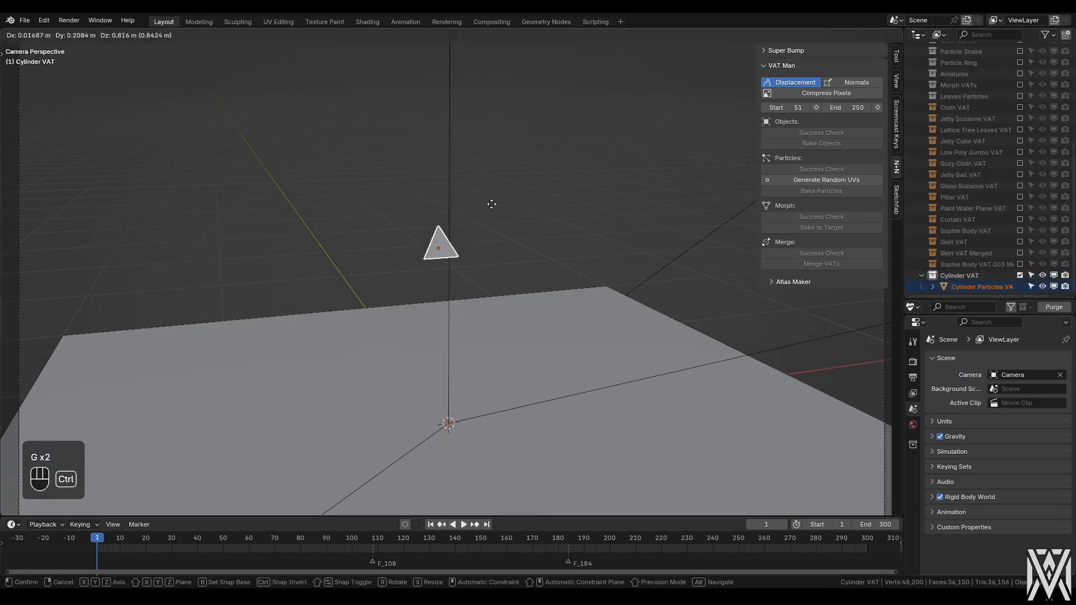
pyautogui.rightClick(490, 176)
pyautogui.hotkey('alt', 'a')
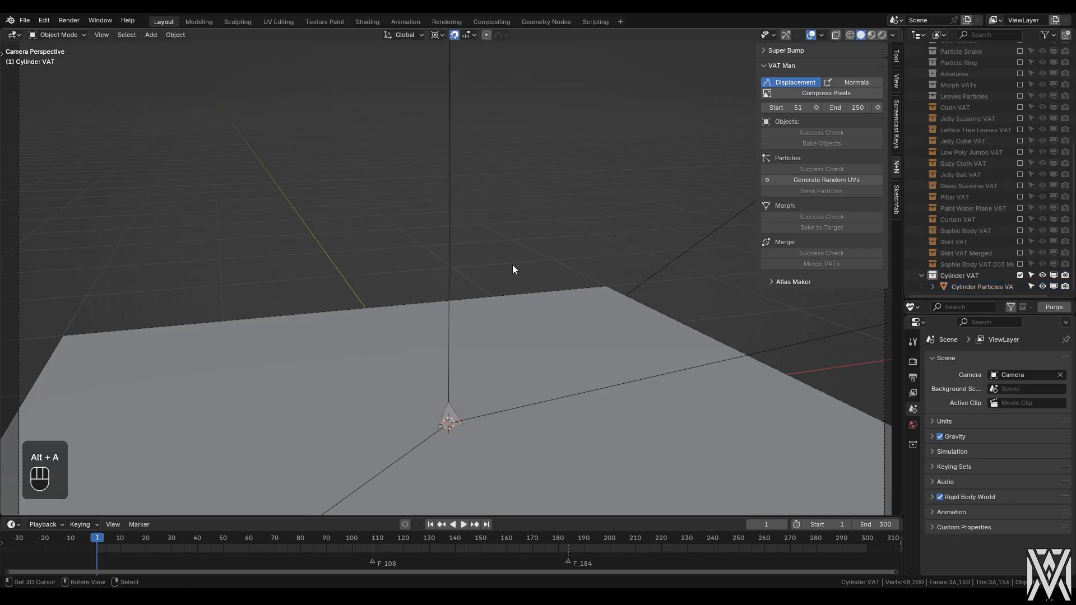
# - Switch the viewport to rendered shading and play the baked particle VAT from the first frame
pyautogui.press('z')
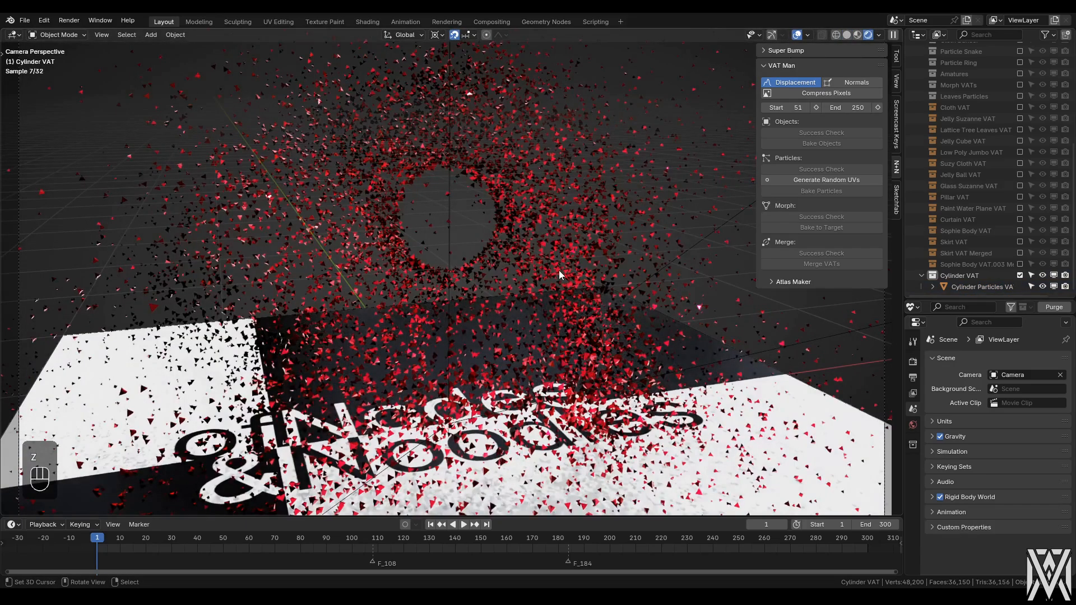
pyautogui.hotkey('alt', 'a')
pyautogui.hotkey('shift', 'Left')
pyautogui.press('space')
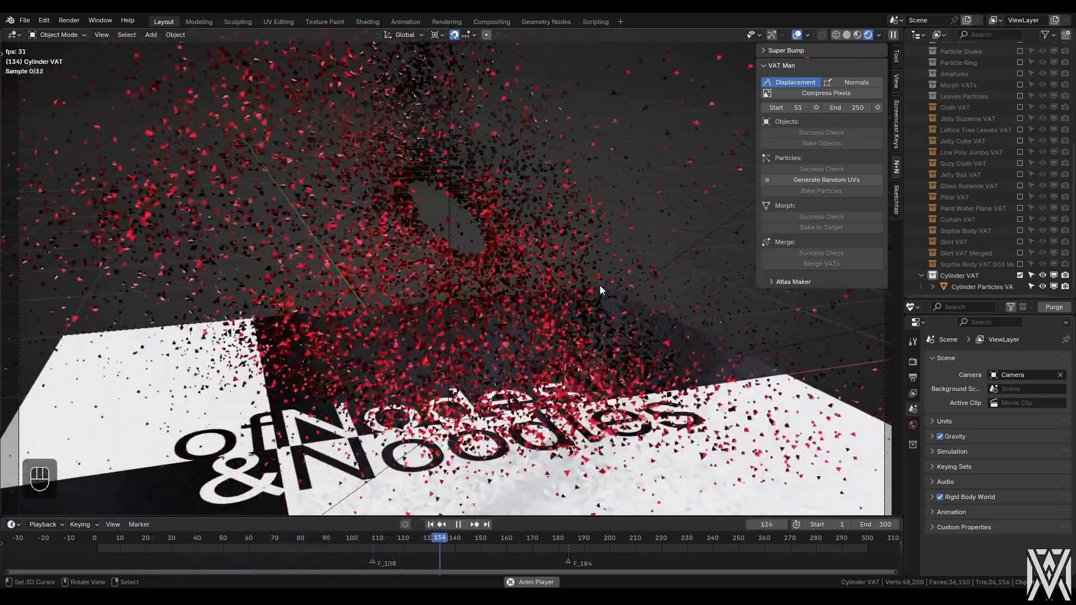
pyautogui.press('space')
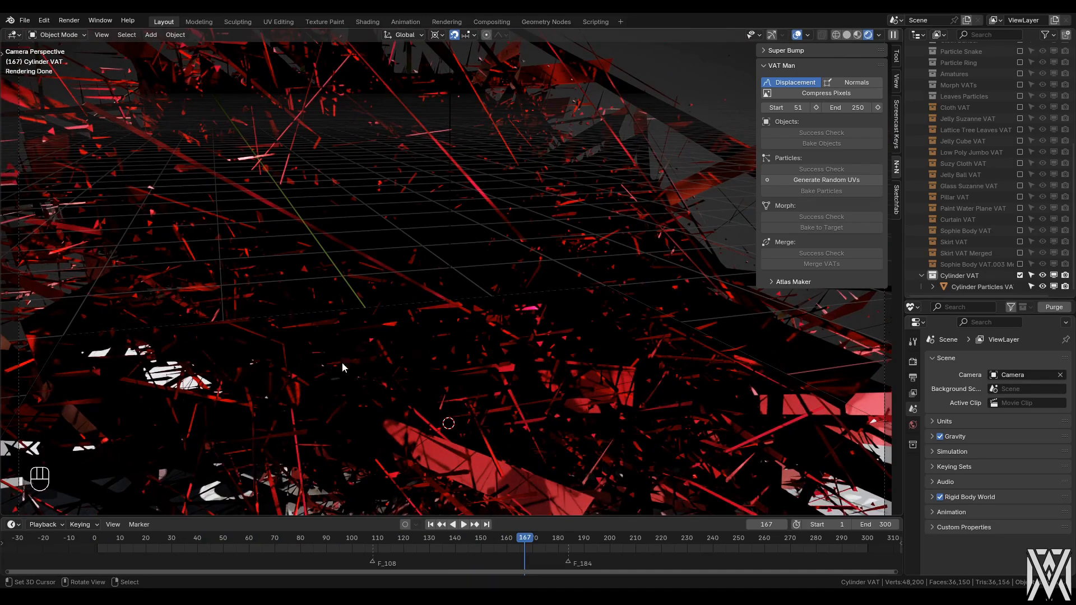
# - Select the Cylinder Particles VAT object in solid shading, reveal its VAT Man material settings, and return to rendered shading
pyautogui.press('z')
pyautogui.click(593, 371)
pyautogui.click(448, 417)
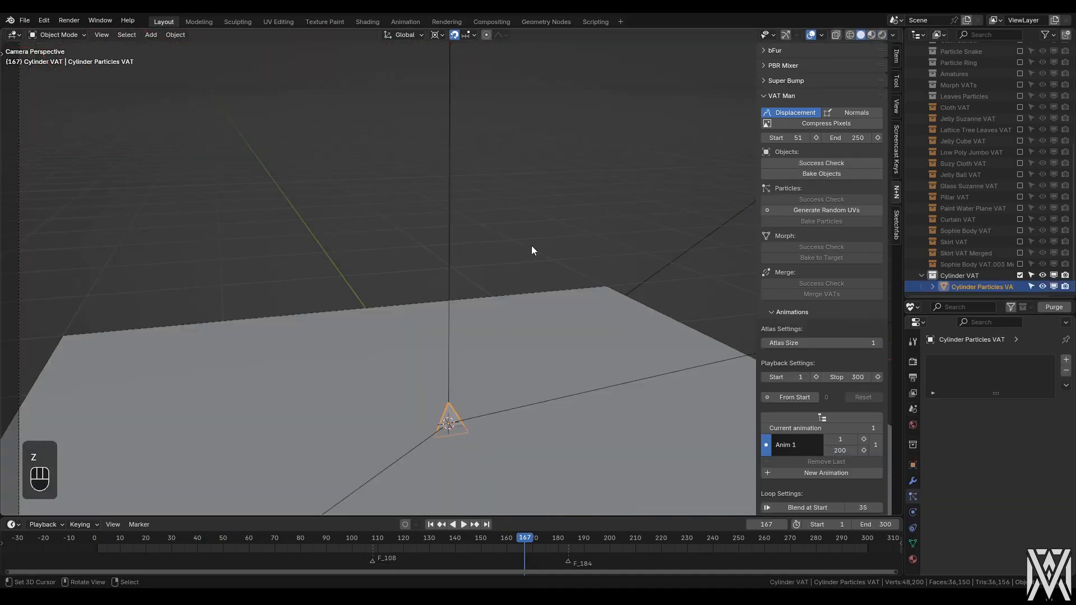
pyautogui.scroll(-5, 784, 346)
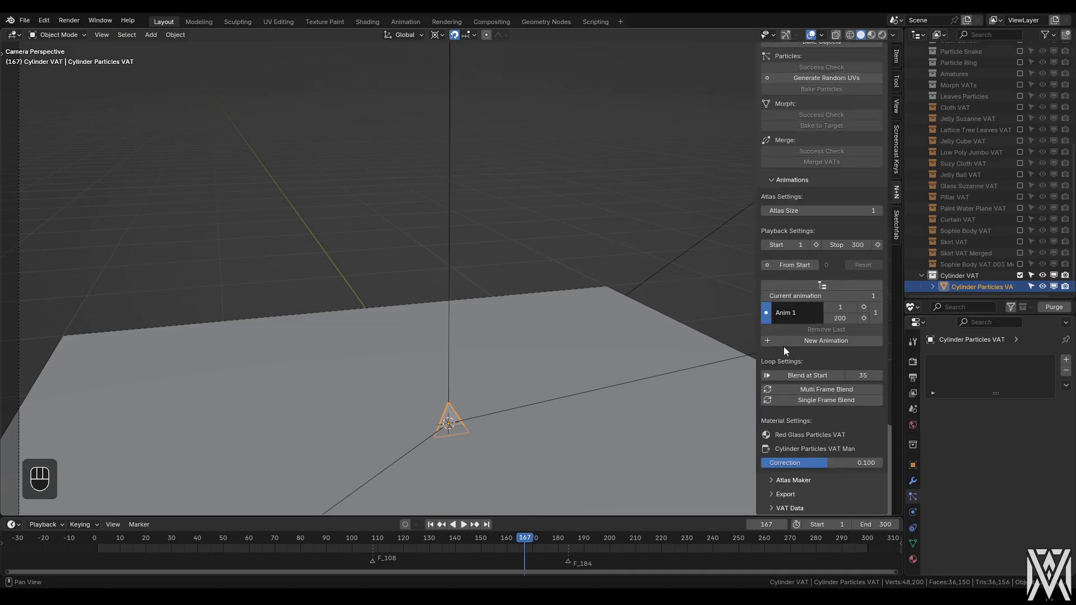
pyautogui.press('z')
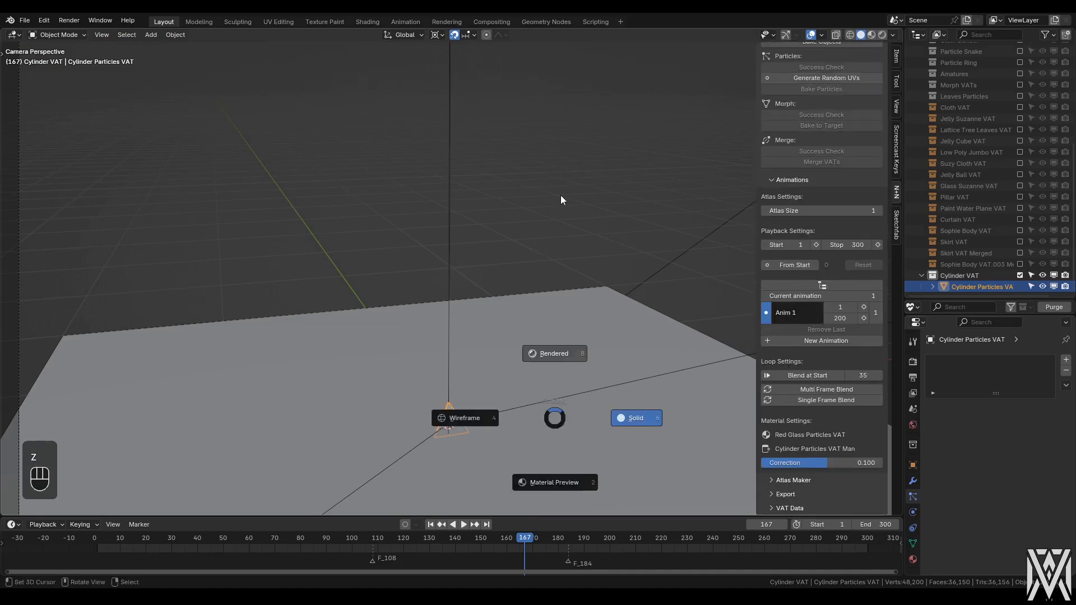
pyautogui.click(561, 196)
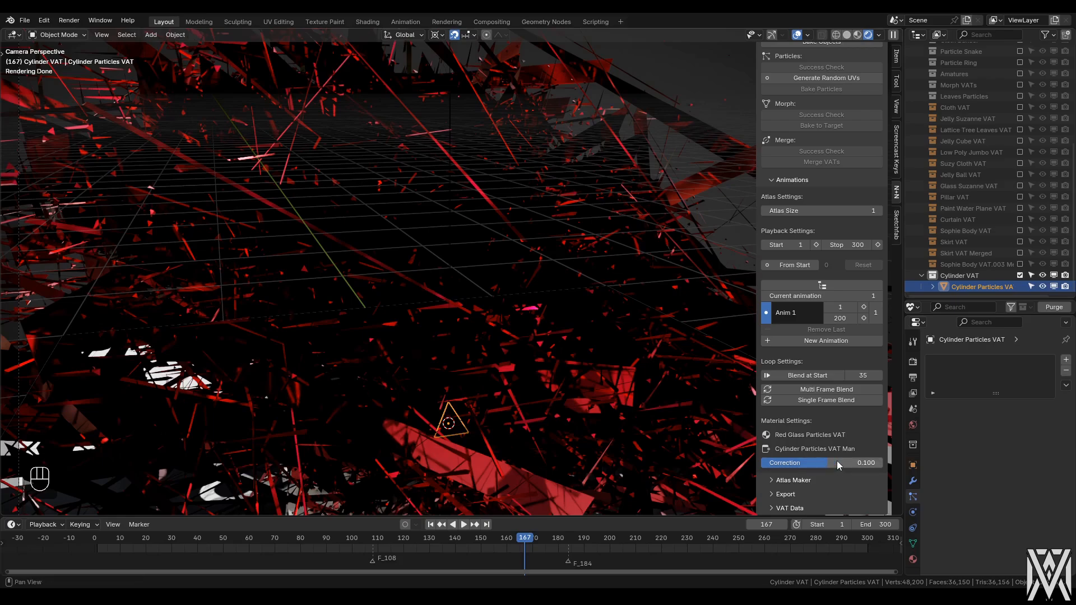
# - Reduce the particle VAT's material Correction to 0.026, checking it in playback, and return to the first frame
pyautogui.keyDown('shift'); pyautogui.moveTo(836, 462); pyautogui.dragTo(837, 462); pyautogui.keyUp('shift')
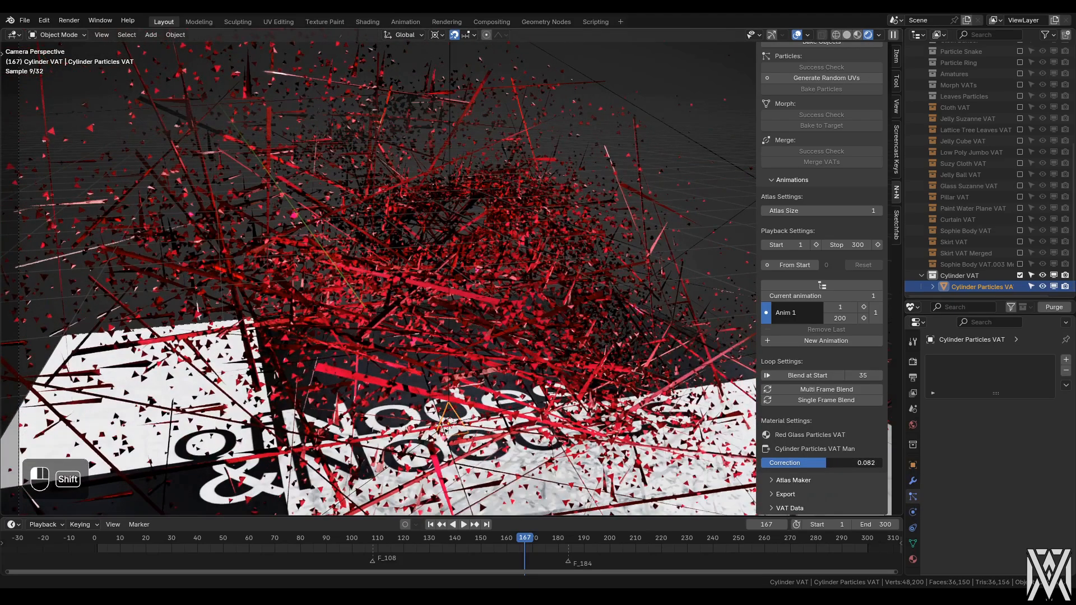
pyautogui.keyDown('shift'); pyautogui.moveTo(826, 463); pyautogui.dragTo(822, 463); pyautogui.keyUp('shift')
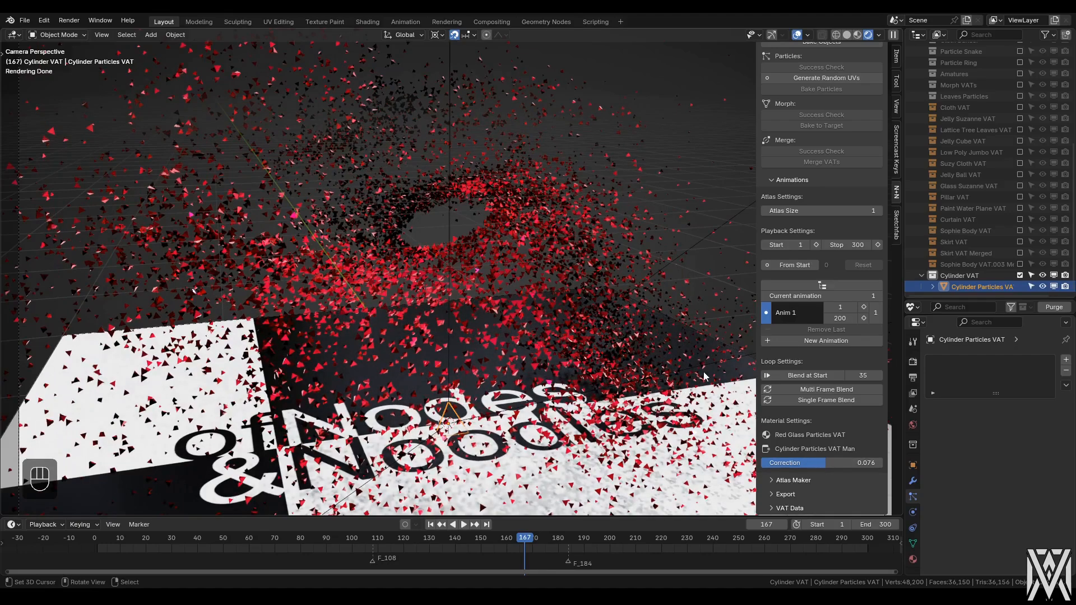
pyautogui.press('space')
pyautogui.press('space')
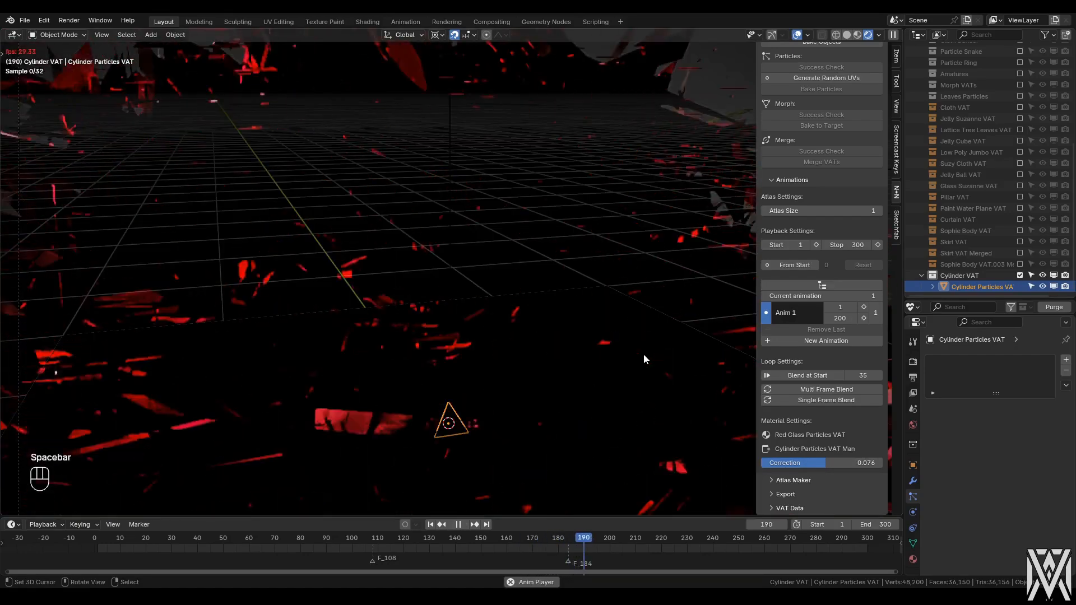
pyautogui.keyDown('shift'); pyautogui.moveTo(832, 464); pyautogui.dragTo(825, 465); pyautogui.keyUp('shift')
pyautogui.press('space')
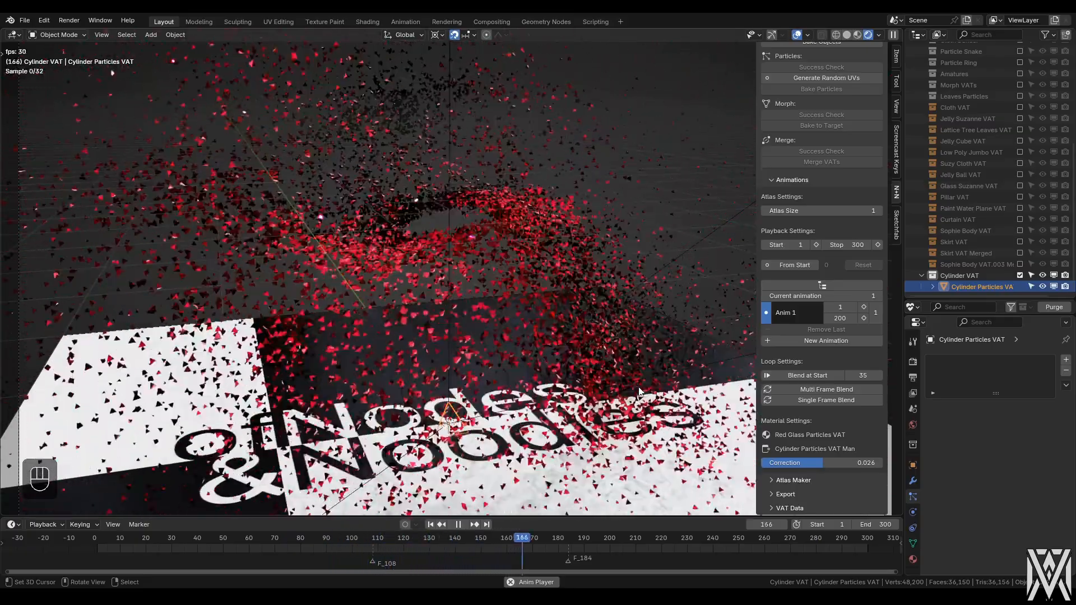
pyautogui.press('Escape')
pyautogui.hotkey('shift', 'Left')
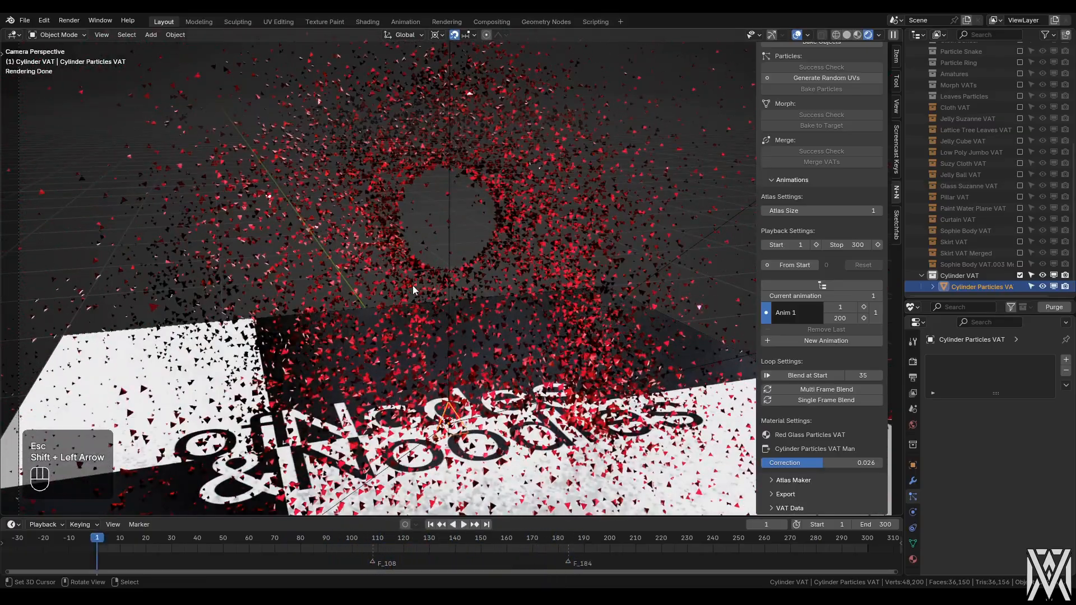
# - Return to solid shading, tag the Cylinder VAT collection orange, and exclude it from the view layer
pyautogui.press('z')
pyautogui.click(471, 299)
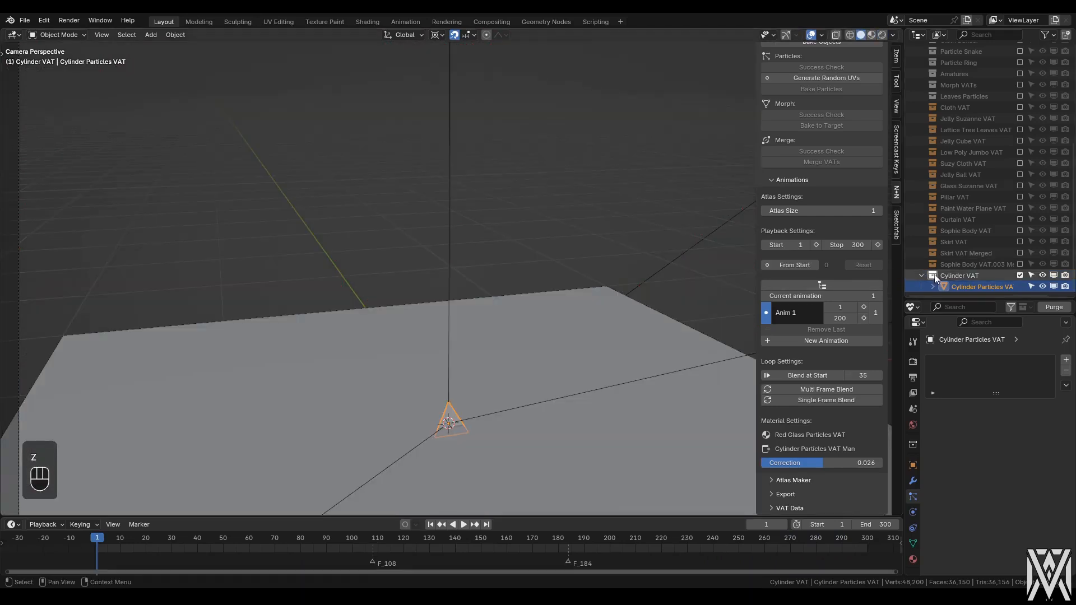
pyautogui.rightClick(963, 280)
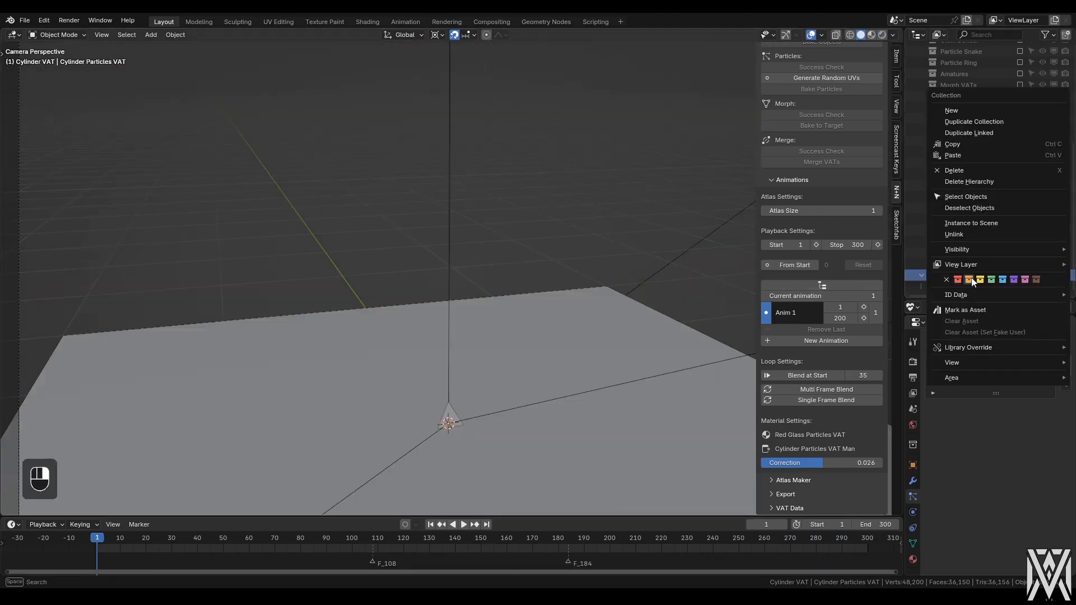
pyautogui.click(969, 279)
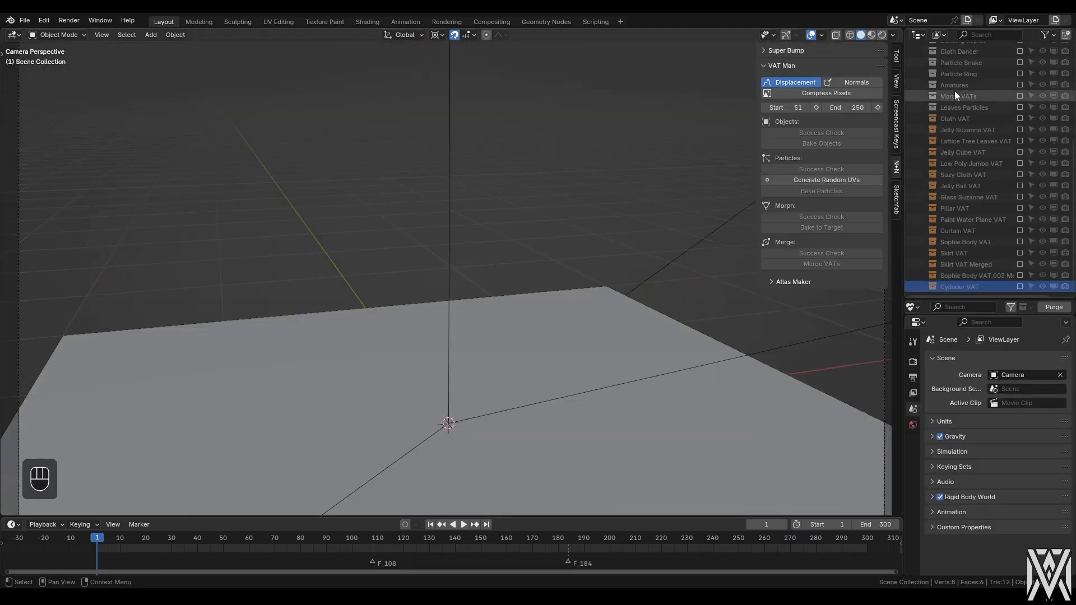
# - Enable the Particle Snake collection, play its simulation, select the Icosphere emitter, and return to the first frame
pyautogui.hotkey('shift', 'Left')
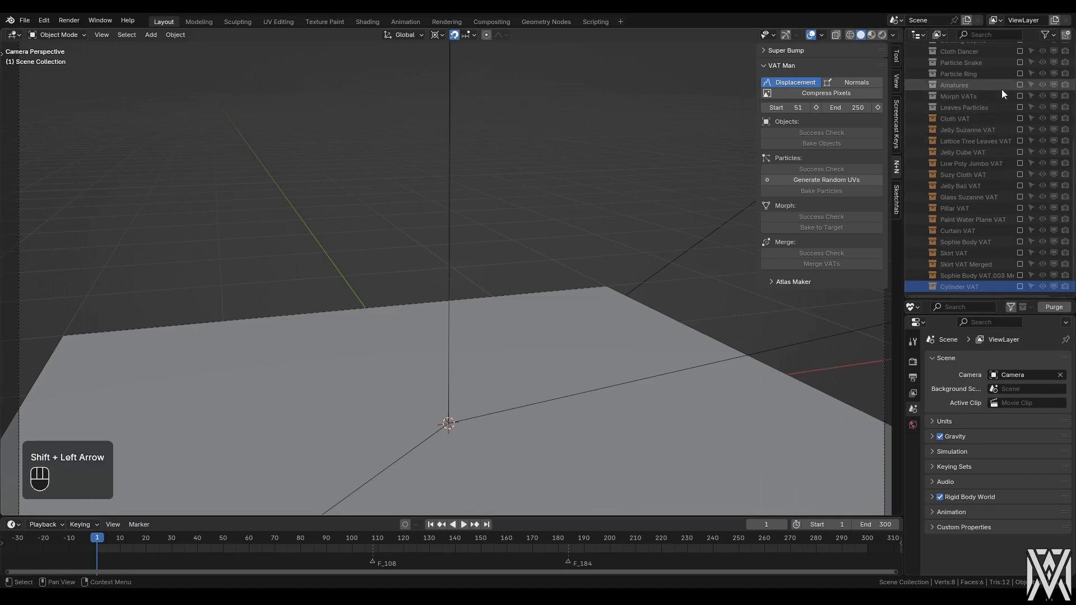
pyautogui.click(1019, 62)
pyautogui.hotkey('alt', 'a')
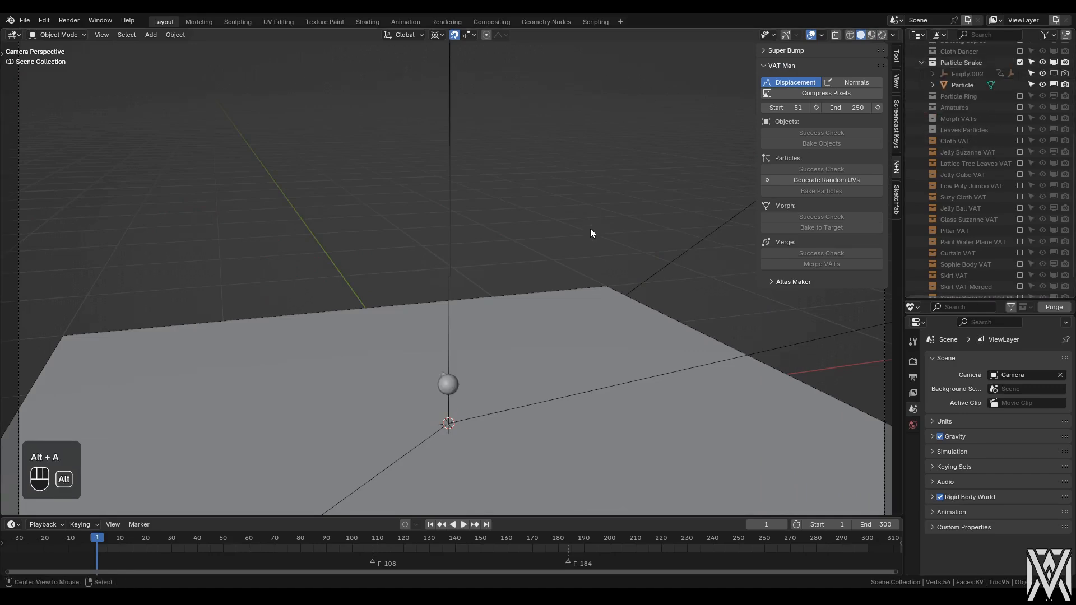
pyautogui.press('space')
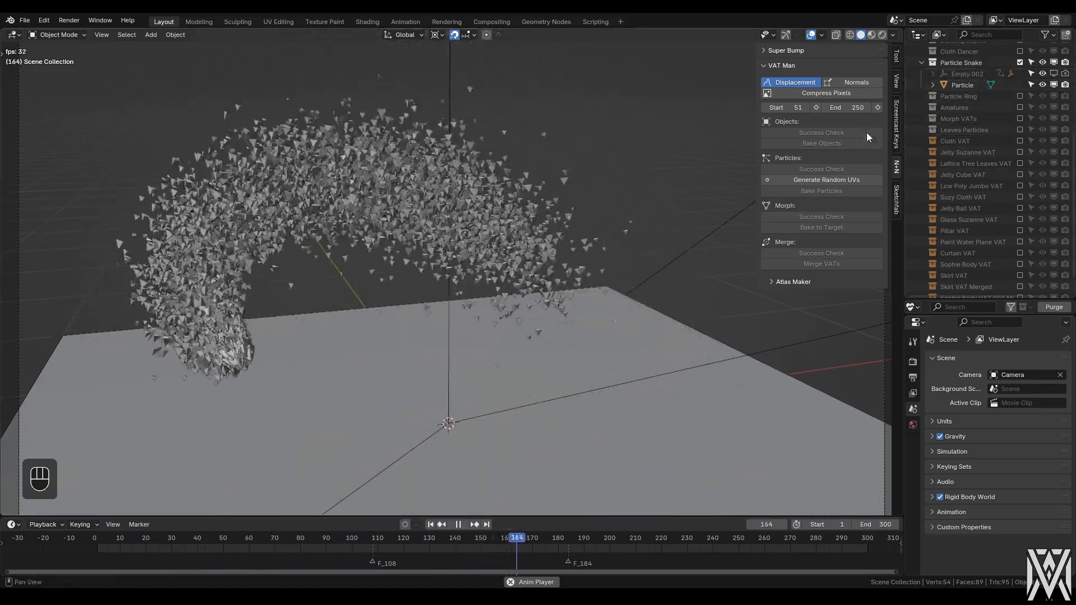
pyautogui.press('space')
pyautogui.click(445, 369)
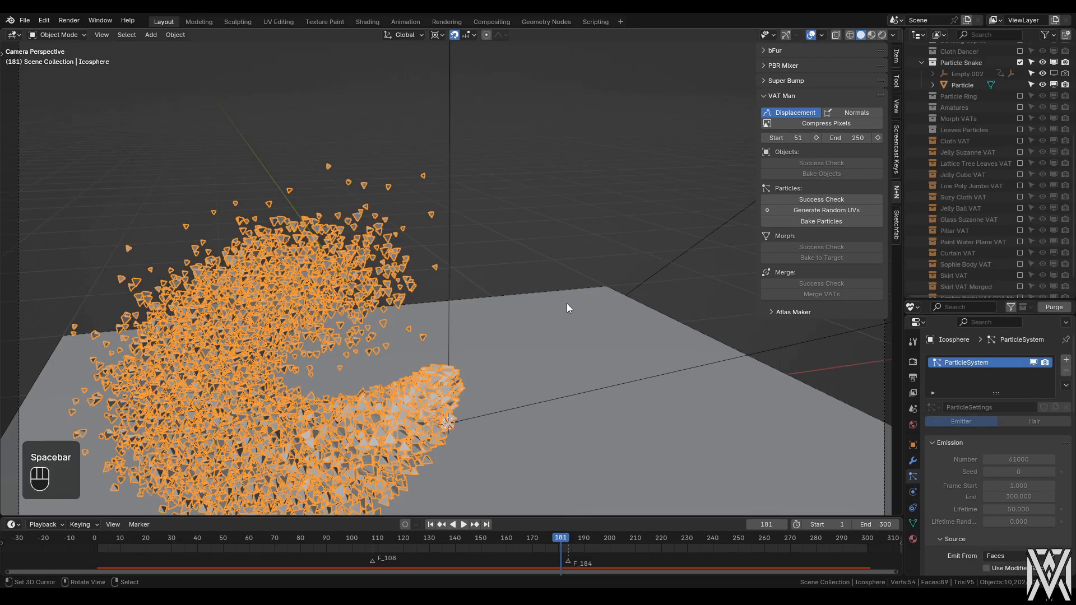
pyautogui.hotkey('shift', 'Left')
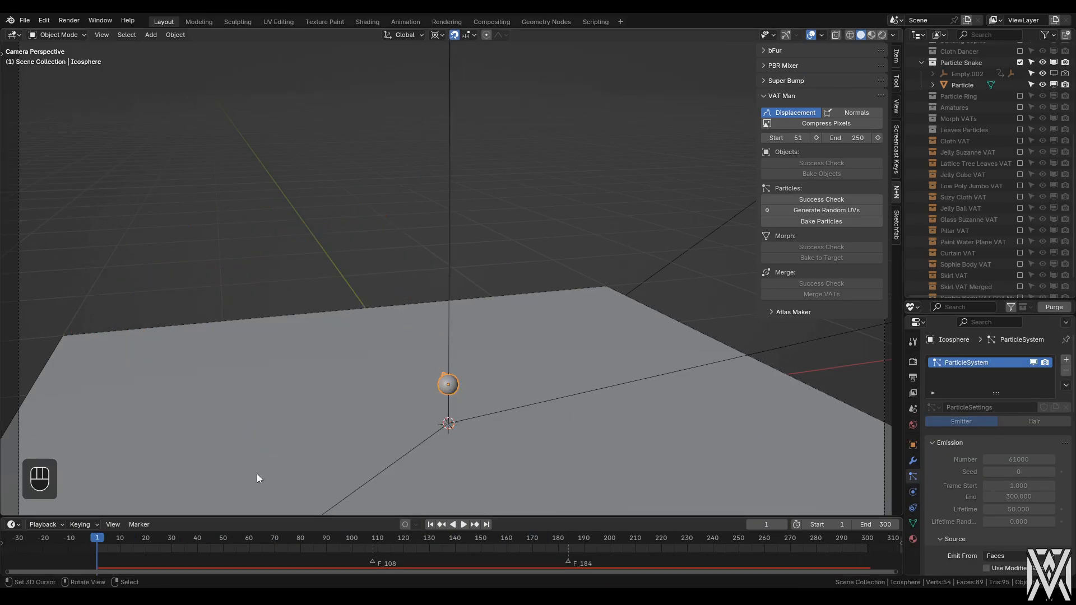
# - Compare the Particle Snake simulation at frames 51 and 300, and set the VAT Man bake End to 300
pyautogui.moveTo(100, 547); pyautogui.dragTo(227, 553)
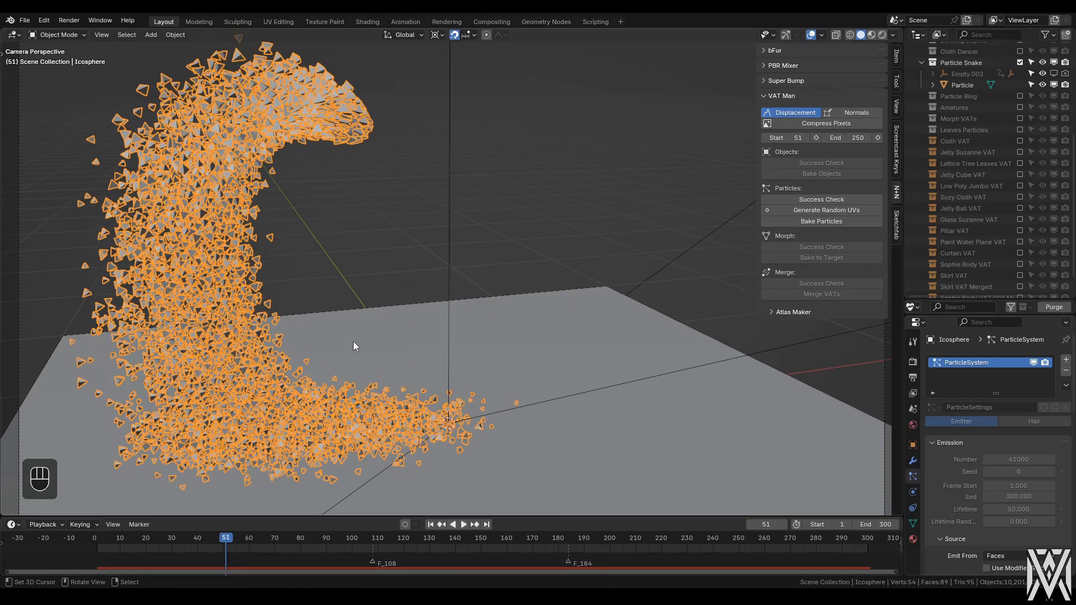
pyautogui.hotkey('alt', 'a')
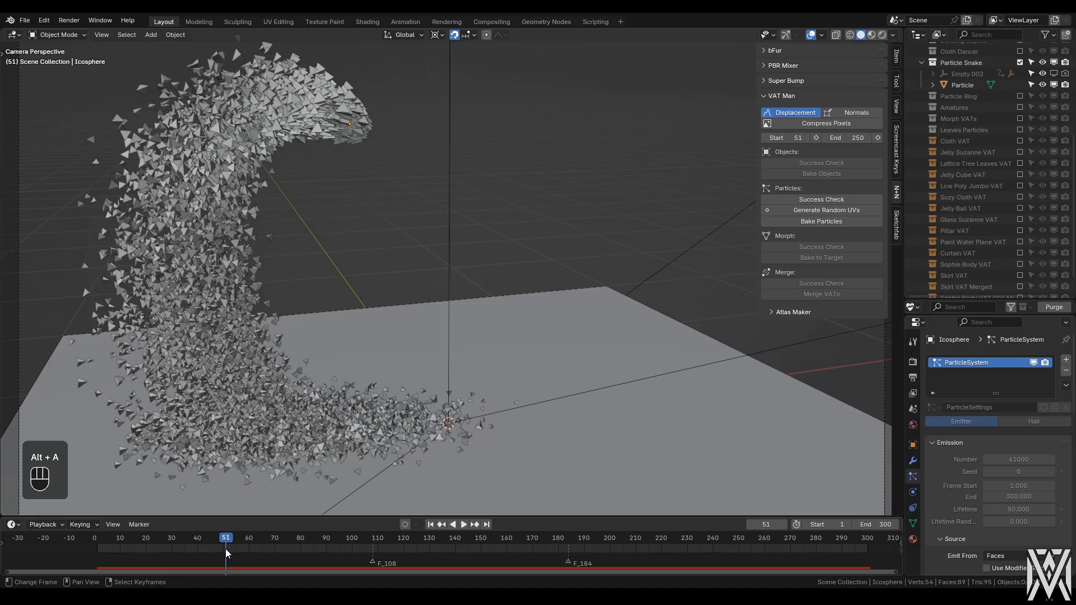
pyautogui.hotkey('shift', 'Right')
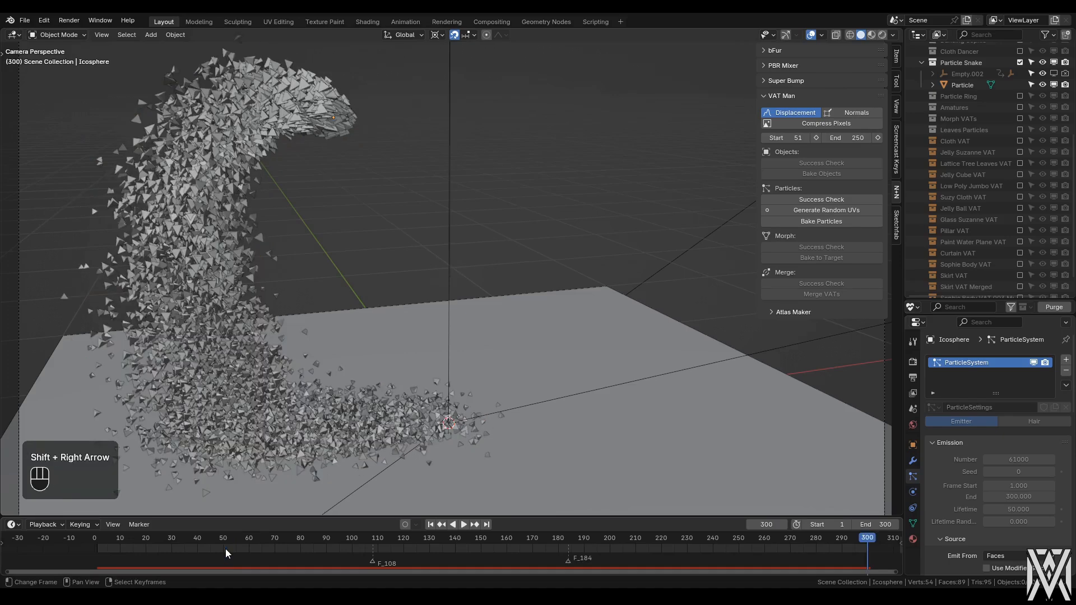
pyautogui.click(226, 550)
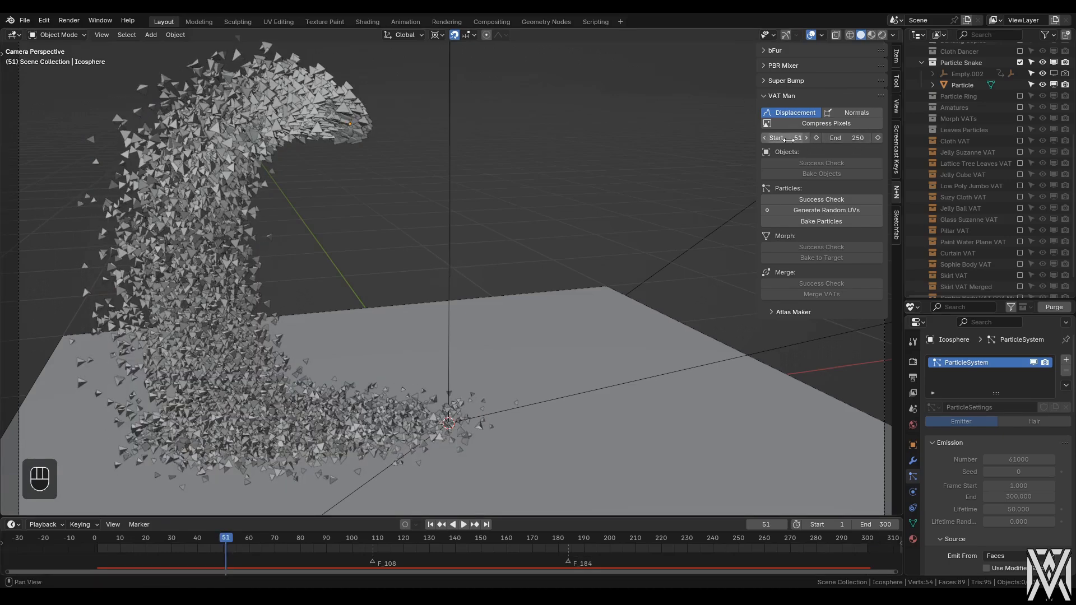
pyautogui.click(856, 138)
pyautogui.write('300')
pyautogui.press('Return')
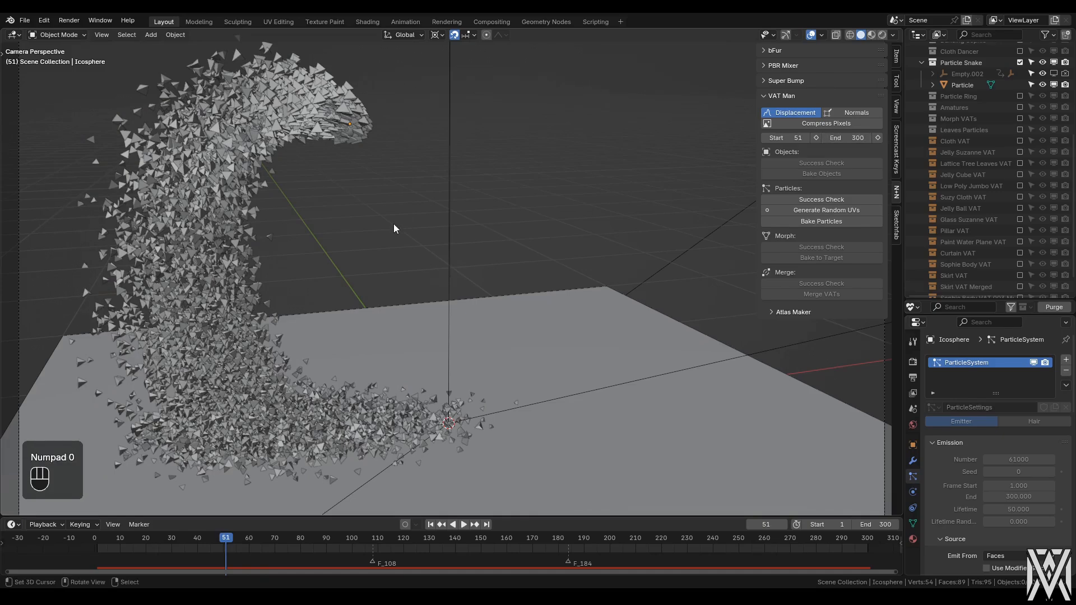
# - Play the Particle Snake simulation from the first frame in material preview, and return to the first frame in solid shading
pyautogui.hotkey('shift', 'Left')
pyautogui.press('z')
pyautogui.click(415, 283)
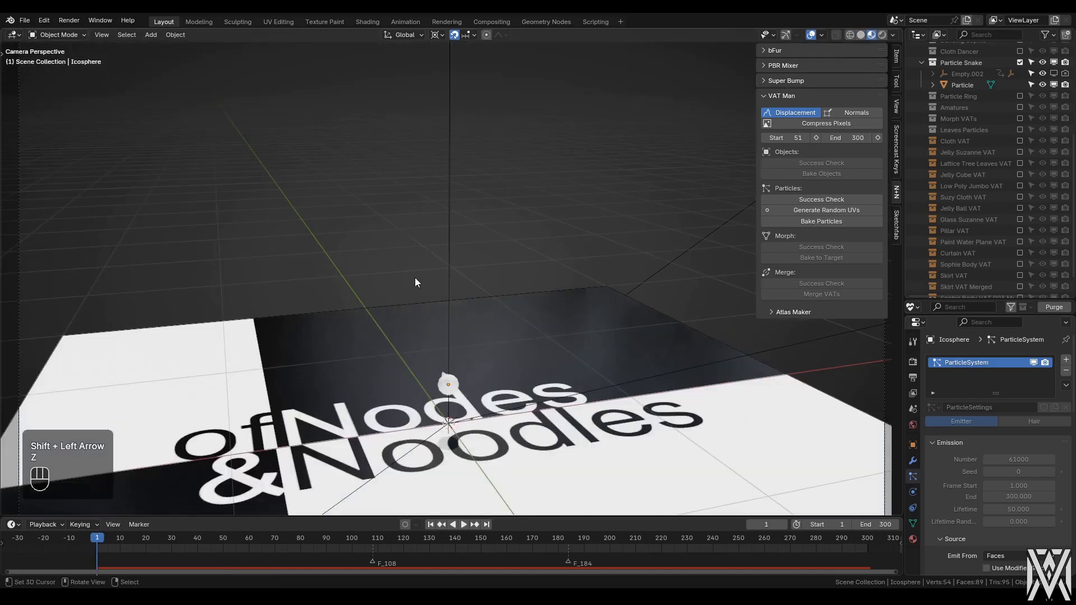
pyautogui.press('space')
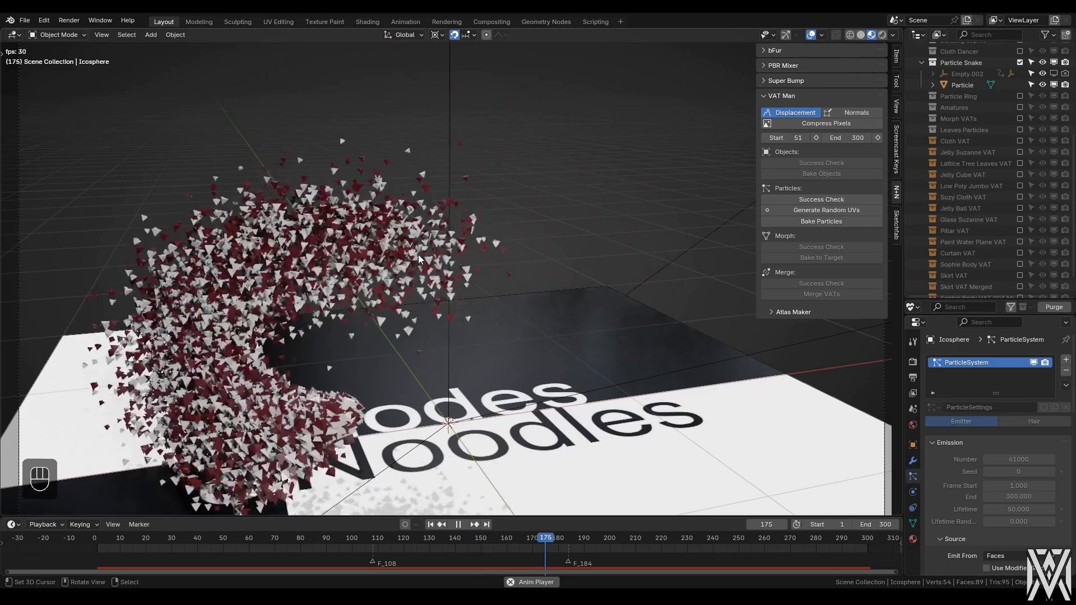
pyautogui.hotkey('shift', 'Left')
pyautogui.press('z')
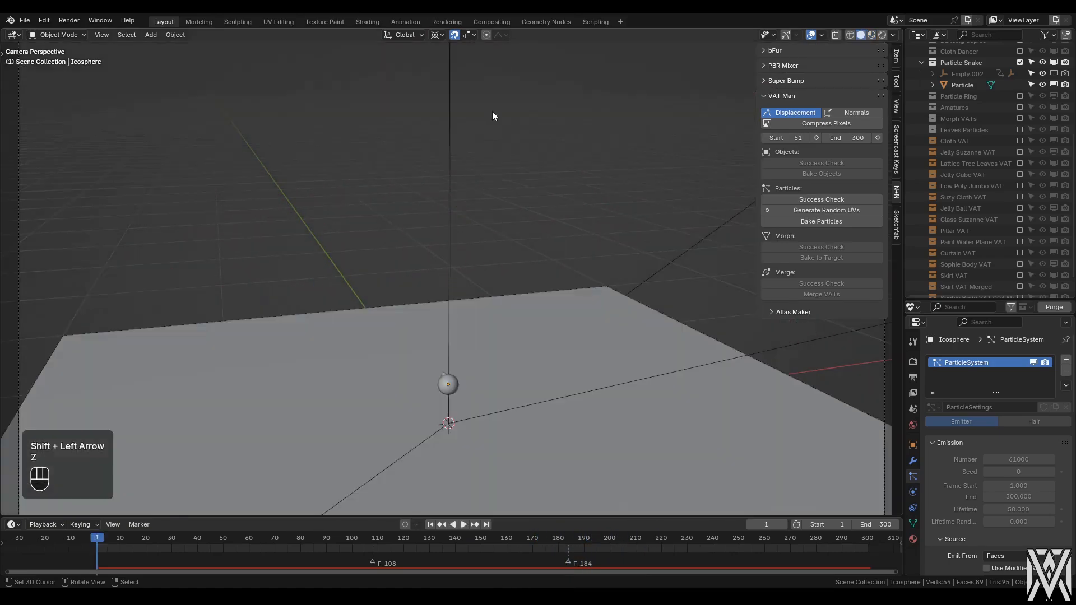
# - Examine how the Particle object's material nodes use Object Info Random in the Shading workspace, and return to the Layout workspace
pyautogui.click(367, 21)
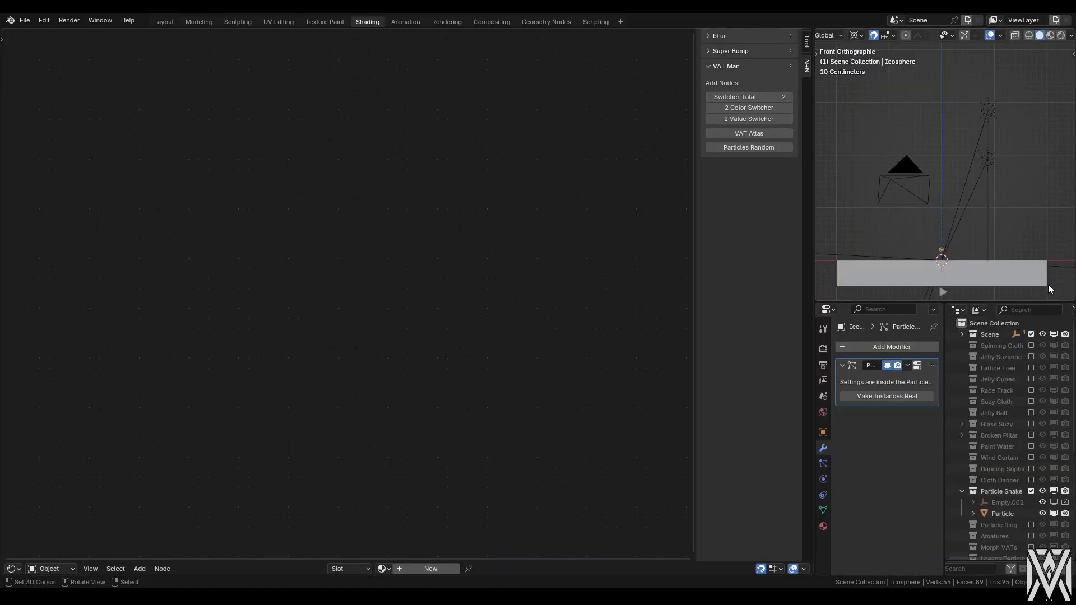
pyautogui.click(943, 295)
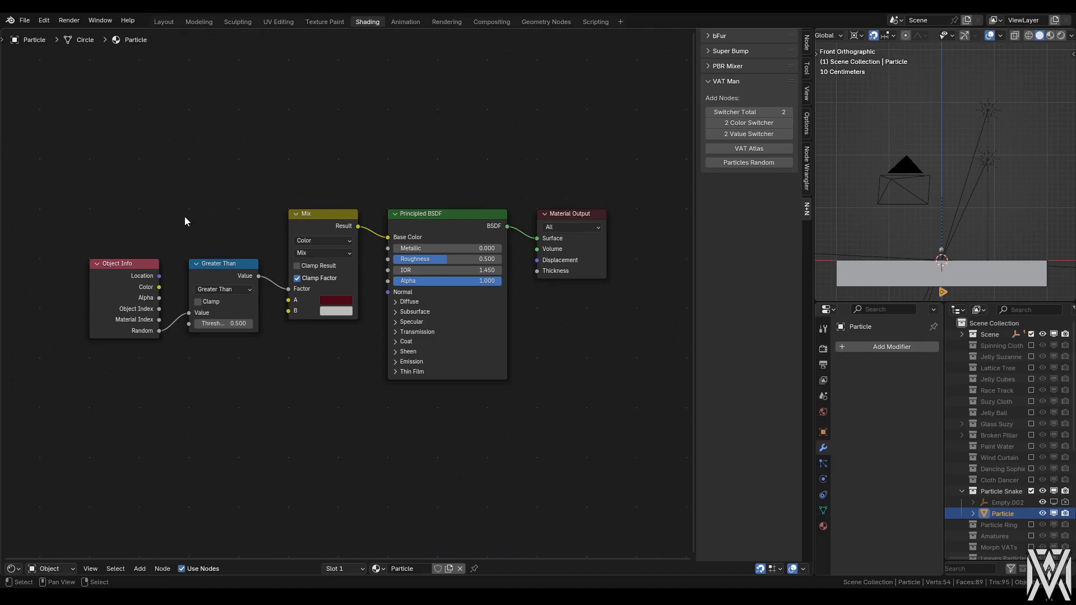
pyautogui.click(119, 280)
pyautogui.click(166, 22)
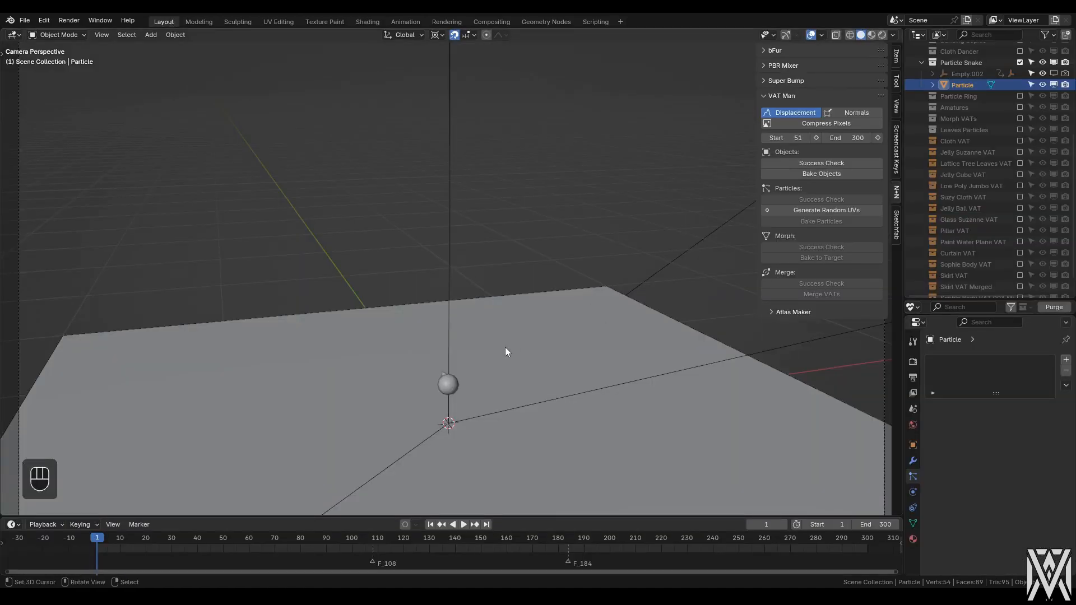
# - Select the Icosphere emitter, enable Generate Random UVs, and bake its particles at the first frame
pyautogui.click(458, 384)
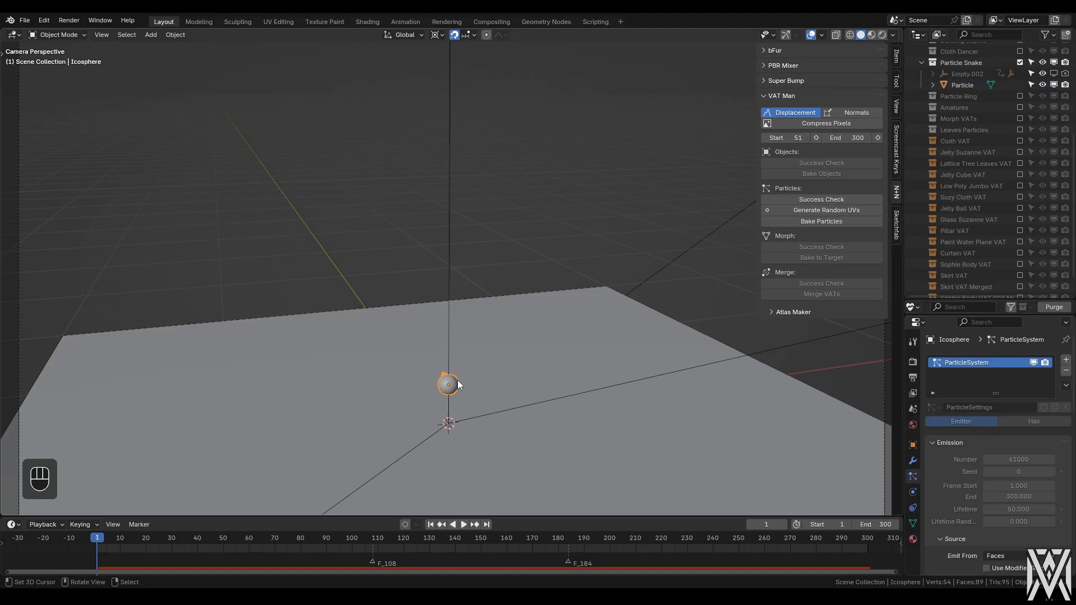
pyautogui.hotkey('shift', 'Left')
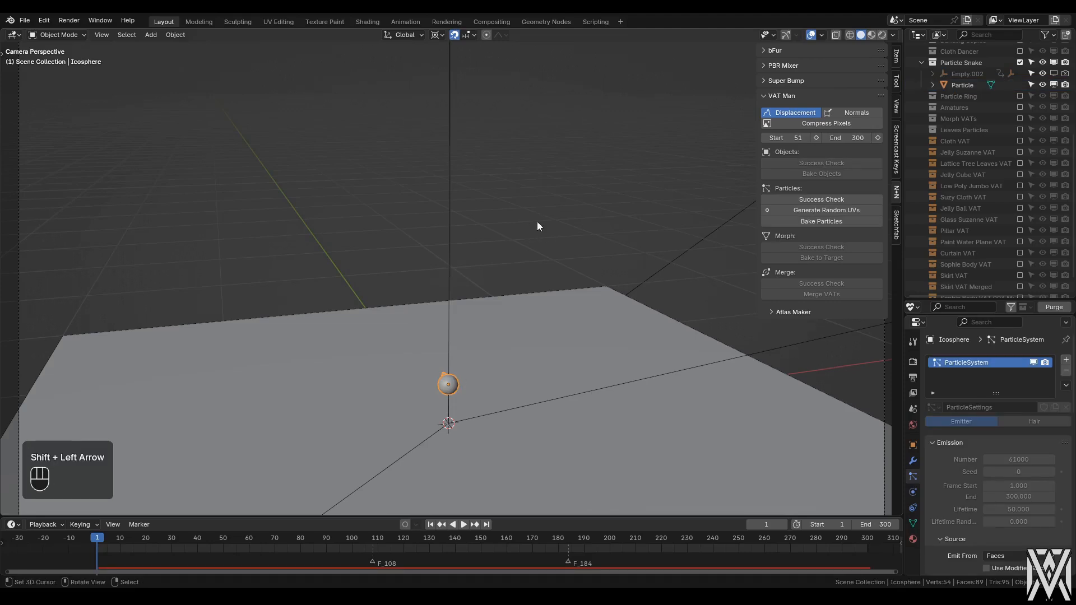
pyautogui.click(835, 210)
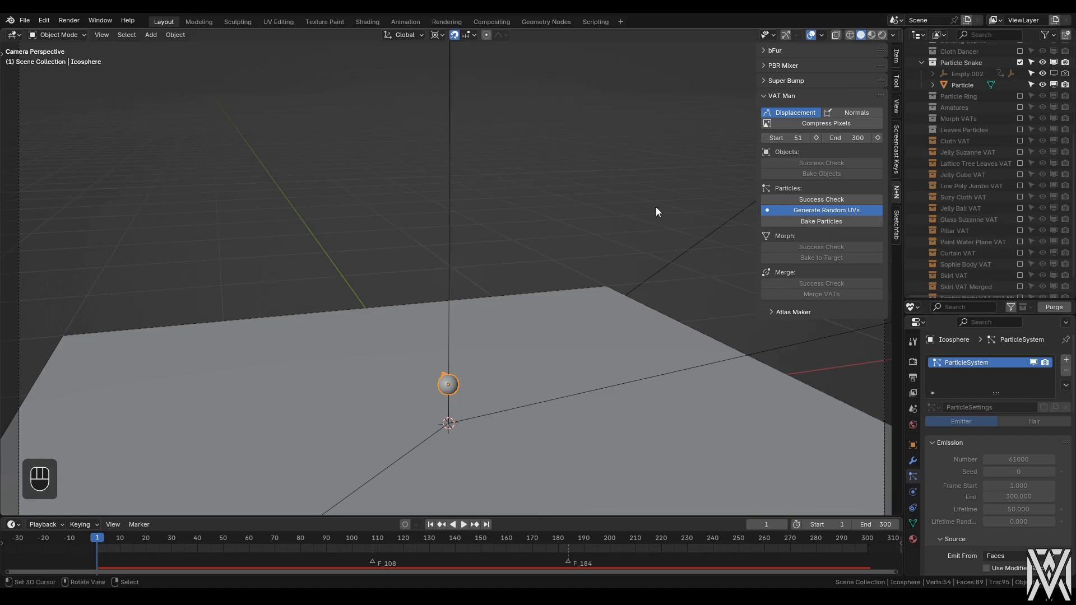
pyautogui.click(819, 221)
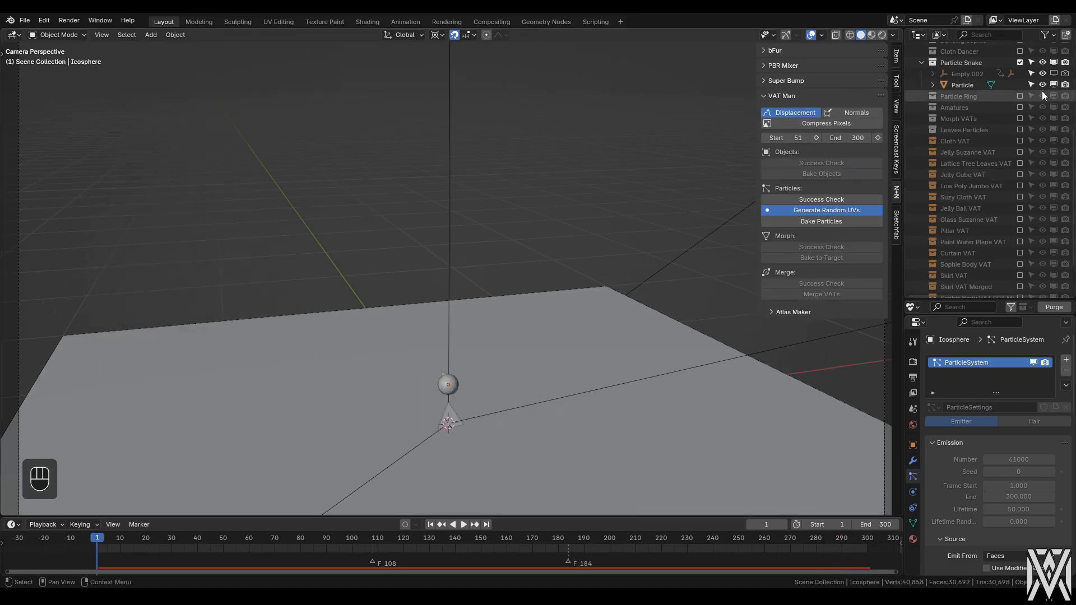
# - Exclude the Particle Snake collection, preview the baked Icosphere Particles VAT in rendered shading with nothing selected, and return to solid shading
pyautogui.click(1021, 62)
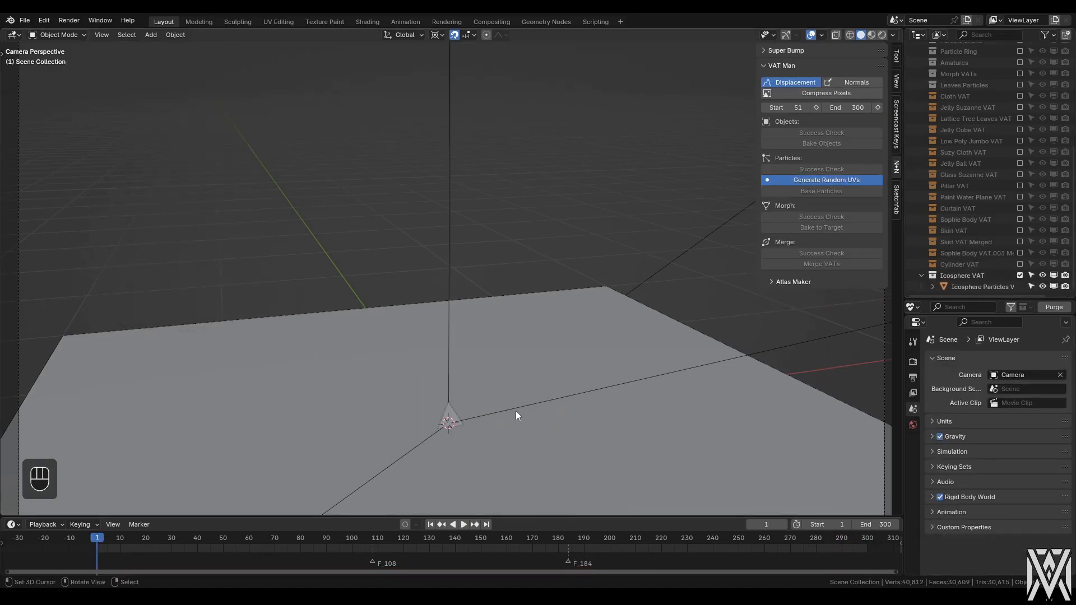
pyautogui.click(451, 416)
pyautogui.press('z')
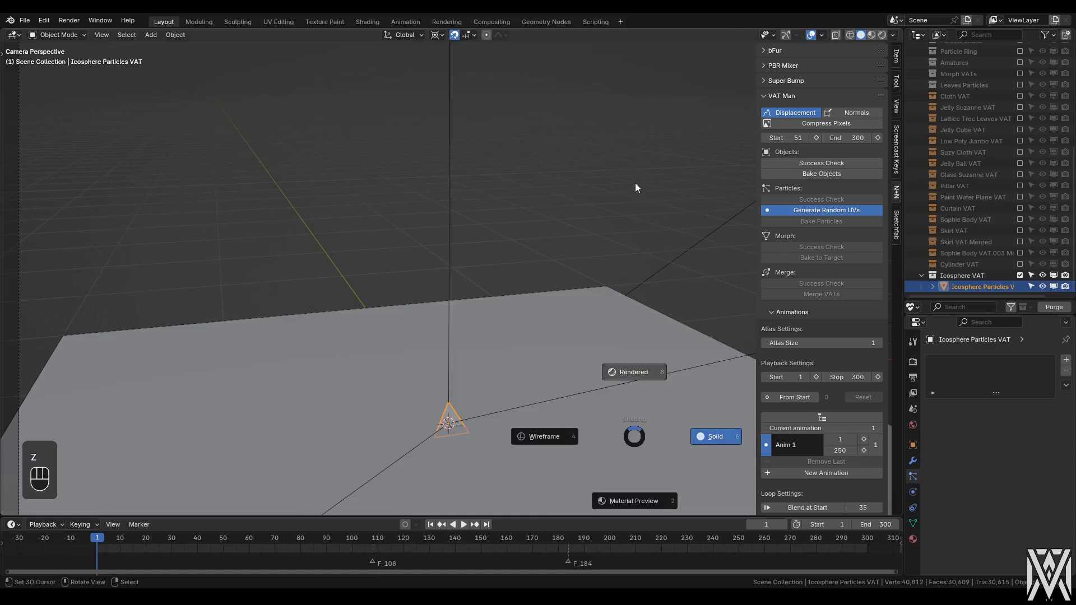
pyautogui.click(634, 183)
pyautogui.hotkey('alt', 'a')
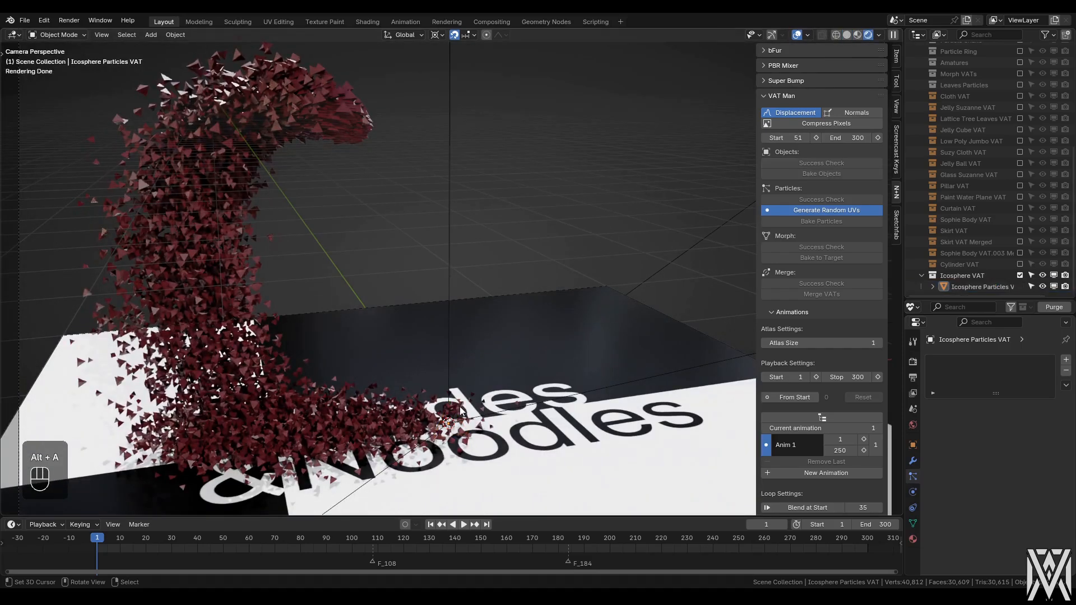
pyautogui.press('z')
pyautogui.click(521, 258)
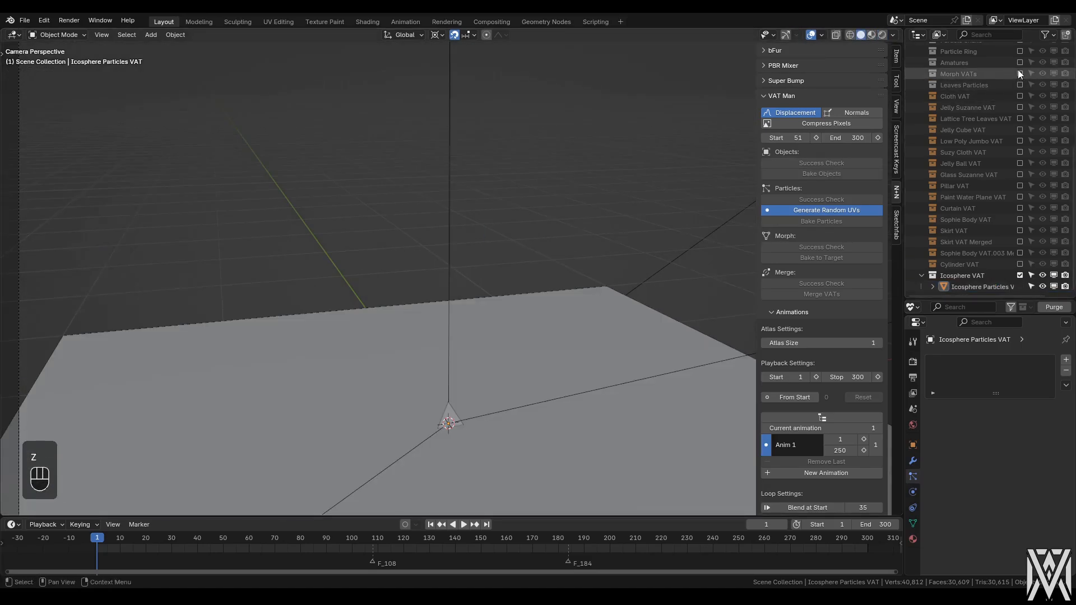
# - Re-enable the Particle Snake collection, run the particle Success Check on the Icosphere, and exclude the collection again
pyautogui.scroll(2, 1019, 64)
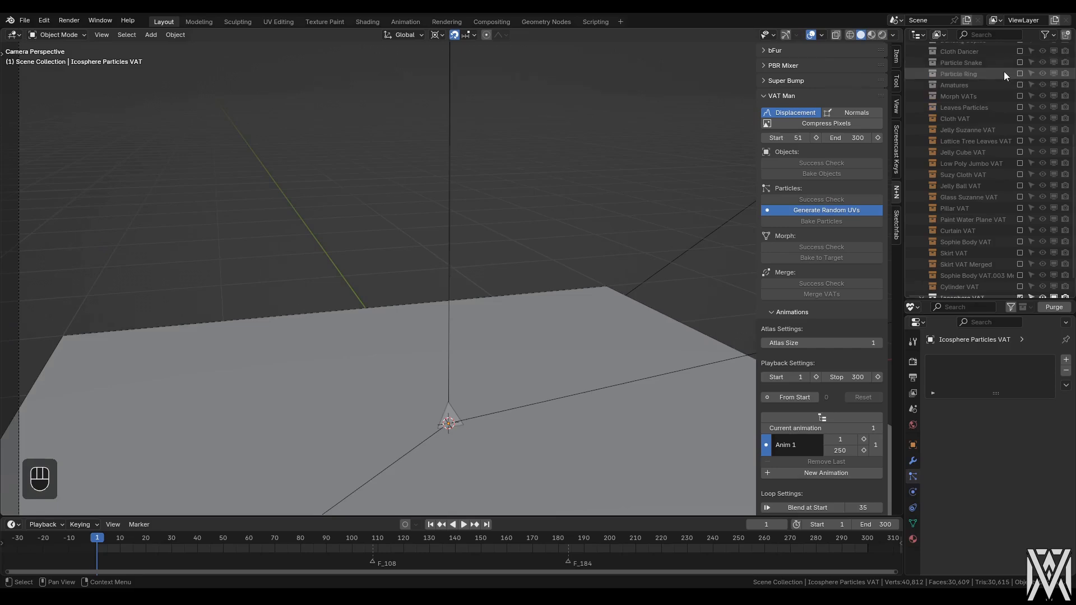
pyautogui.click(1021, 62)
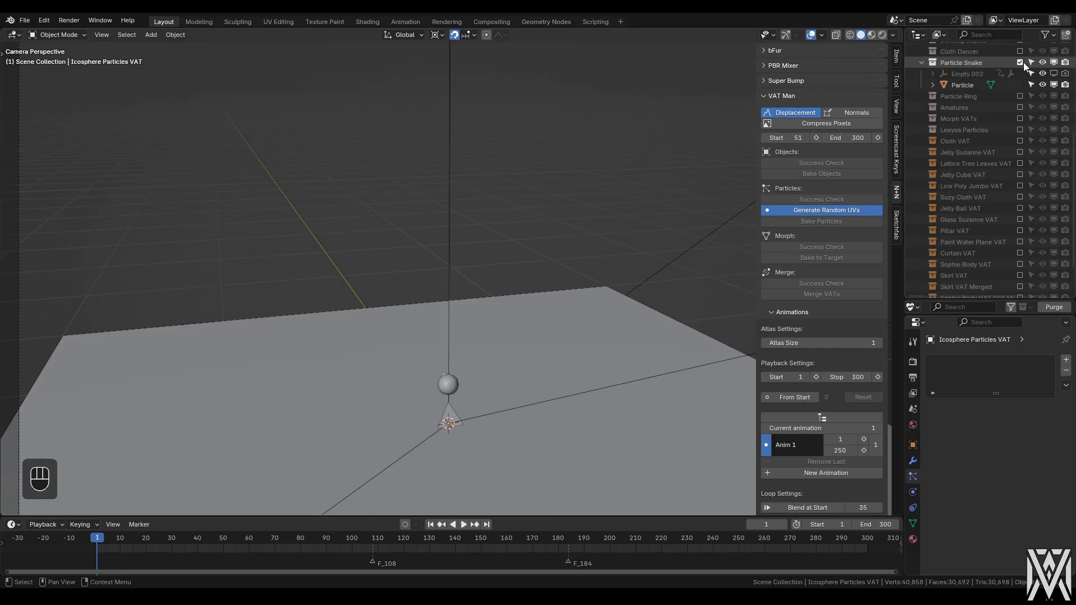
pyautogui.click(453, 385)
pyautogui.click(820, 200)
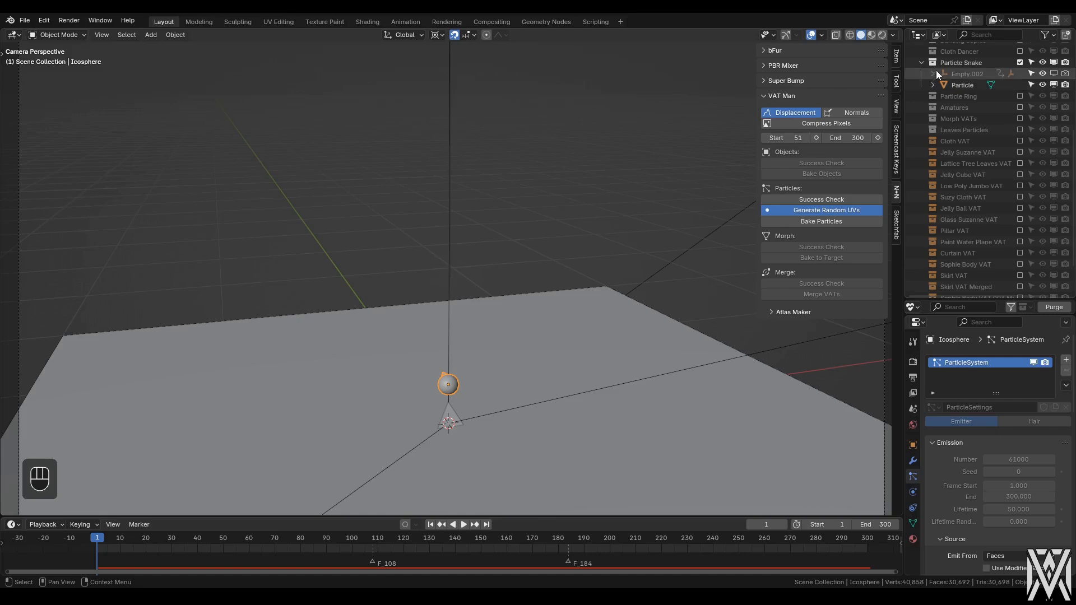
pyautogui.click(1019, 61)
# - Select the Icosphere Particles VAT, switch to rendered shading, deselect everything, and play the baked animation
pyautogui.scroll(-2, 978, 230)
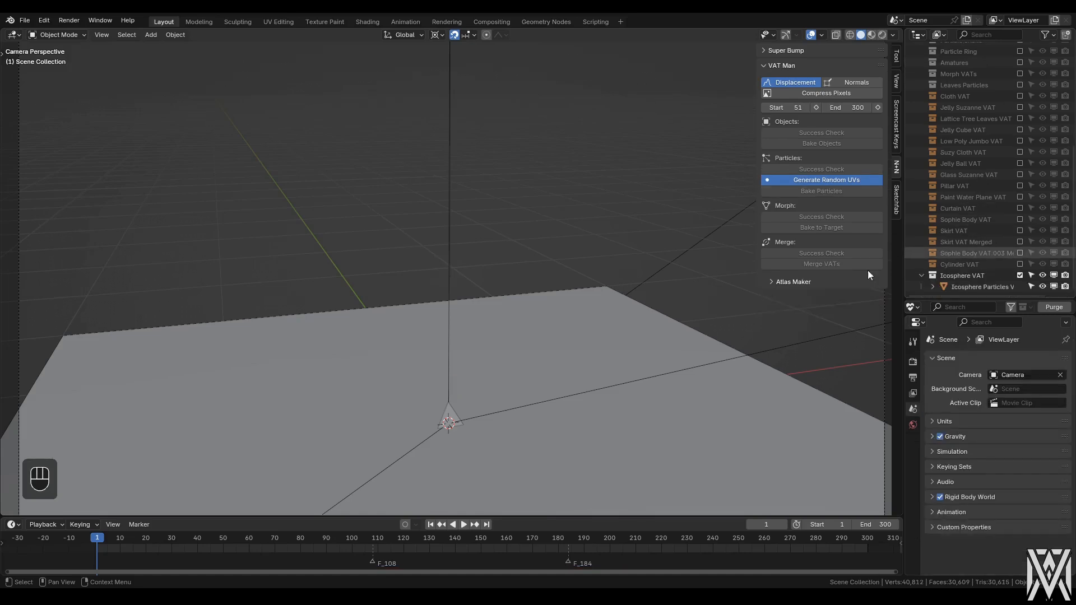
pyautogui.rightClick(455, 417)
pyautogui.press('z')
pyautogui.click(608, 217)
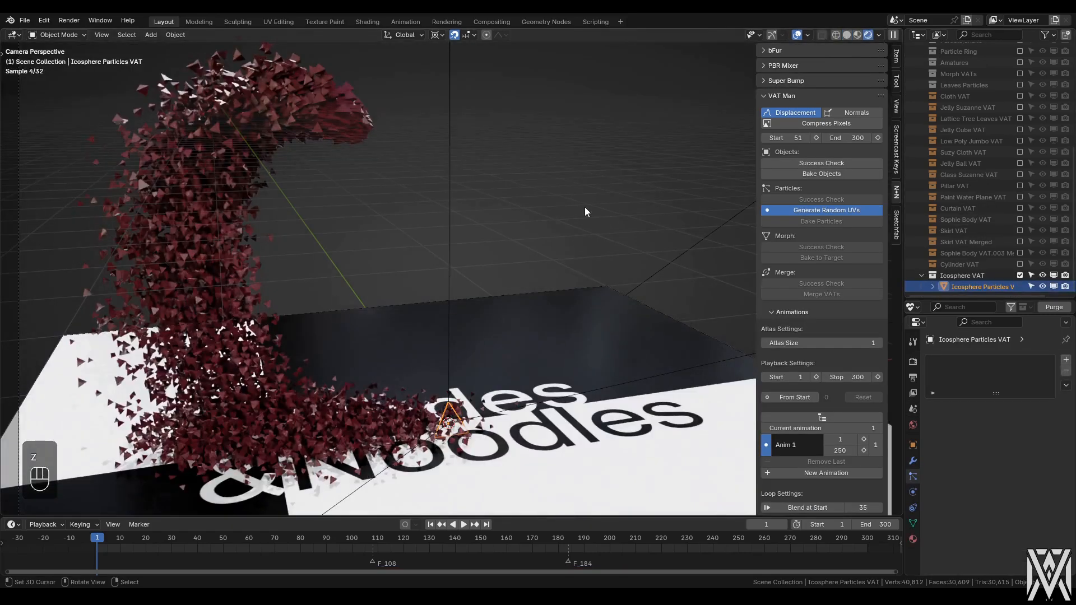
pyautogui.hotkey('alt', 'a')
pyautogui.press('space')
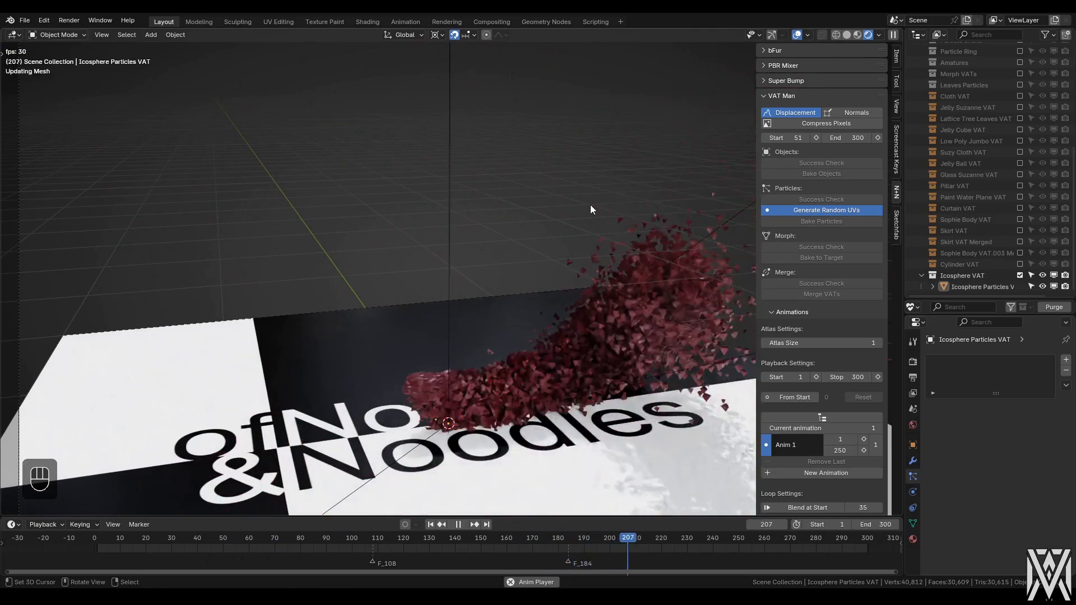
pyautogui.press('space')
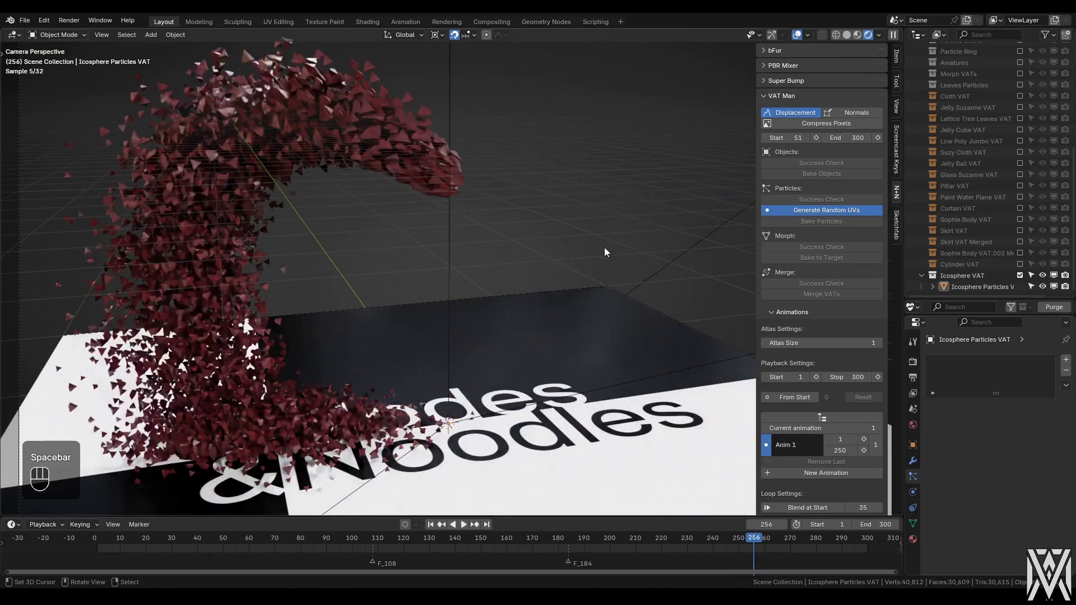
# - Set the particle VAT's material Correction to 0.042 at frame 250, check it in playback, and return to the first frame
pyautogui.click(738, 553)
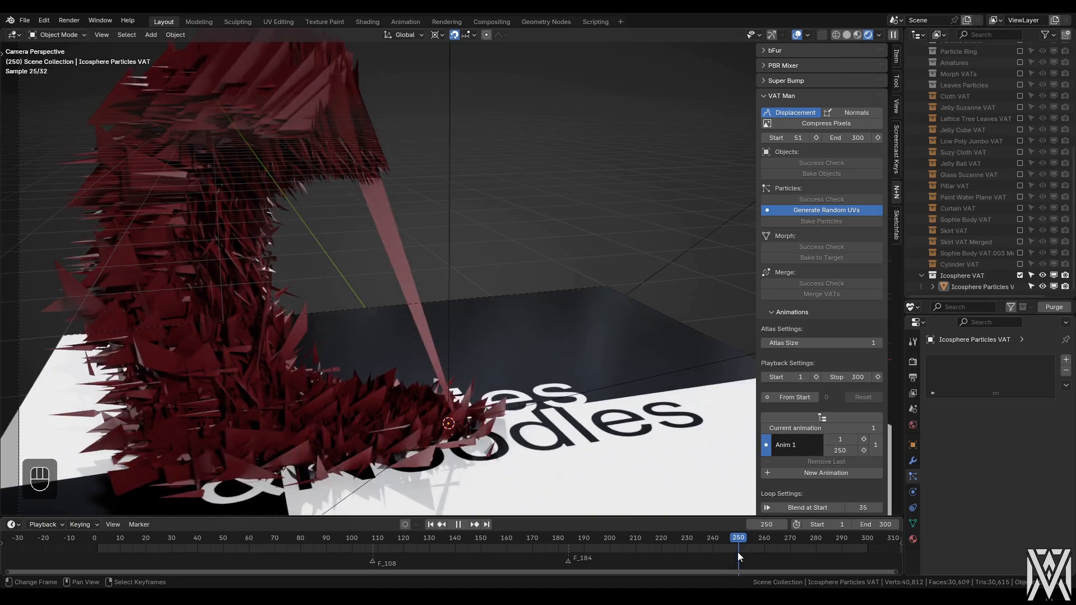
pyautogui.scroll(-5, 810, 461)
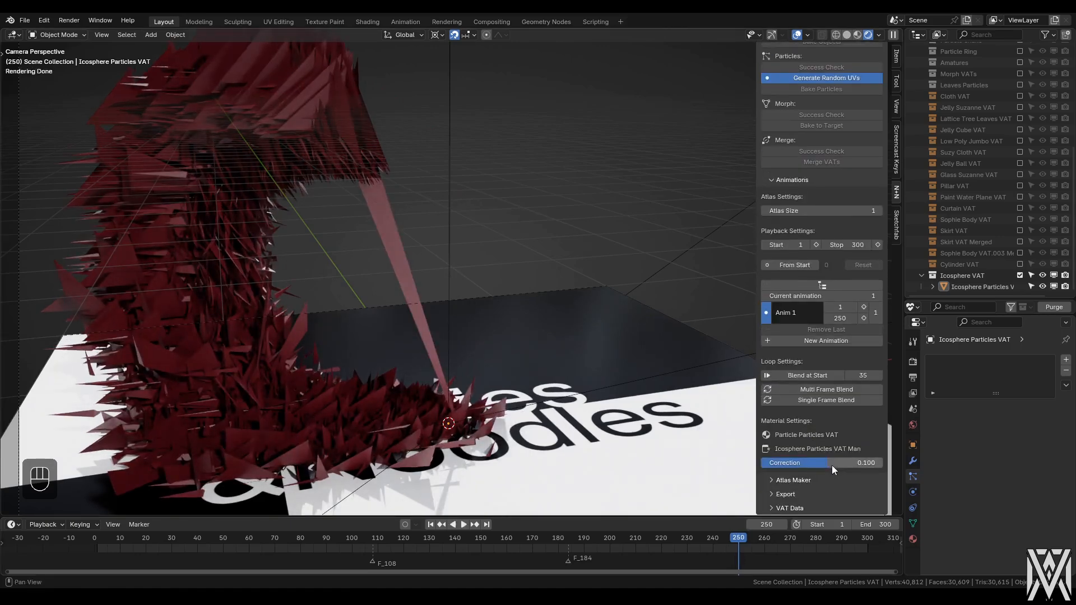
pyautogui.keyDown('shift'); pyautogui.moveTo(832, 465); pyautogui.dragTo(802, 466); pyautogui.keyUp('shift')
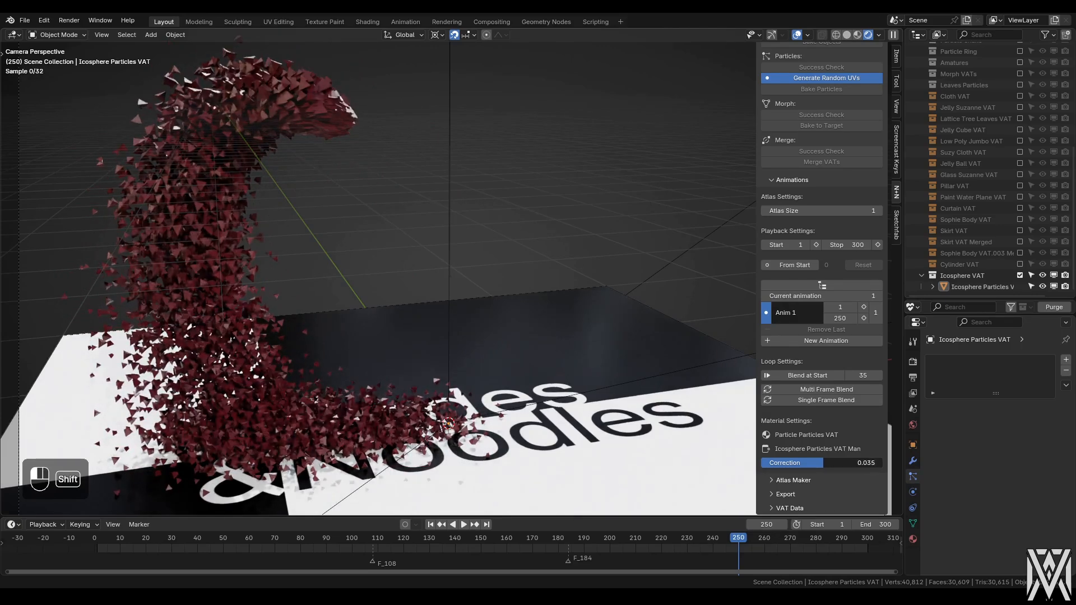
pyautogui.keyDown('shift'); pyautogui.moveTo(802, 465); pyautogui.dragTo(802, 465); pyautogui.keyUp('shift')
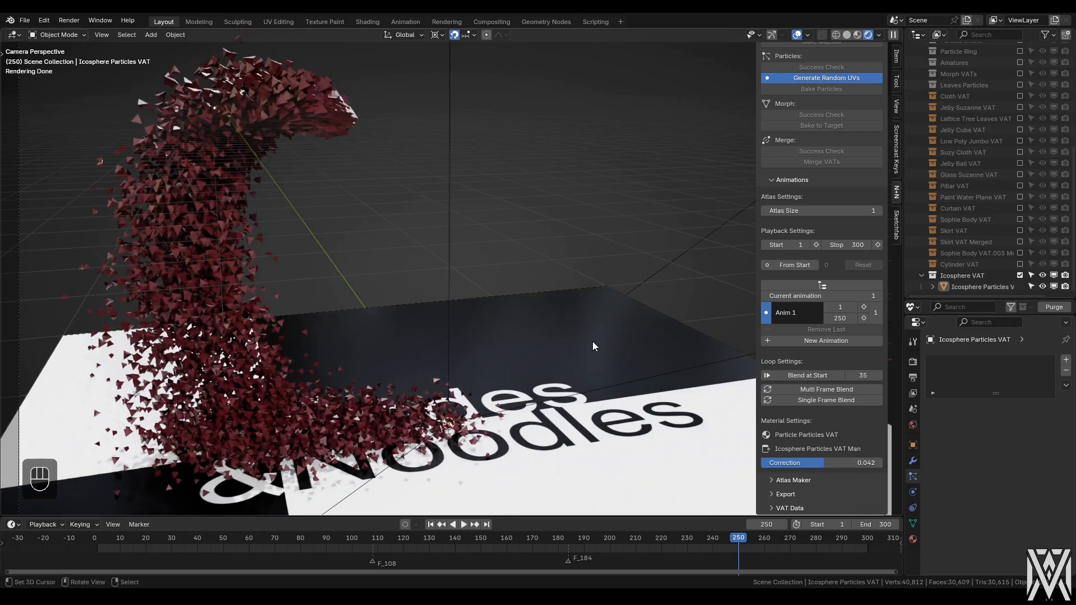
pyautogui.press('space')
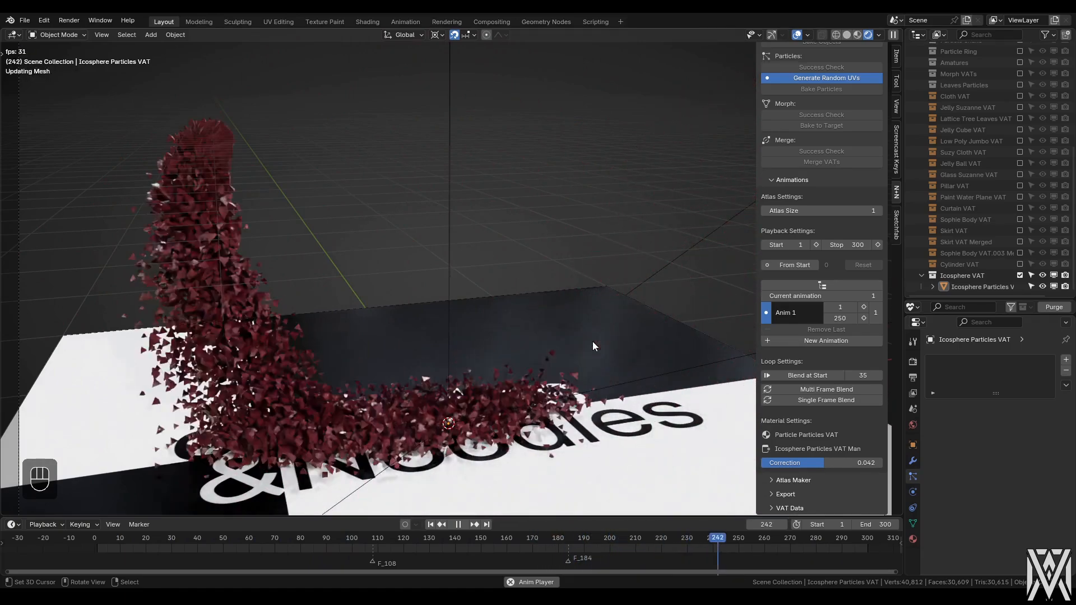
pyautogui.press('Escape')
pyautogui.hotkey('shift', 'Left')
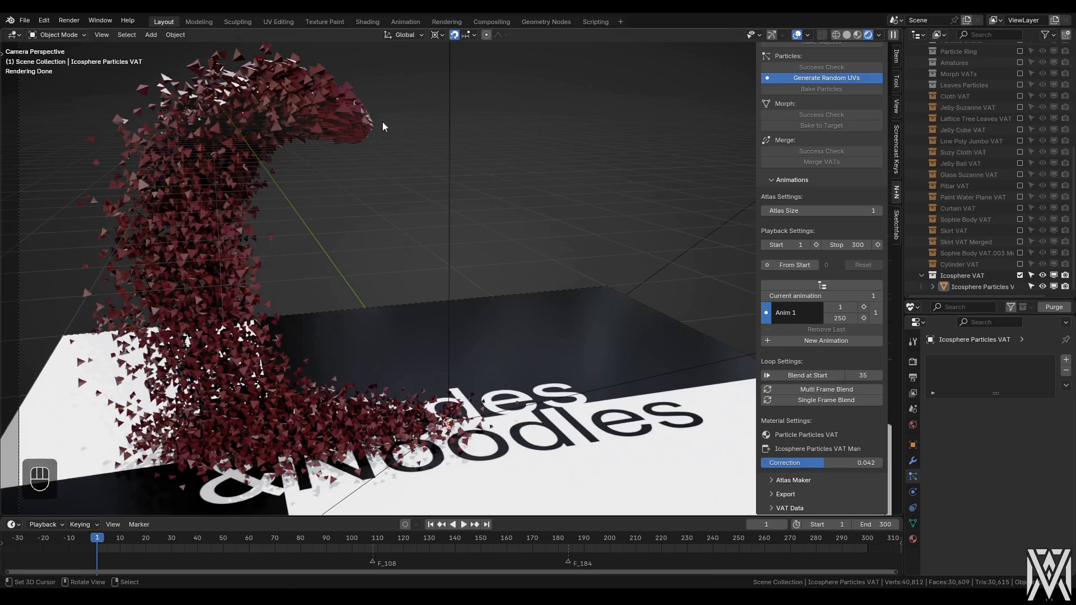
# - Select the Icosphere Particles VAT and open its material in the Shading workspace, with the preview in camera view and rendered shading
pyautogui.click(442, 426)
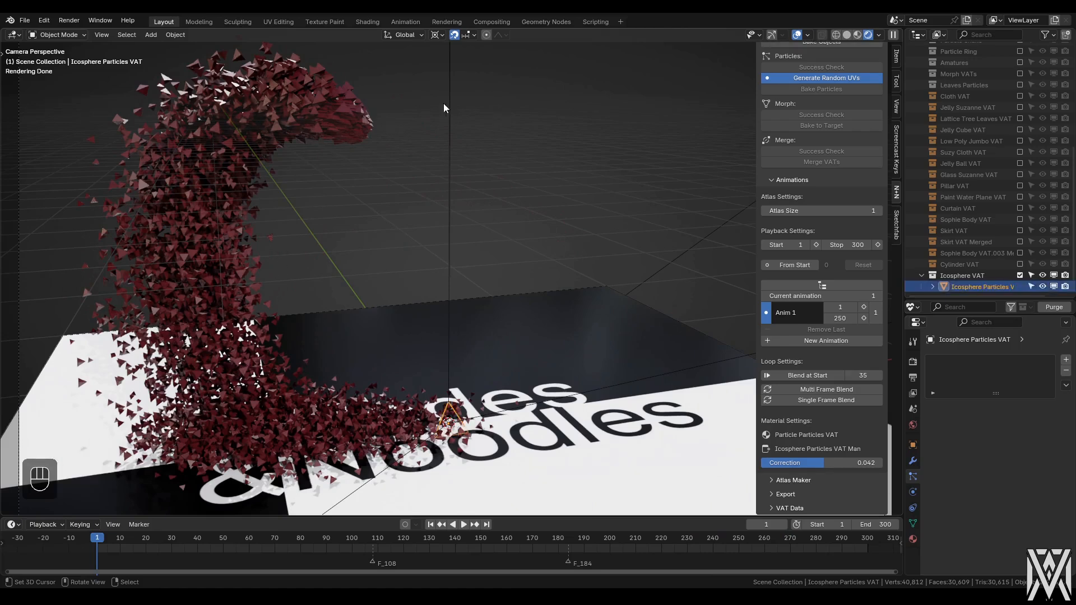
pyautogui.click(368, 21)
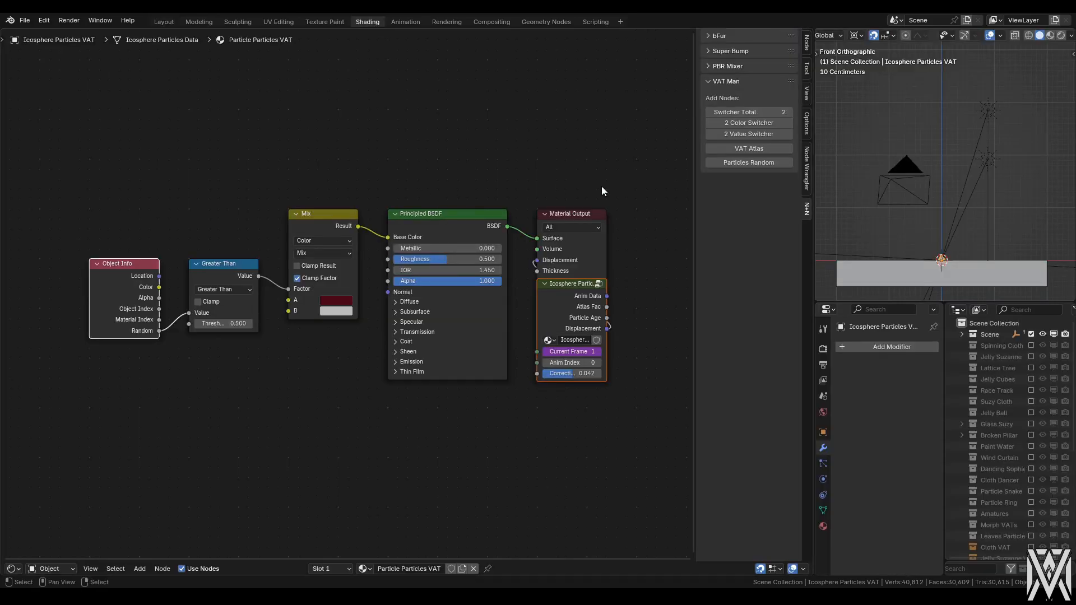
pyautogui.press('KP_0')
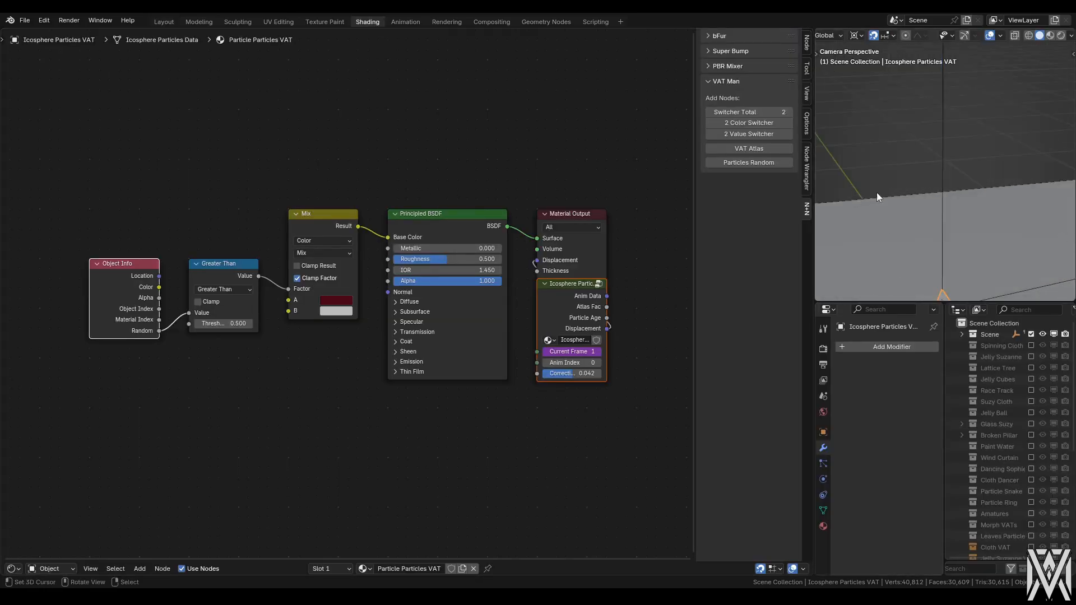
pyautogui.press('z')
pyautogui.click(876, 186)
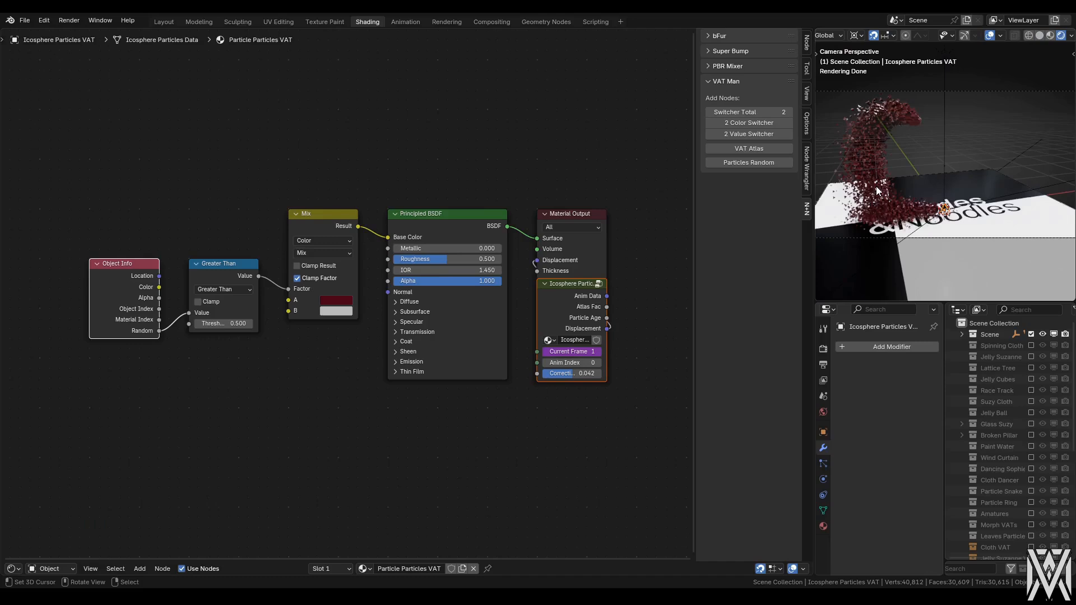
pyautogui.scroll(1, 877, 191)
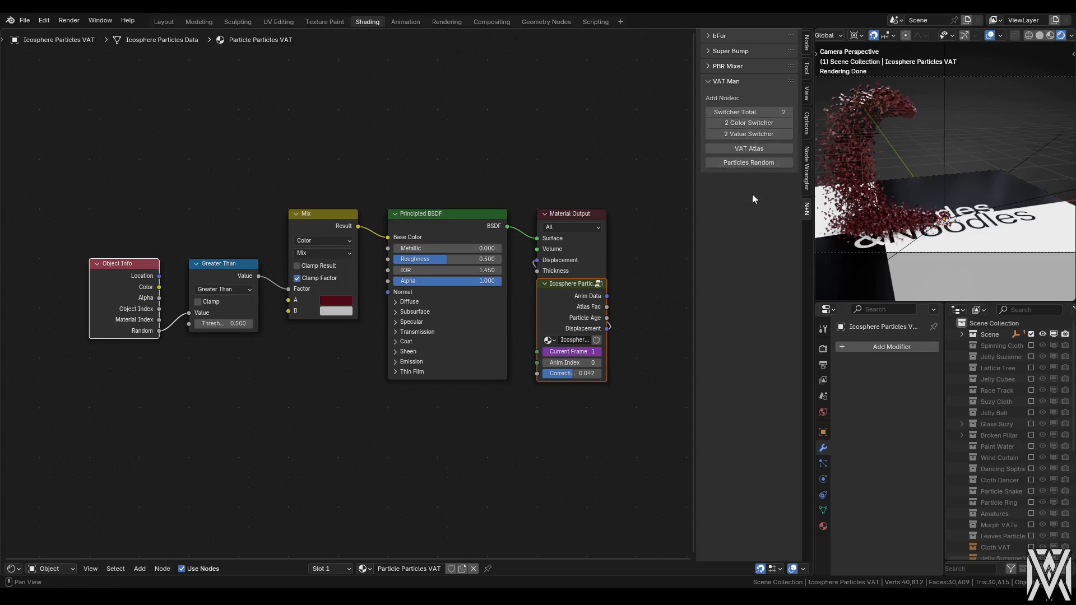
# - Add a VAT Particles Random node, connect its Fac to the Greater Than node's Value, and check the colours in Layout playback
pyautogui.click(263, 159)
pyautogui.moveTo(263, 159); pyautogui.dragTo(263, 139, button='middle')
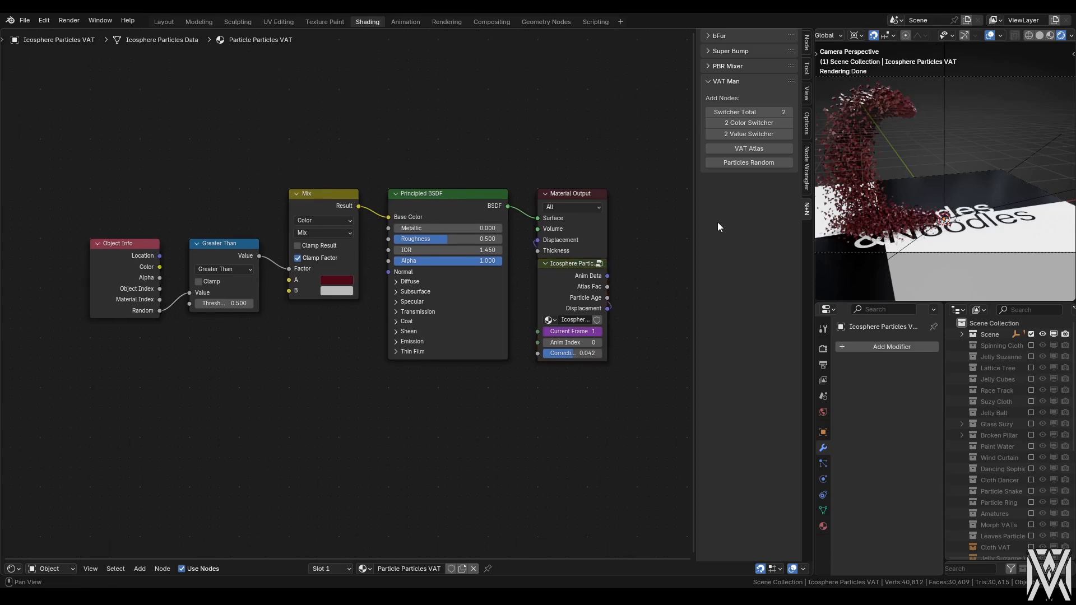
pyautogui.click(772, 161)
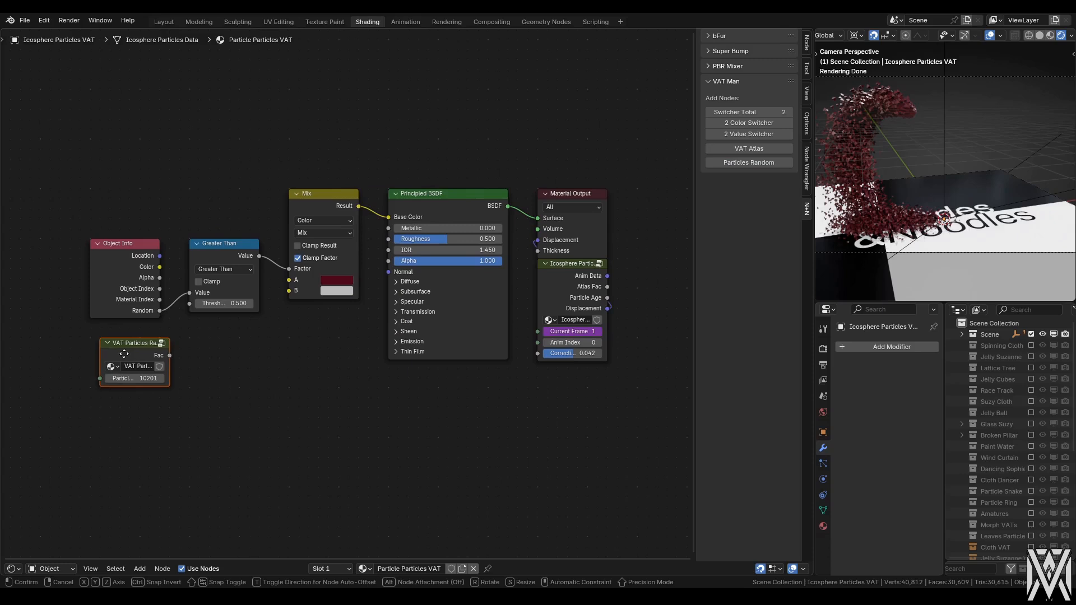
pyautogui.click(107, 365)
pyautogui.moveTo(159, 355); pyautogui.dragTo(306, 402)
pyautogui.press('Escape')
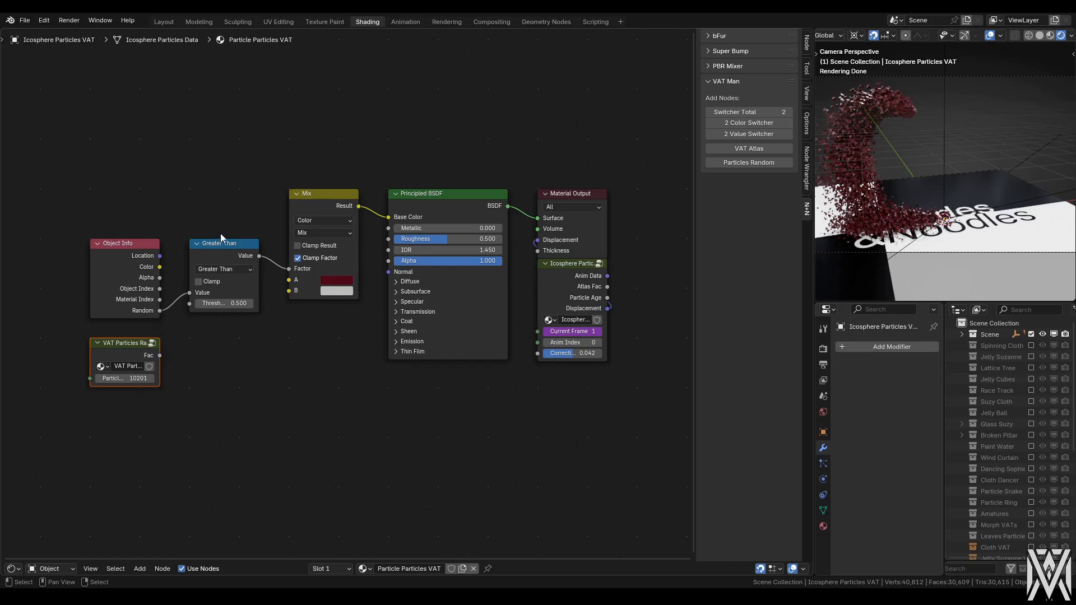
pyautogui.moveTo(161, 356); pyautogui.dragTo(190, 293)
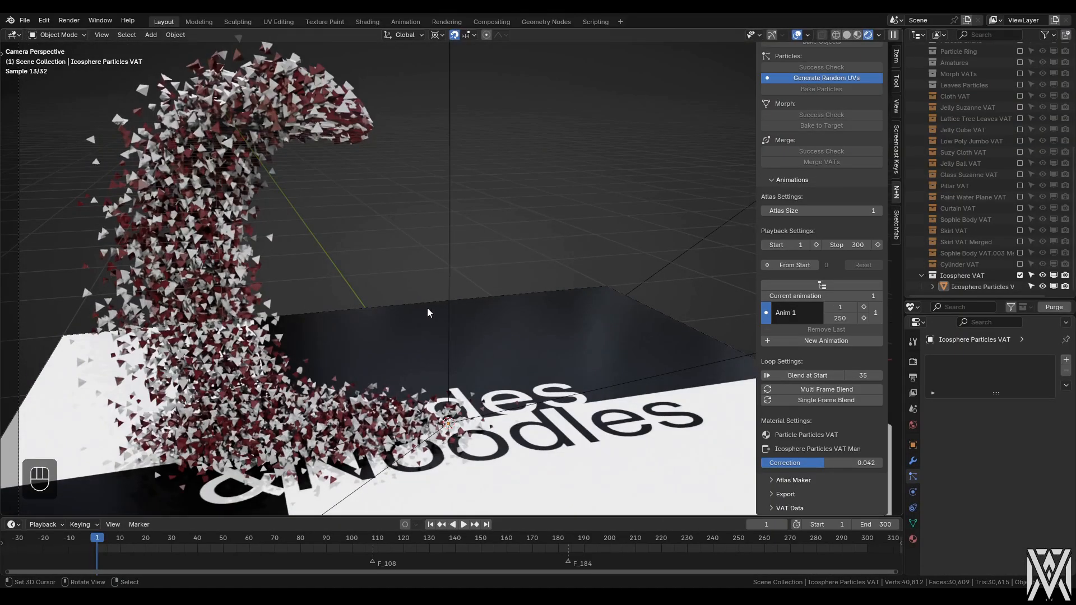
pyautogui.press('space')
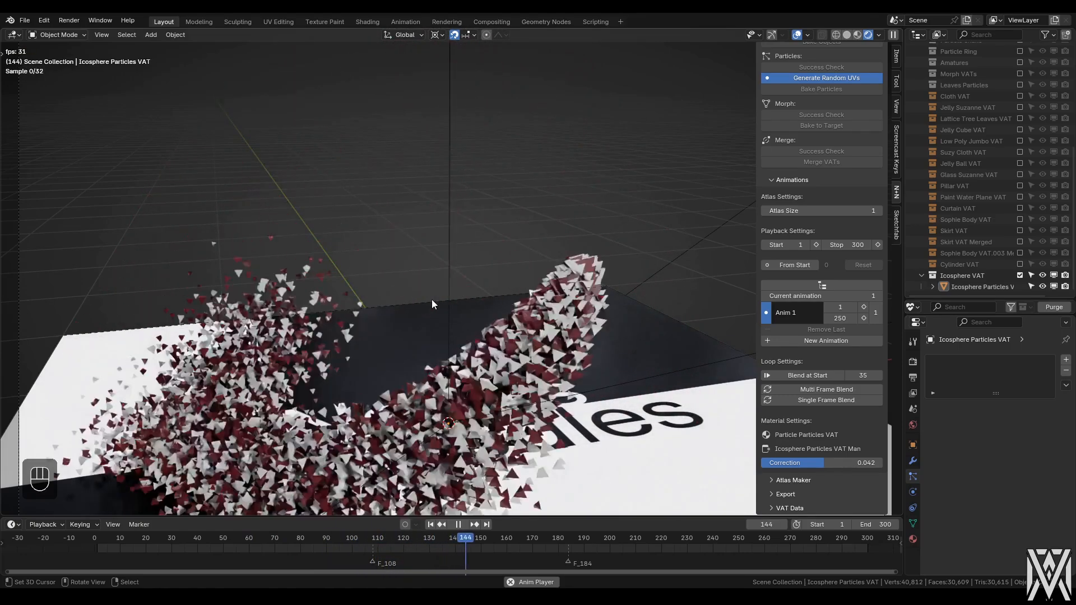
pyautogui.press('Escape')
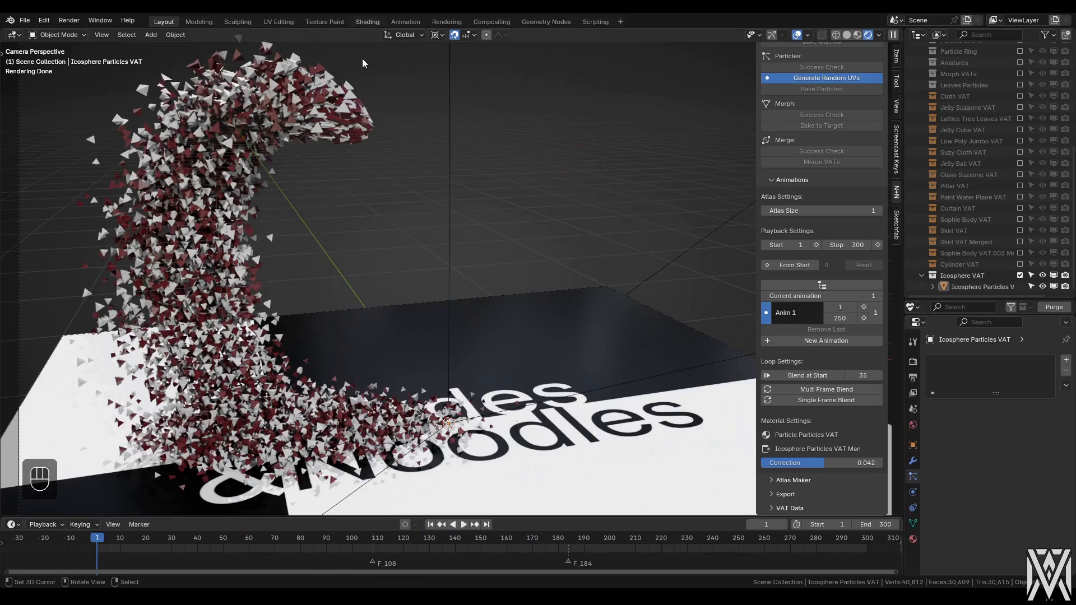
# - Move the Icosphere Particles VAT node group below the Principled BSDF in the Shading workspace, and preview the playback before returning to frame 1
pyautogui.click(367, 21)
pyautogui.moveTo(259, 429); pyautogui.dragTo(247, 387, button='middle')
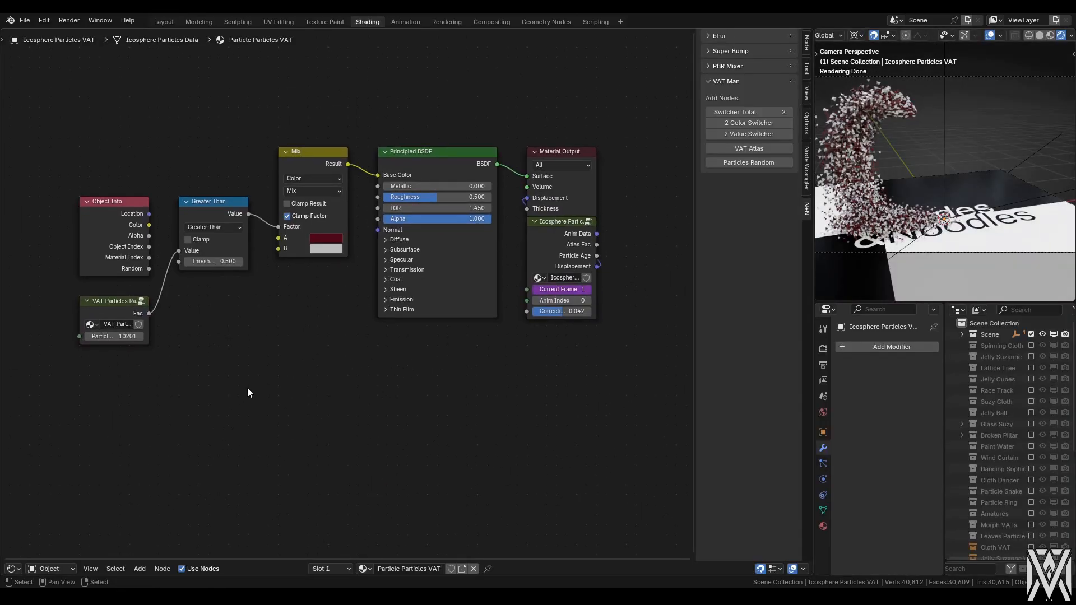
pyautogui.moveTo(556, 234); pyautogui.dragTo(405, 363)
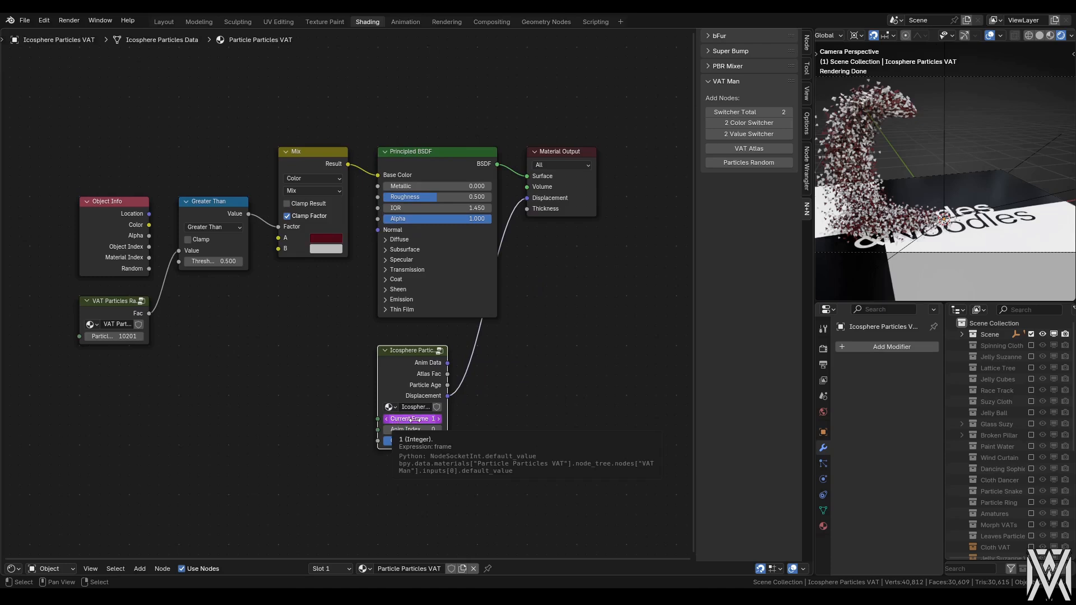
pyautogui.press('space')
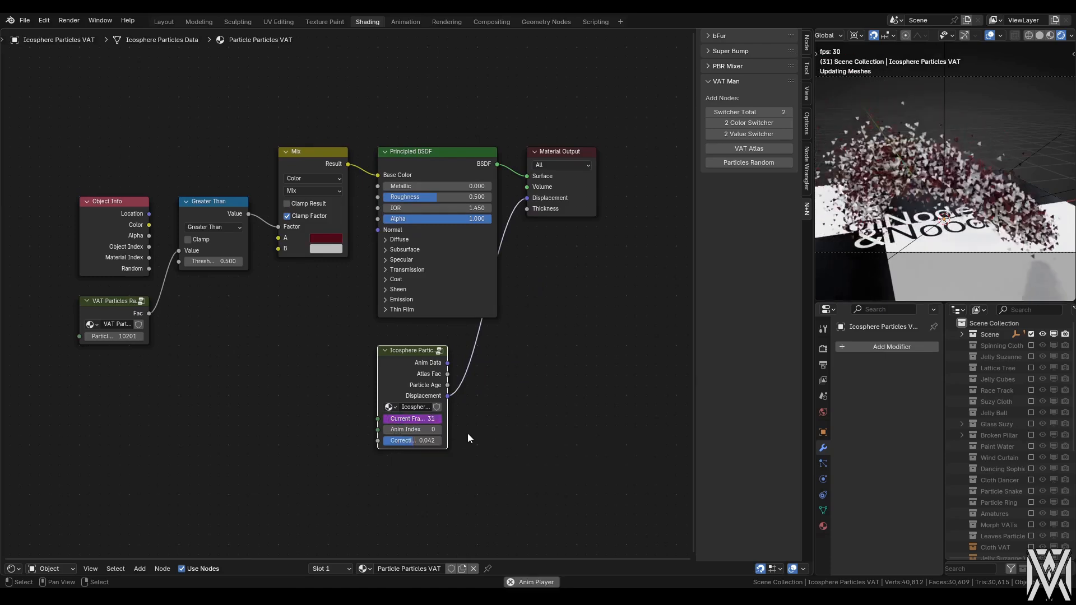
pyautogui.press('space')
pyautogui.press('space')
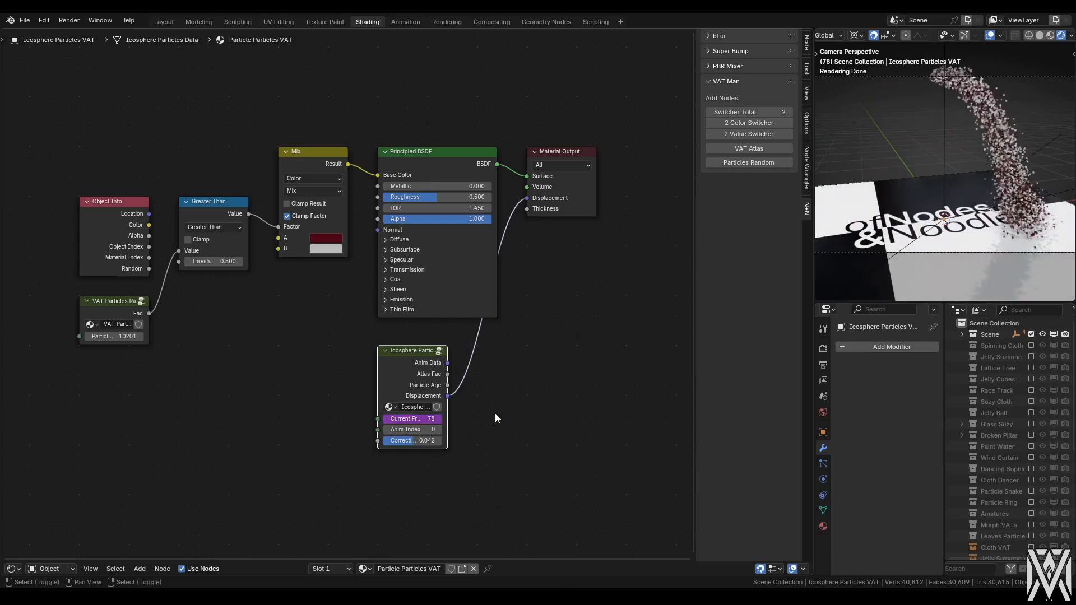
pyautogui.hotkey('shift', 'Left')
pyautogui.moveTo(416, 362); pyautogui.dragTo(467, 362)
# - Add a Math node fed by the VAT Particles Random Fac, and set it to Multiply by 250
pyautogui.moveTo(227, 349); pyautogui.dragTo(234, 326, button='middle')
pyautogui.press('q')
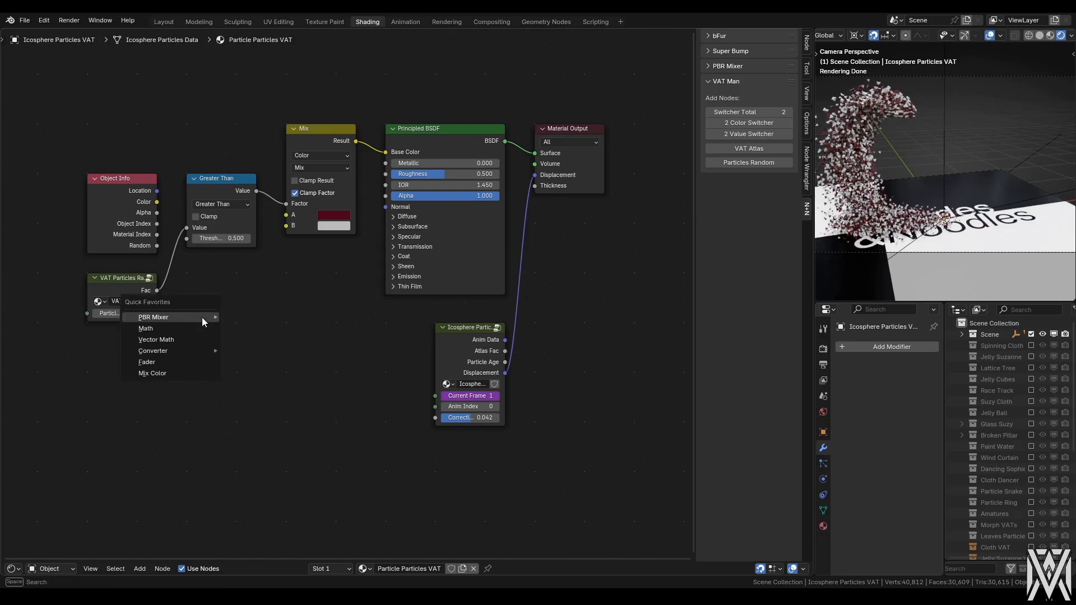
pyautogui.click(197, 330)
pyautogui.click(209, 296)
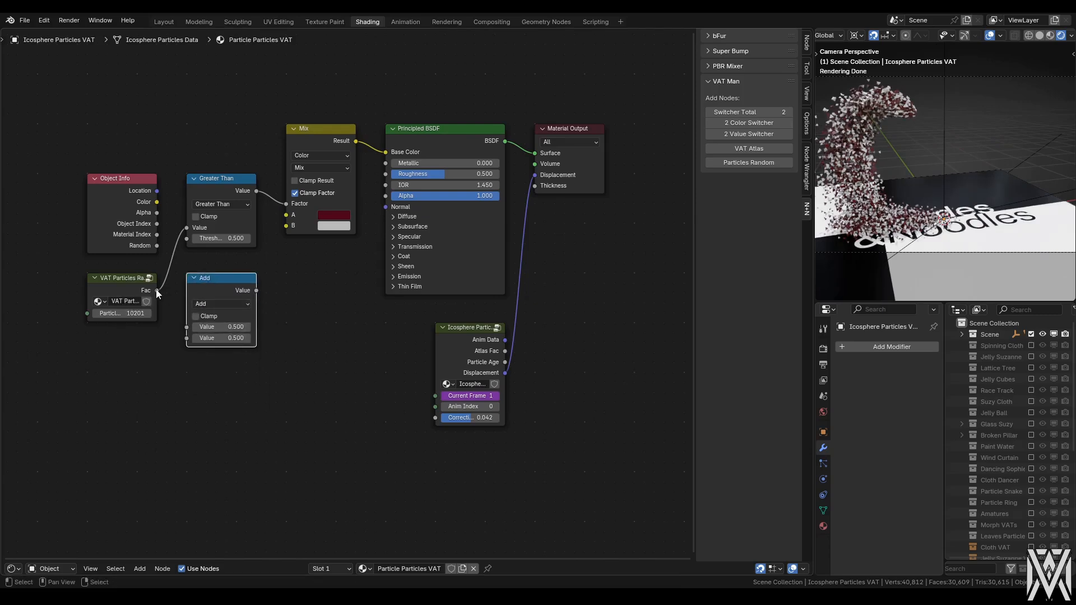
pyautogui.moveTo(156, 290); pyautogui.dragTo(187, 285)
pyautogui.moveTo(187, 333); pyautogui.dragTo(187, 328)
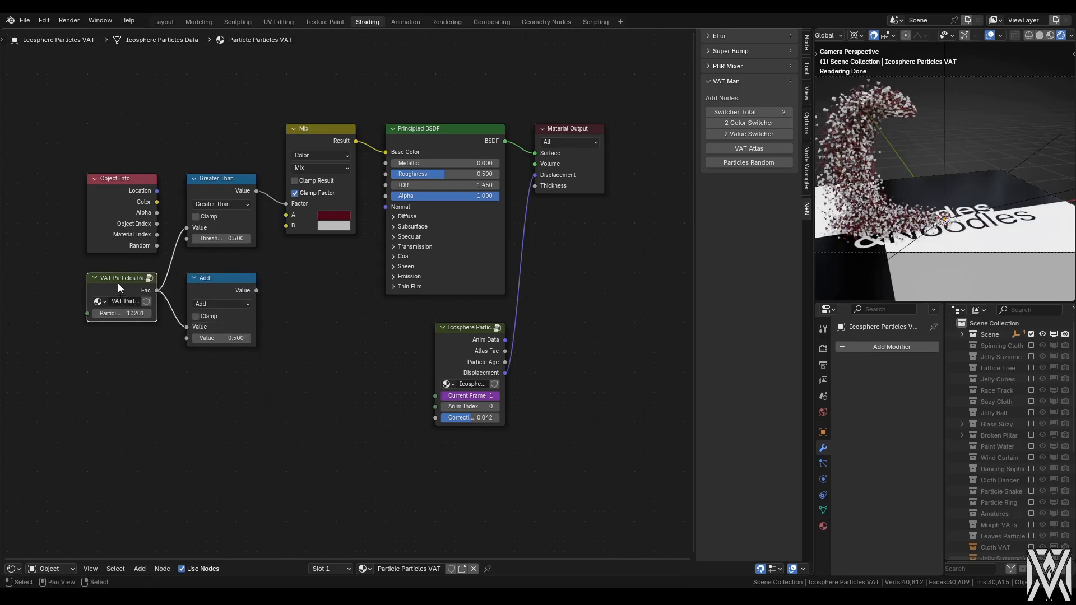
pyautogui.click(211, 303)
pyautogui.click(215, 334)
pyautogui.click(220, 338)
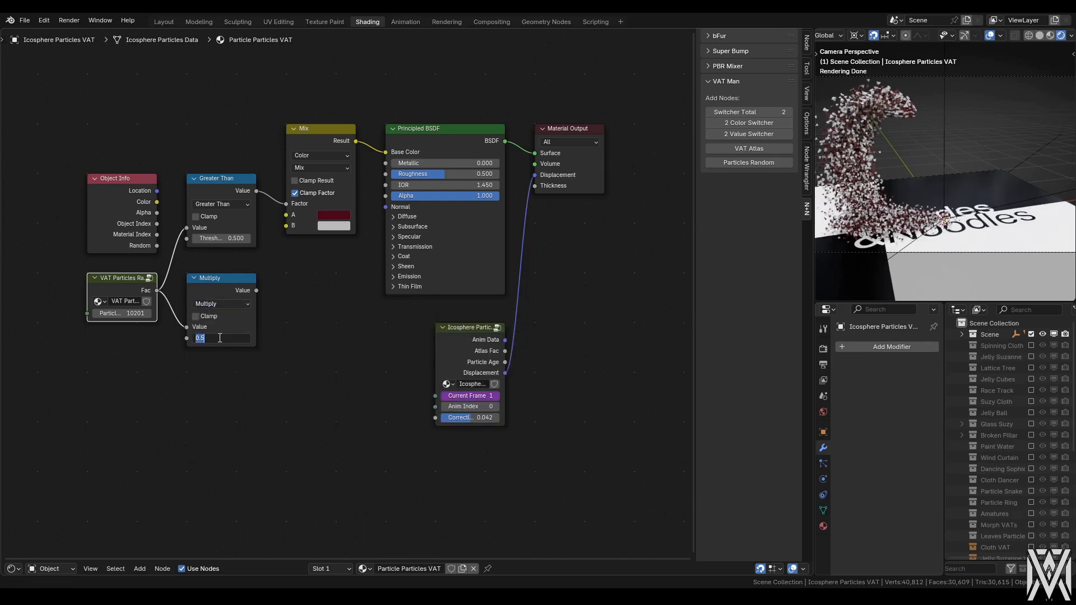
pyautogui.press('Return')
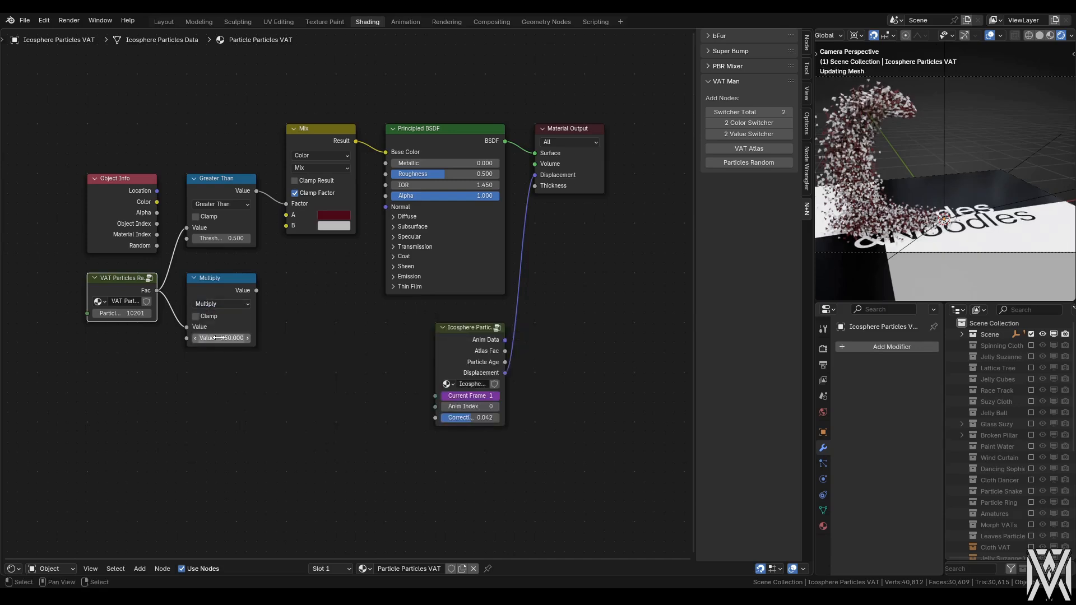
# - Add a second Math node set to Add after the Multiply node, and connect the Multiply output to its first value
pyautogui.click(286, 333)
pyautogui.press('q')
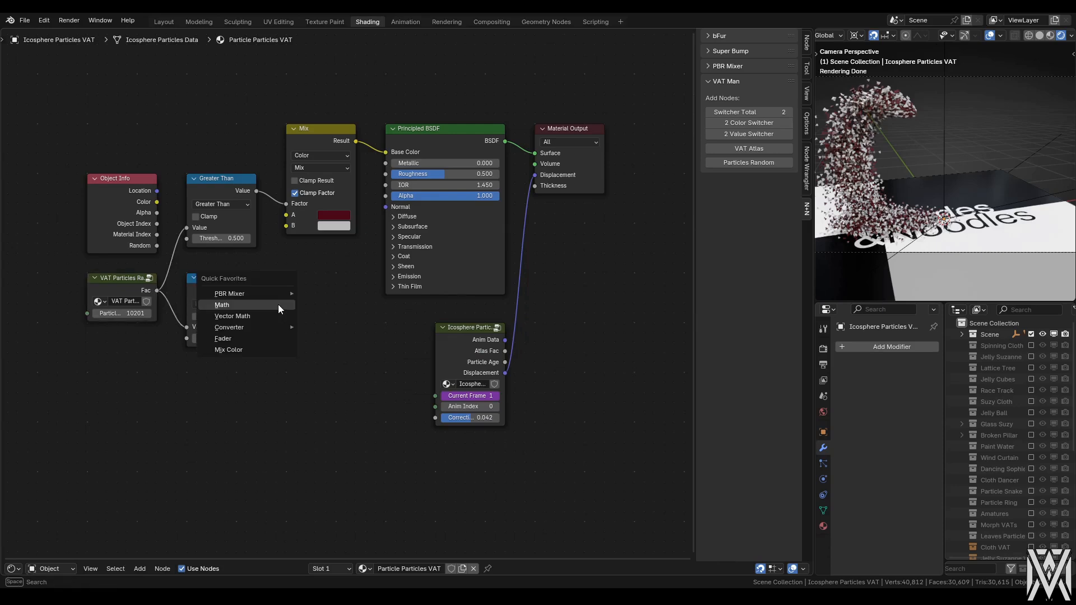
pyautogui.click(278, 306)
pyautogui.click(287, 277)
pyautogui.moveTo(261, 291); pyautogui.dragTo(286, 327)
pyautogui.click(349, 395)
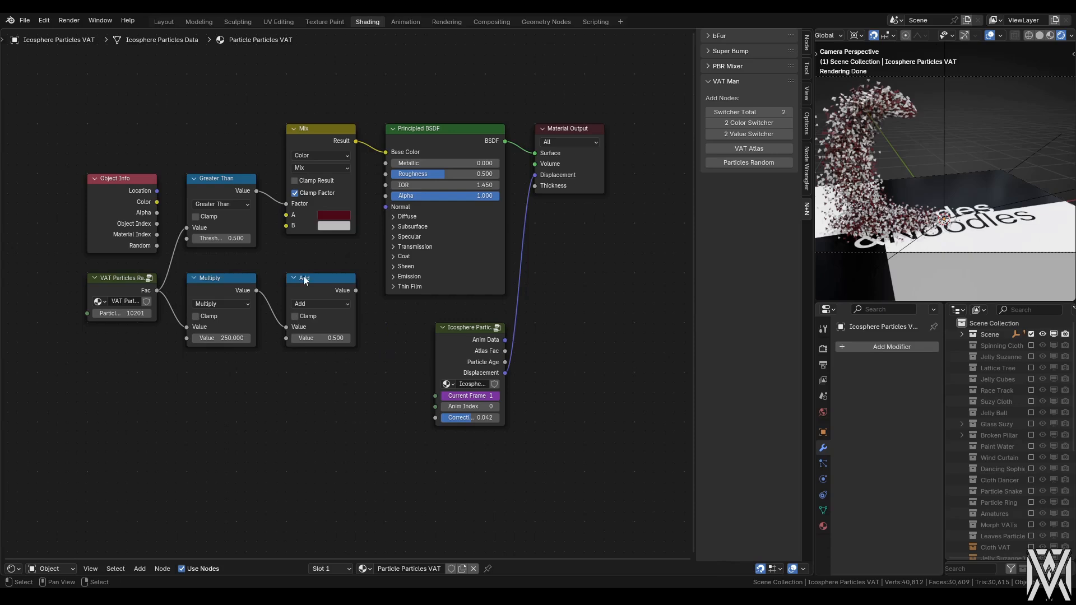
pyautogui.click(303, 277)
pyautogui.moveTo(211, 270); pyautogui.dragTo(233, 409)
pyautogui.click(260, 400)
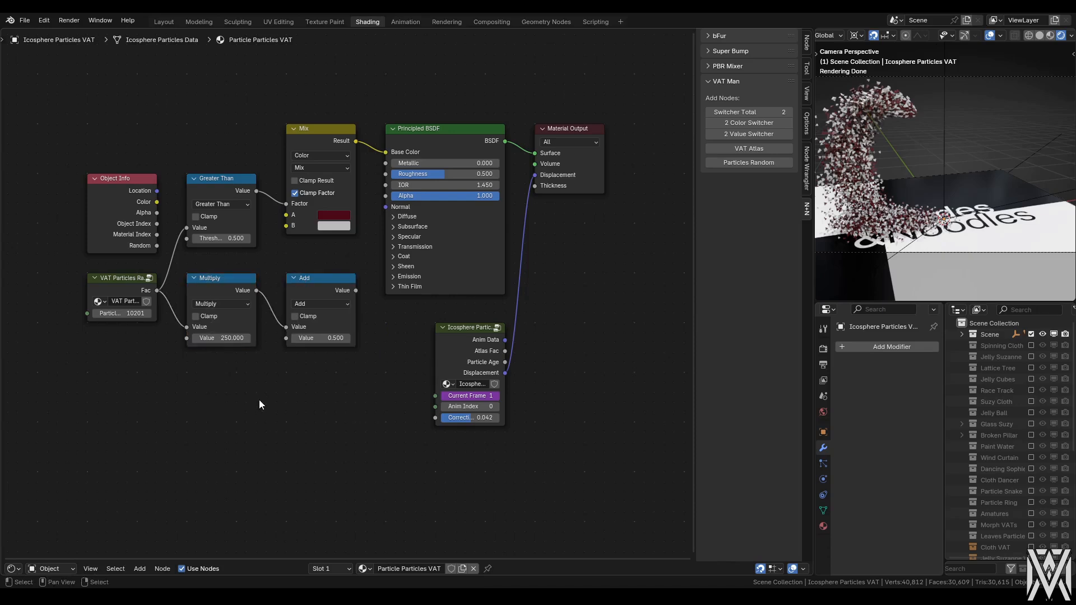
# - Copy the Current Frame driver to the Add node's second value, and connect the Add output to the VAT group's Current Frame
pyautogui.rightClick(463, 395)
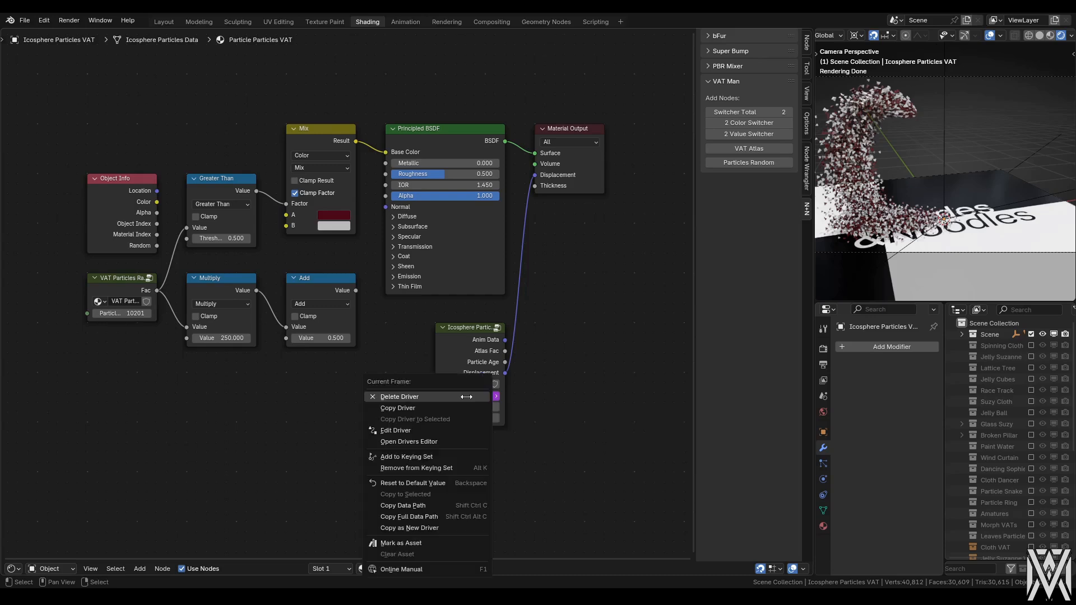
pyautogui.click(423, 408)
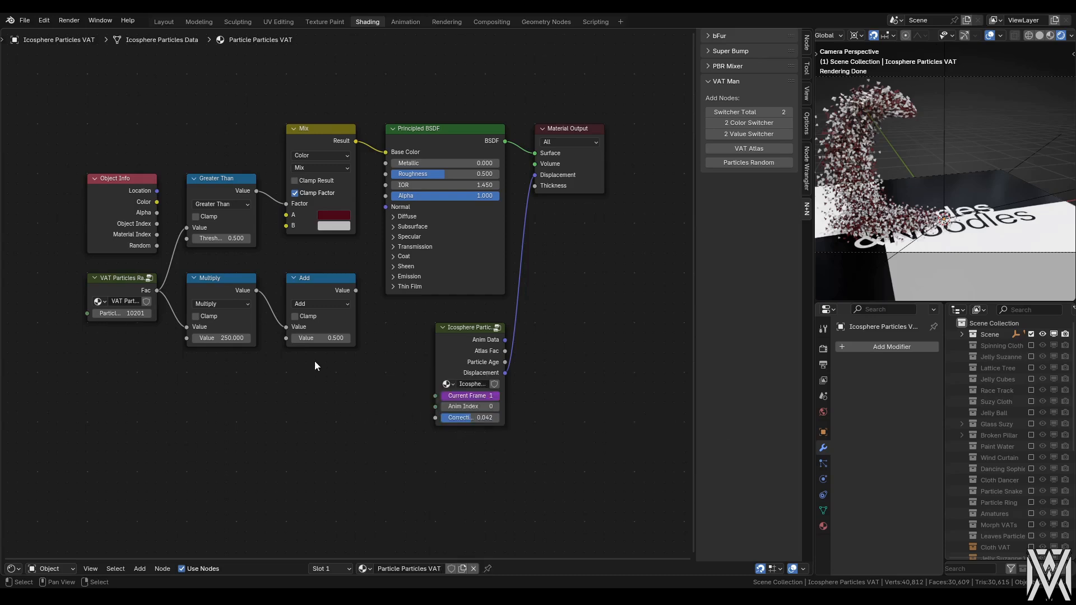
pyautogui.rightClick(319, 338)
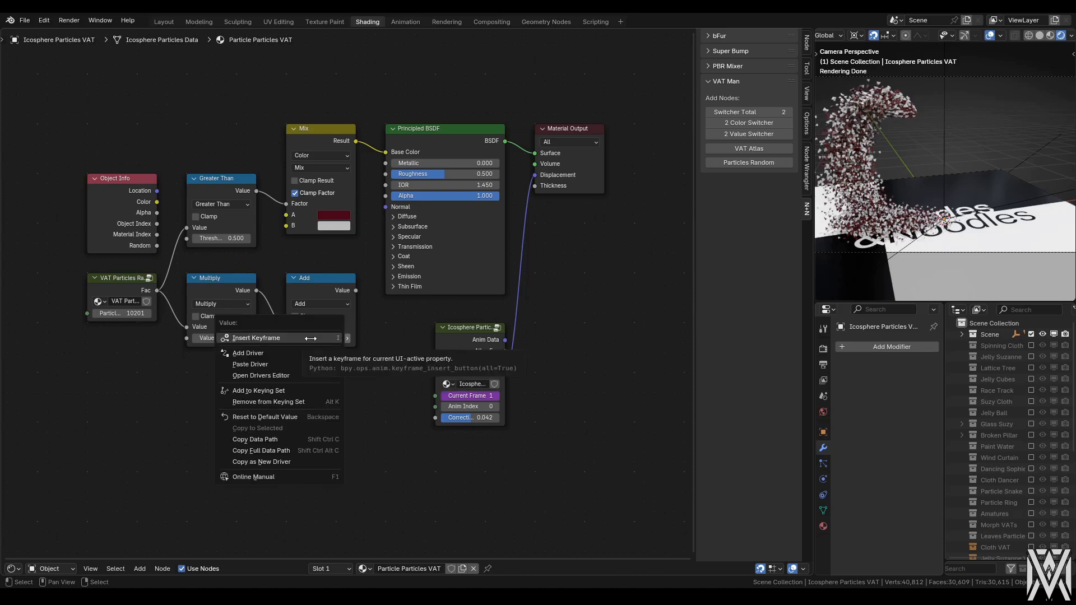
pyautogui.click(264, 365)
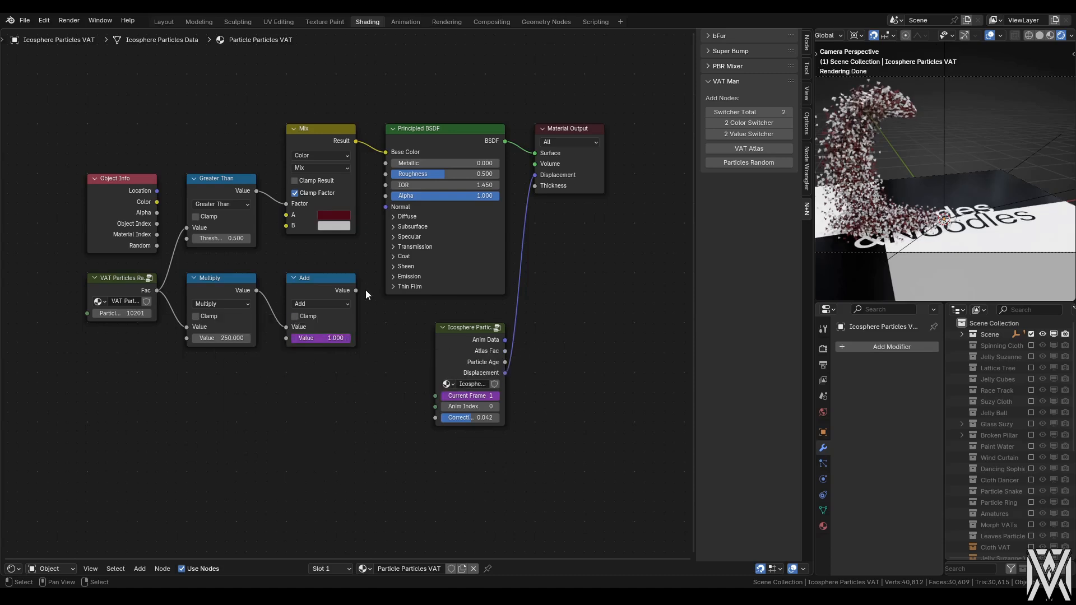
pyautogui.moveTo(355, 290); pyautogui.dragTo(433, 395)
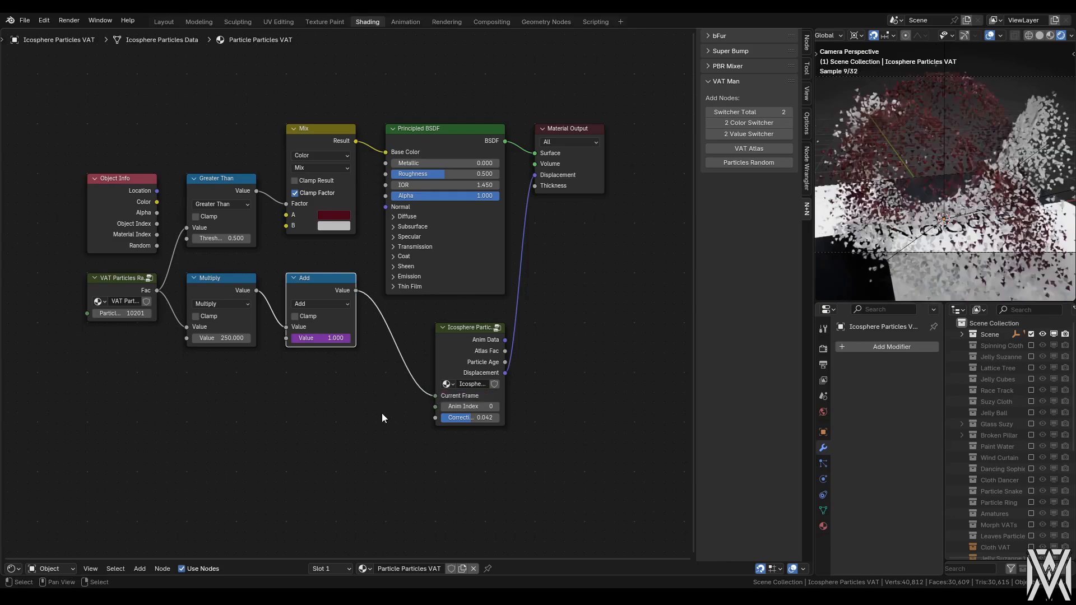
# - Play the randomly offset particle animation, switch to the Layout workspace, and scrub the timeline to frame 241
pyautogui.press('space')
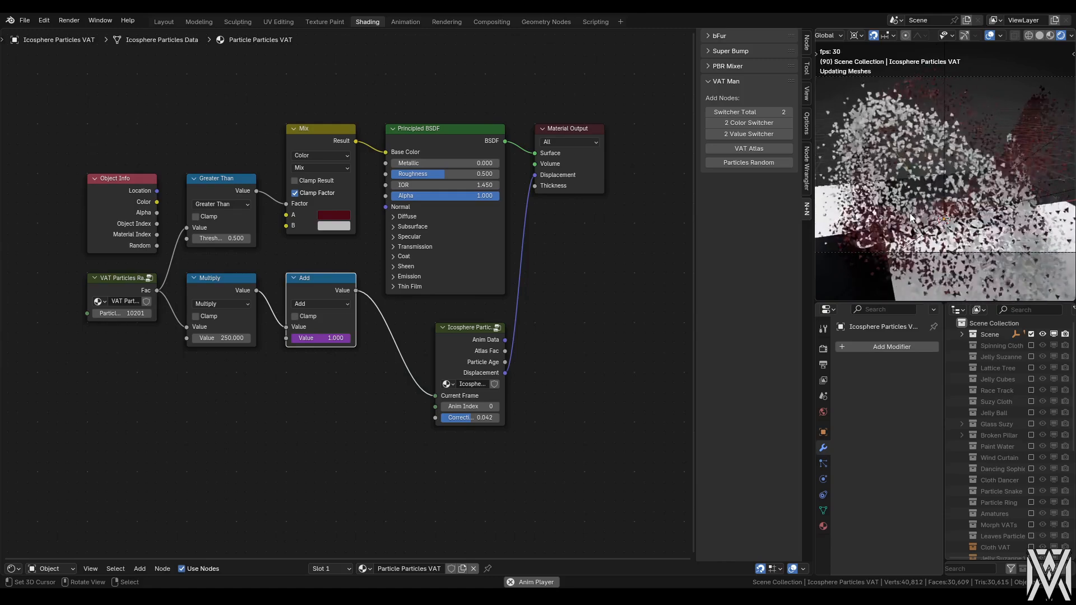
pyautogui.press('Escape')
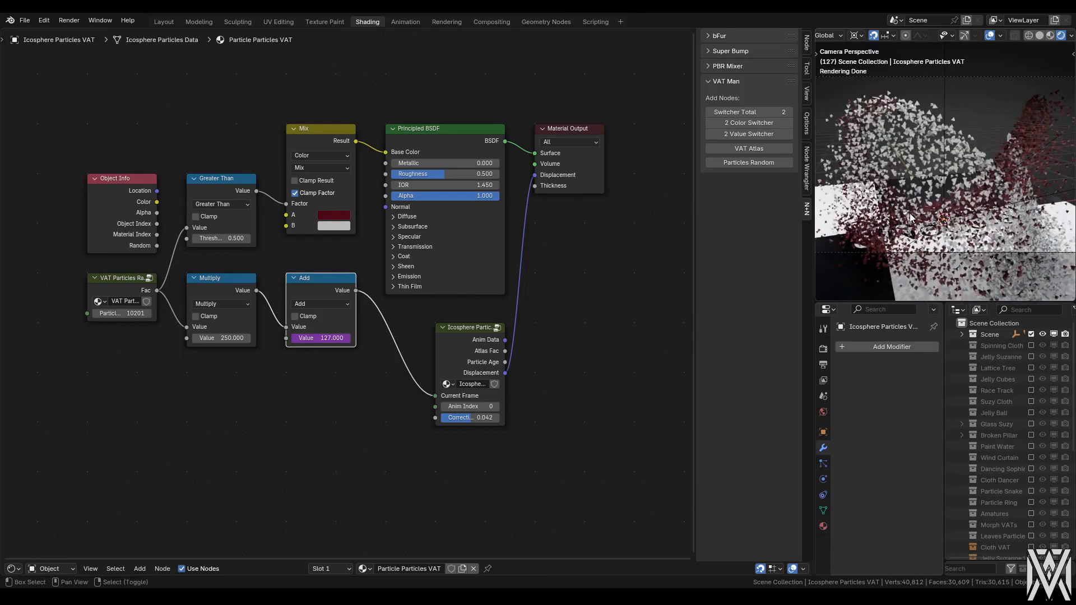
pyautogui.click(164, 22)
pyautogui.press('space')
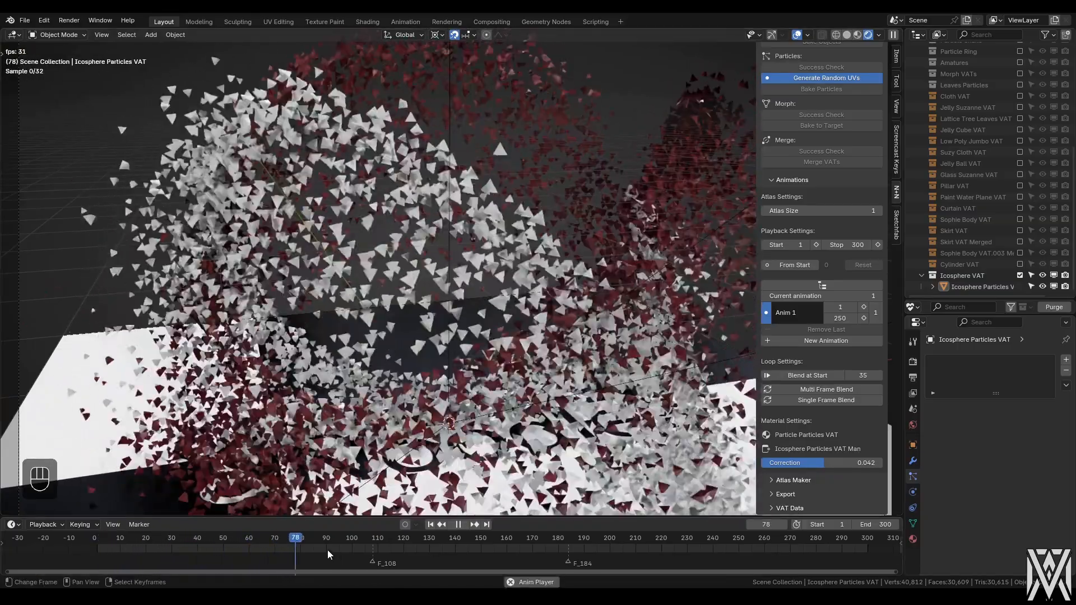
pyautogui.press('space')
pyautogui.moveTo(327, 549); pyautogui.dragTo(716, 554)
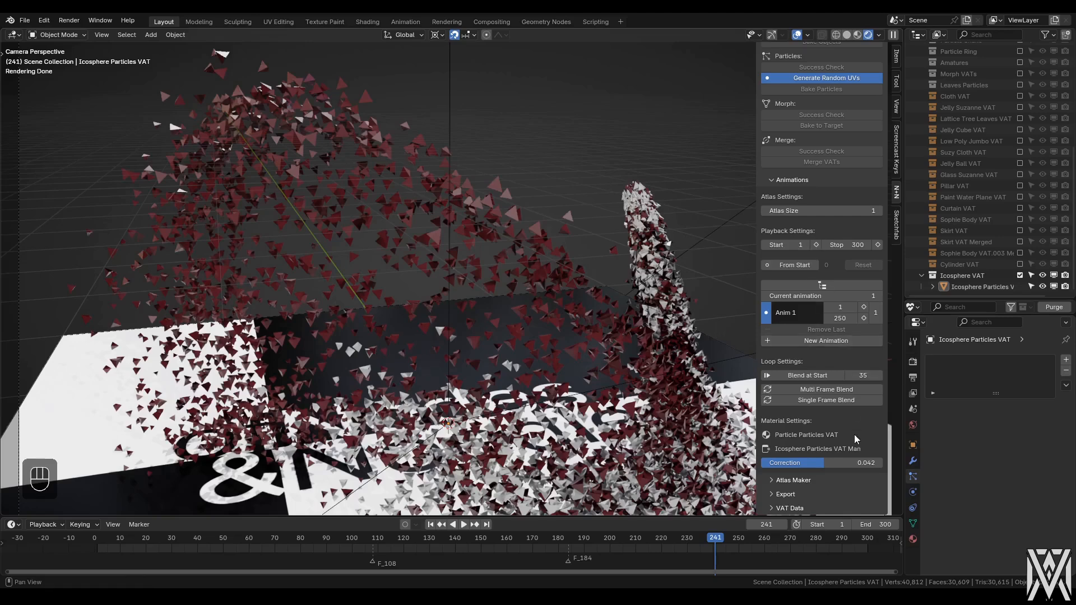
# - Set the VAT playback Stop frame to 550, deselect everything, and play the animation
pyautogui.click(854, 247)
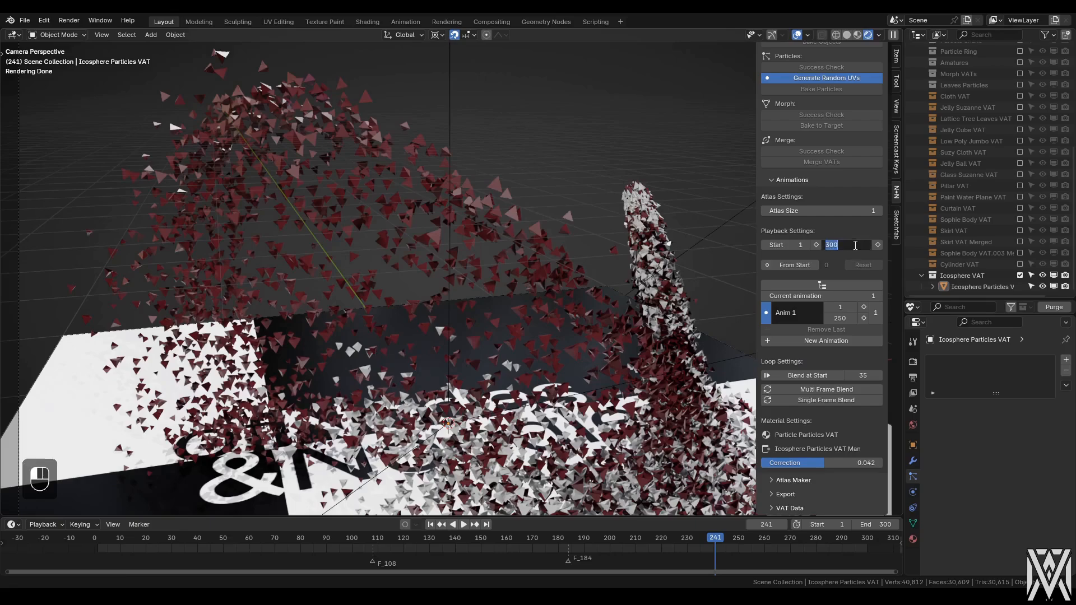
pyautogui.write('550')
pyautogui.press('Return')
pyautogui.hotkey('alt', 'a')
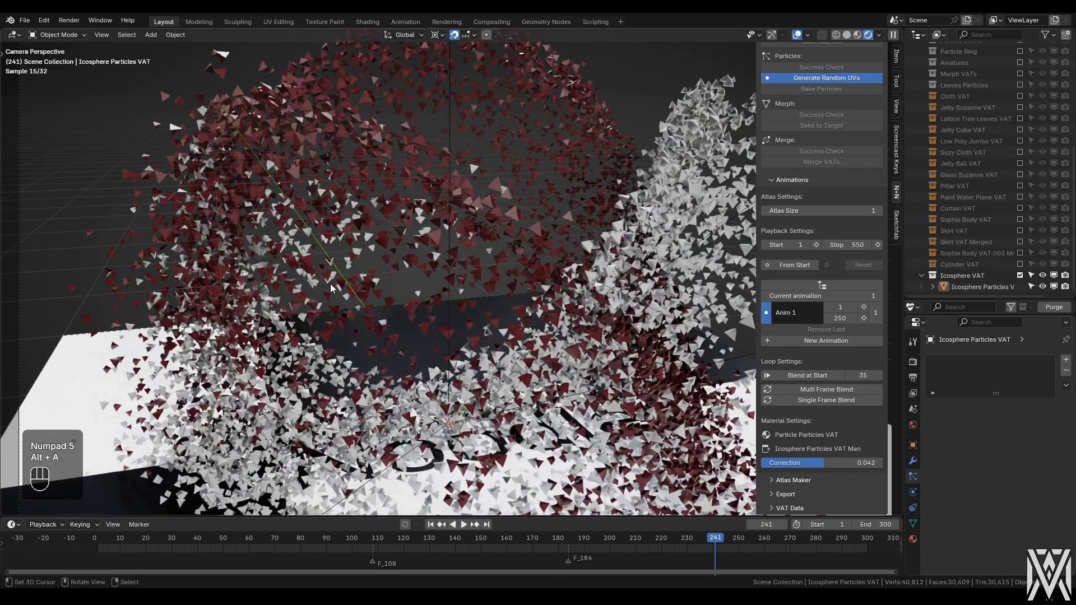
pyautogui.press('space')
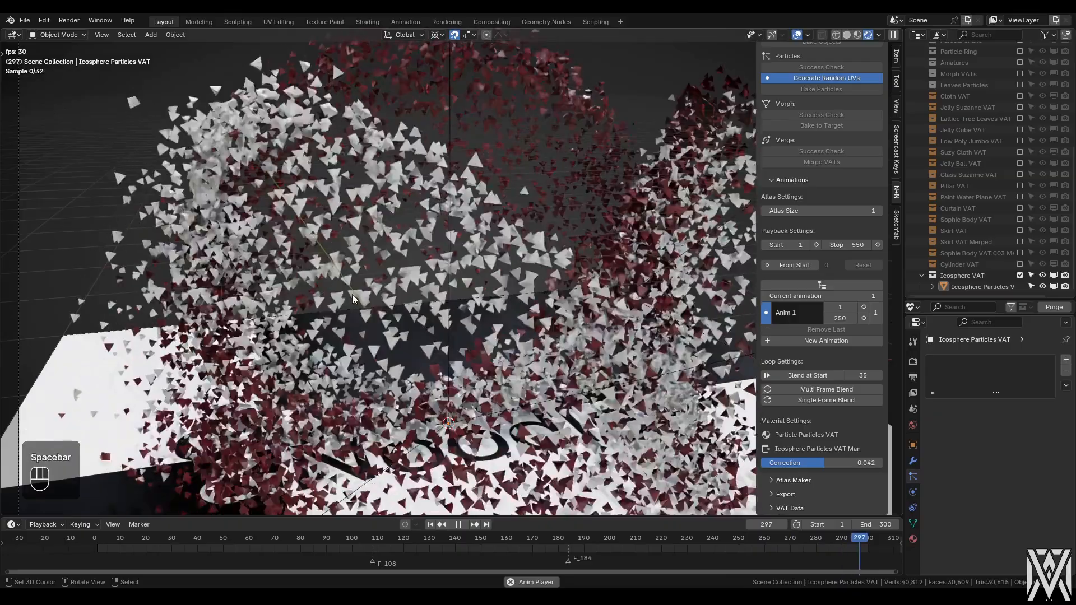
# - Review the playing particle animation from an orbited angle and through the scene camera
pyautogui.moveTo(352, 294)
pyautogui.mouseDown(button='middle')
pyautogui.moveTo(380, 281)
pyautogui.moveTo(380, 299)
pyautogui.moveTo(365, 301)
pyautogui.moveTo(423, 319)
pyautogui.moveTo(221, 291)
pyautogui.moveTo(470, 335)
pyautogui.moveTo(353, 301)
pyautogui.moveTo(262, 311)
pyautogui.moveTo(357, 300)
pyautogui.mouseUp(button='middle')
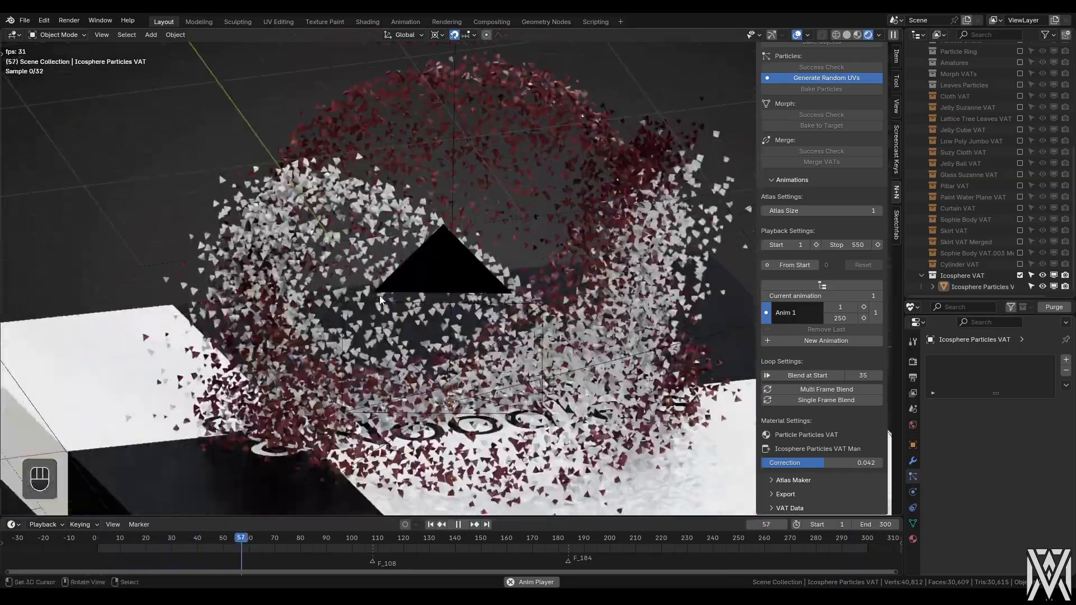
pyautogui.press('KP_5')
pyautogui.press('KP_0')
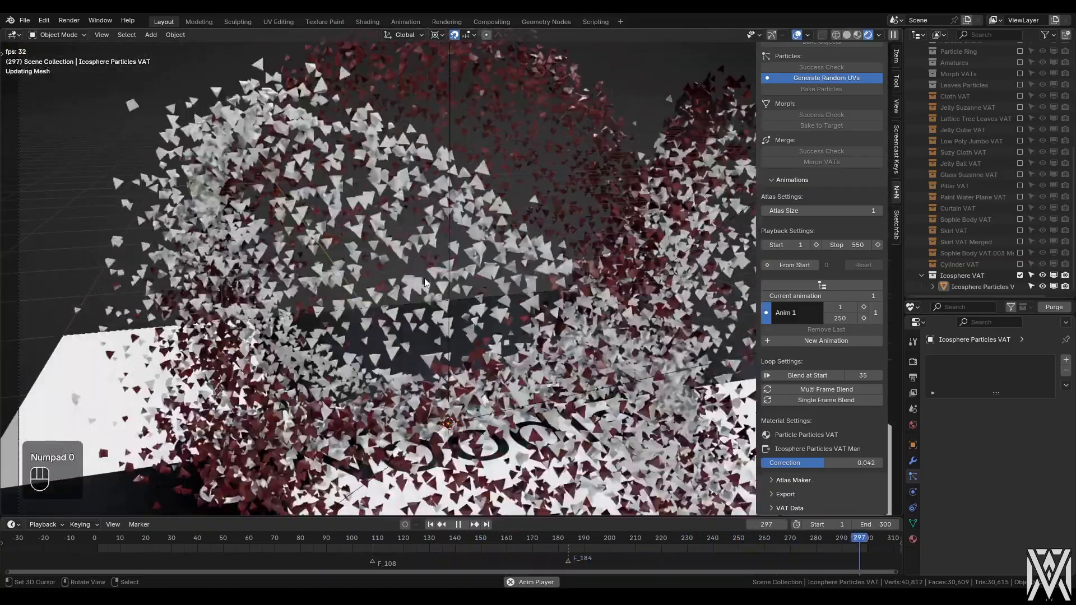
# - Stop the playback, return to frame 1, and switch to the Shading workspace
pyautogui.hotkey('alt', 'a')
pyautogui.press('Escape')
pyautogui.hotkey('shift', 'Left')
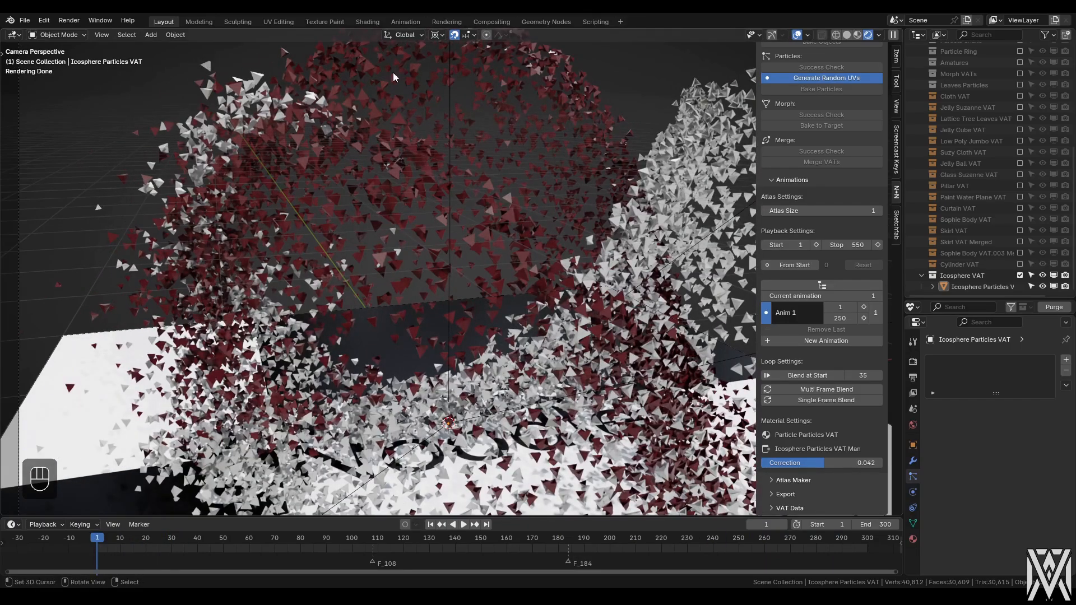
pyautogui.click(367, 22)
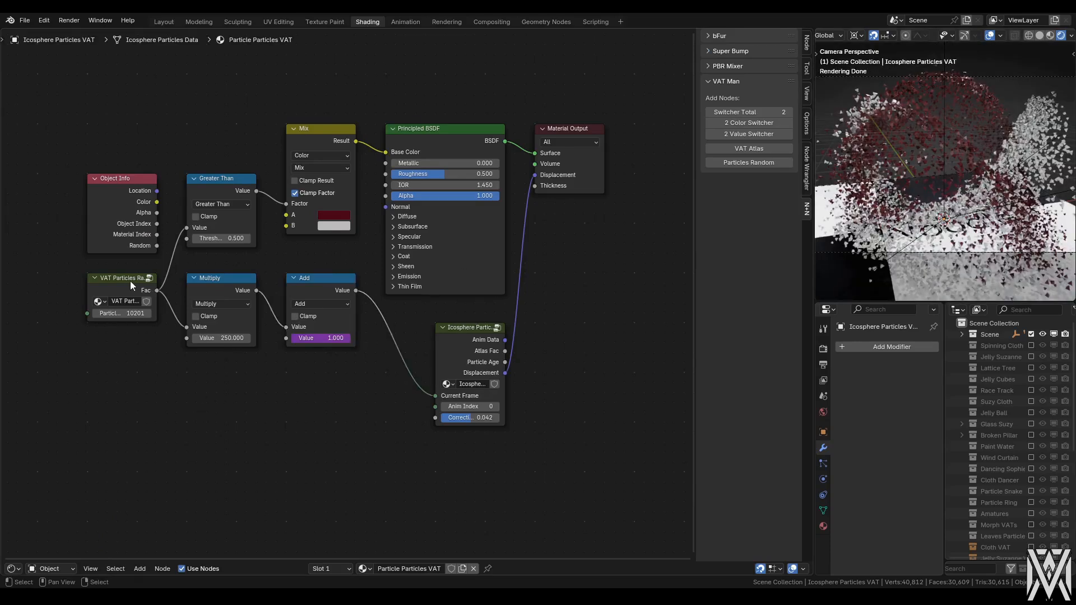
pyautogui.moveTo(157, 291); pyautogui.dragTo(222, 481)
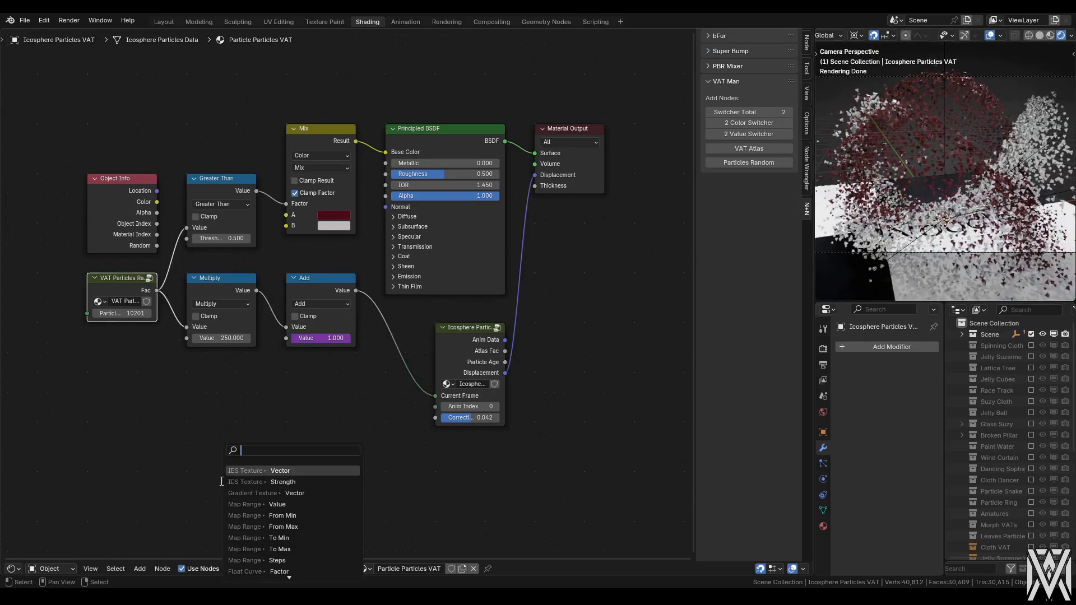
pyautogui.click(207, 425)
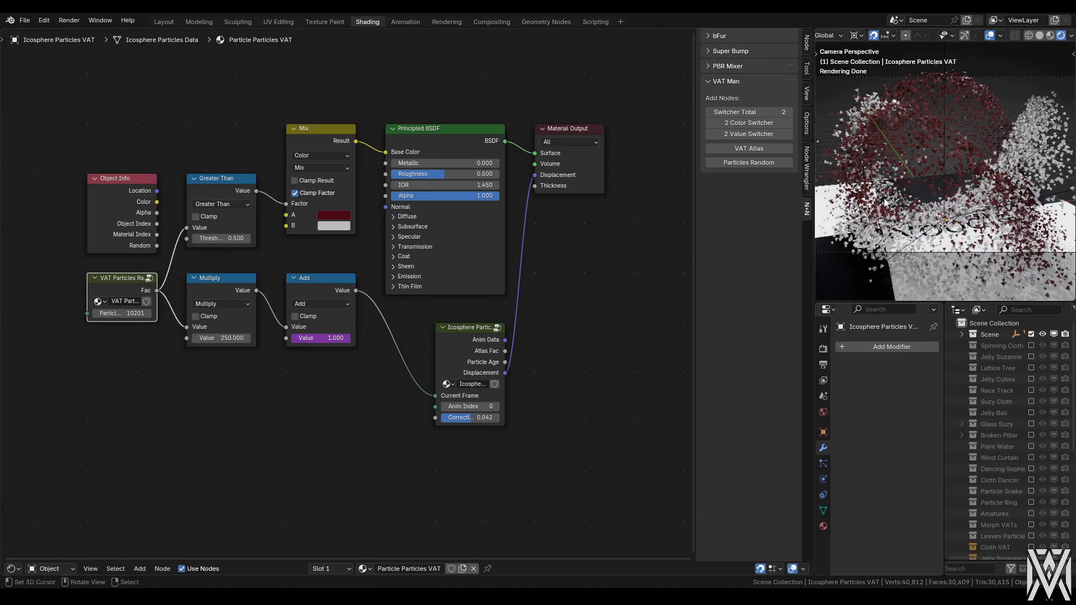
pyautogui.click(296, 416)
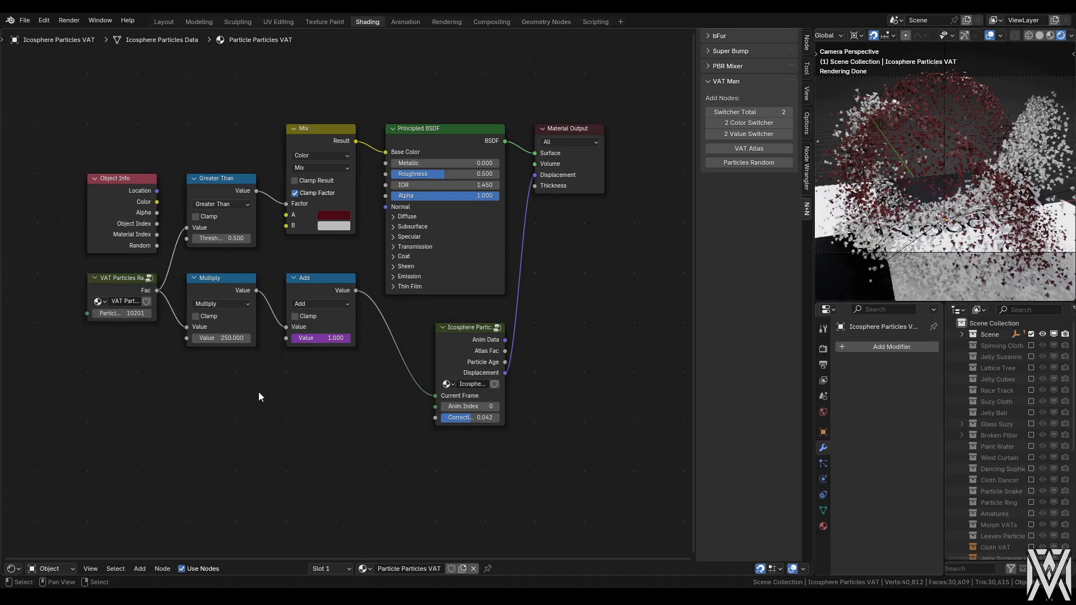